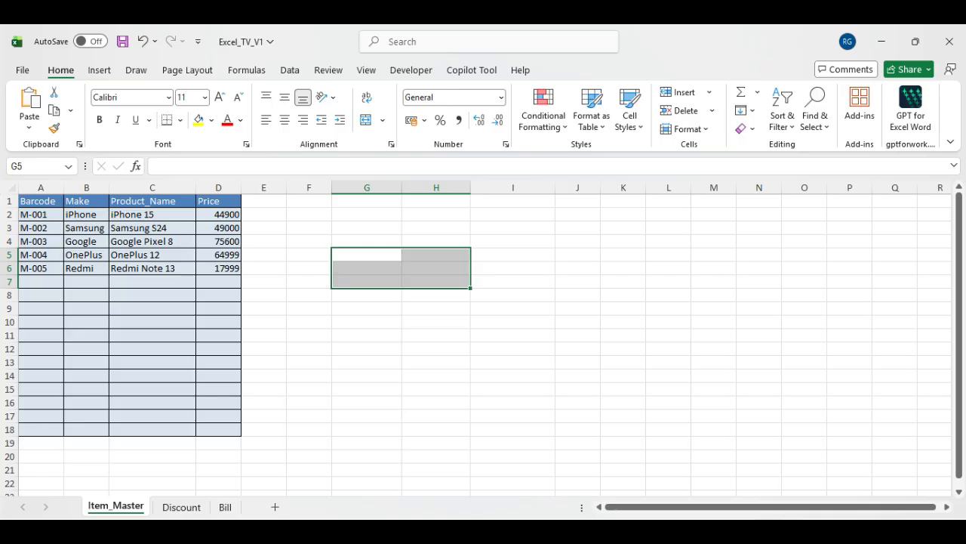
Step: Enter the labels BarCode in G5 and Product Name in G6 of the Item_Master sheet
{"action": "left_click", "coordinate": [367, 255]}
{"action": "type", "text": "B"}
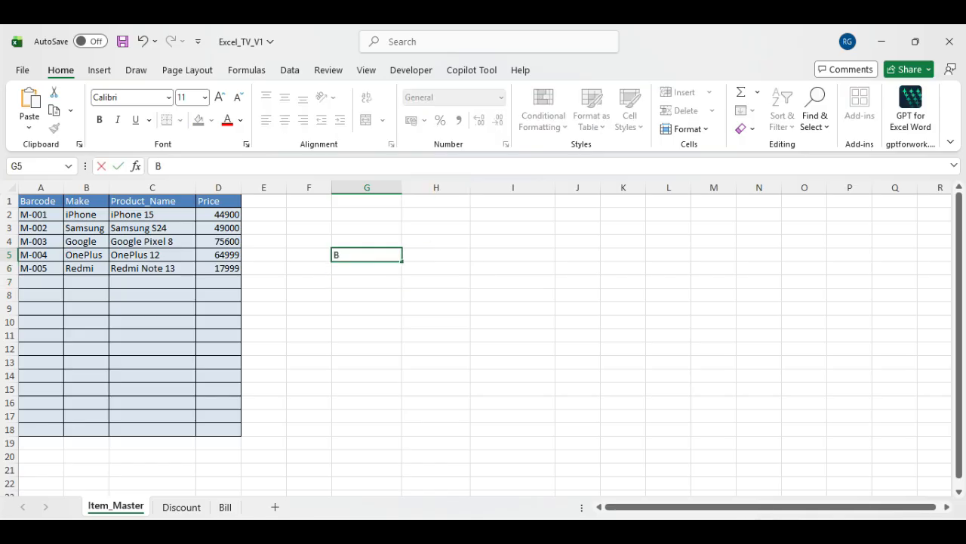
{"action": "type", "text": "arCode"}
{"action": "key", "text": "Tab"}
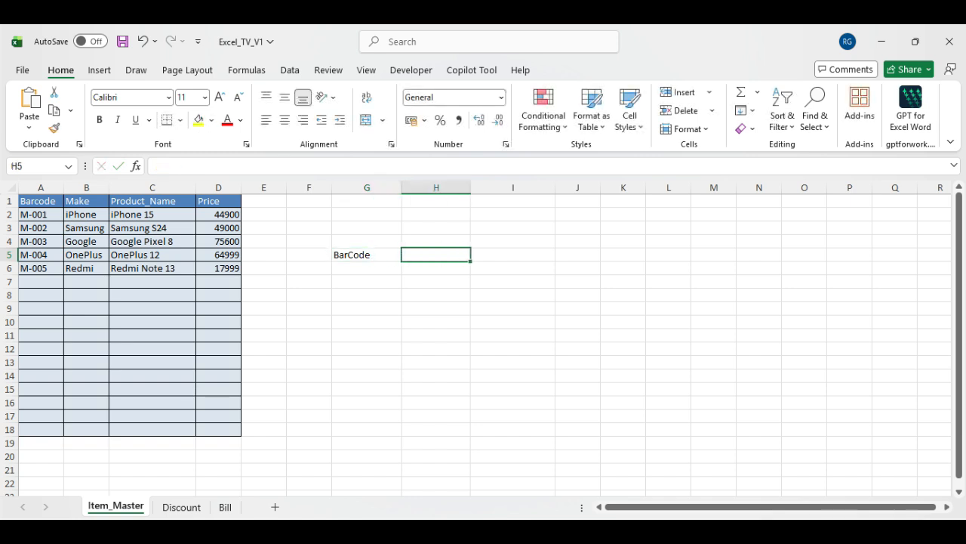
{"action": "key", "text": "Down"}
{"action": "key", "text": "Left"}
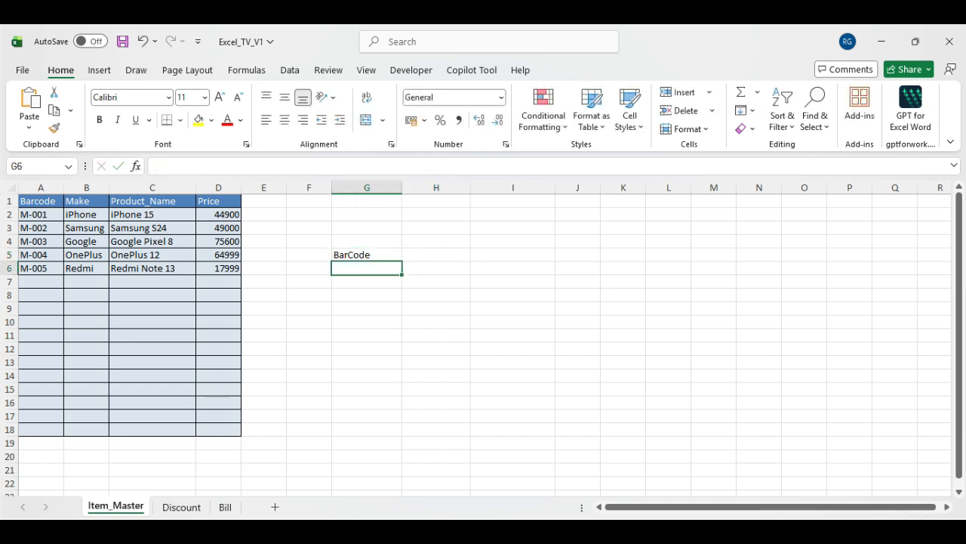
{"action": "type", "text": "Product"}
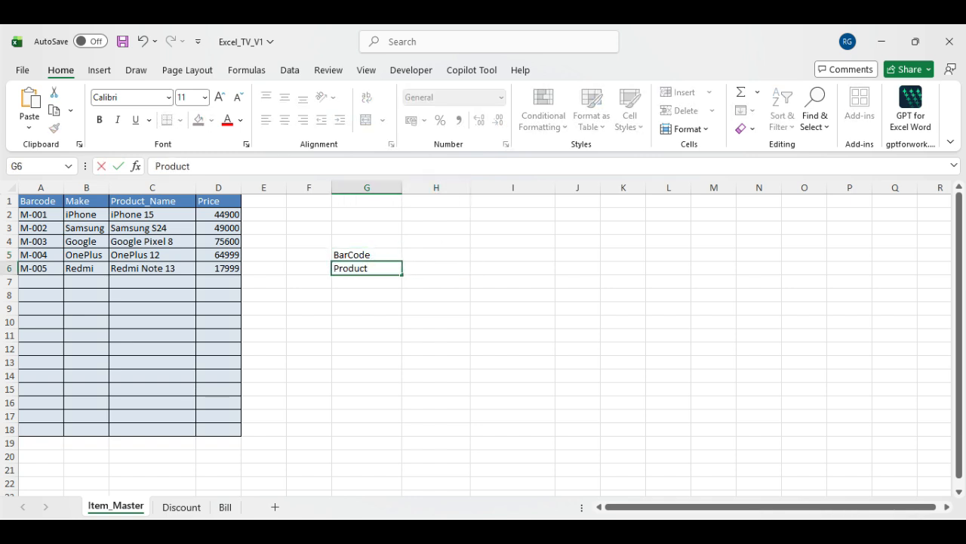
{"action": "type", "text": " Name"}
{"action": "key", "text": "Return"}
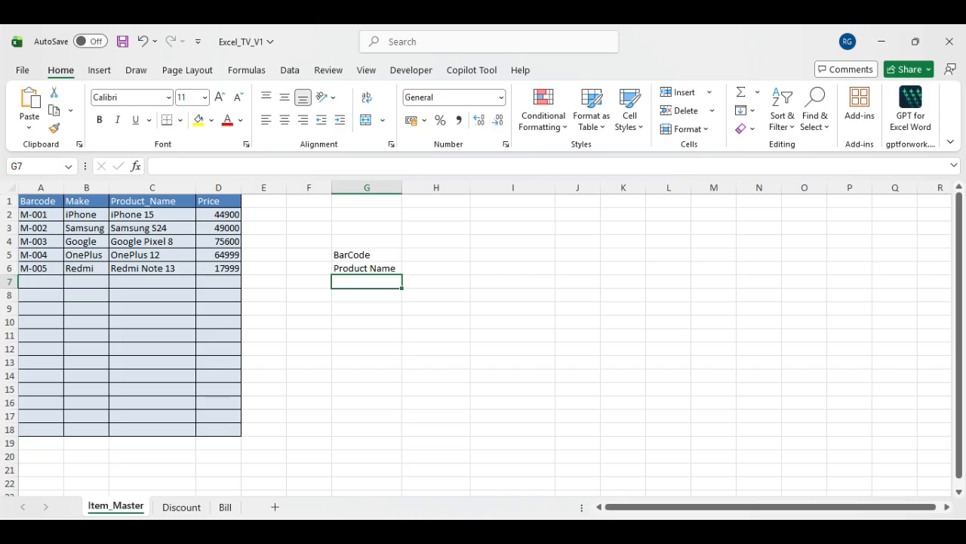
Step: Add the labels Rate, Quantity and Amount in cells G7 to G9, below Product Name
{"action": "type", "text": "Rate"}
{"action": "key", "text": "Return"}
{"action": "type", "text": "Q"}
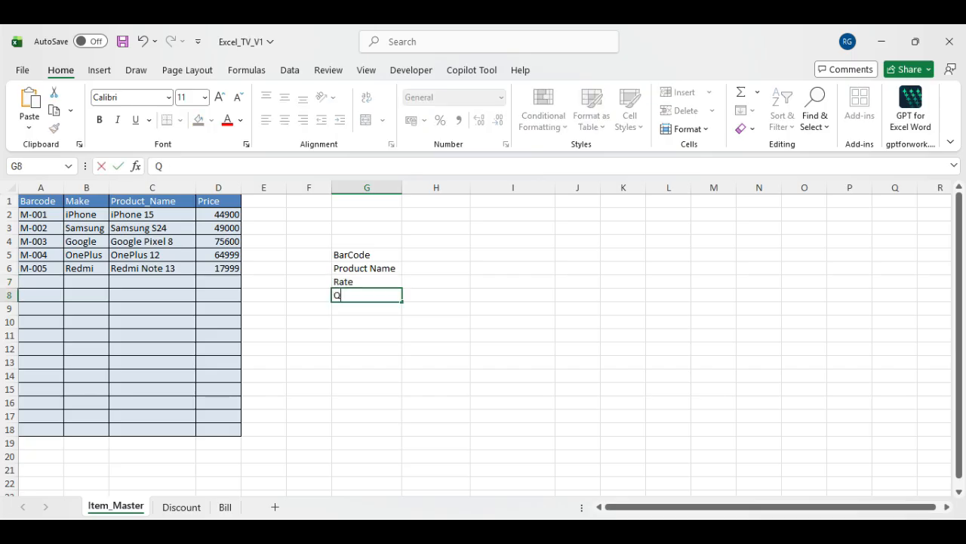
{"action": "type", "text": "uantity"}
{"action": "key", "text": "Return"}
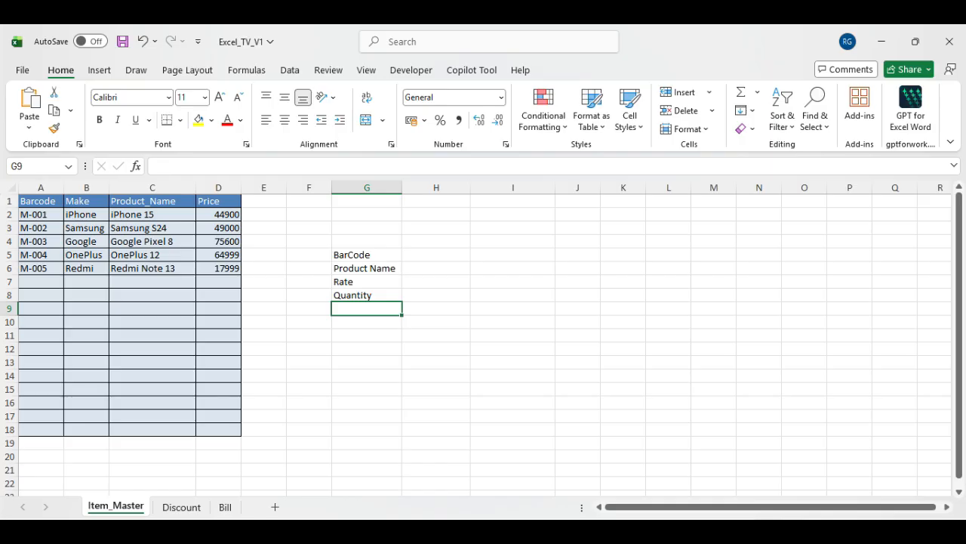
{"action": "type", "text": "Amount"}
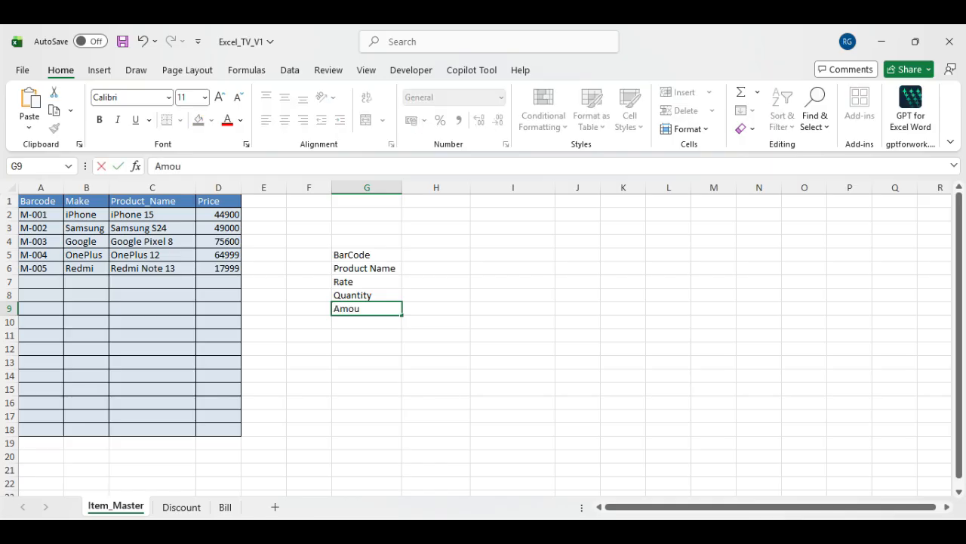
{"action": "key", "text": "Return"}
Step: Enter the barcode M-002 in H5, beside the BarCode label
{"action": "key", "text": "Up"}
{"action": "key", "text": "Up"}
{"action": "key", "text": "Up"}
{"action": "key", "text": "Up"}
{"action": "key", "text": "Up"}
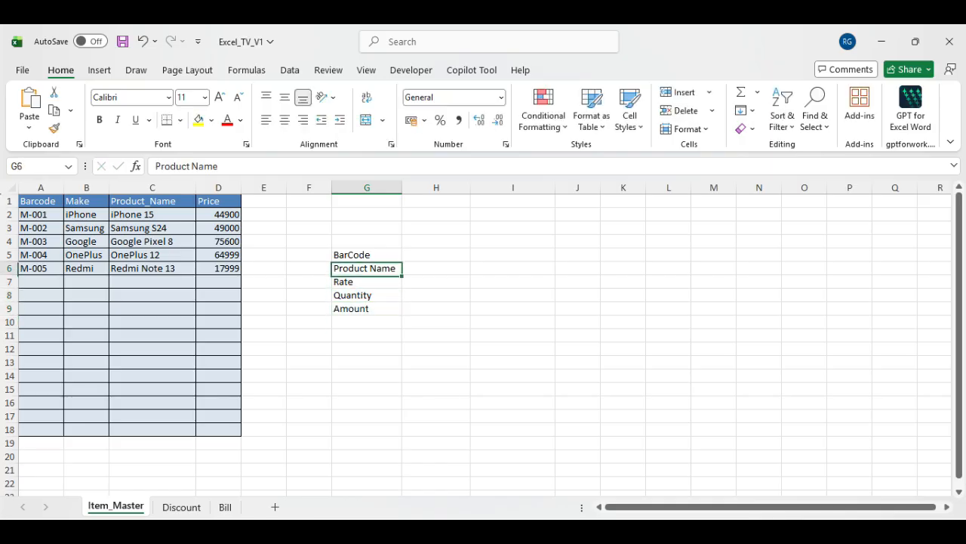
{"action": "key", "text": "Right"}
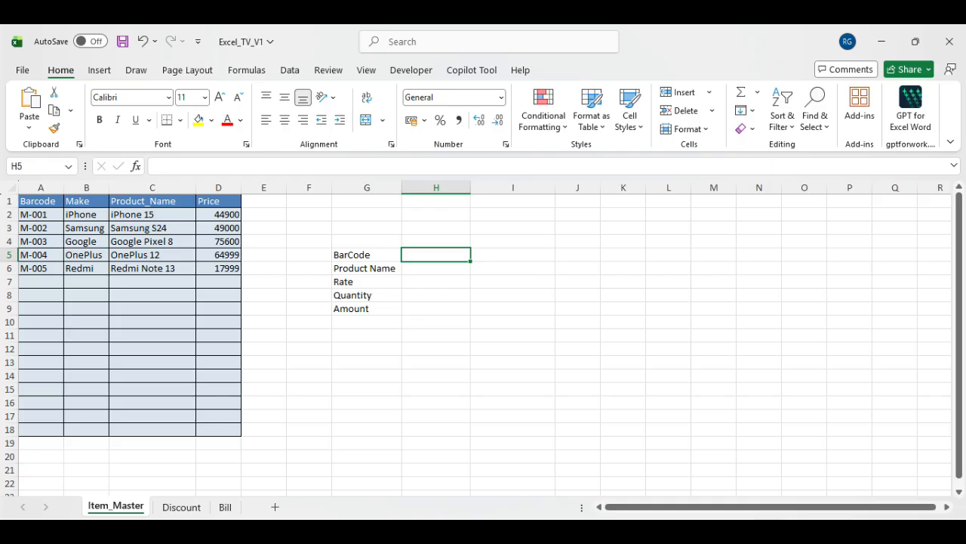
{"action": "type", "text": "M-002"}
{"action": "key", "text": "Return"}
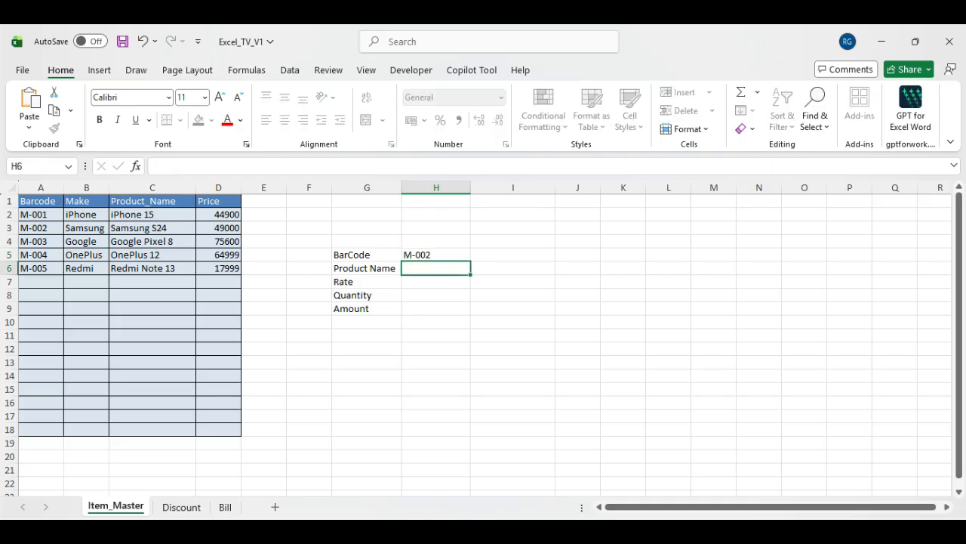
{"action": "key", "text": "Up"}
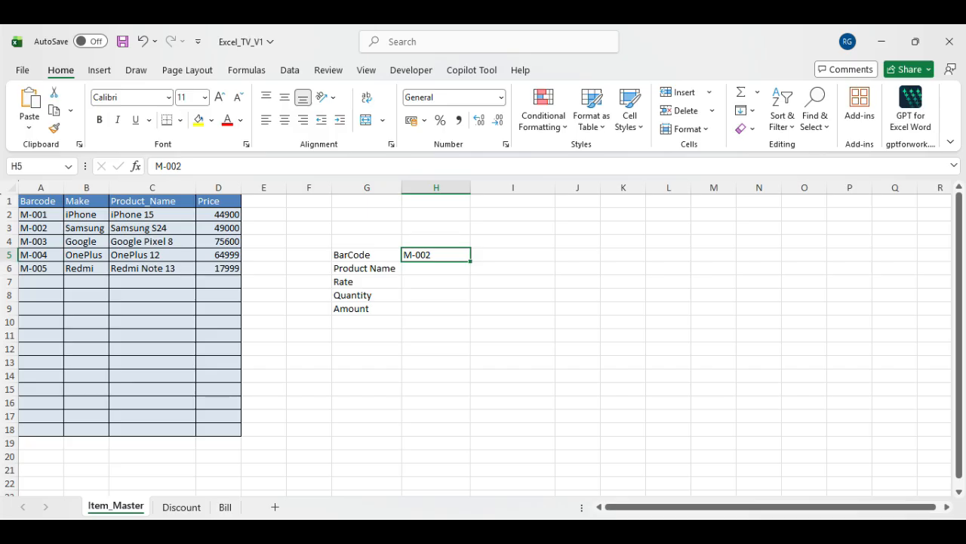
{"action": "key", "text": "Down"}
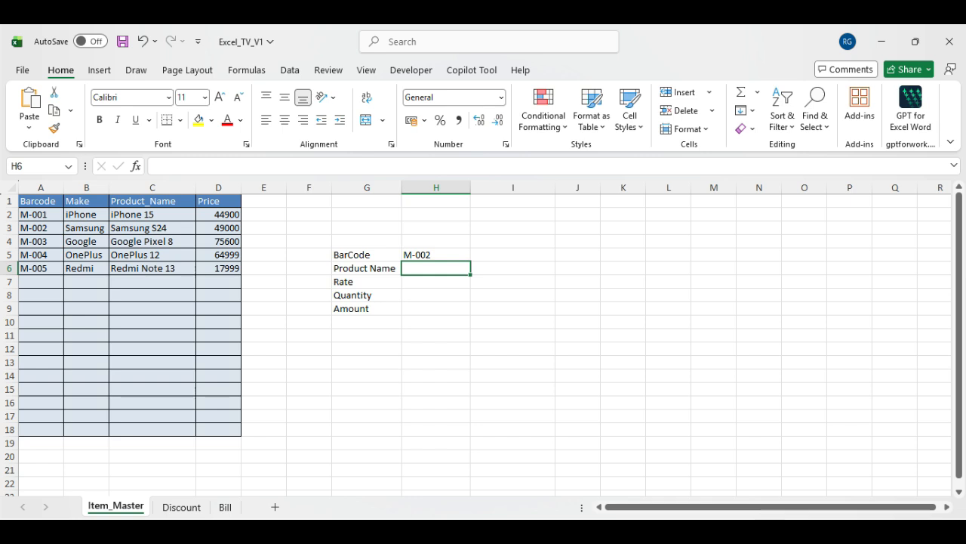
{"action": "key", "text": "Down"}
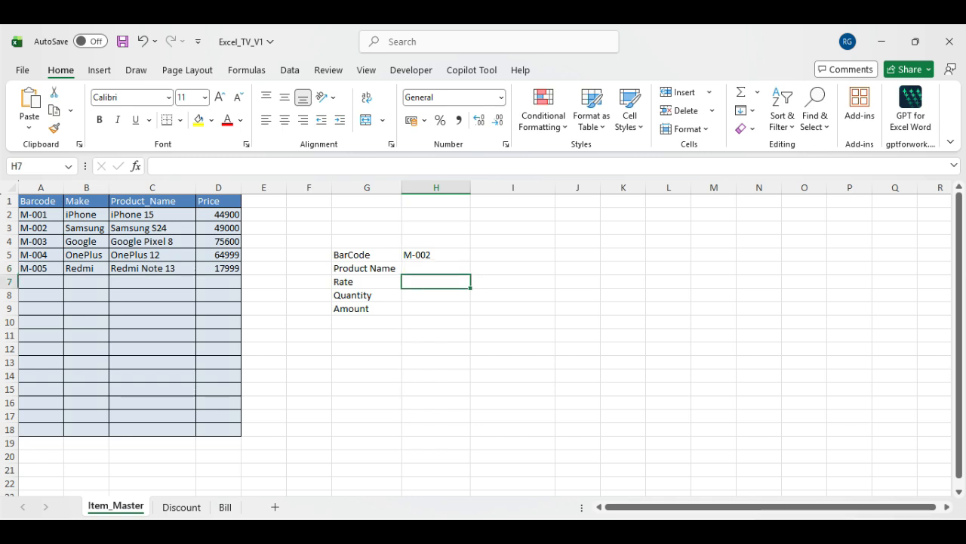
{"action": "left_click", "coordinate": [218, 228]}
{"action": "left_click", "coordinate": [436, 282]}
Step: Look up the product name in H6 with the formula =VLOOKUP(H5,A1:D18,3,FALSE)
{"action": "key", "text": "Up"}
{"action": "type", "text": "="}
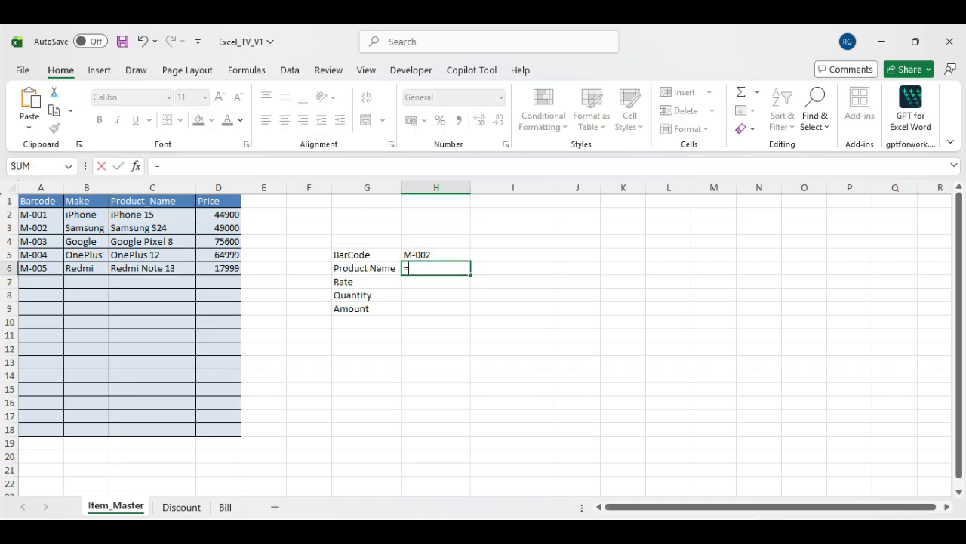
{"action": "type", "text": "vlook"}
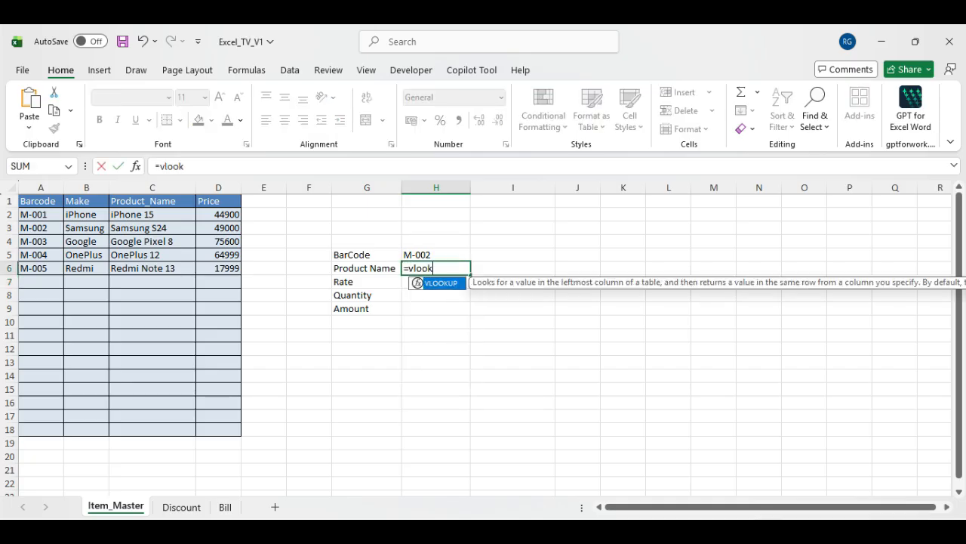
{"action": "type", "text": "up("}
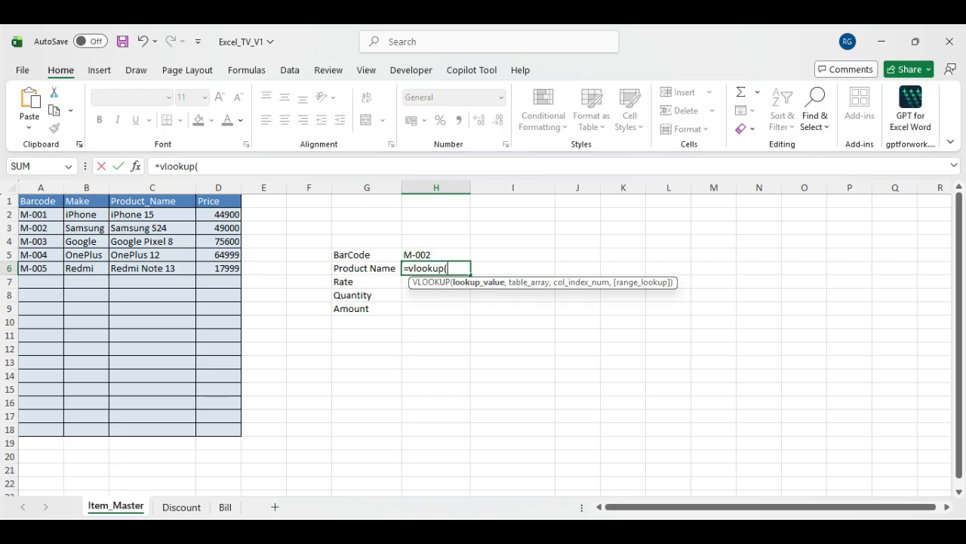
{"action": "left_click", "coordinate": [436, 255]}
{"action": "type", "text": ","}
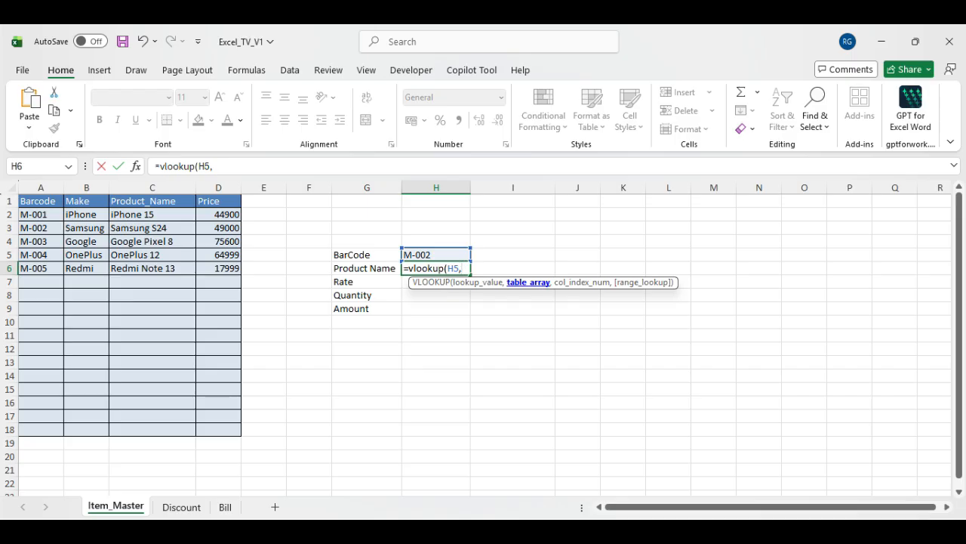
{"action": "left_click_drag", "start_coordinate": [34, 201], "coordinate": [238, 434]}
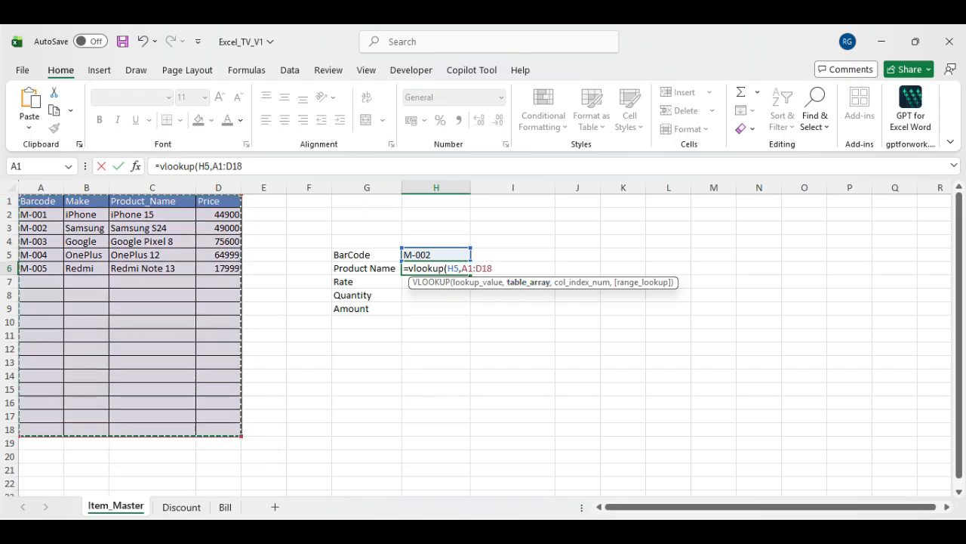
{"action": "type", "text": ","}
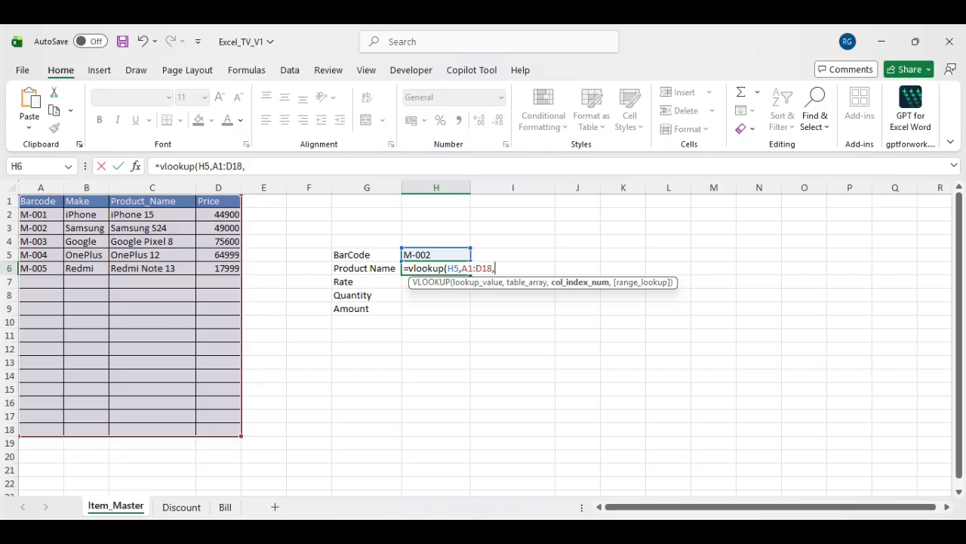
{"action": "type", "text": "3,"}
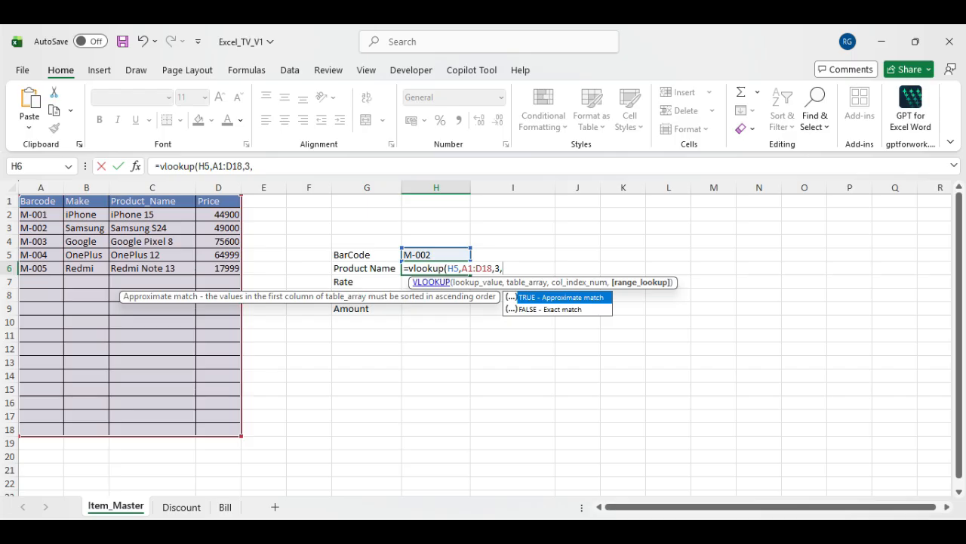
{"action": "type", "text": "false)"}
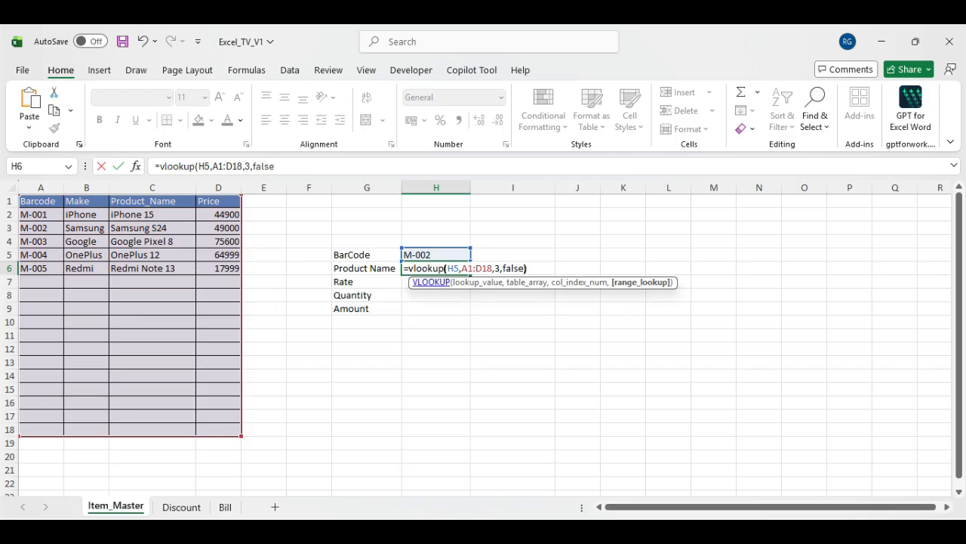
{"action": "key", "text": "Return"}
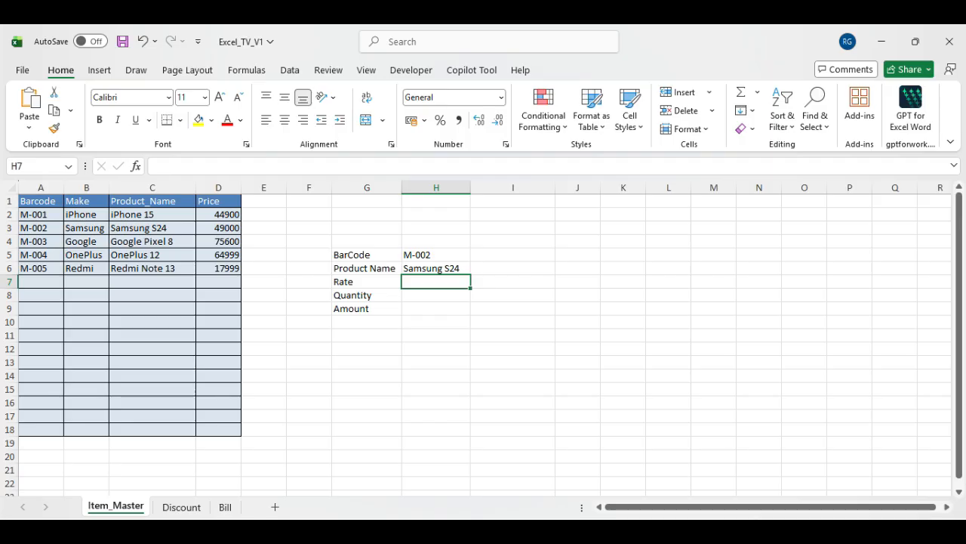
Step: Fill the Product Name lookup formula from H6 down into the Rate cell H7
{"action": "left_click", "coordinate": [435, 269]}
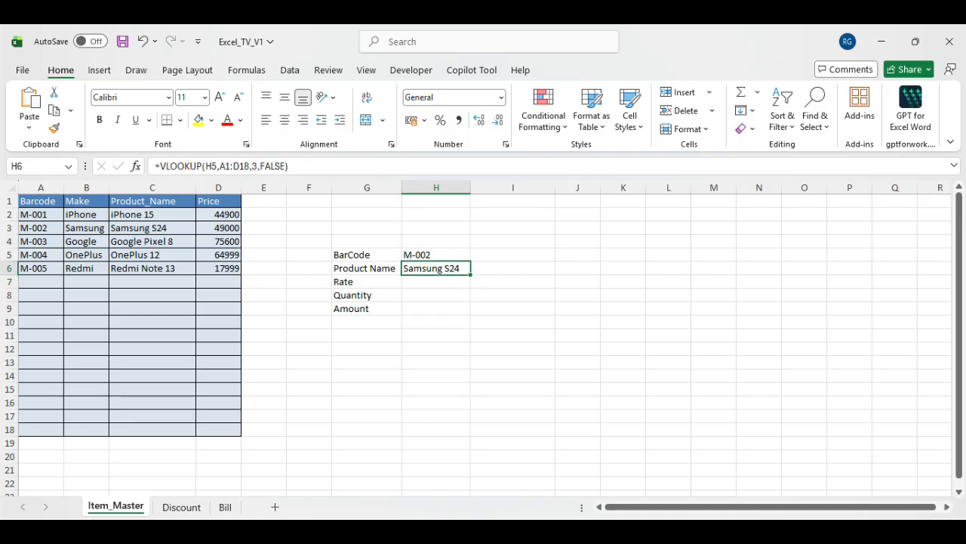
{"action": "key", "text": "shift+Down"}
{"action": "key", "text": "ctrl+d"}
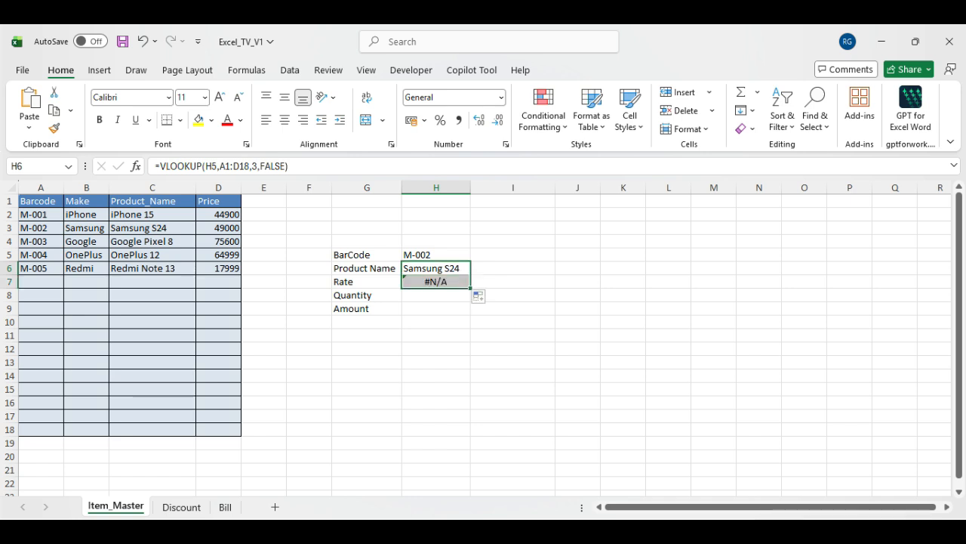
Step: Compare the lookup value and table range references in the formulas of H6 and H7
{"action": "key", "text": "Down"}
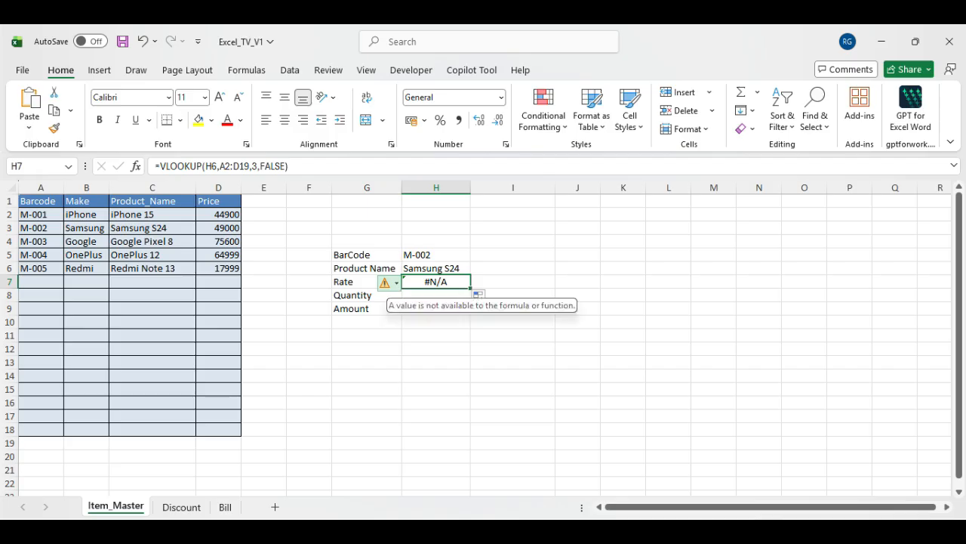
{"action": "left_click", "coordinate": [387, 281]}
{"action": "left_click", "coordinate": [623, 309]}
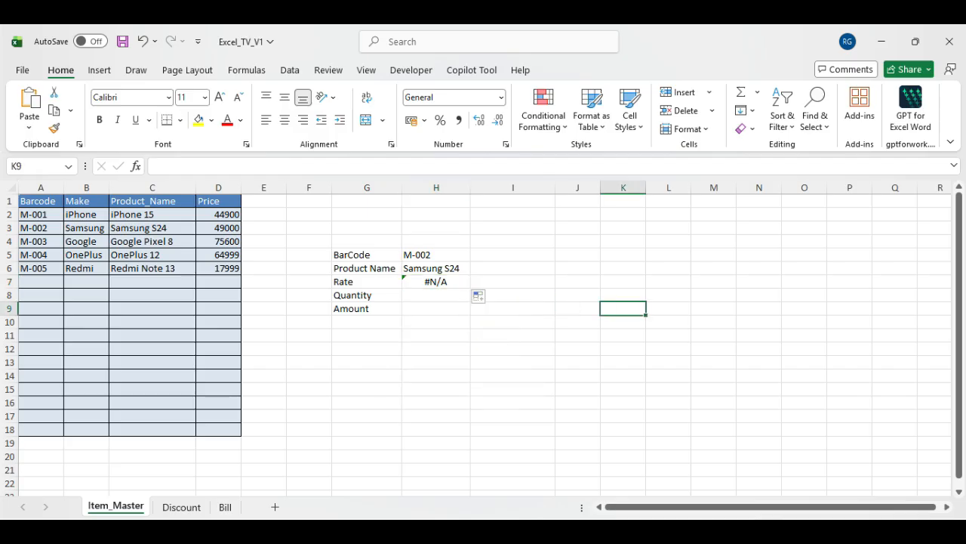
{"action": "left_click", "coordinate": [437, 282]}
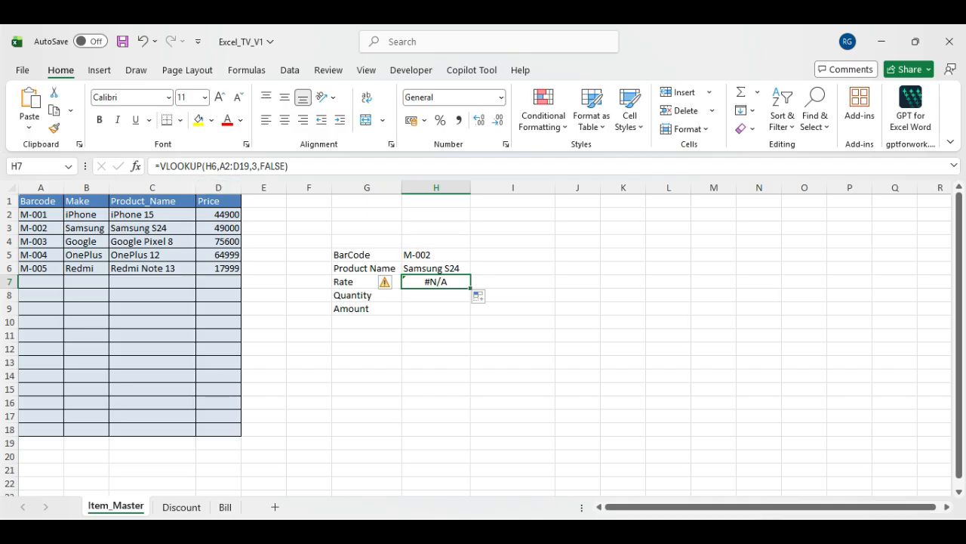
{"action": "left_click", "coordinate": [436, 268]}
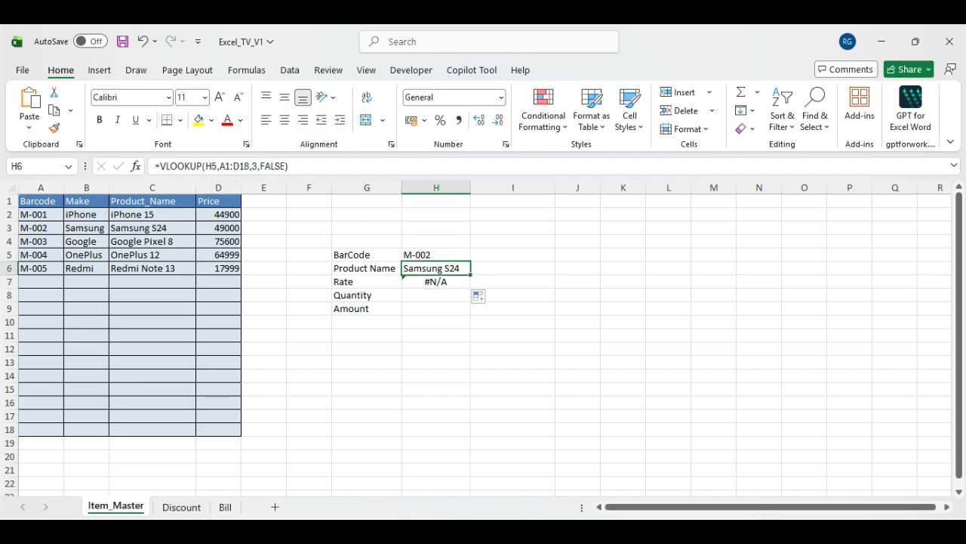
{"action": "left_click", "coordinate": [436, 256]}
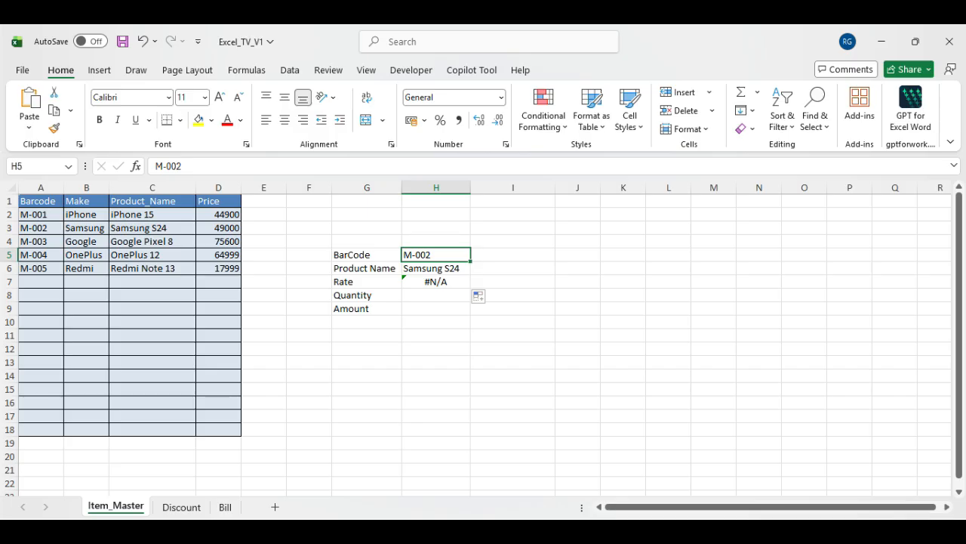
{"action": "left_click", "coordinate": [436, 282]}
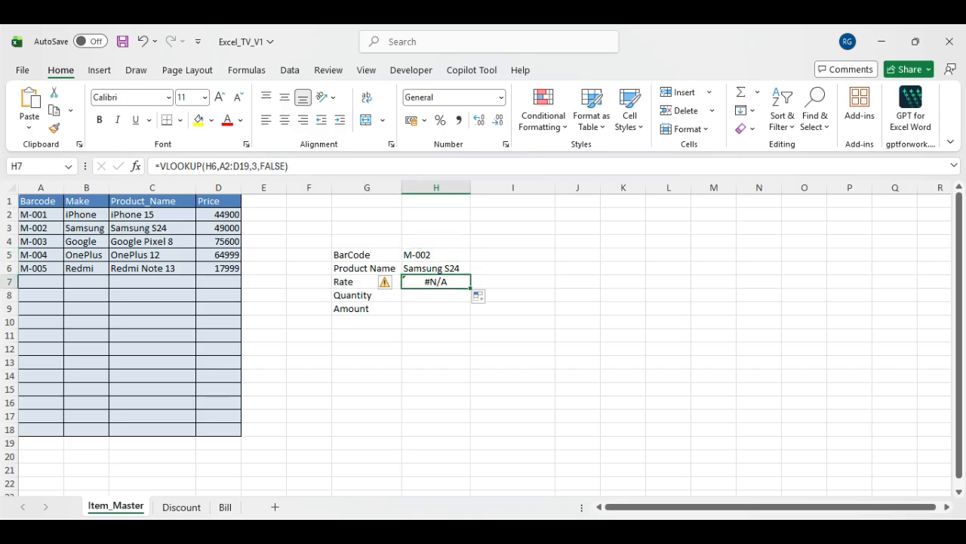
{"action": "left_click", "coordinate": [436, 268]}
{"action": "left_click", "coordinate": [437, 281]}
{"action": "left_click", "coordinate": [437, 268]}
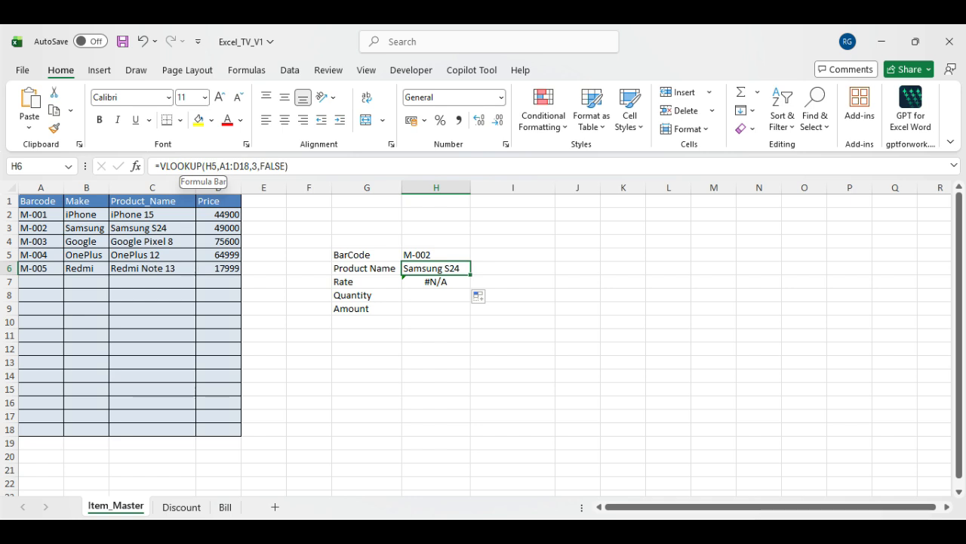
Step: Clear the copied lookup formula from the Rate cell H7
{"action": "left_click", "coordinate": [437, 282]}
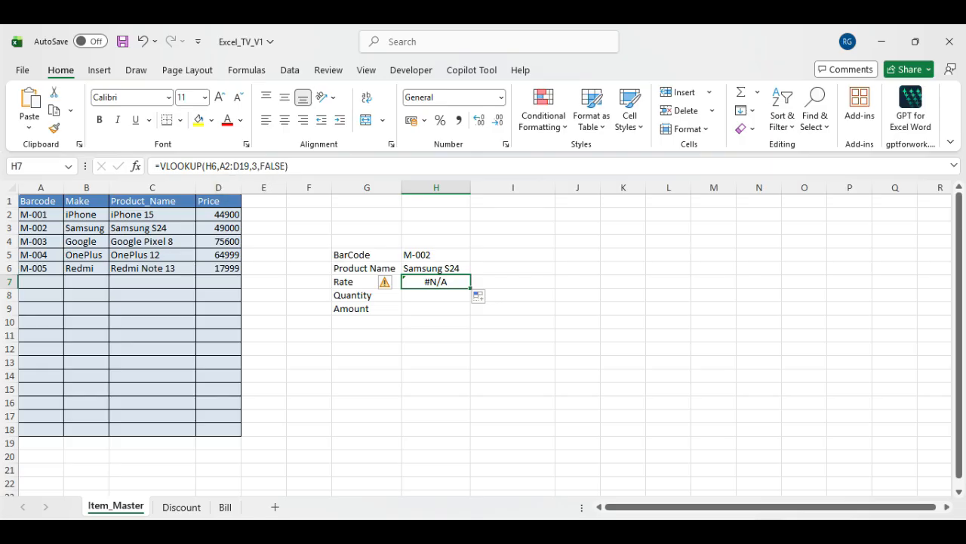
{"action": "key", "text": "Delete"}
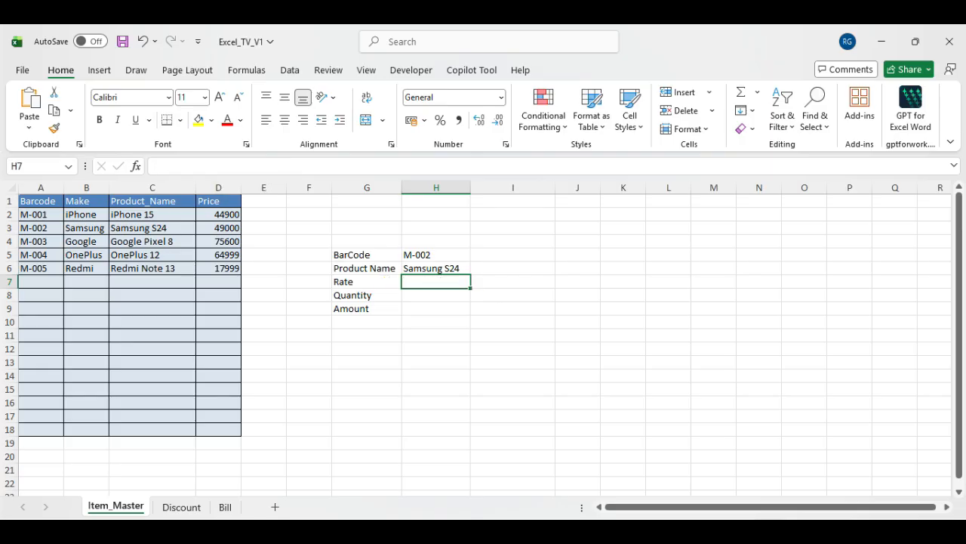
{"action": "key", "text": "Up"}
{"action": "key", "text": "Up"}
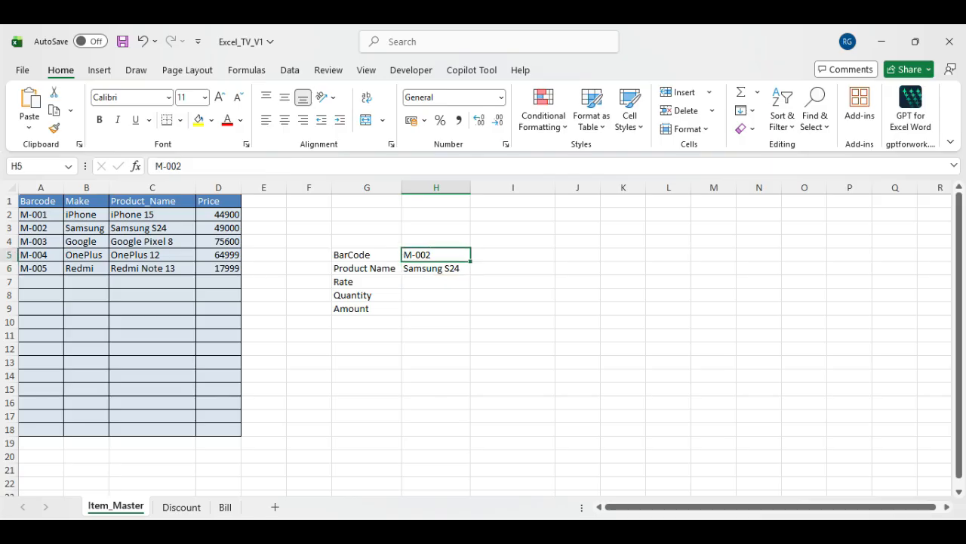
Step: Replace the Product Name formula in H6 with =VLOOKUP($H$5,$A$1:$D$18,3,FALSE), using absolute references
{"action": "key", "text": "Down"}
{"action": "key", "text": "Delete"}
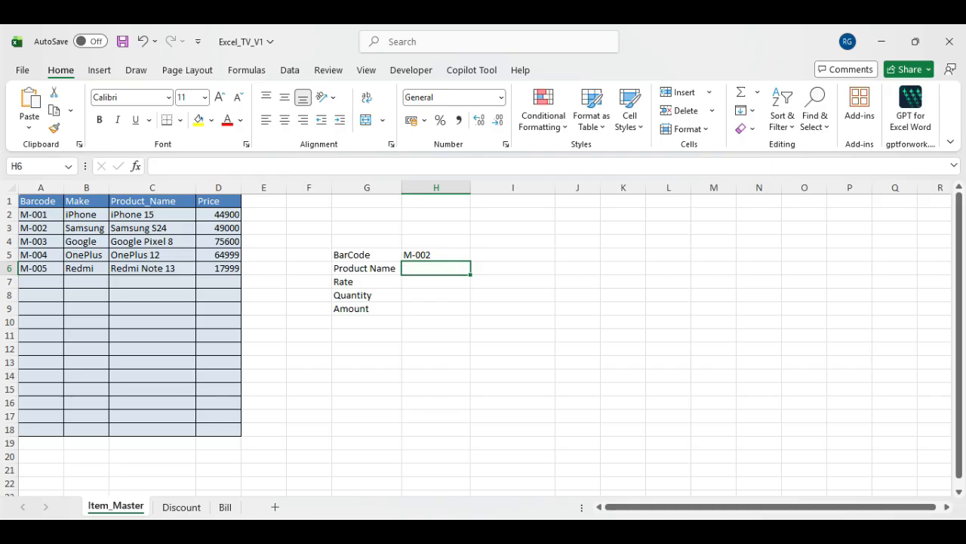
{"action": "type", "text": "=vlookup"}
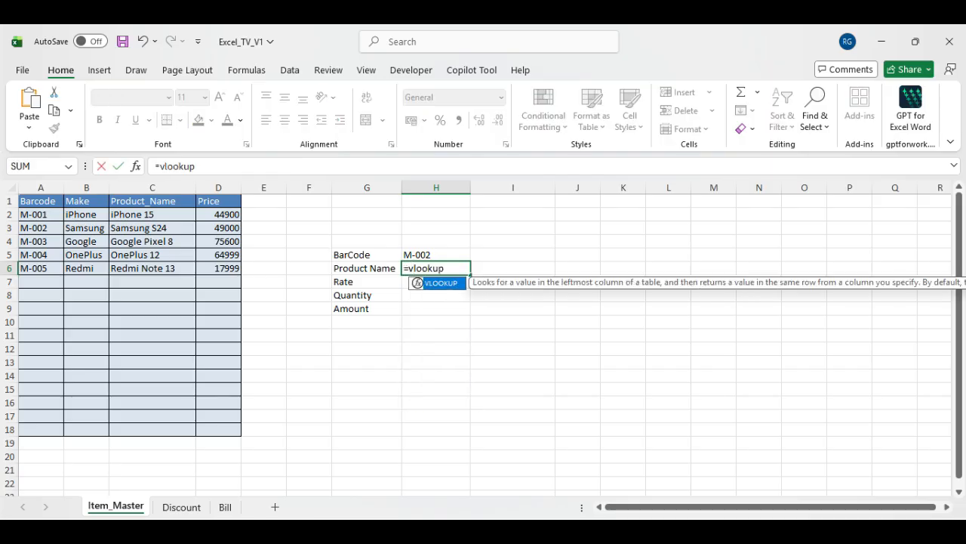
{"action": "type", "text": "("}
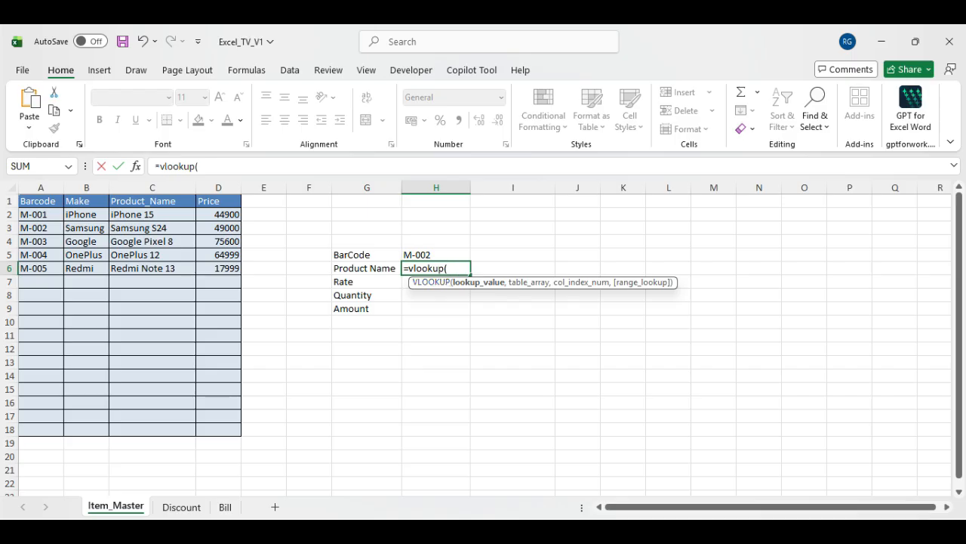
{"action": "key", "text": "Up"}
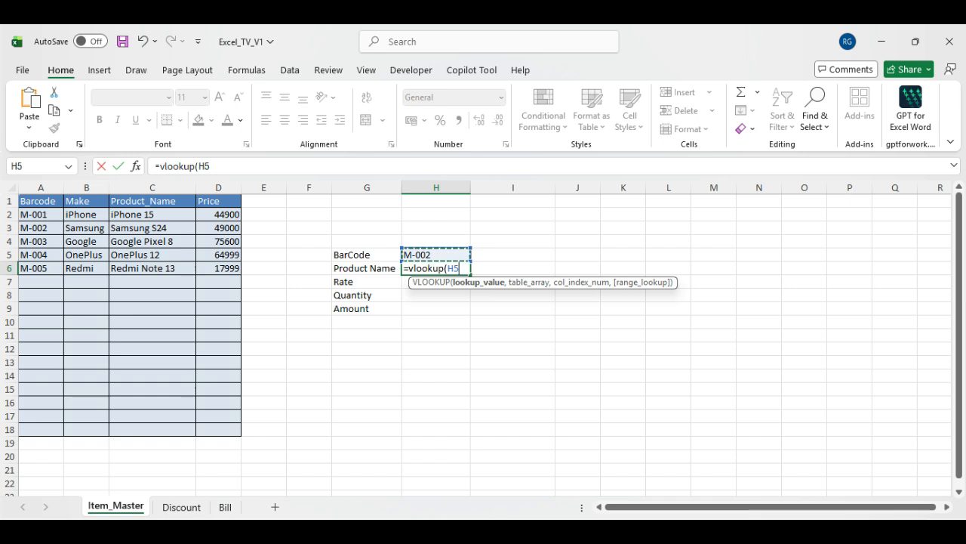
{"action": "key", "text": "F4"}
{"action": "type", "text": ","}
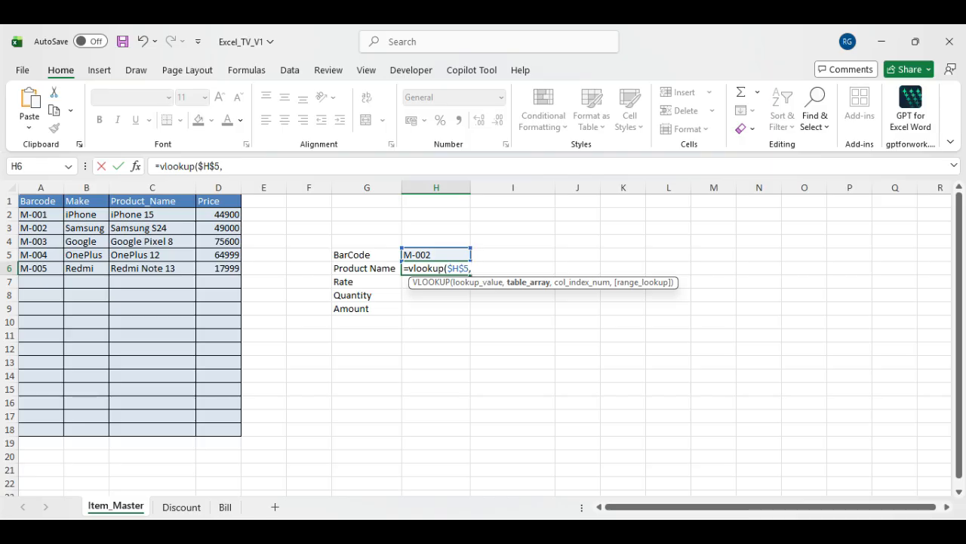
{"action": "left_click_drag", "start_coordinate": [38, 200], "coordinate": [240, 430]}
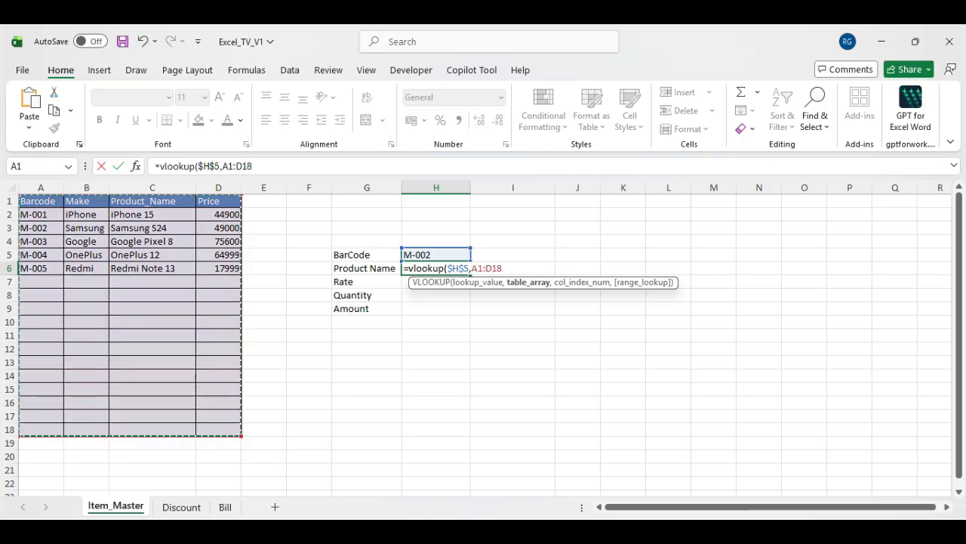
{"action": "key", "text": "F4"}
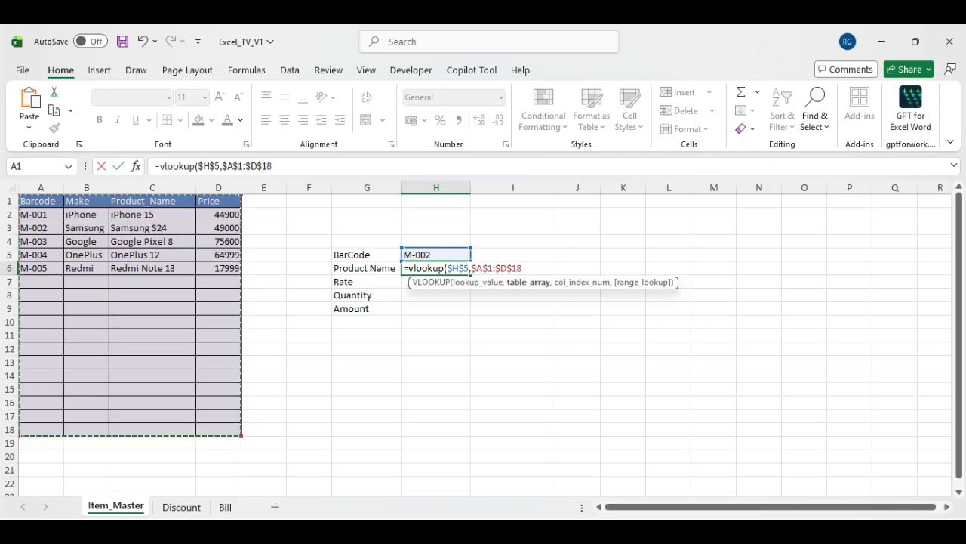
{"action": "type", "text": ","}
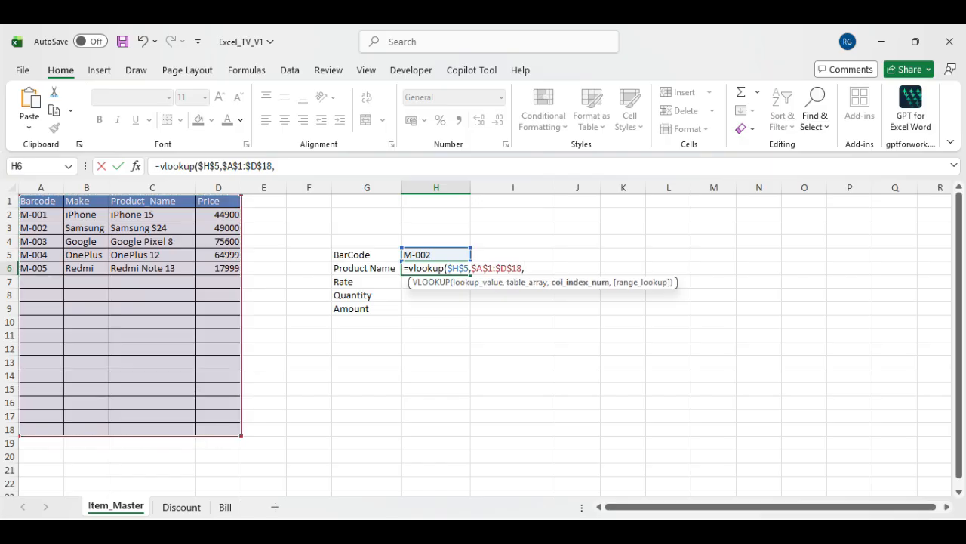
{"action": "type", "text": "3,"}
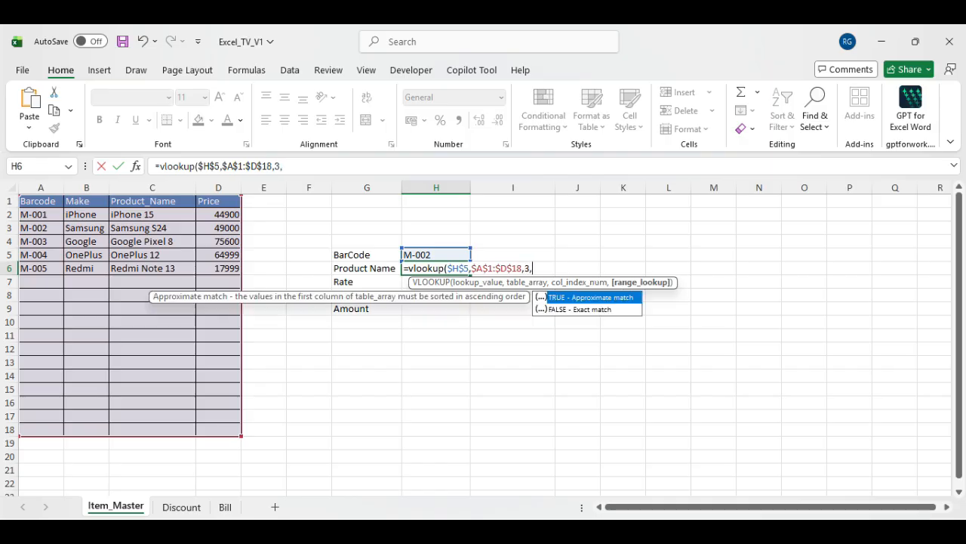
{"action": "type", "text": "false"}
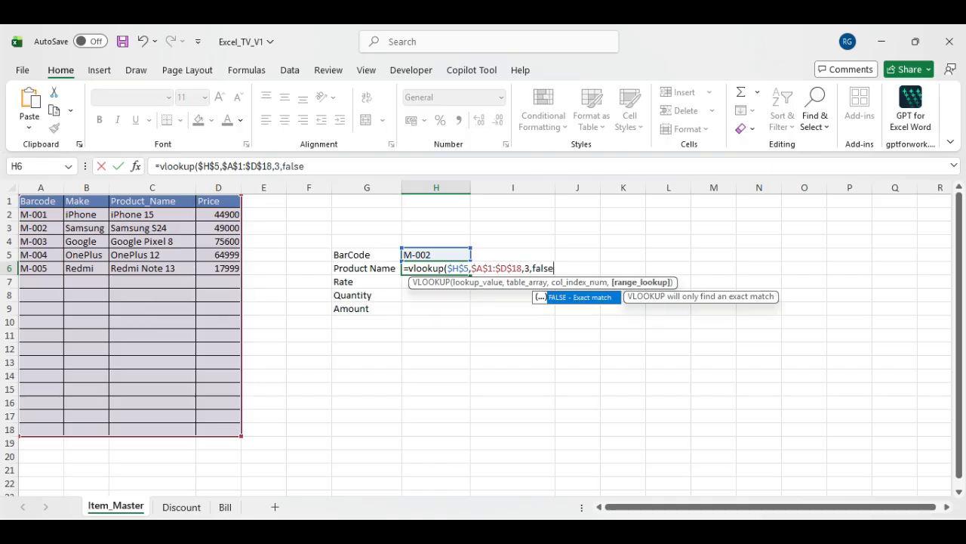
{"action": "key", "text": "Return"}
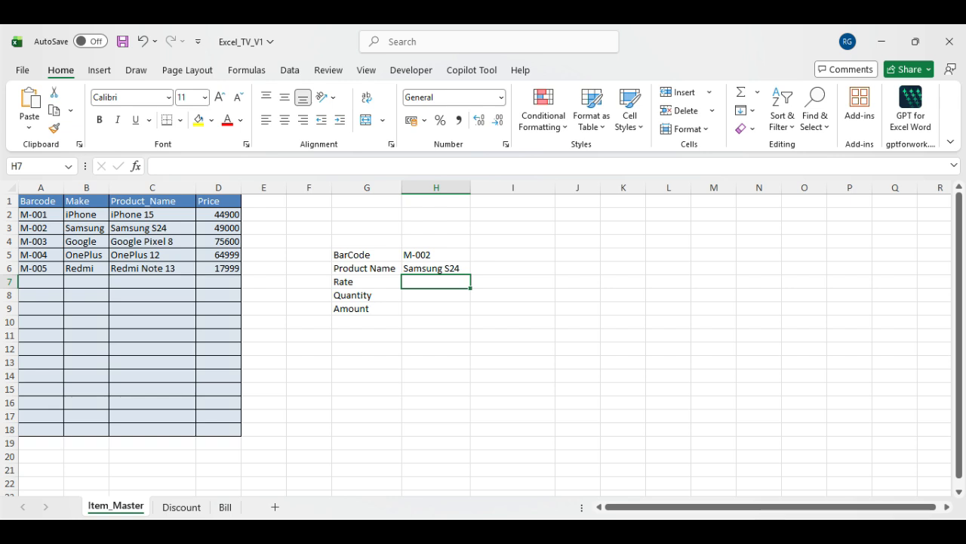
Step: Fill the Product Name lookup formula down into the Rate cell H7 and set its column index to 4
{"action": "key", "text": "Up"}
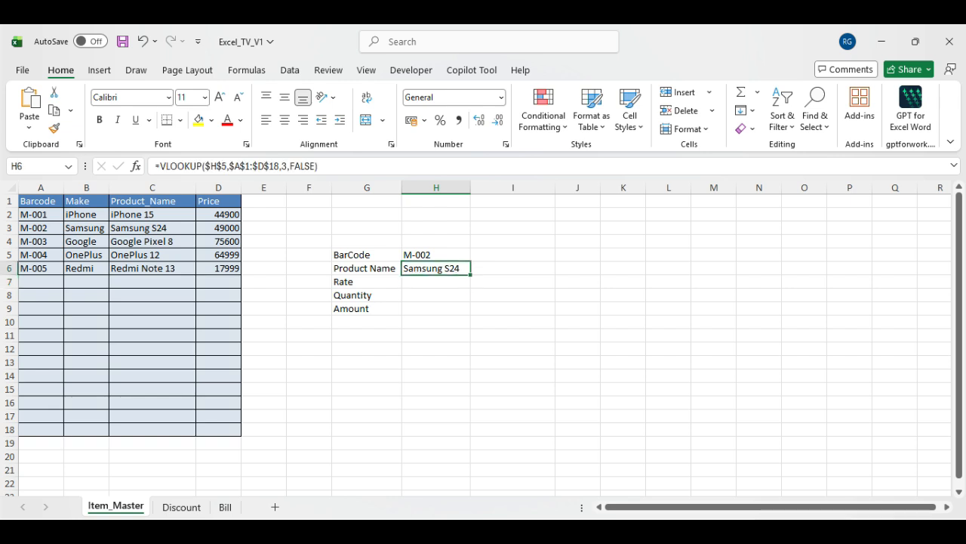
{"action": "left_click_drag", "start_coordinate": [471, 274], "coordinate": [471, 287]}
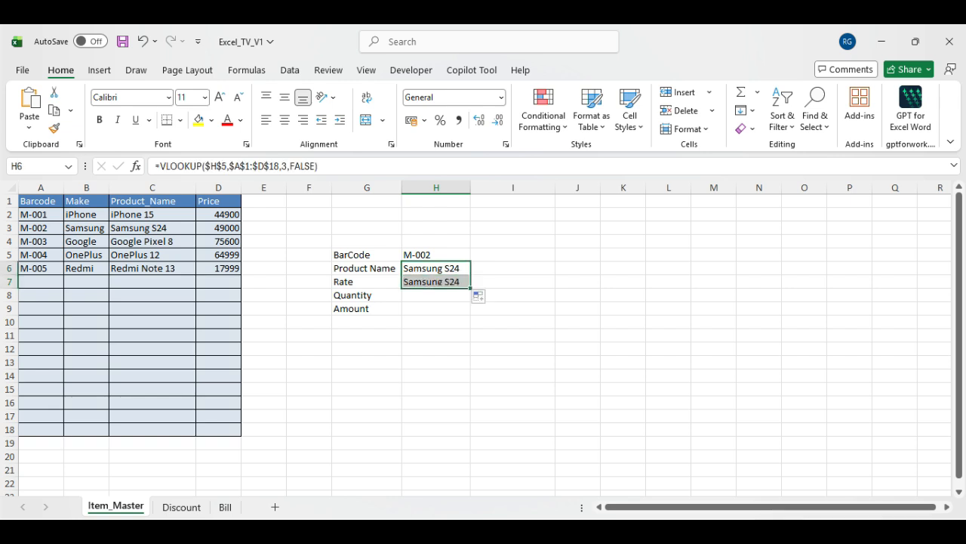
{"action": "left_click", "coordinate": [436, 281]}
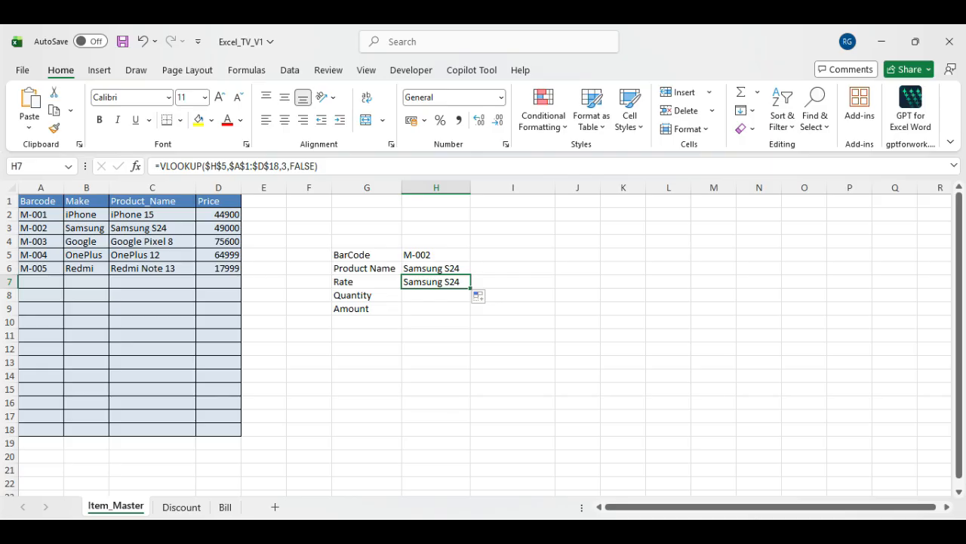
{"action": "key", "text": "F2"}
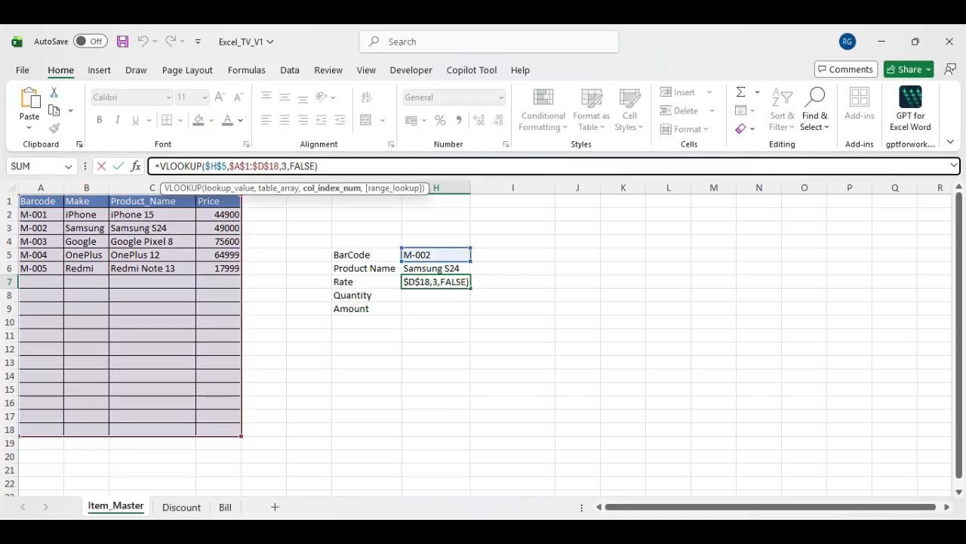
{"action": "key", "text": "BackSpace"}
{"action": "type", "text": "4"}
{"action": "key", "text": "Return"}
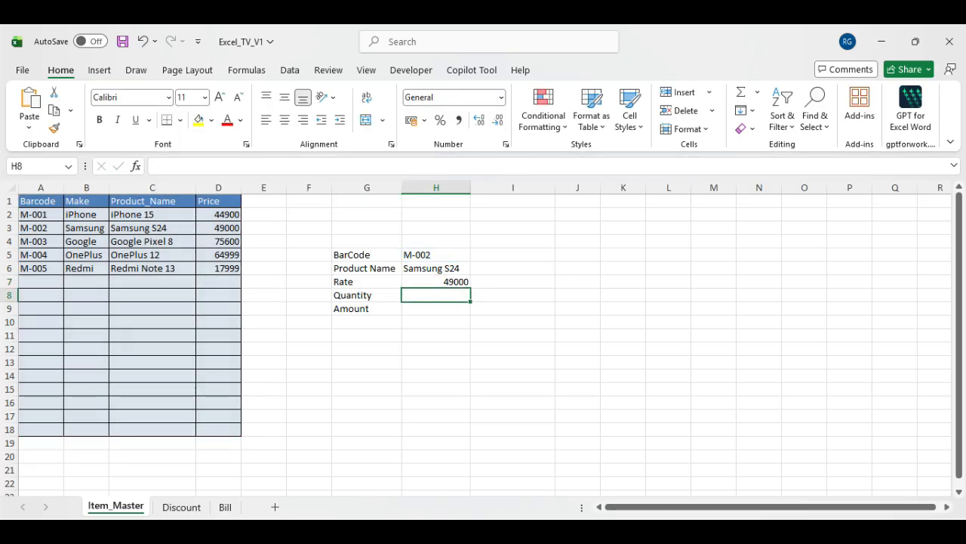
{"action": "key", "text": "Up"}
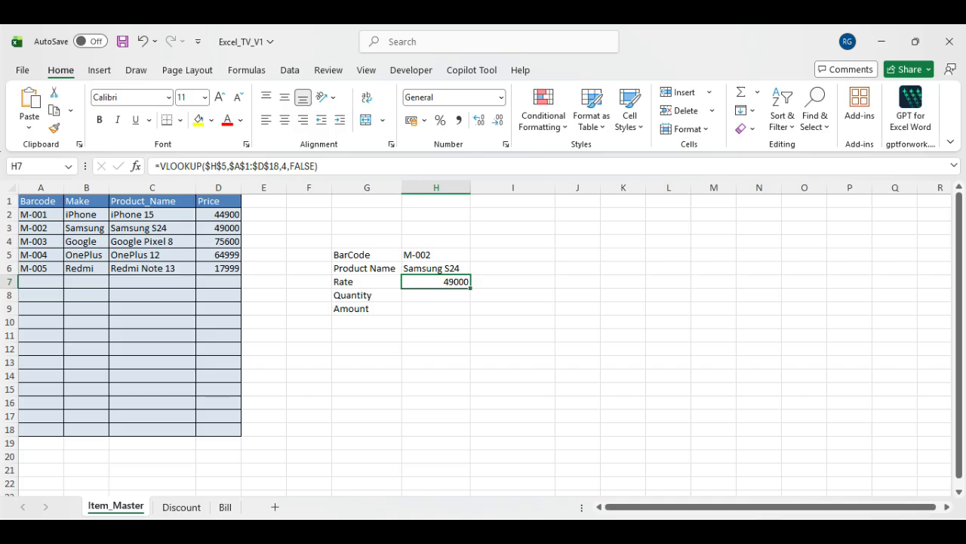
Step: Test the lookups by setting the barcode in H5 to M-001, and review the Product Name formula in H6
{"action": "left_click", "coordinate": [152, 228]}
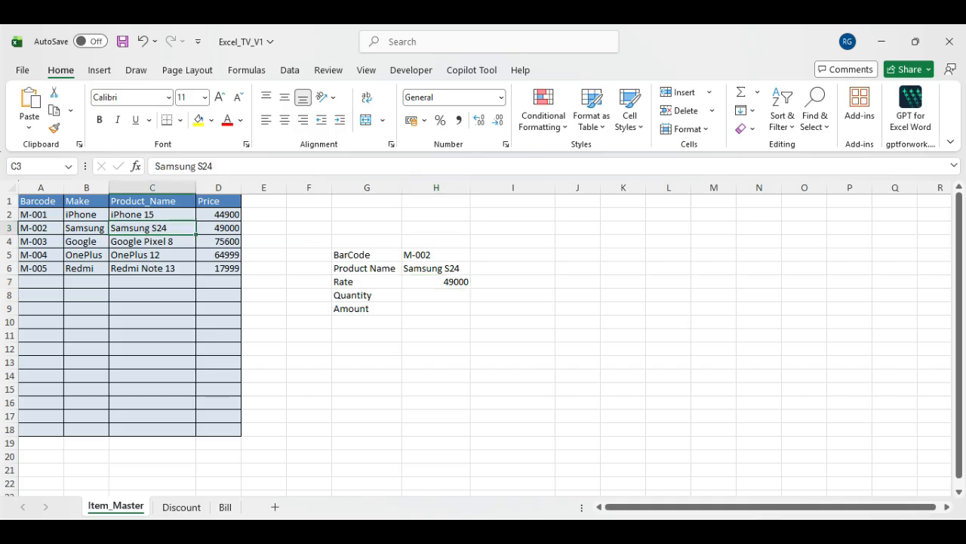
{"action": "left_click", "coordinate": [218, 228]}
{"action": "double_click", "coordinate": [437, 256]}
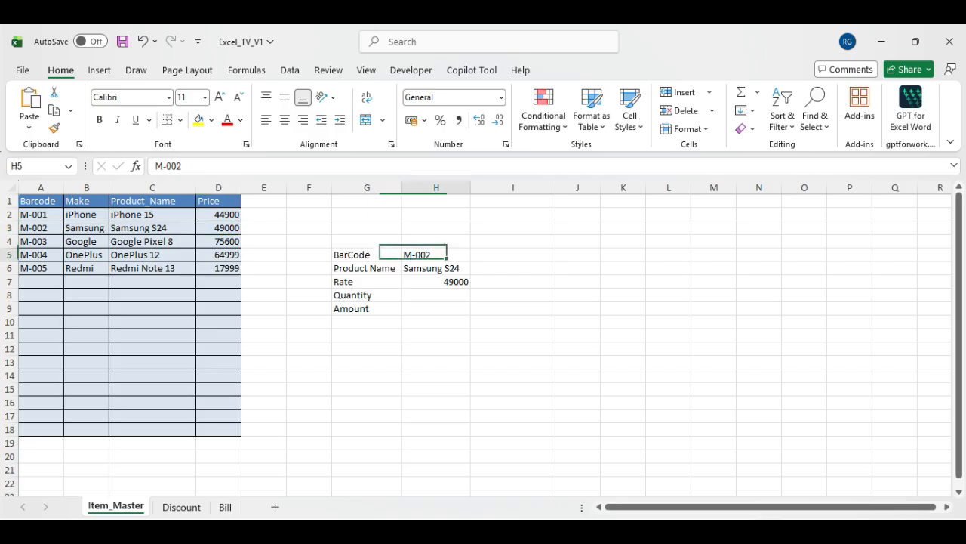
{"action": "key", "text": "BackSpace"}
{"action": "type", "text": "1"}
{"action": "key", "text": "Return"}
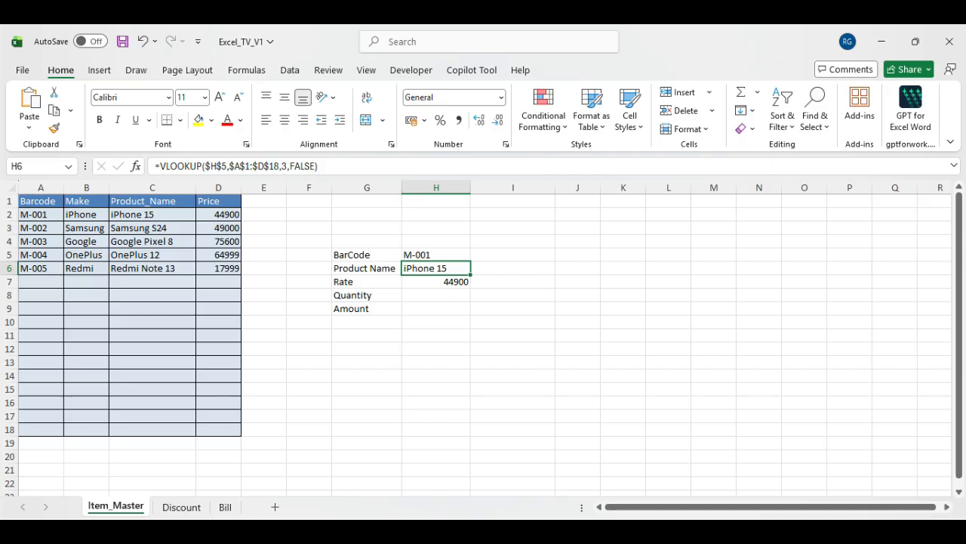
{"action": "key", "text": "F2"}
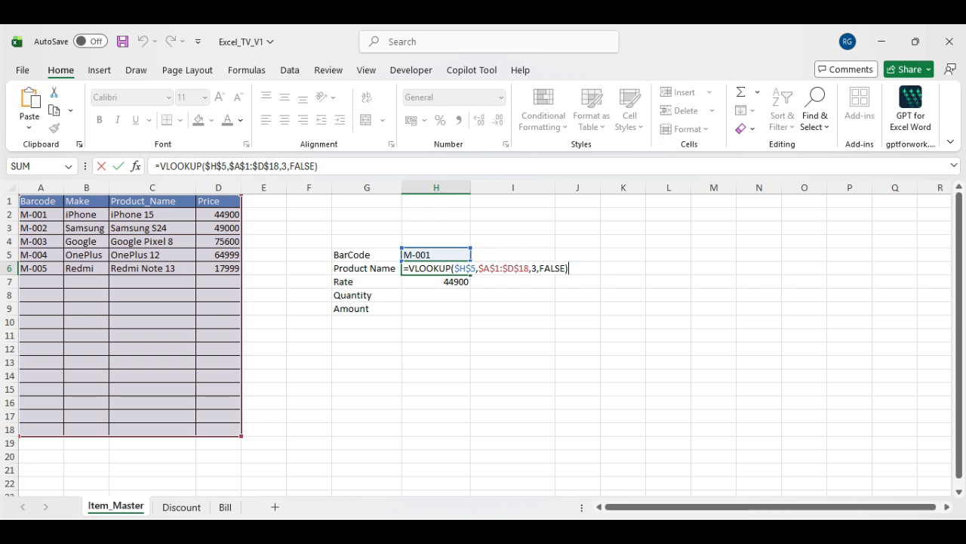
{"action": "key", "text": "Return"}
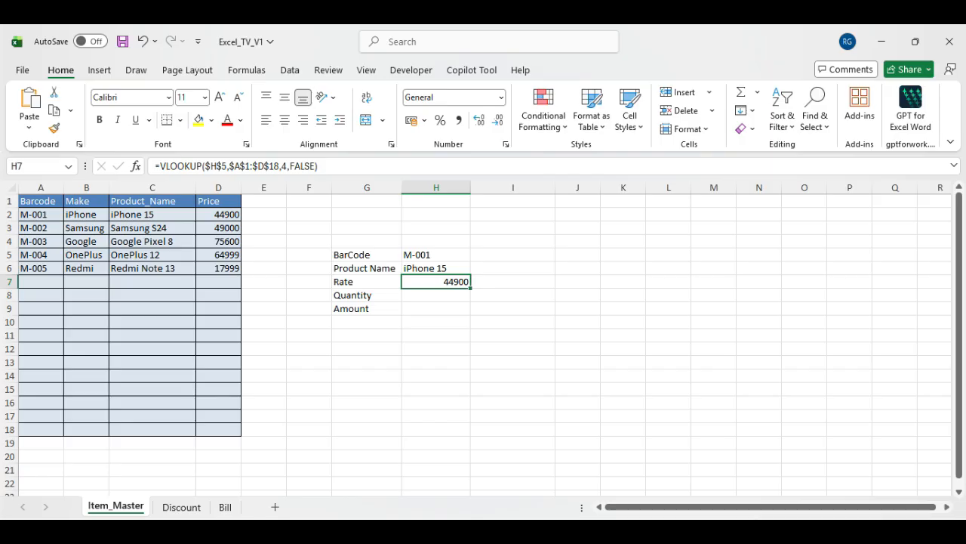
Step: Change the barcode in H5 to M-005 to test the product name and rate lookups
{"action": "left_click", "coordinate": [436, 255]}
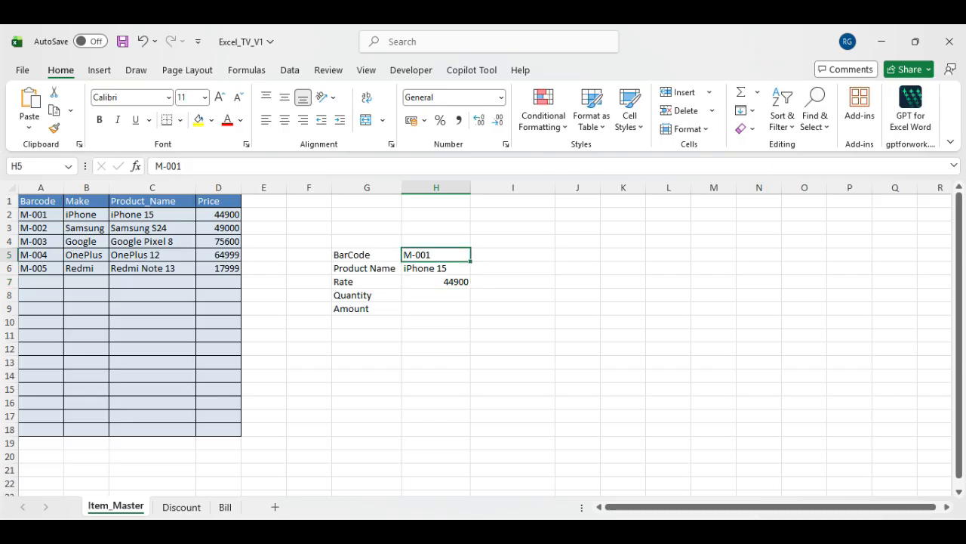
{"action": "key", "text": "F2"}
{"action": "key", "text": "BackSpace"}
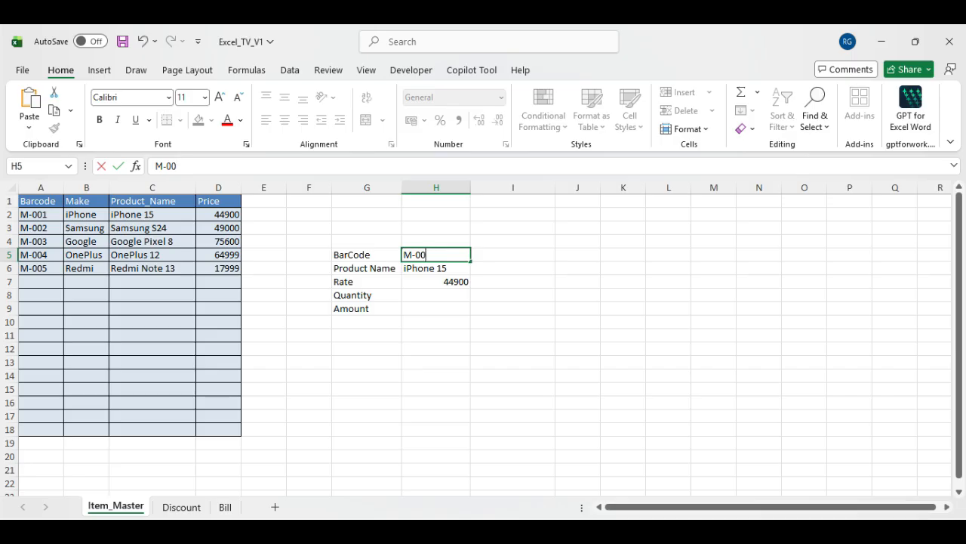
{"action": "type", "text": "5"}
{"action": "key", "text": "Return"}
{"action": "key", "text": "Up"}
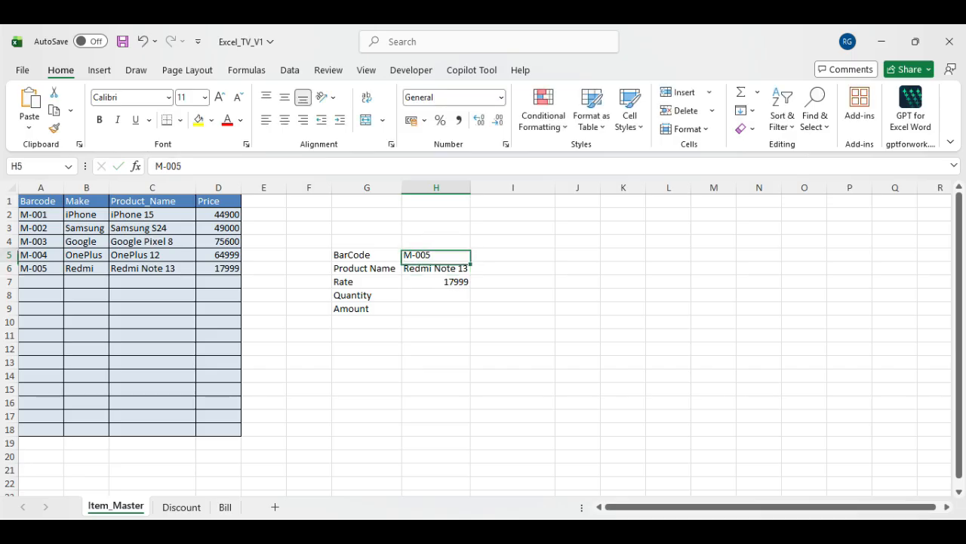
Step: Set the barcode in H5 to M-009, which is missing from the item table, and check the lookup result in H6
{"action": "key", "text": "F2"}
{"action": "key", "text": "BackSpace"}
{"action": "type", "text": "9"}
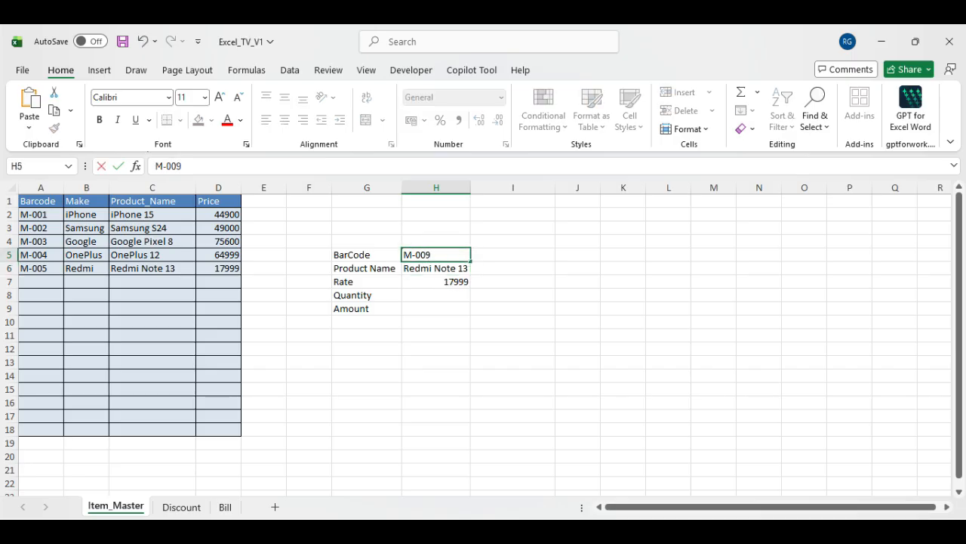
{"action": "key", "text": "Return"}
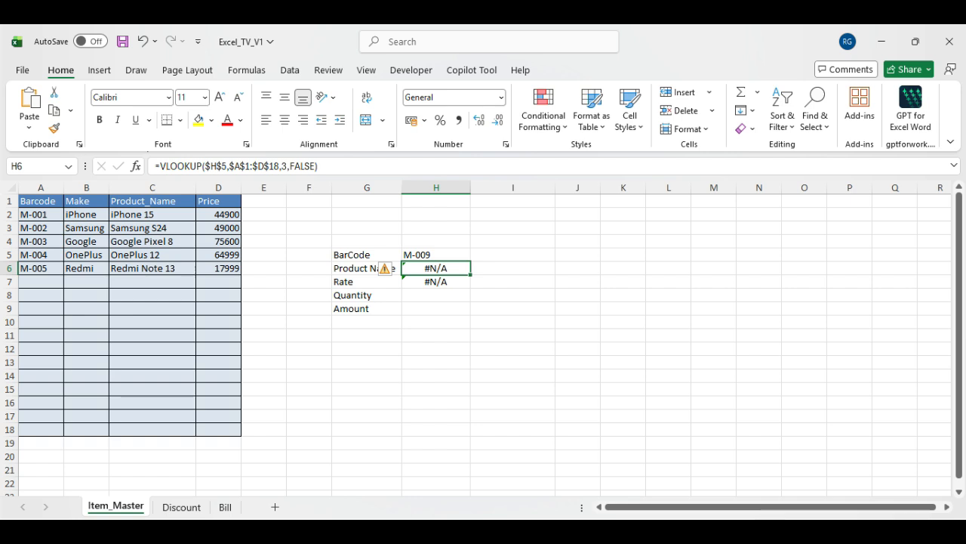
{"action": "mouse_move", "coordinate": [385, 269]}
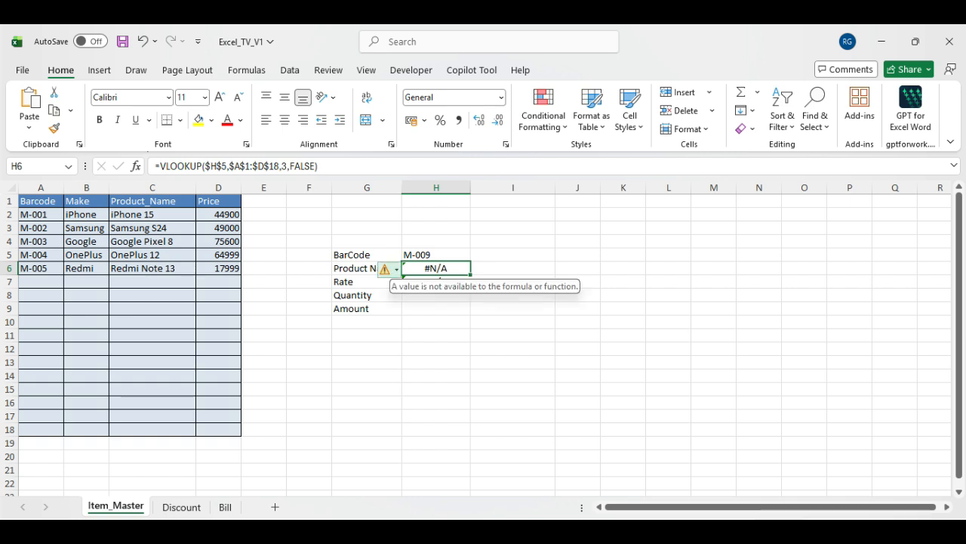
{"action": "left_click", "coordinate": [436, 323]}
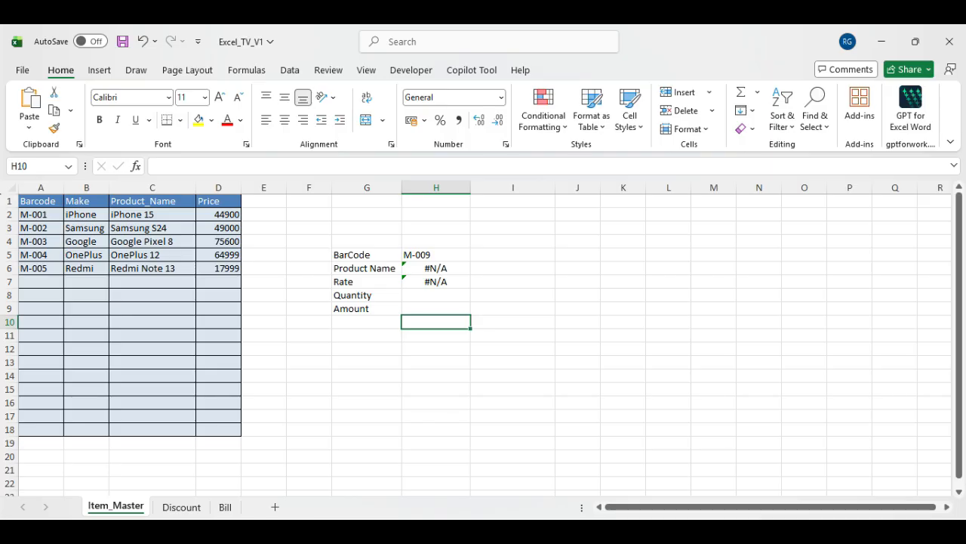
Step: Change the range lookup argument of the Product Name formula in H6 from FALSE to TRUE for an approximate match
{"action": "left_click", "coordinate": [436, 255]}
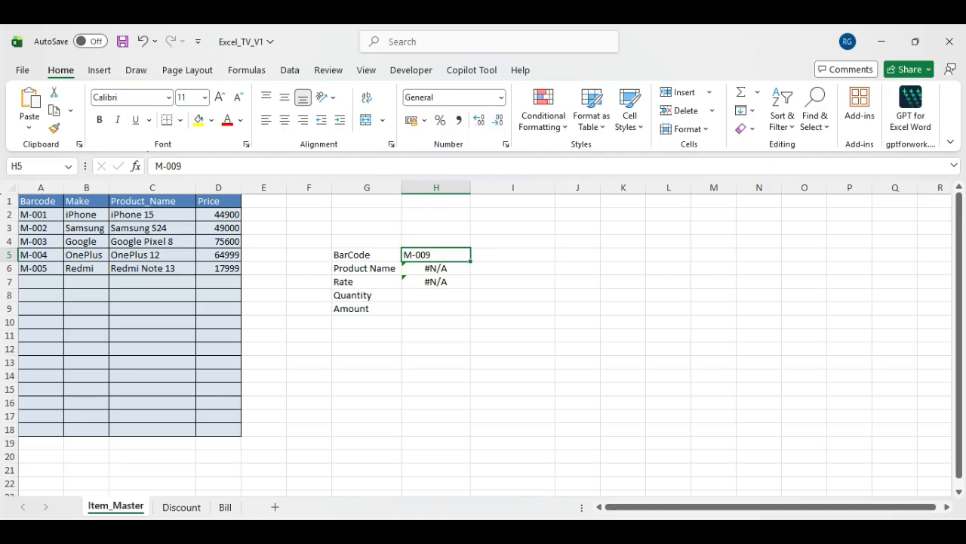
{"action": "left_click", "coordinate": [437, 269]}
{"action": "double_click", "coordinate": [302, 166]}
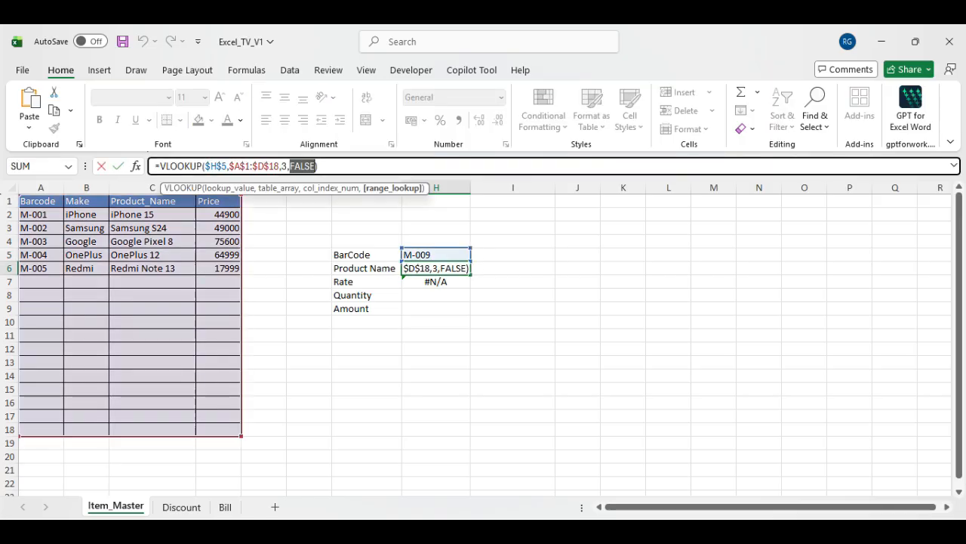
{"action": "type", "text": "true"}
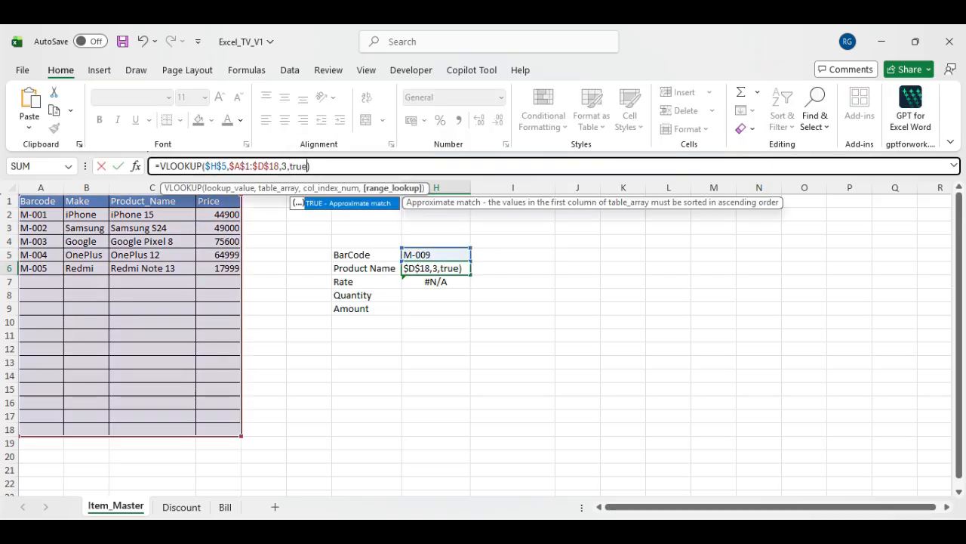
{"action": "key", "text": "Return"}
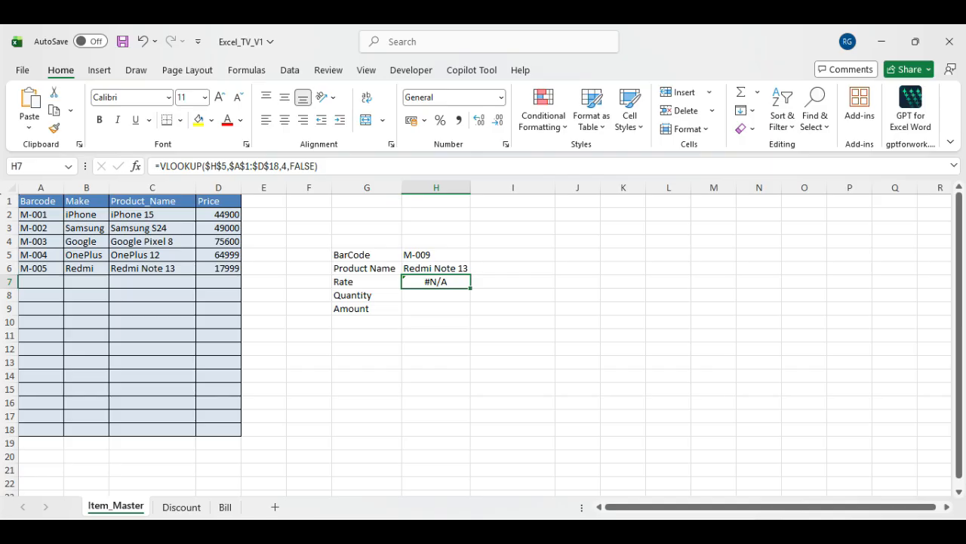
{"action": "left_click", "coordinate": [436, 268]}
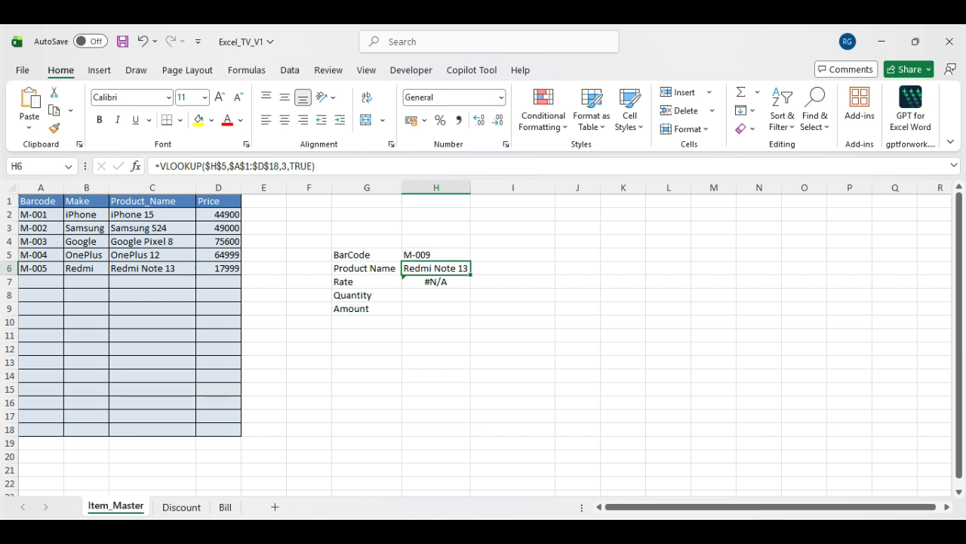
{"action": "left_click", "coordinate": [435, 255]}
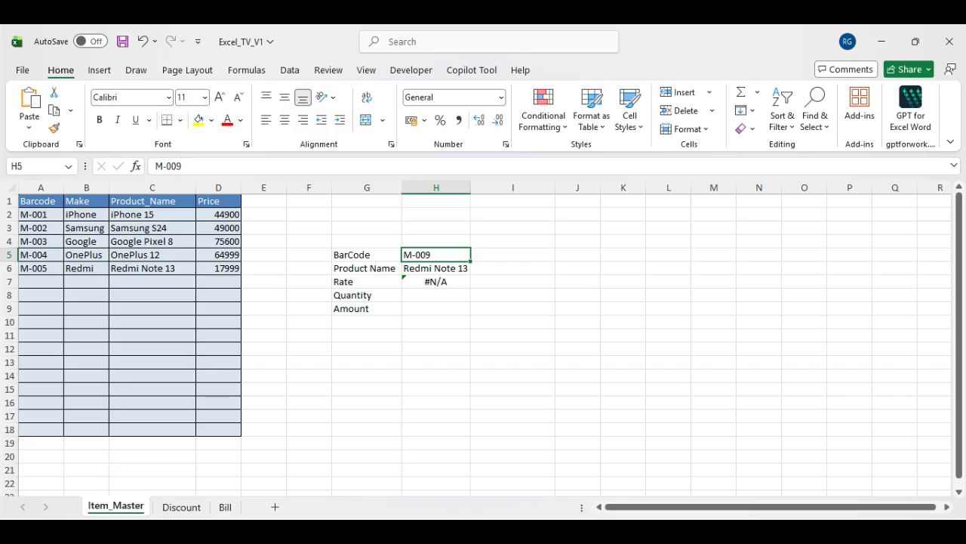
Step: Change the range lookup argument of the Product Name formula in H6 back to FALSE for an exact match
{"action": "left_click", "coordinate": [436, 268]}
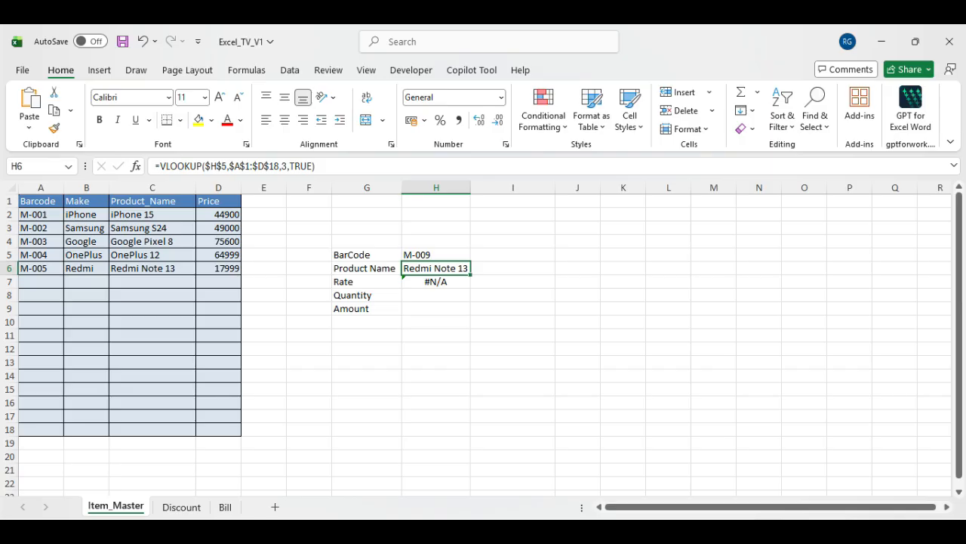
{"action": "double_click", "coordinate": [302, 166]}
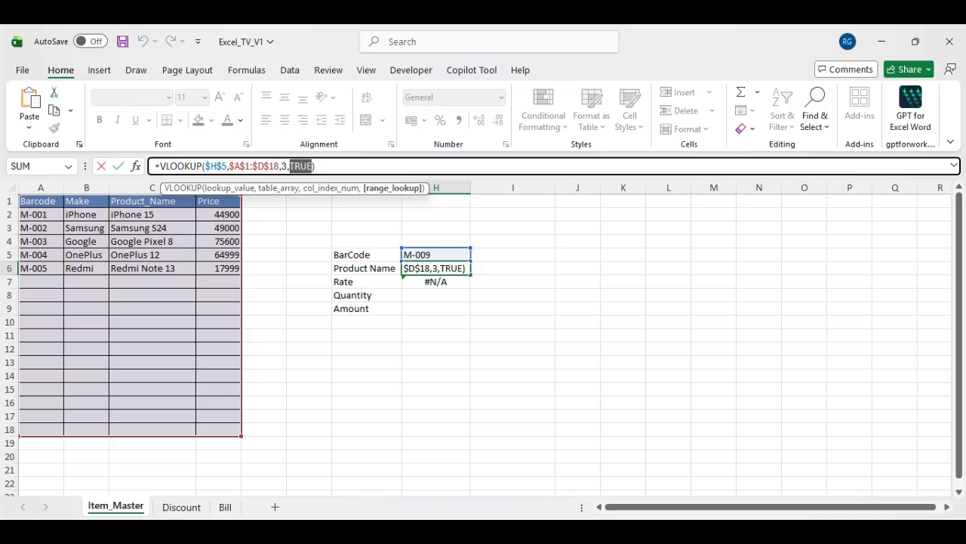
{"action": "type", "text": "false"}
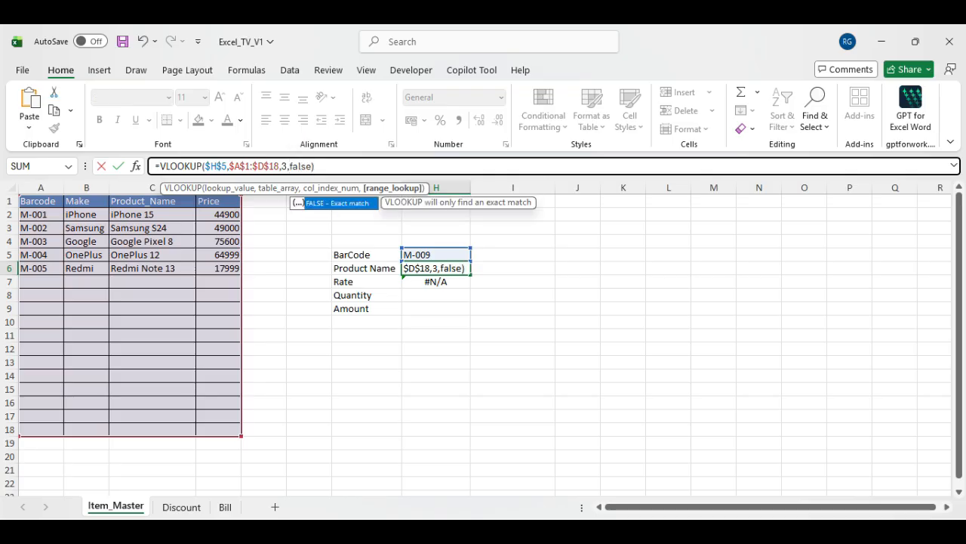
{"action": "key", "text": "Return"}
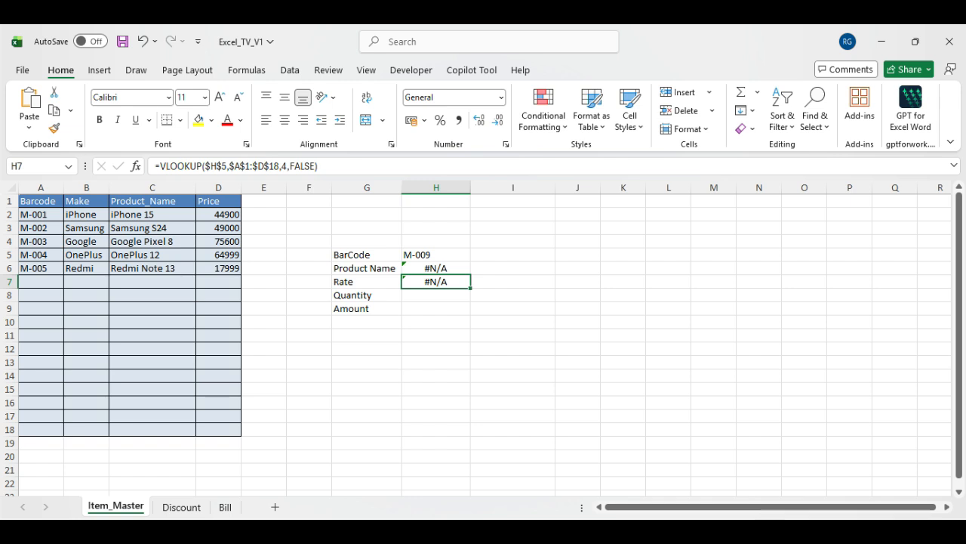
{"action": "left_click", "coordinate": [437, 269]}
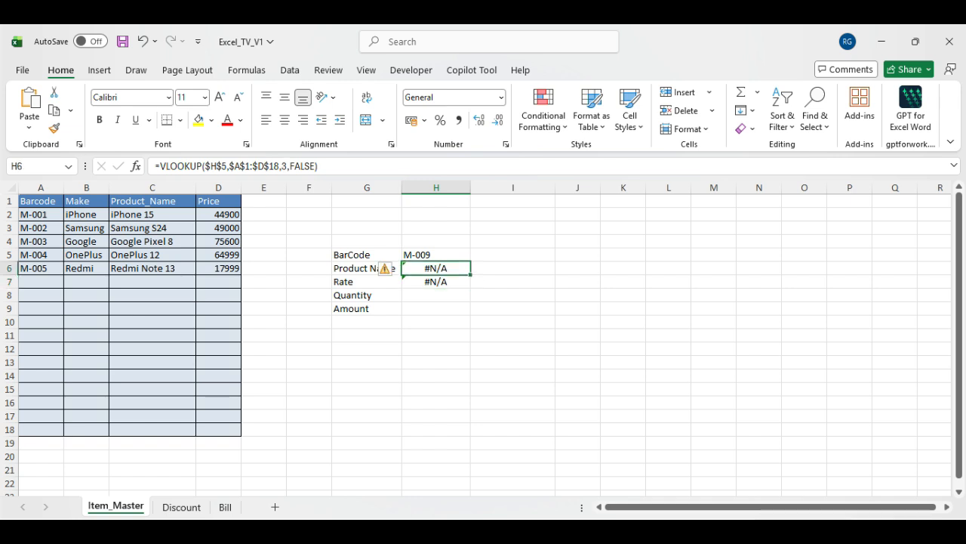
Step: Set the barcode in H5 to M-003 to test the exact-match lookups with an existing item
{"action": "left_click", "coordinate": [436, 242]}
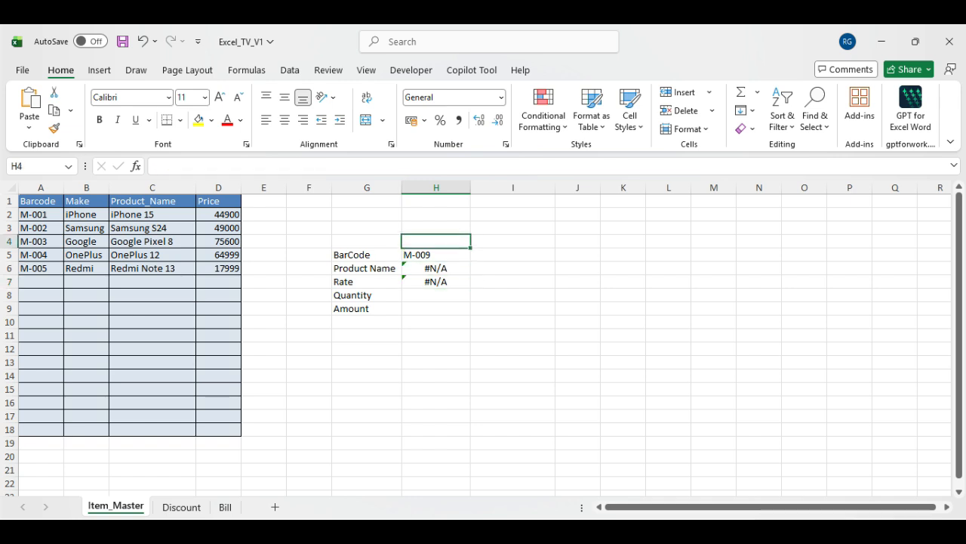
{"action": "key", "text": "Down"}
{"action": "key", "text": "F2"}
{"action": "key", "text": "BackSpace"}
{"action": "type", "text": "3"}
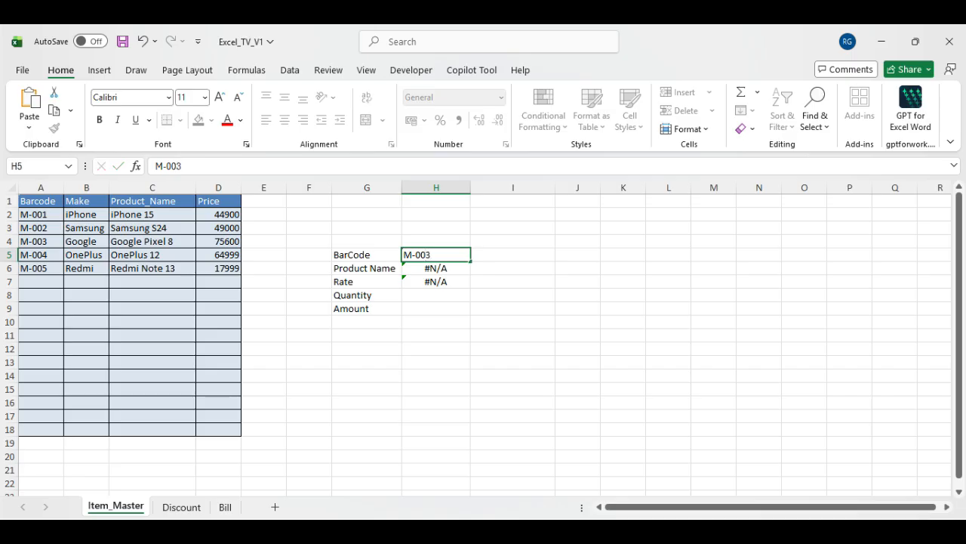
{"action": "key", "text": "Return"}
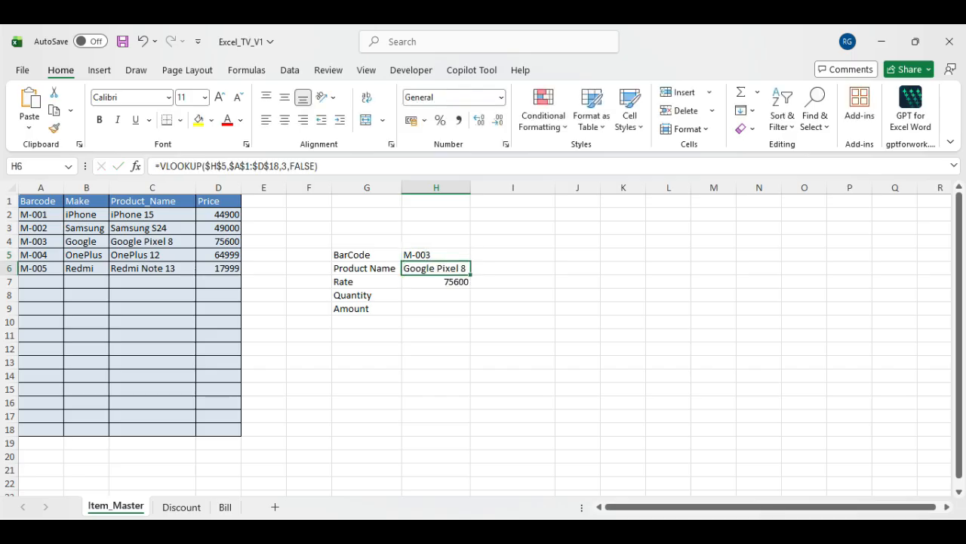
Step: Enter a quantity of 2 in H8
{"action": "left_click", "coordinate": [437, 322]}
{"action": "key", "text": "Up"}
{"action": "key", "text": "Up"}
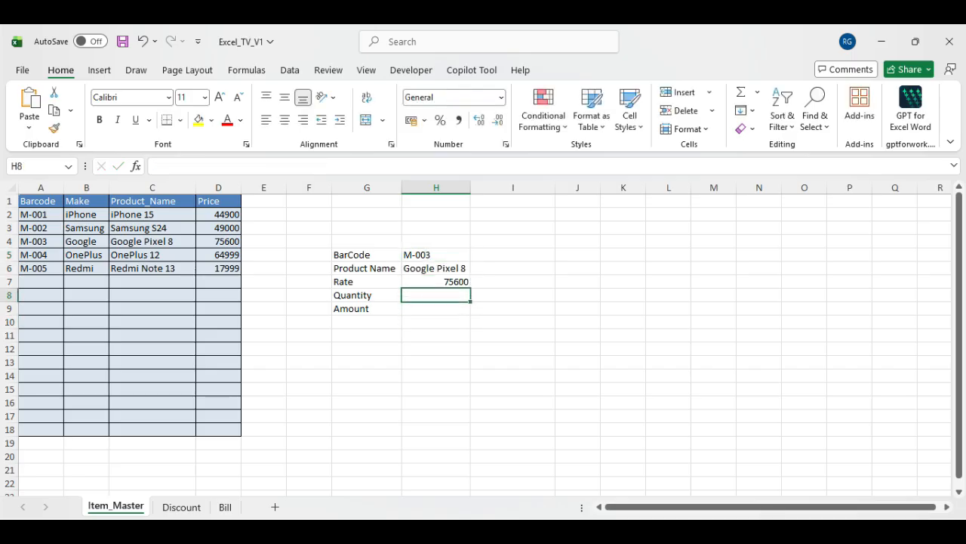
{"action": "type", "text": "2"}
{"action": "key", "text": "Return"}
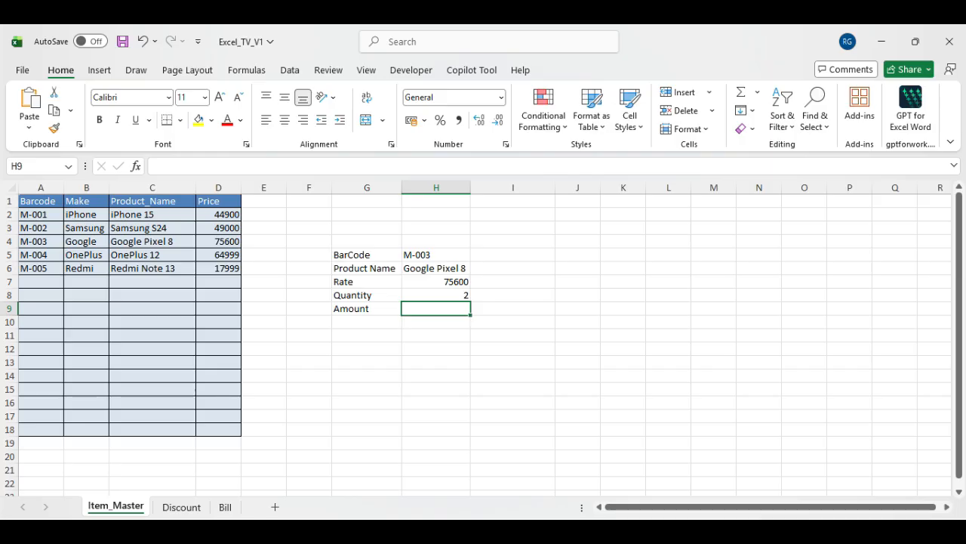
Step: Calculate the Amount in H9 as rate times quantity with the formula =H7*H8
{"action": "type", "text": "="}
{"action": "key", "text": "Up"}
{"action": "key", "text": "Up"}
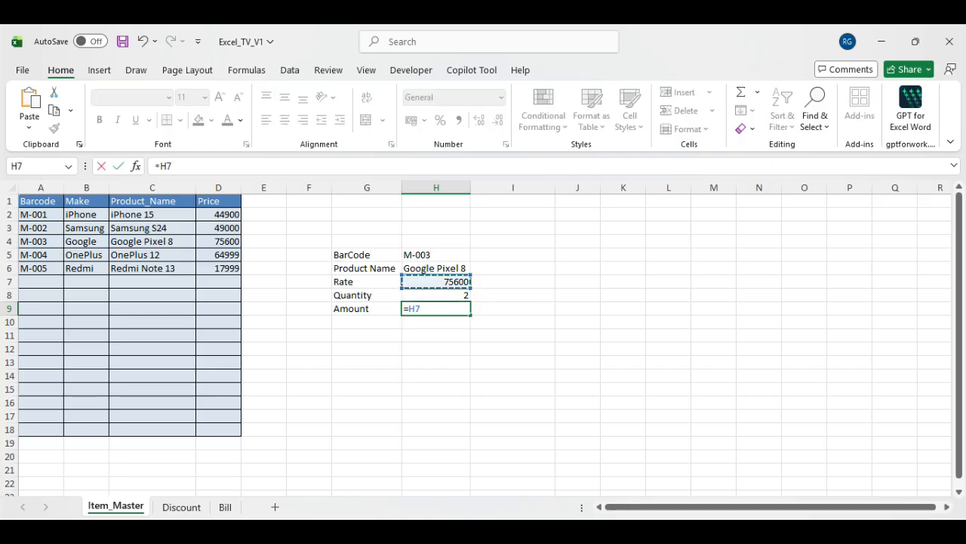
{"action": "type", "text": "*"}
{"action": "key", "text": "Up"}
{"action": "key", "text": "Return"}
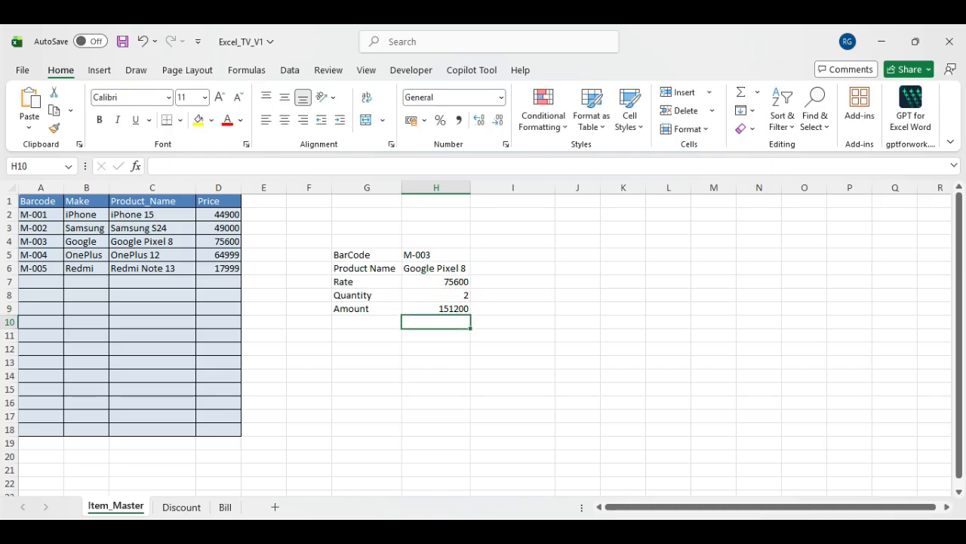
Step: Add the labels Discount Rate in G10 and Discount Amount in G11 below the Amount row
{"action": "key", "text": "Left"}
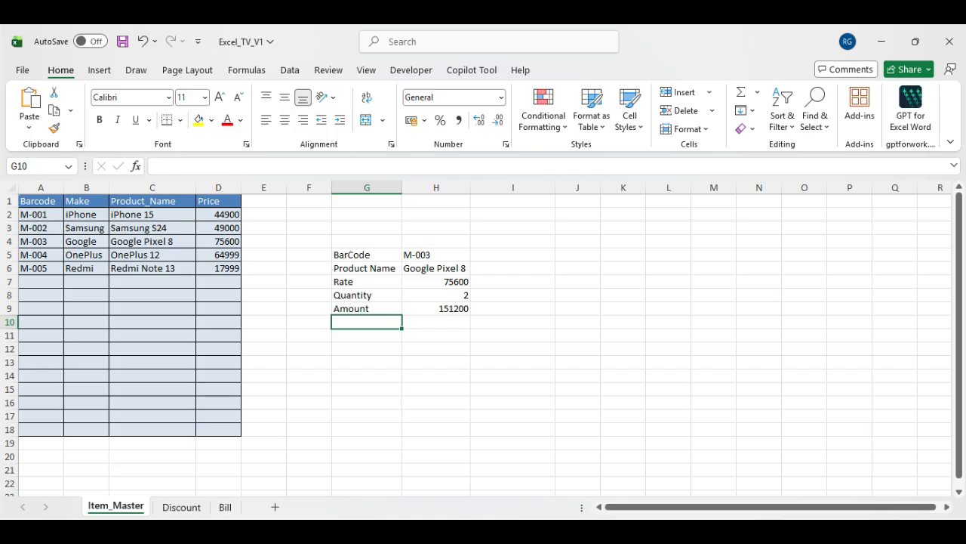
{"action": "type", "text": "D"}
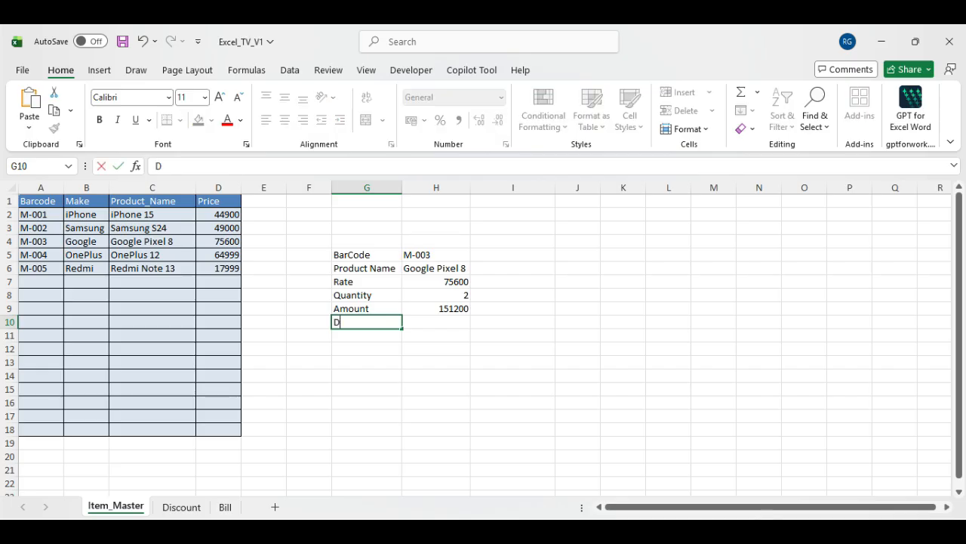
{"action": "type", "text": "iscount"}
{"action": "key", "text": "Return"}
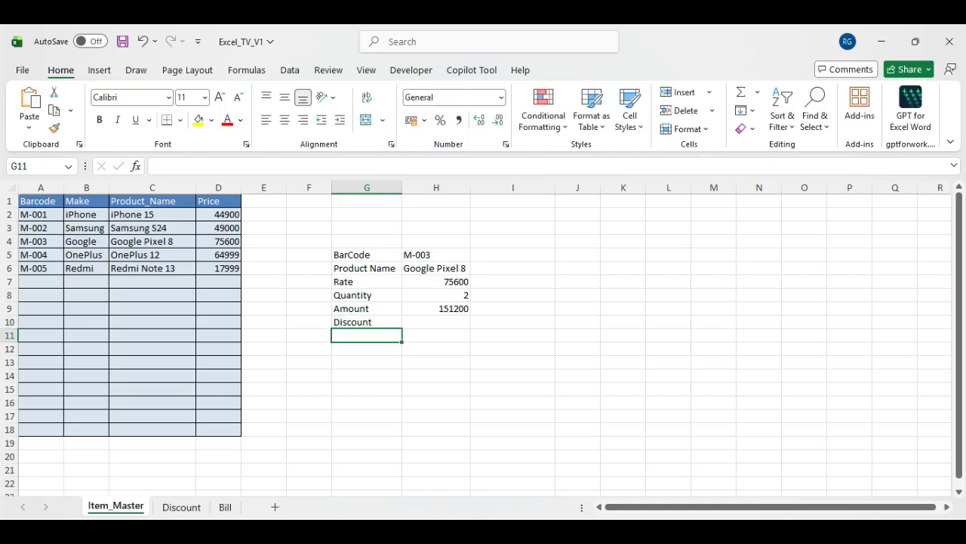
{"action": "key", "text": "Up"}
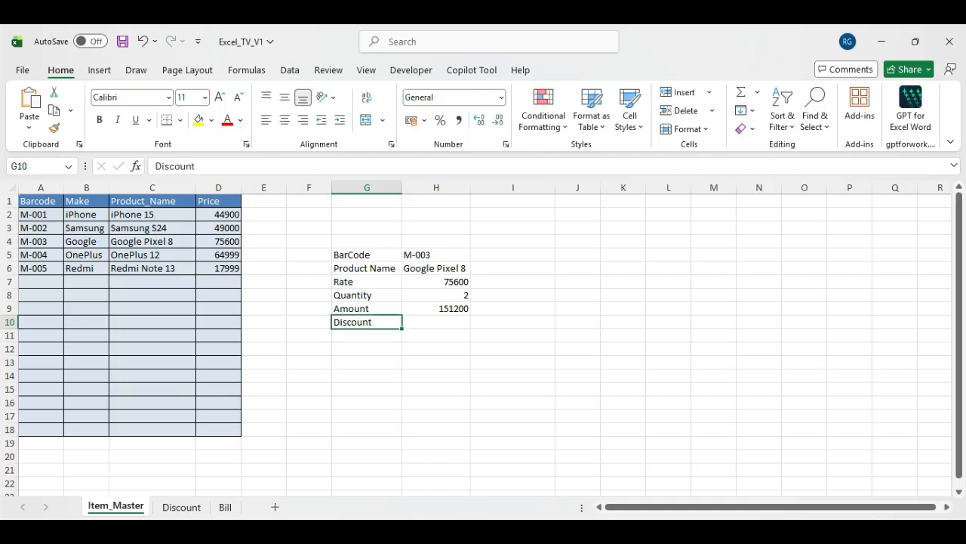
{"action": "type", "text": "Discount R"}
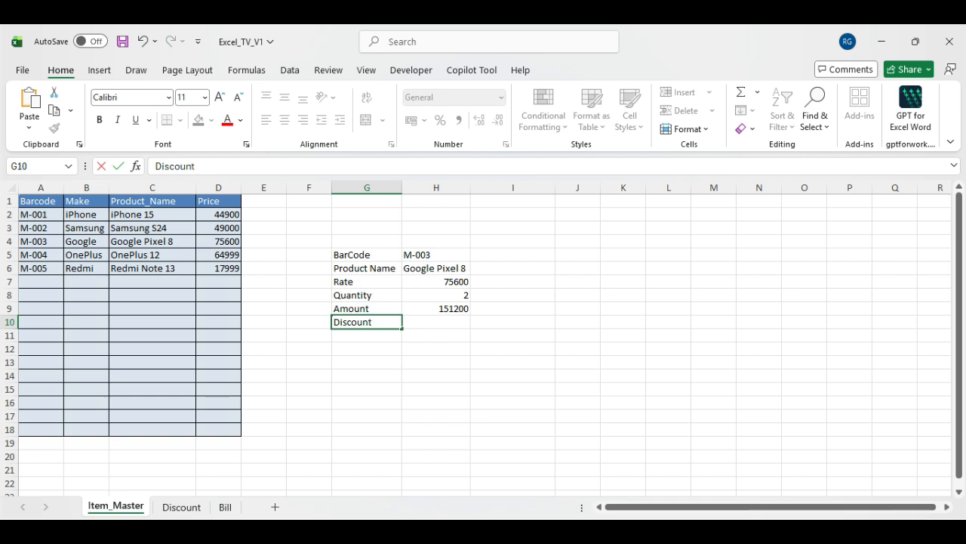
{"action": "type", "text": "ate"}
{"action": "key", "text": "Return"}
{"action": "type", "text": "Discount A"}
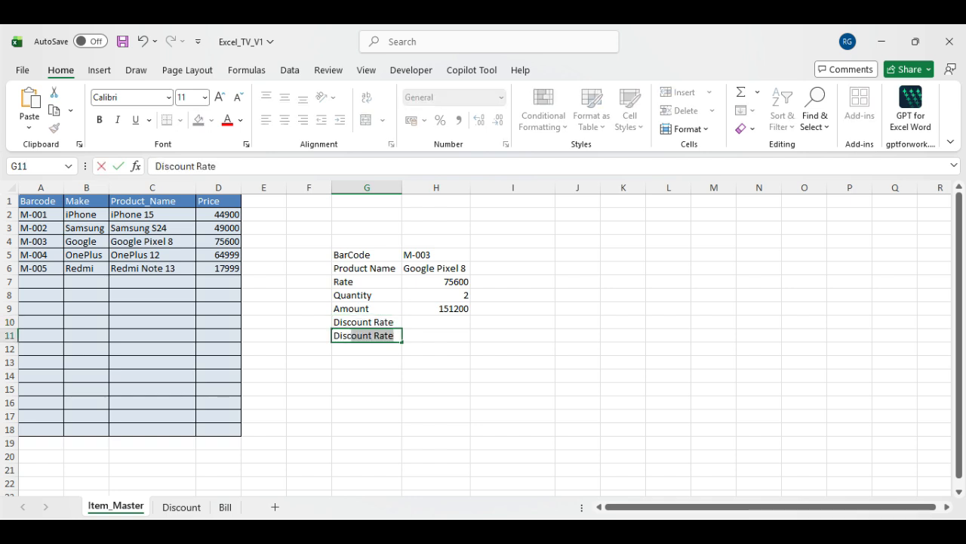
{"action": "type", "text": "mount Amou"}
{"action": "key", "text": "Return"}
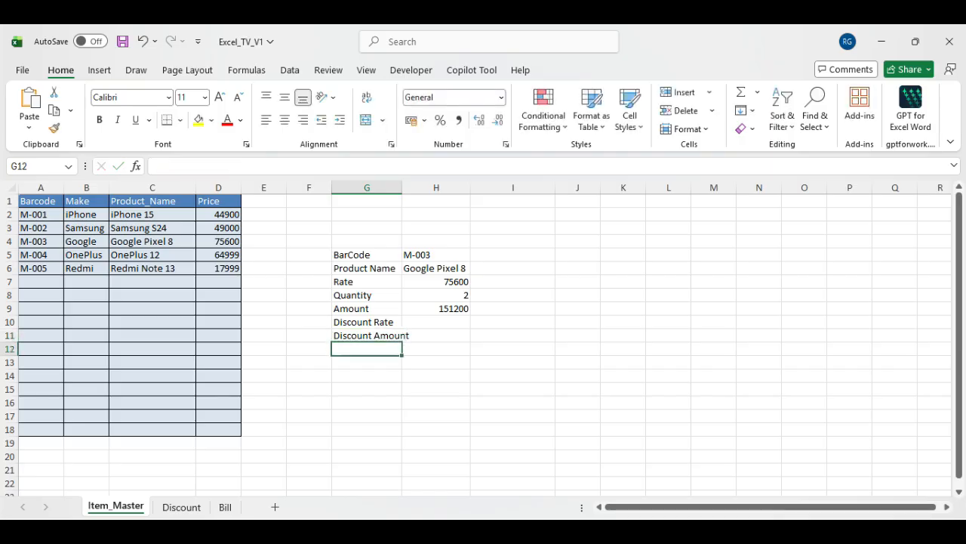
{"action": "left_click", "coordinate": [436, 322]}
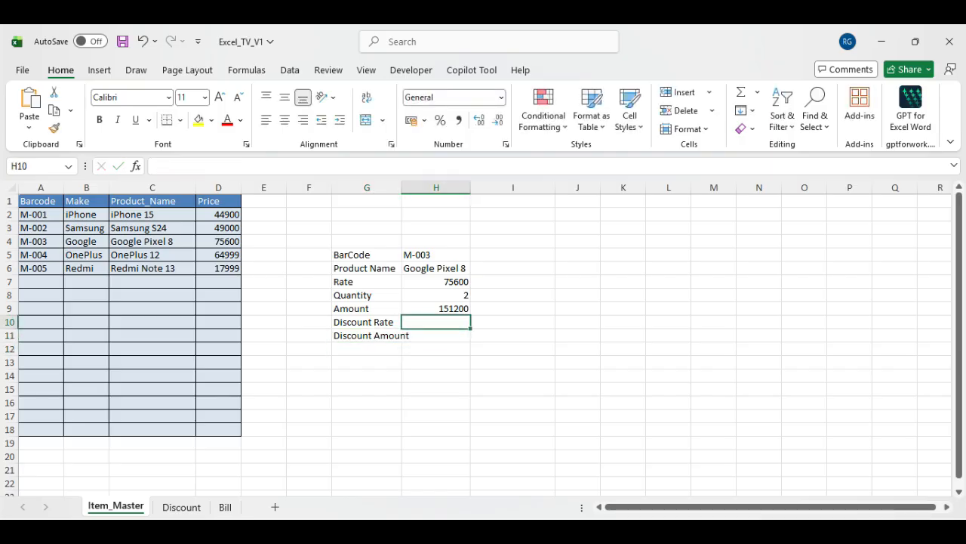
{"action": "left_click_drag", "start_coordinate": [263, 254], "coordinate": [309, 268]}
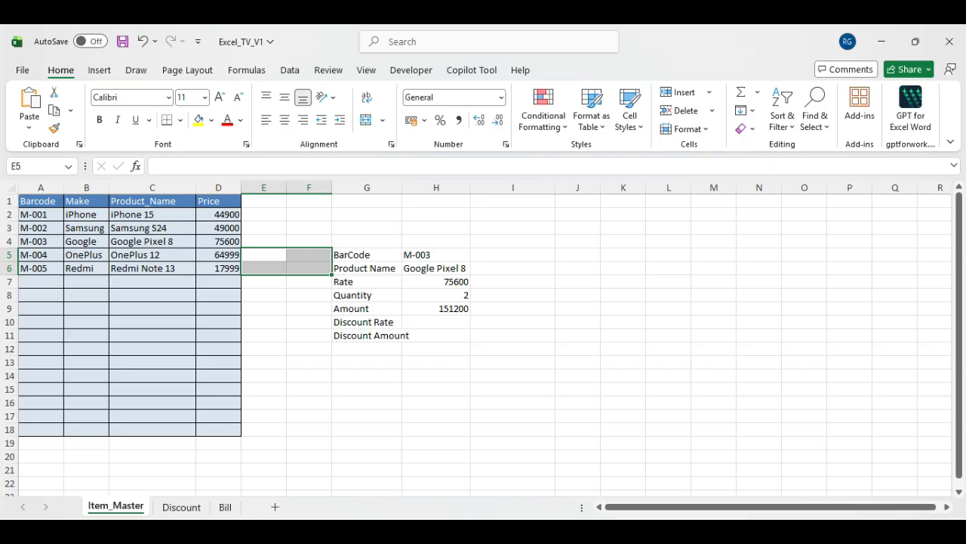
{"action": "left_click", "coordinate": [436, 295]}
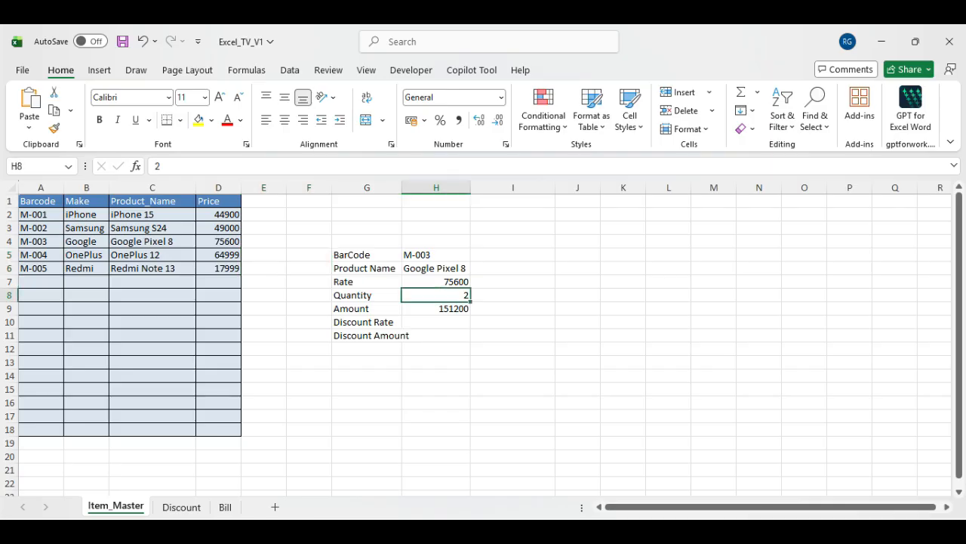
Step: Change the barcode in H5 to M-005 to test the lookups together with the amount calculation
{"action": "double_click", "coordinate": [436, 255]}
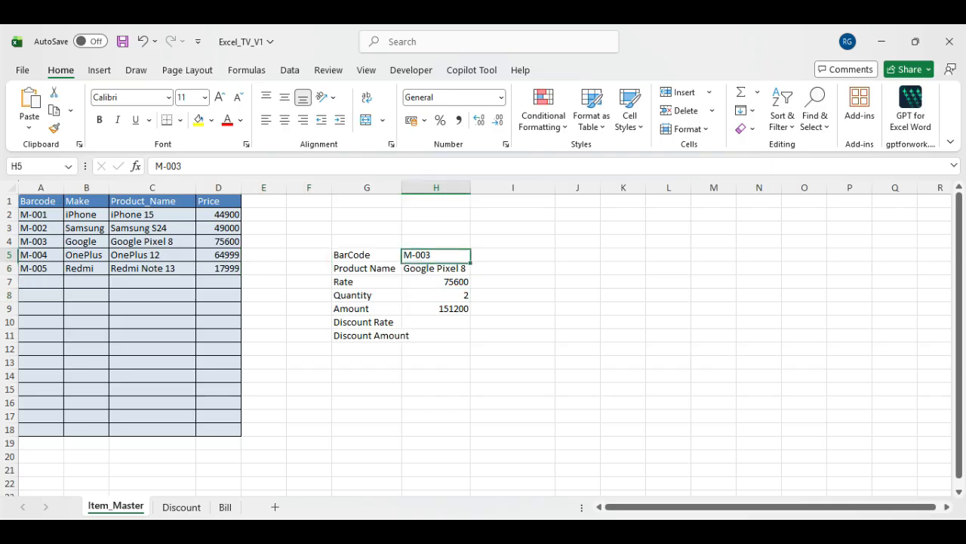
{"action": "key", "text": "BackSpace"}
{"action": "type", "text": "5"}
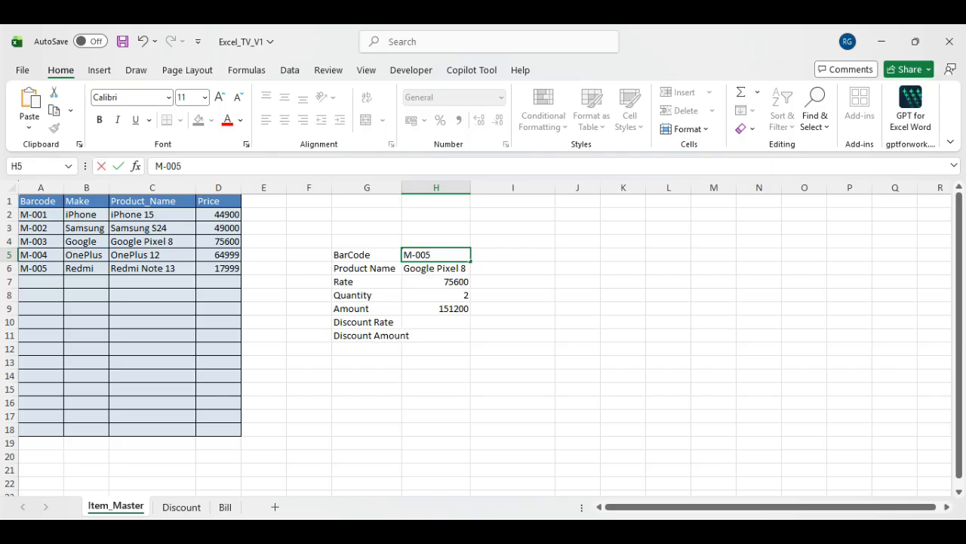
{"action": "key", "text": "Return"}
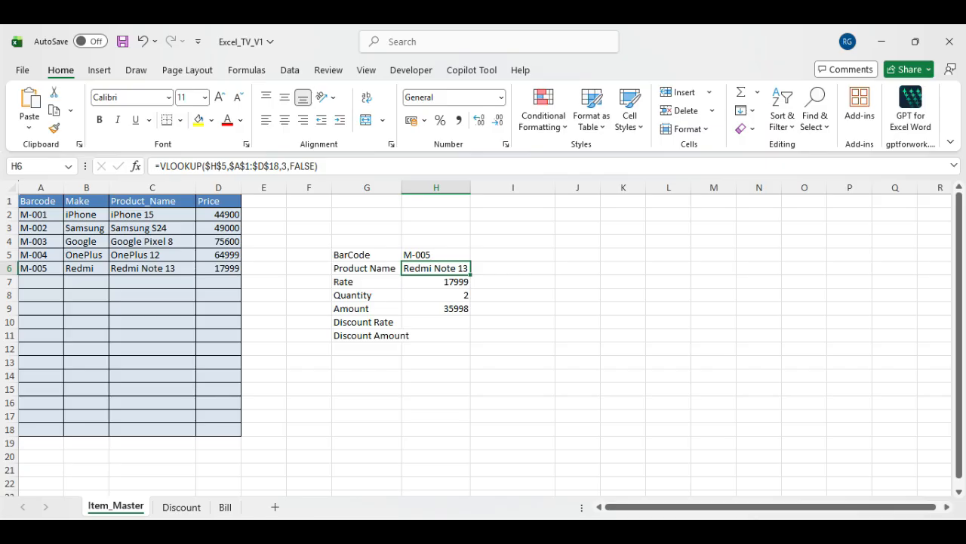
Step: Enter a discount rate of 5% in H10
{"action": "left_click", "coordinate": [436, 322]}
{"action": "type", "text": "5%"}
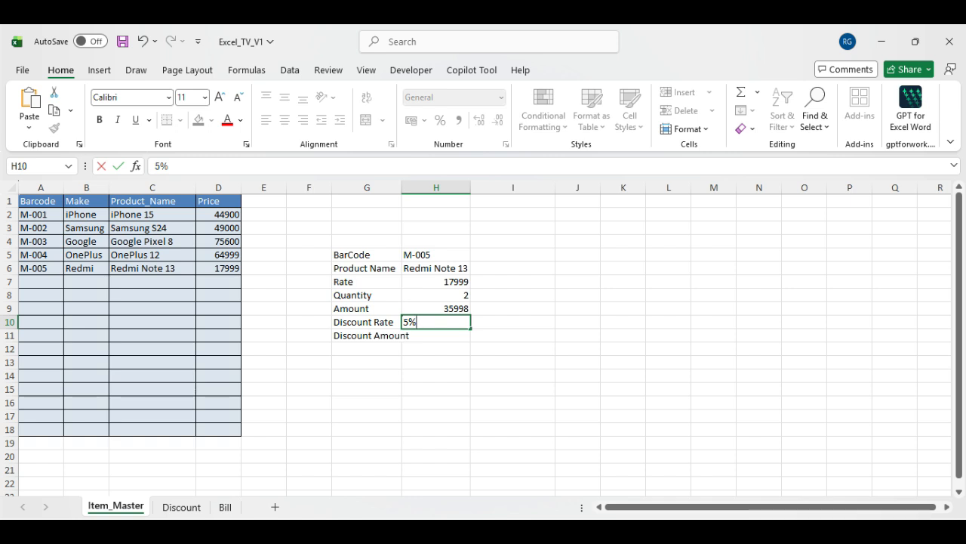
{"action": "key", "text": "Return"}
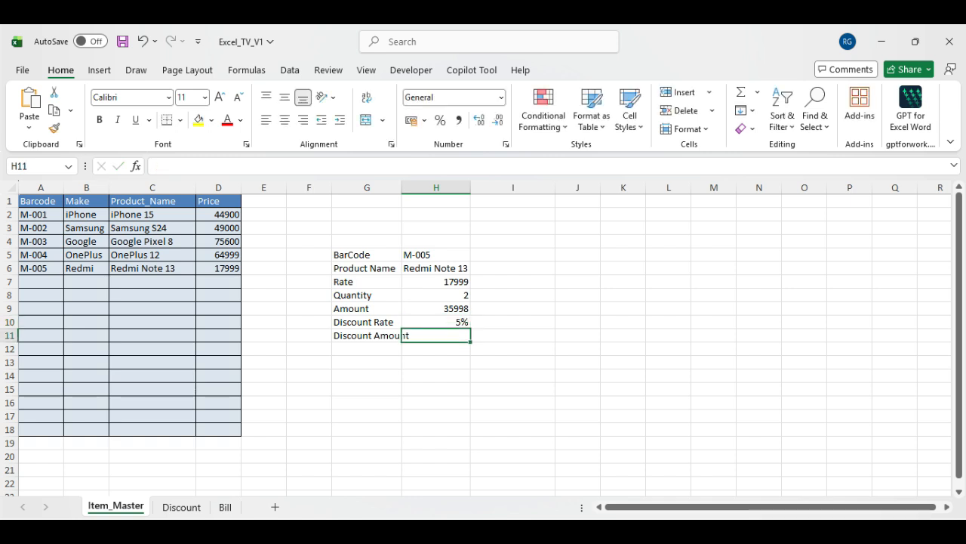
Step: Calculate the Discount Amount in H11 as amount times discount rate with the formula =H9*H10
{"action": "type", "text": "="}
{"action": "key", "text": "Up"}
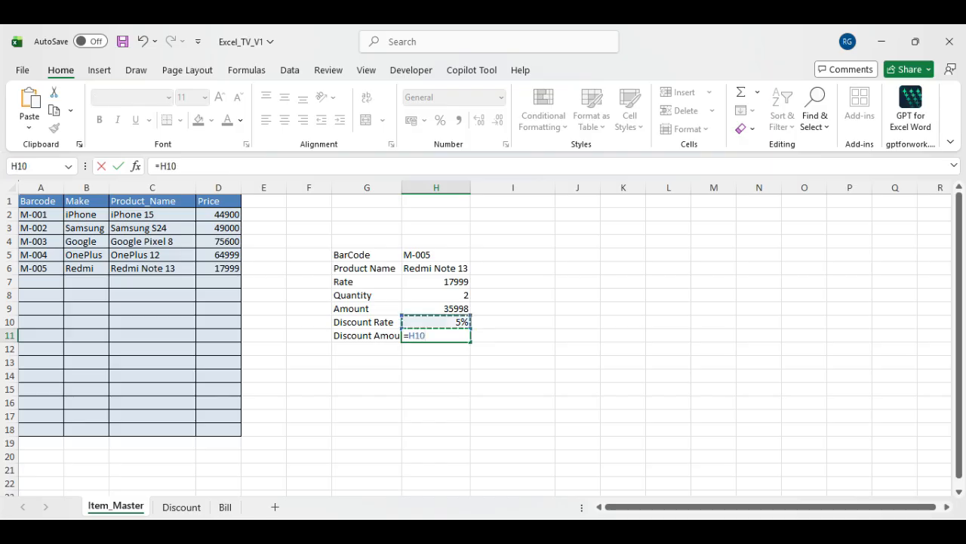
{"action": "key", "text": "Up"}
{"action": "type", "text": "*"}
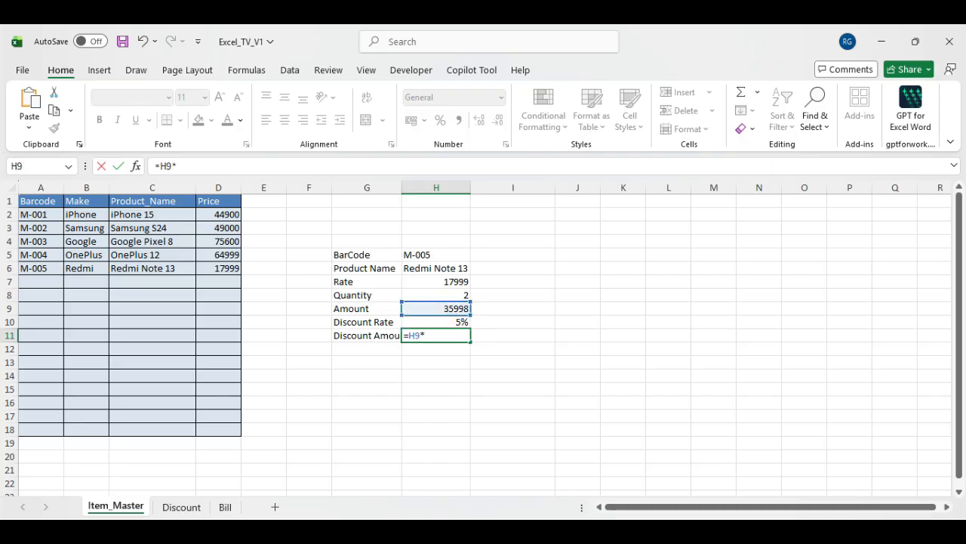
{"action": "key", "text": "Up"}
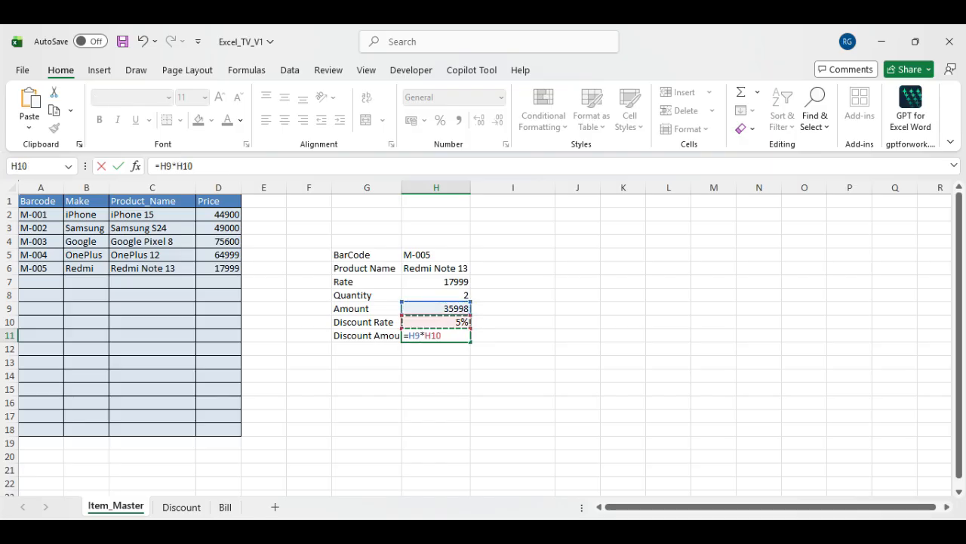
{"action": "key", "text": "Return"}
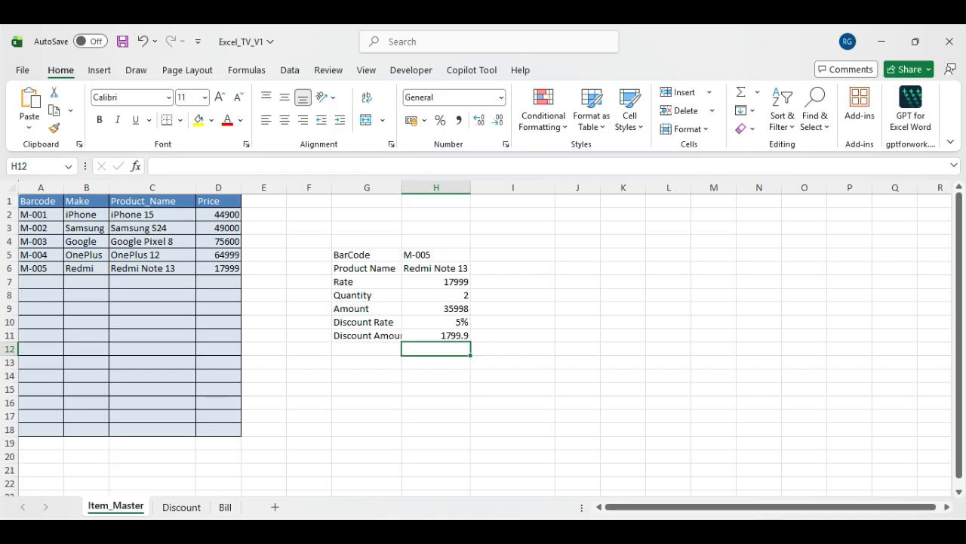
Step: Add the label Net Amount in G12 below the Discount Amount row
{"action": "key", "text": "Left"}
{"action": "type", "text": "N"}
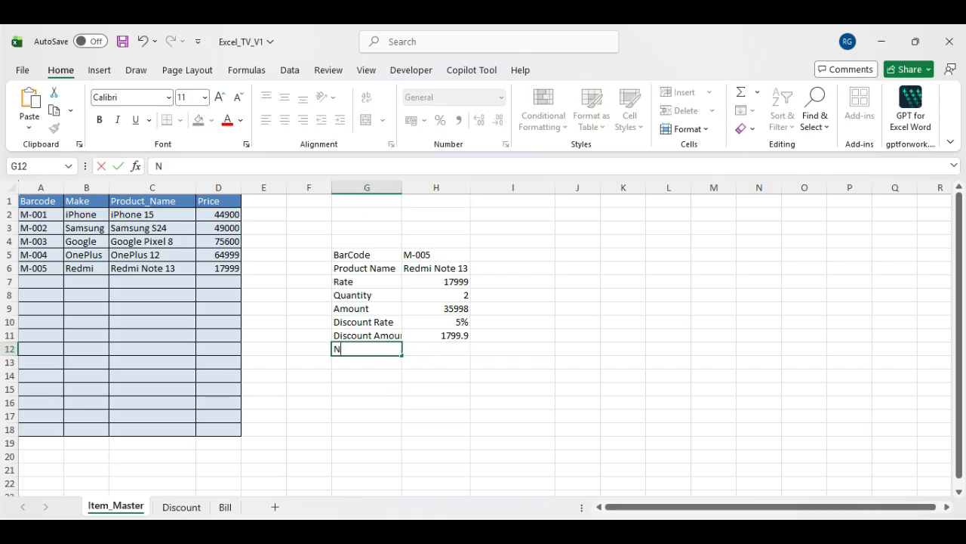
{"action": "type", "text": "et Ammoun"}
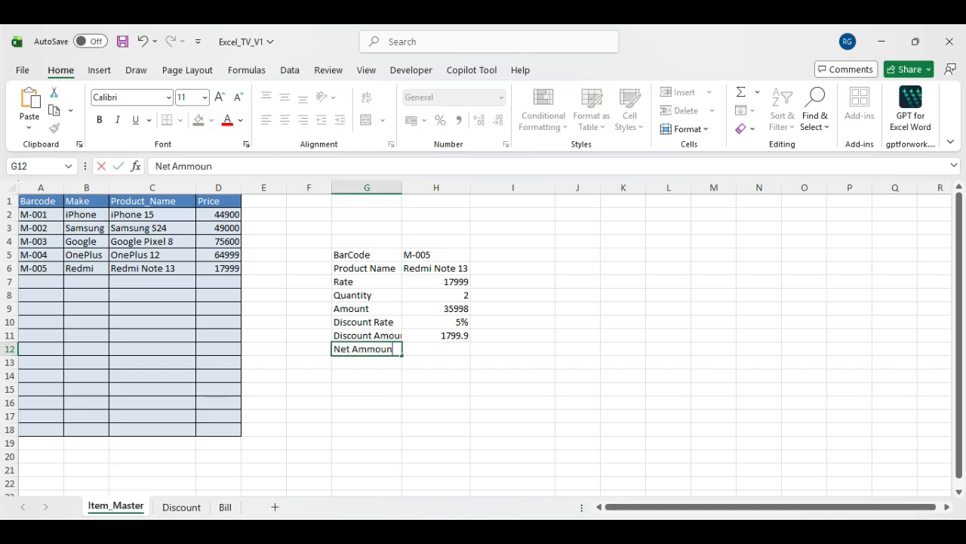
{"action": "key", "text": "BackSpace"}
{"action": "key", "text": "BackSpace"}
{"action": "key", "text": "BackSpace"}
{"action": "key", "text": "BackSpace"}
{"action": "type", "text": "ount"}
{"action": "key", "text": "Tab"}
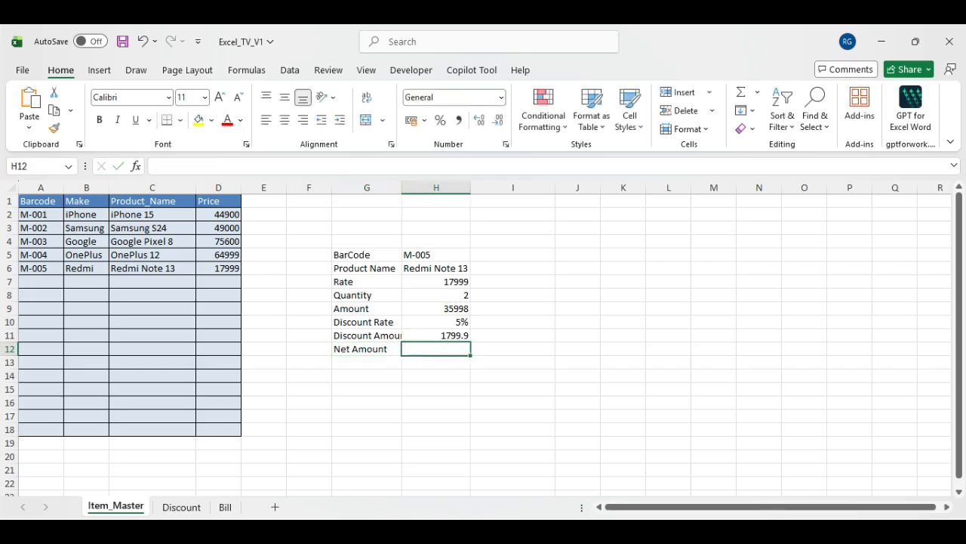
Step: Calculate the Net Amount in H12 as amount minus discount amount with the formula =H9-H11
{"action": "type", "text": "="}
{"action": "key", "text": "Up"}
{"action": "key", "text": "Up"}
{"action": "key", "text": "Up"}
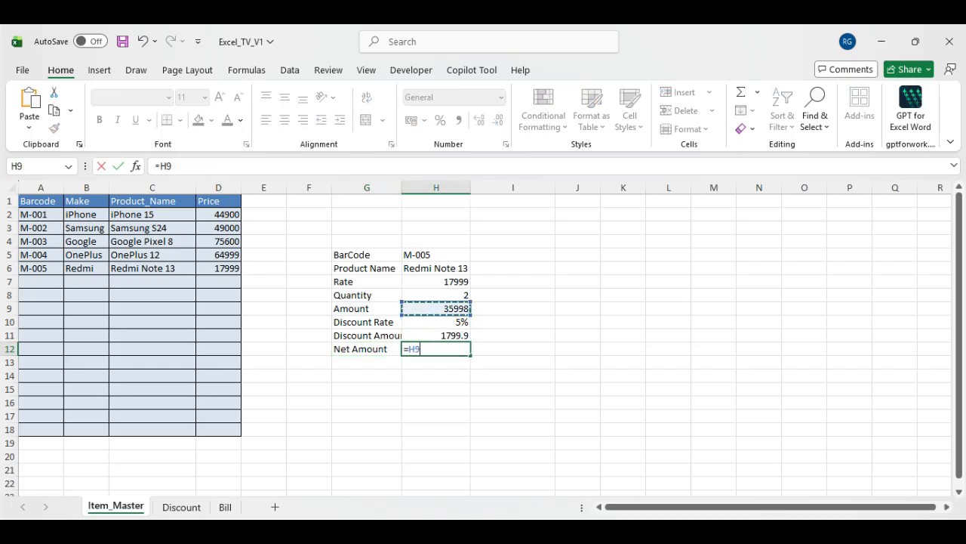
{"action": "type", "text": "-"}
{"action": "key", "text": "Up"}
{"action": "key", "text": "Return"}
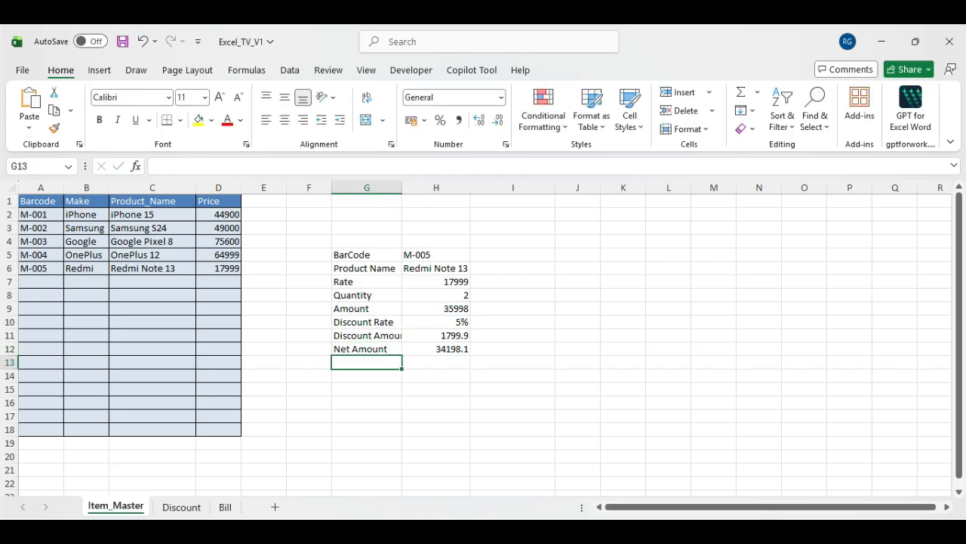
Step: Change the barcode in H5 to M-003 and check the Discount Amount and Net Amount formulas
{"action": "left_click_drag", "start_coordinate": [366, 255], "coordinate": [438, 337]}
{"action": "double_click", "coordinate": [437, 256]}
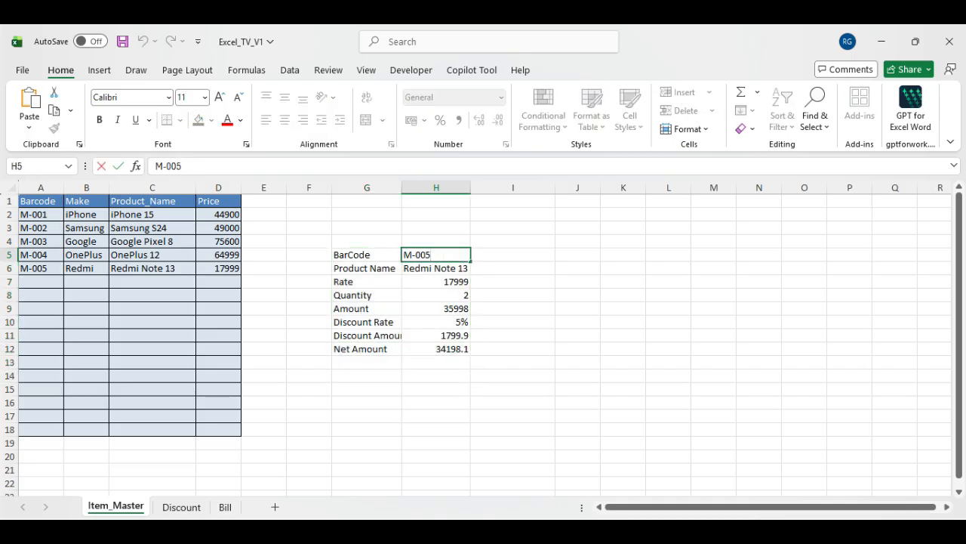
{"action": "key", "text": "BackSpace"}
{"action": "type", "text": "3"}
{"action": "key", "text": "Return"}
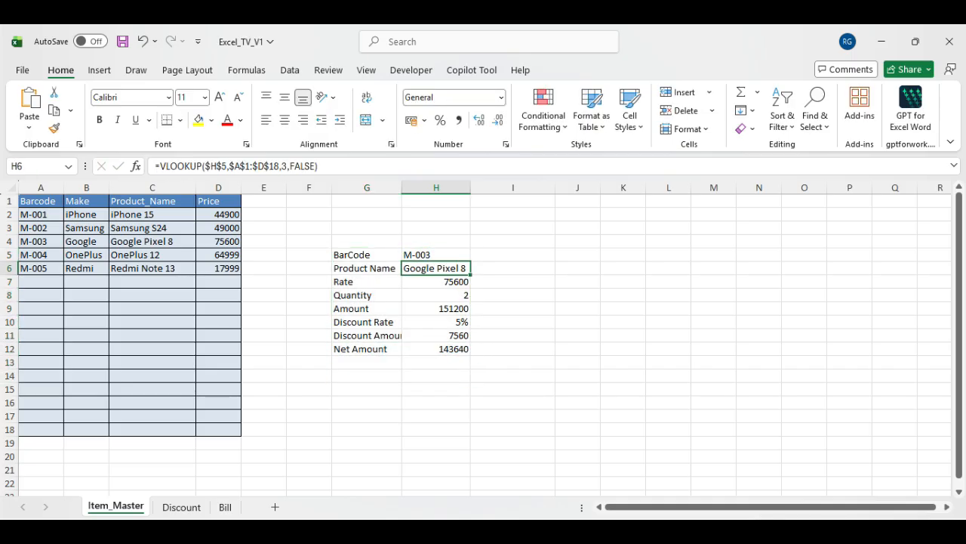
{"action": "left_click", "coordinate": [436, 336]}
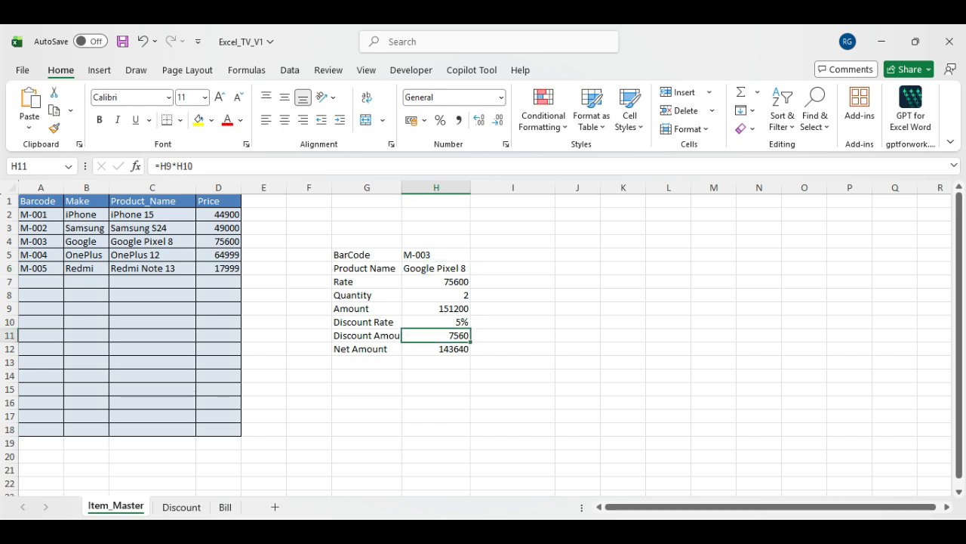
{"action": "left_click", "coordinate": [436, 349]}
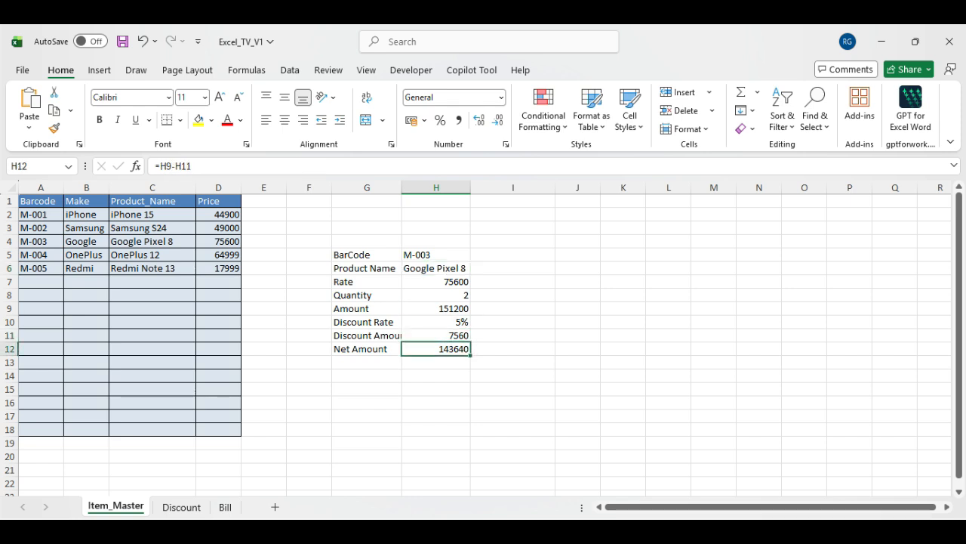
Step: Set the quantity in H8 to 1
{"action": "key", "text": "Up"}
{"action": "key", "text": "Up"}
{"action": "double_click", "coordinate": [437, 295]}
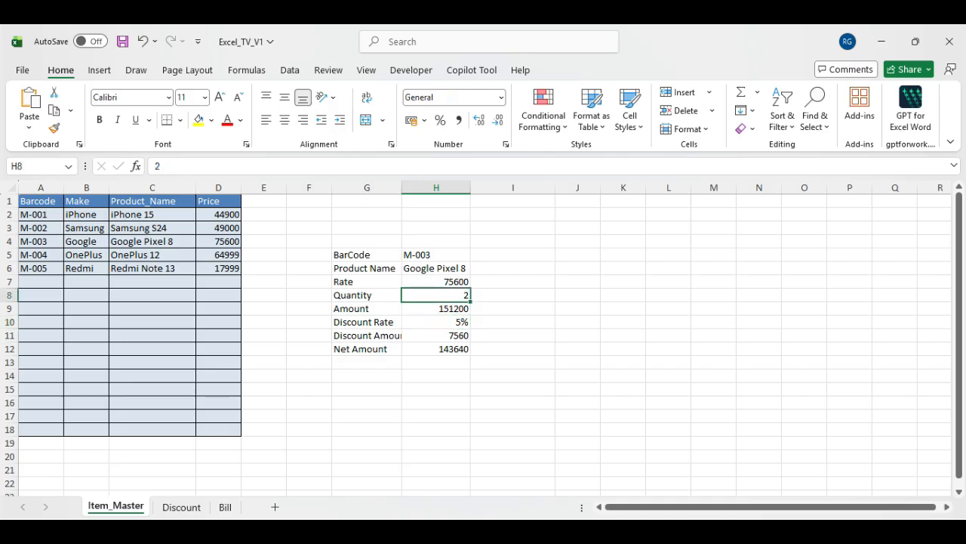
{"action": "key", "text": "Delete"}
{"action": "type", "text": "1"}
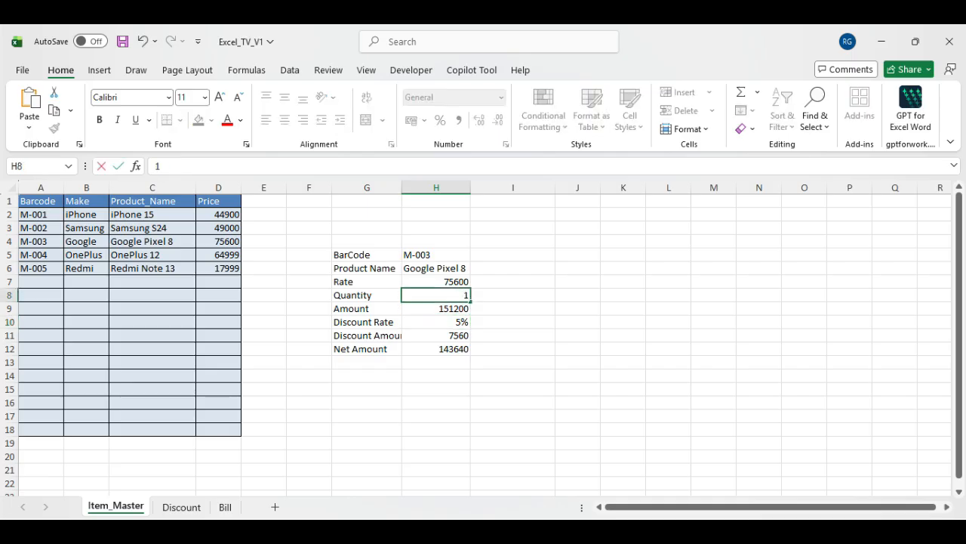
{"action": "key", "text": "Return"}
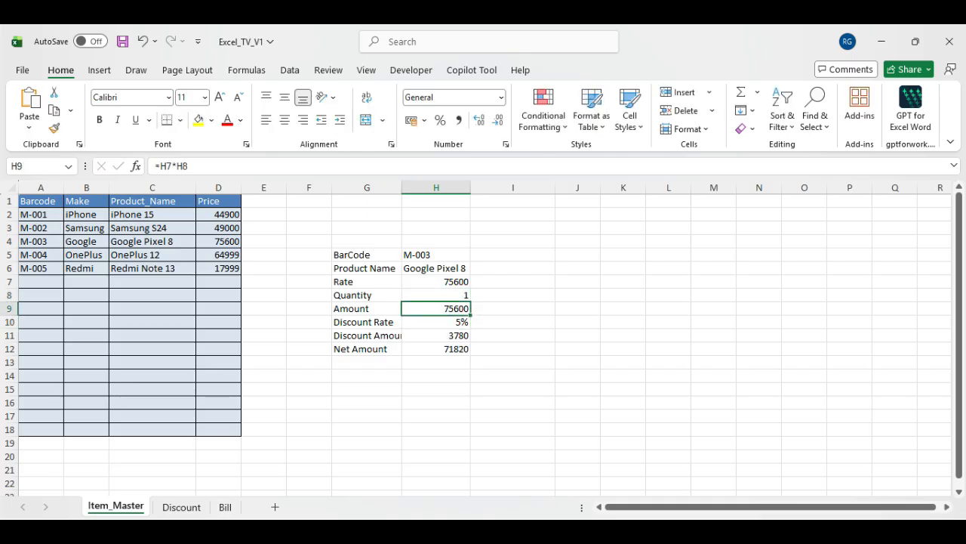
Step: Change the barcode in H5 to M-005
{"action": "double_click", "coordinate": [427, 255]}
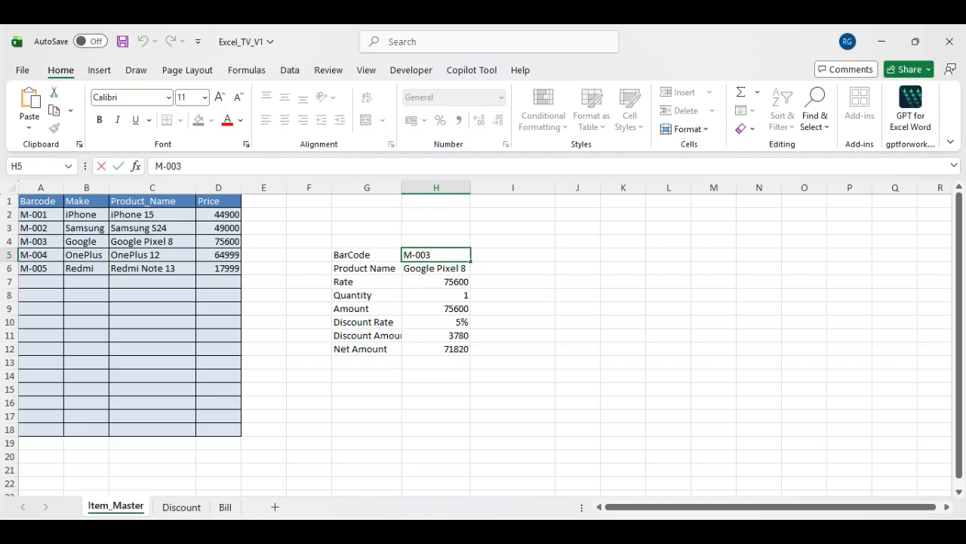
{"action": "key", "text": "Delete"}
{"action": "type", "text": "5"}
{"action": "key", "text": "Return"}
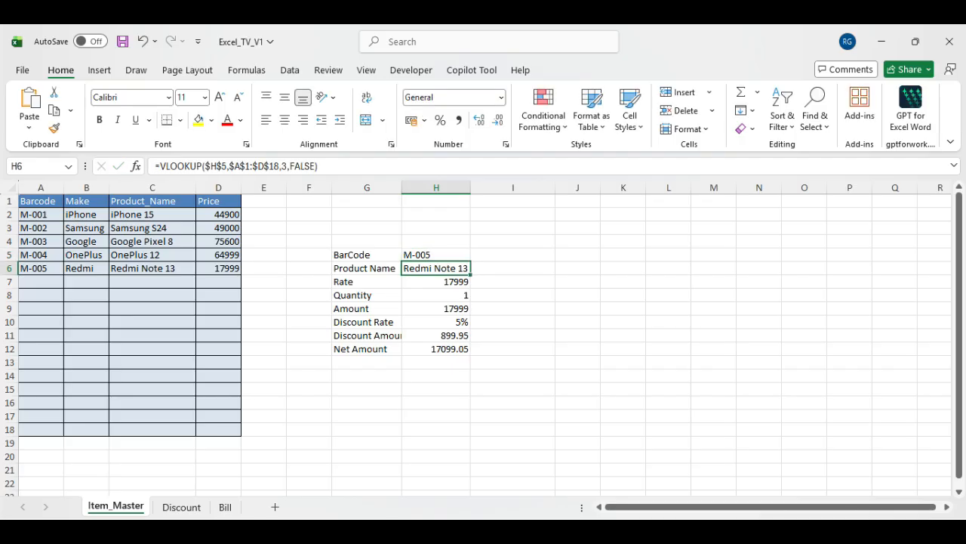
Step: Examine the amount and discount rate cells, and review the amount slabs with their discount percentages on the Discount sheet
{"action": "left_click", "coordinate": [436, 308]}
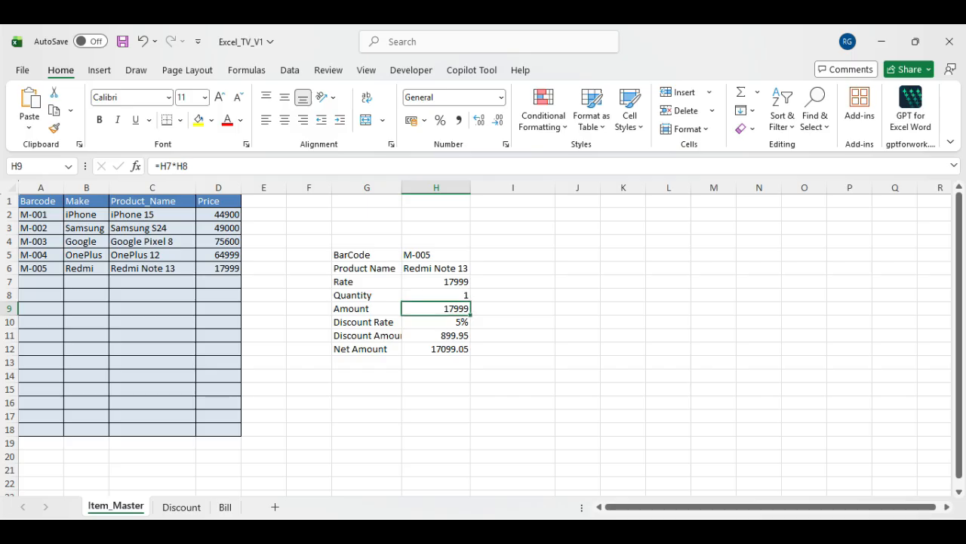
{"action": "left_click", "coordinate": [437, 322]}
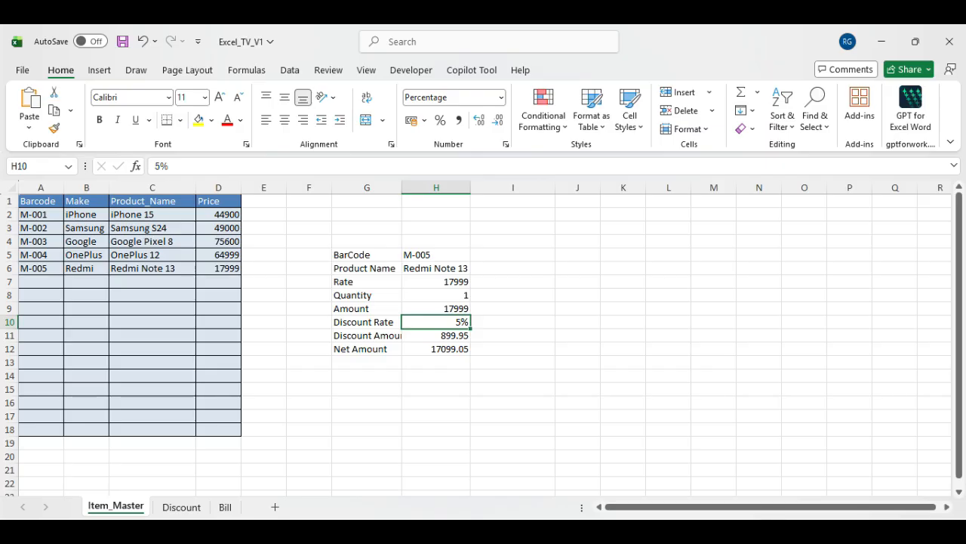
{"action": "left_click", "coordinate": [181, 507]}
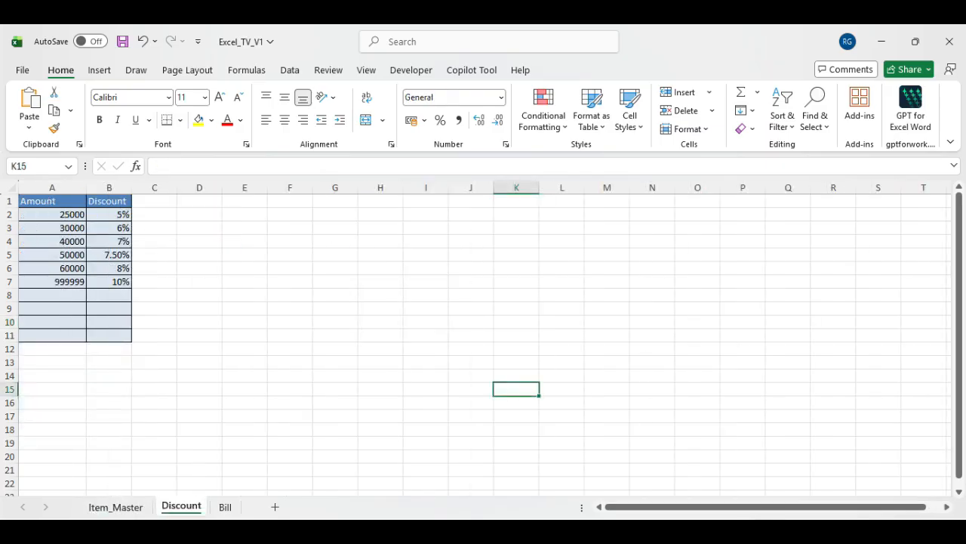
{"action": "left_click", "coordinate": [52, 214]}
{"action": "left_click", "coordinate": [109, 215]}
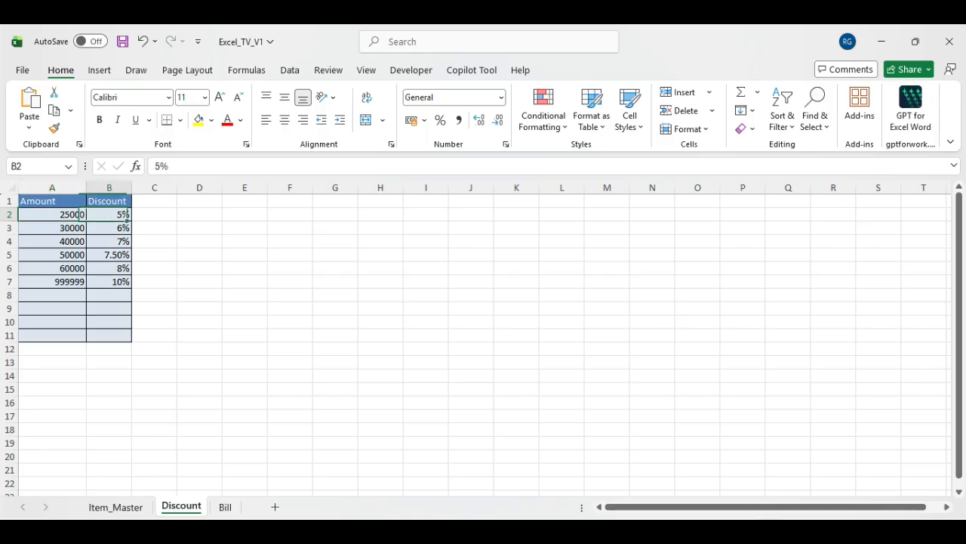
{"action": "left_click", "coordinate": [52, 228]}
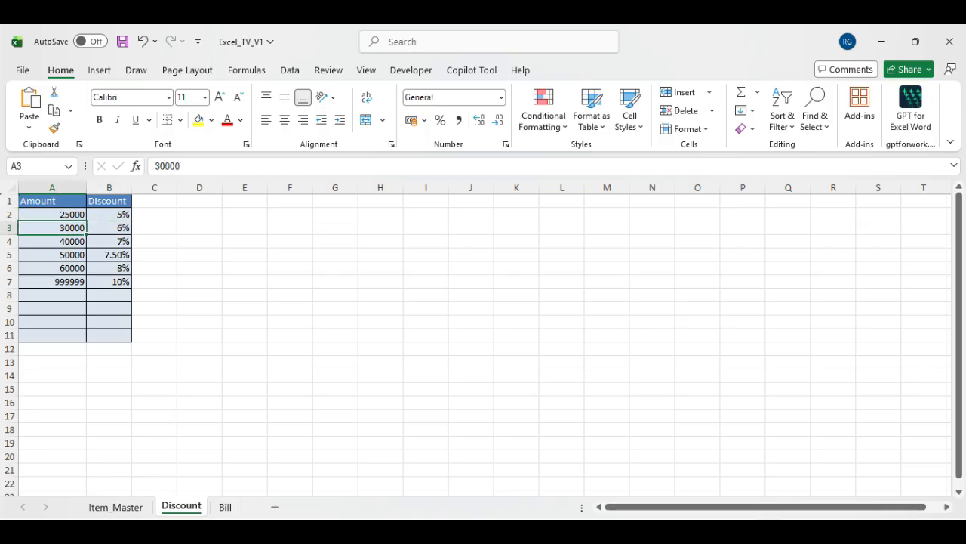
{"action": "left_click", "coordinate": [109, 228]}
{"action": "left_click", "coordinate": [52, 241]}
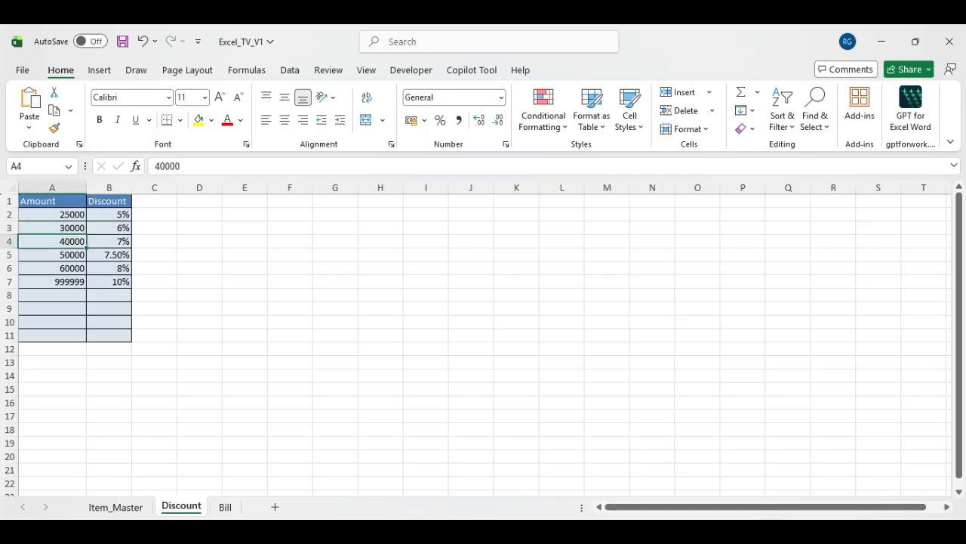
{"action": "left_click", "coordinate": [109, 241]}
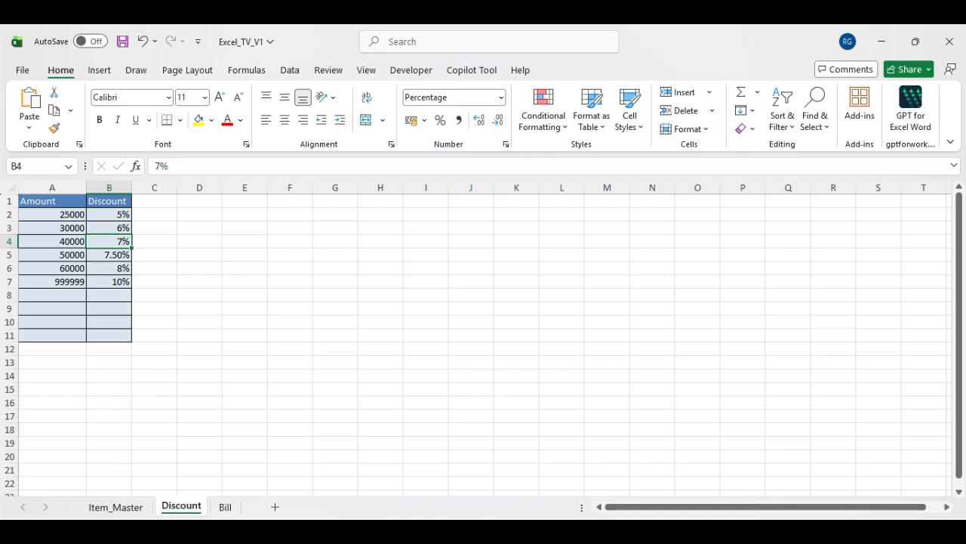
{"action": "left_click", "coordinate": [69, 281]}
{"action": "double_click", "coordinate": [69, 281]}
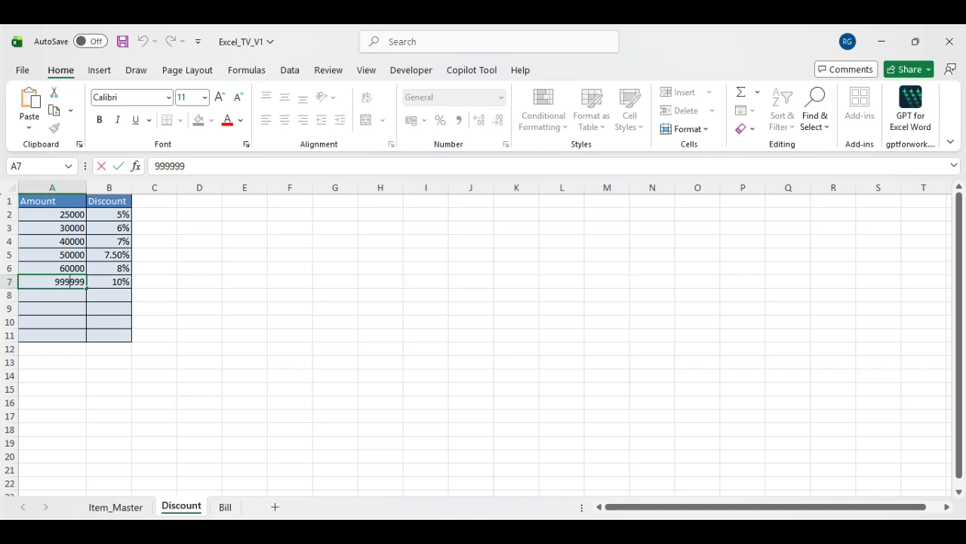
{"action": "left_click", "coordinate": [154, 323]}
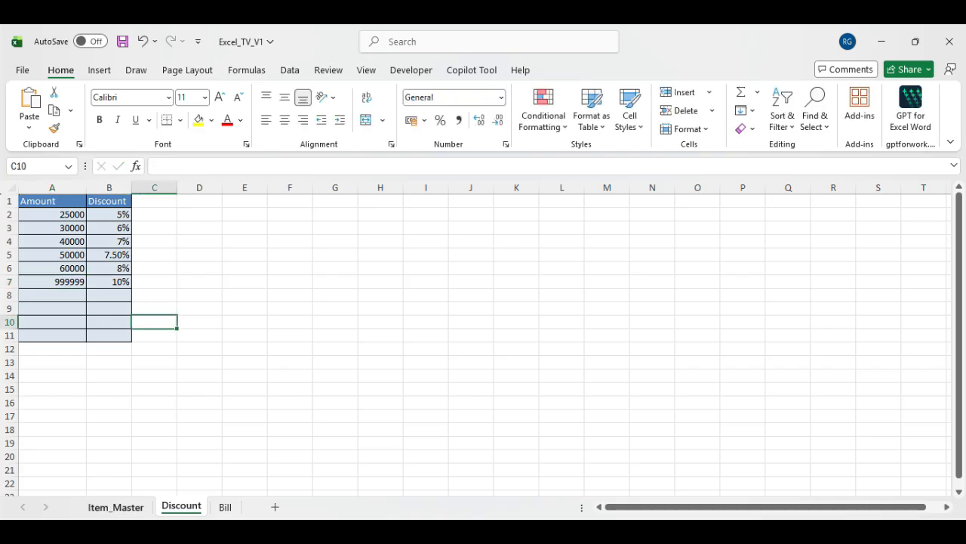
Step: Replace the fixed discount rate in Item_Master cell H10 with the start of a VLOOKUP that uses amount H9 as lookup value
{"action": "left_click", "coordinate": [115, 506]}
{"action": "left_click", "coordinate": [436, 376]}
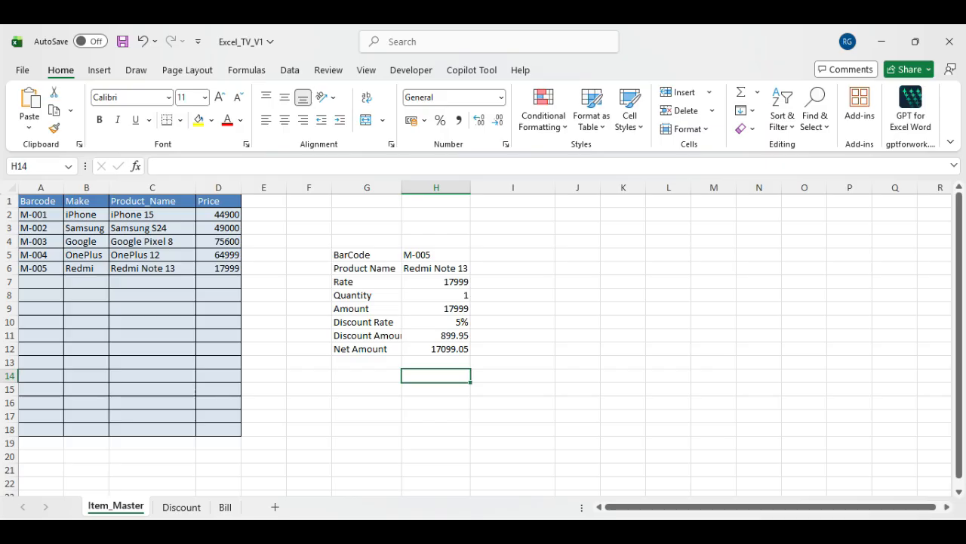
{"action": "left_click", "coordinate": [436, 322]}
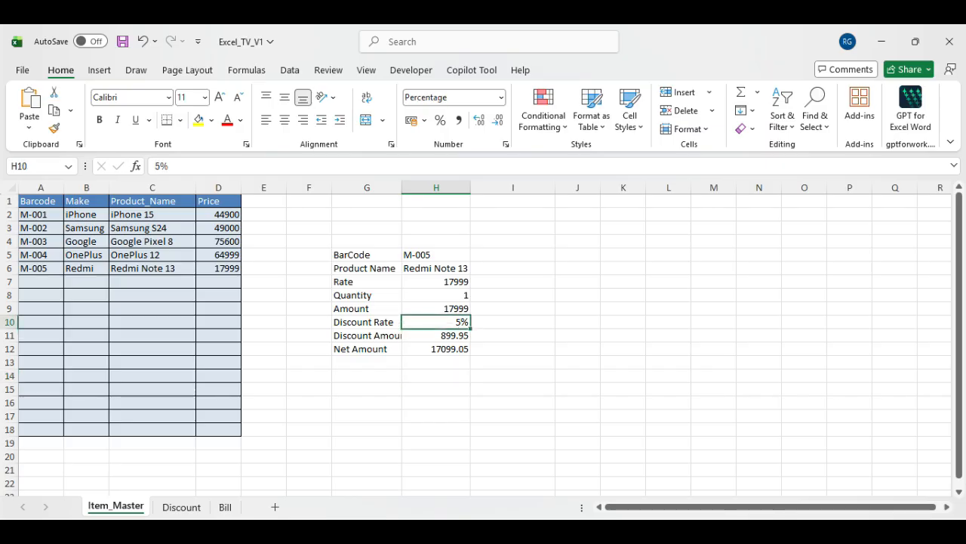
{"action": "left_click", "coordinate": [436, 308]}
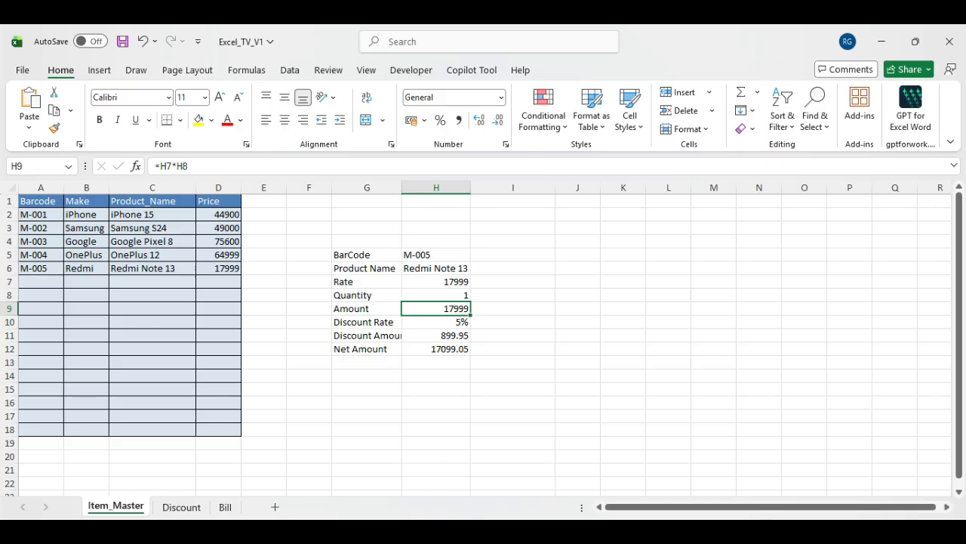
{"action": "left_click", "coordinate": [436, 323]}
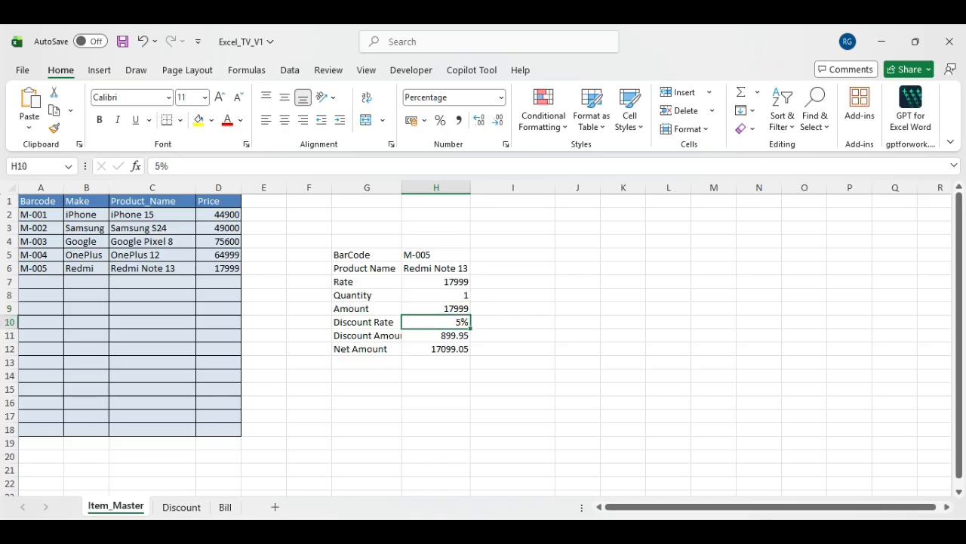
{"action": "key", "text": "BackSpace"}
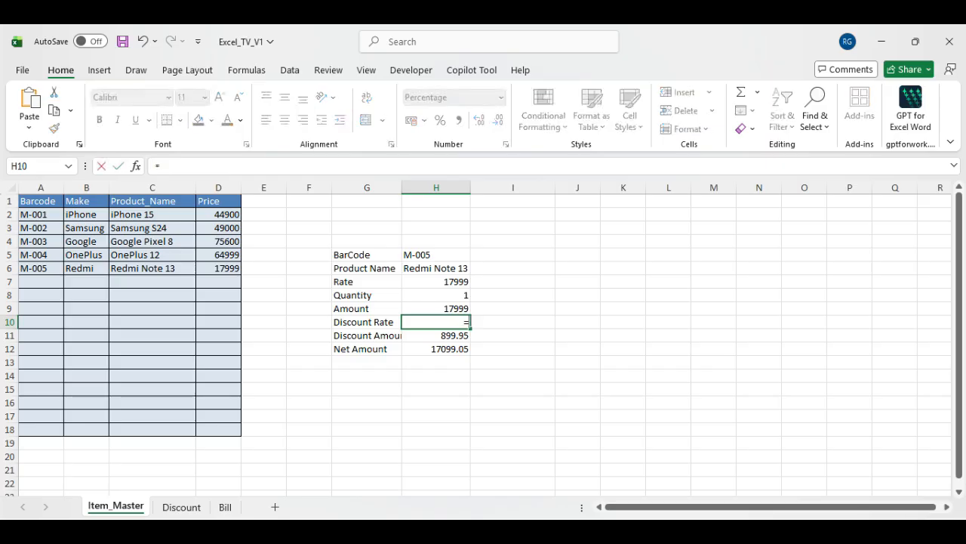
{"action": "type", "text": "=vloo"}
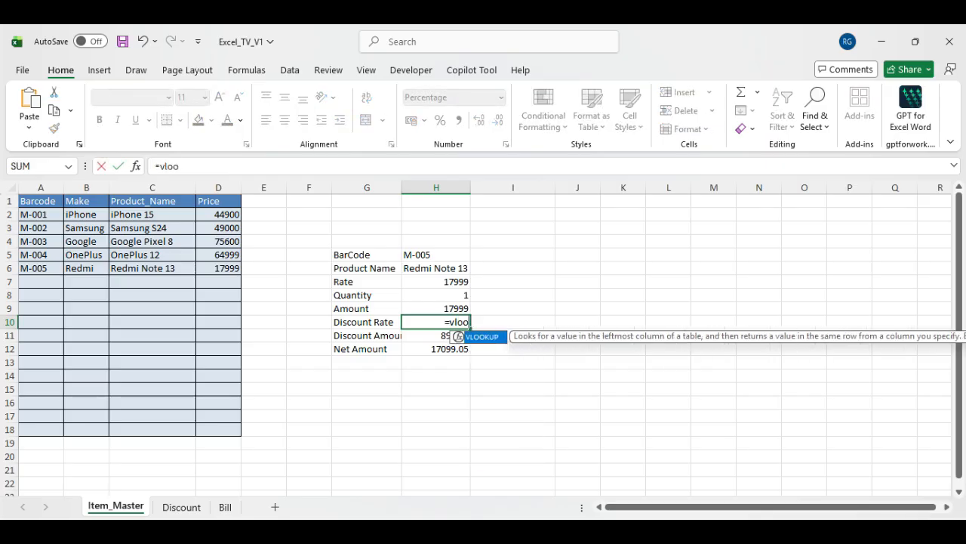
{"action": "type", "text": "kup("}
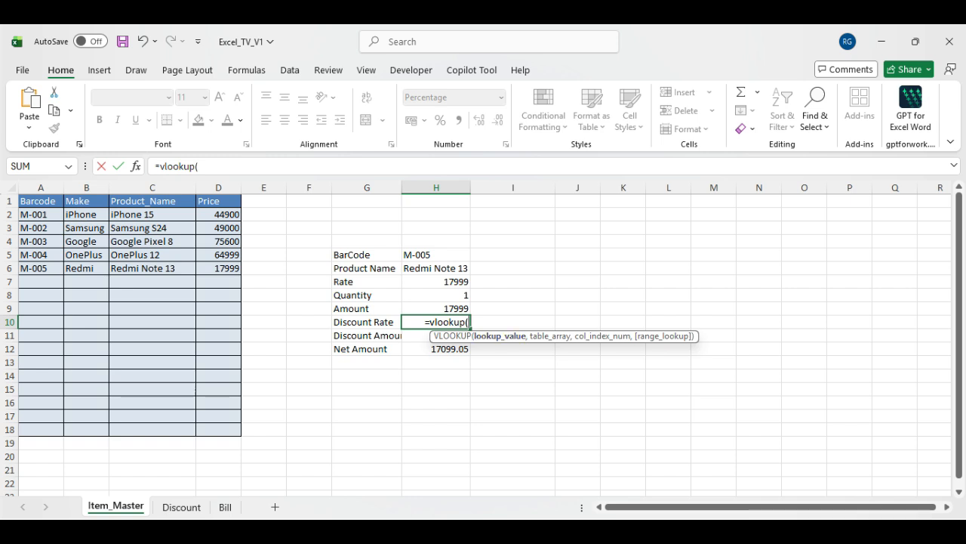
{"action": "key", "text": "Up"}
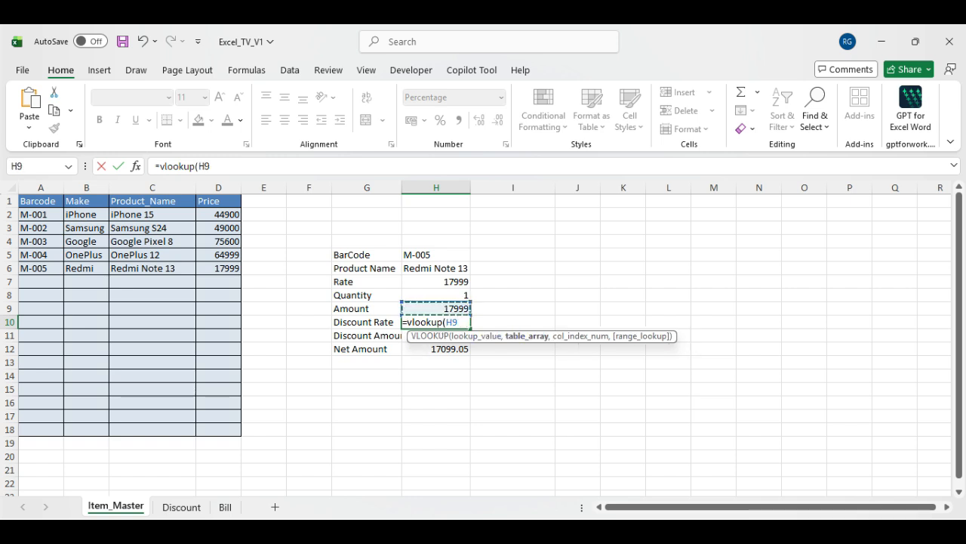
{"action": "type", "text": ","}
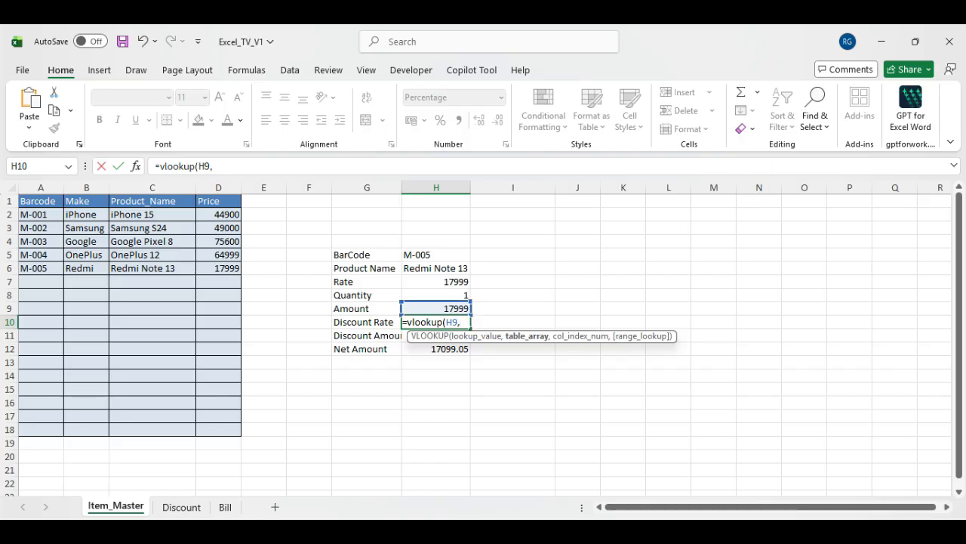
Step: Complete the H10 VLOOKUP with the absolute range Discount!$A$1:$B$11, column index 2 and exact match FALSE
{"action": "left_click", "coordinate": [181, 506]}
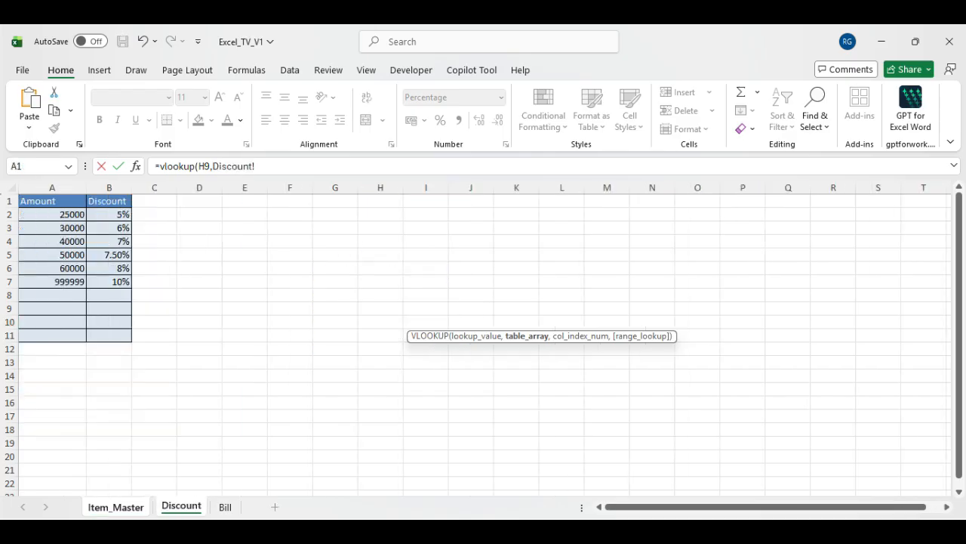
{"action": "left_click_drag", "start_coordinate": [45, 200], "coordinate": [121, 335]}
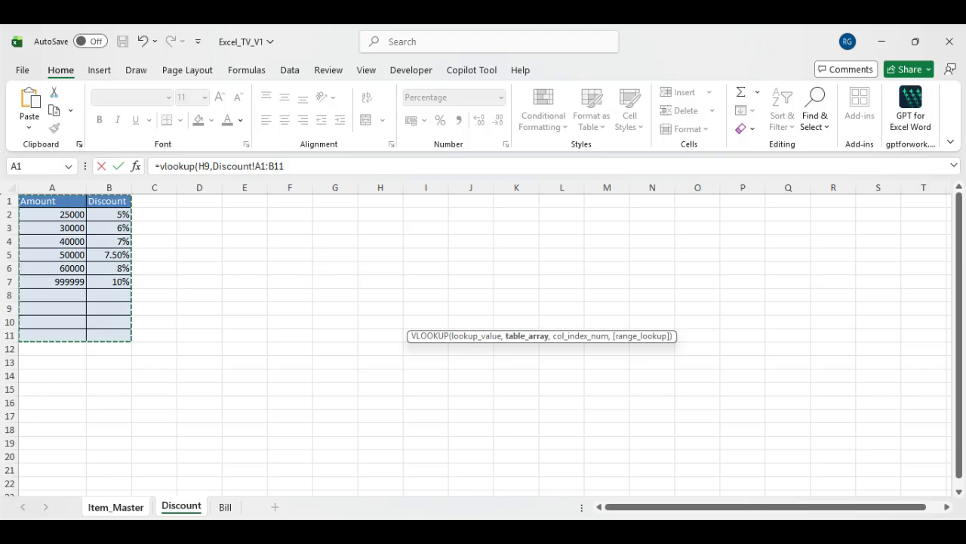
{"action": "key", "text": "F4"}
{"action": "type", "text": ","}
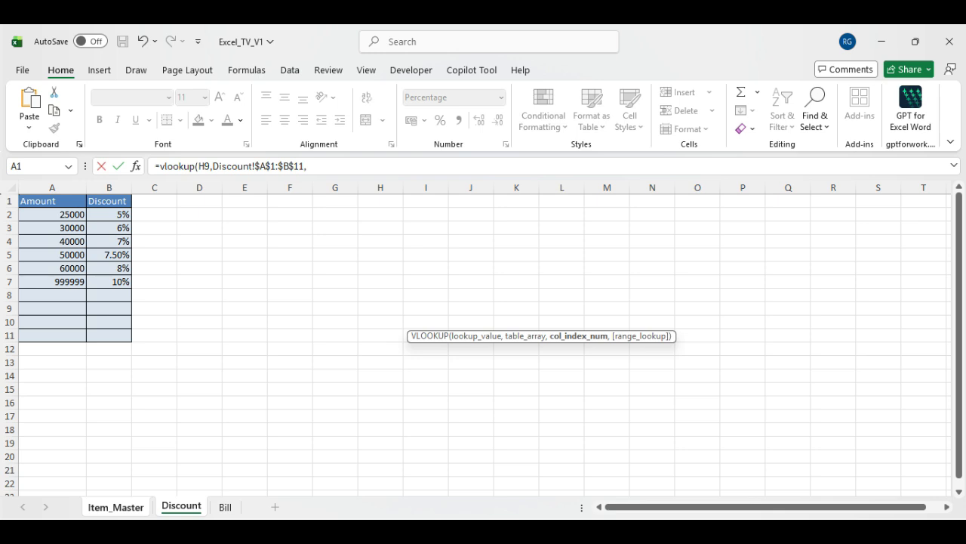
{"action": "type", "text": "2,false"}
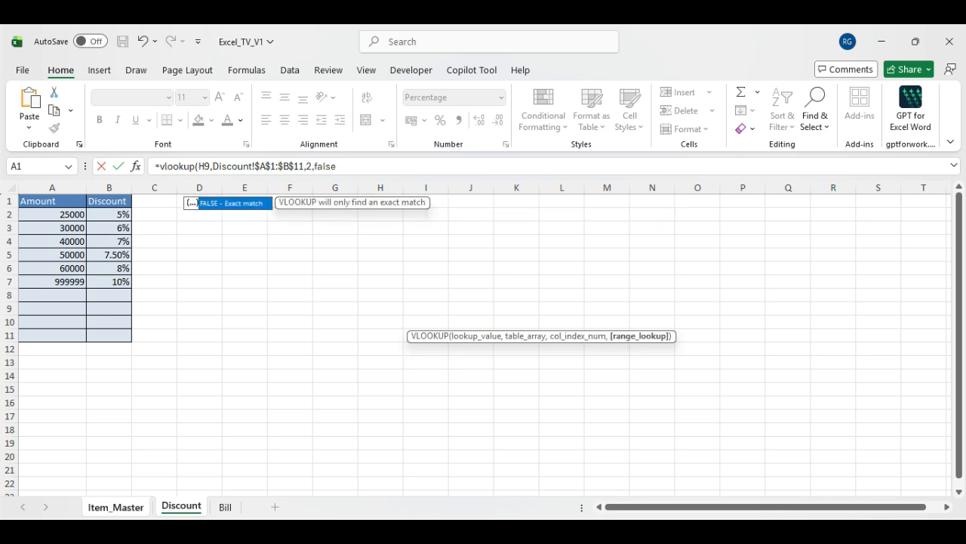
{"action": "key", "text": "Return"}
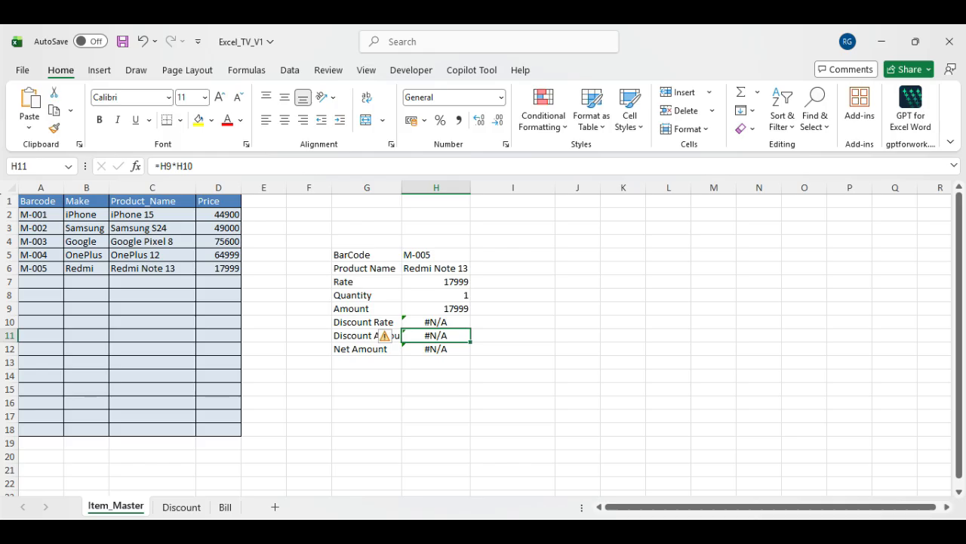
{"action": "left_click", "coordinate": [436, 322]}
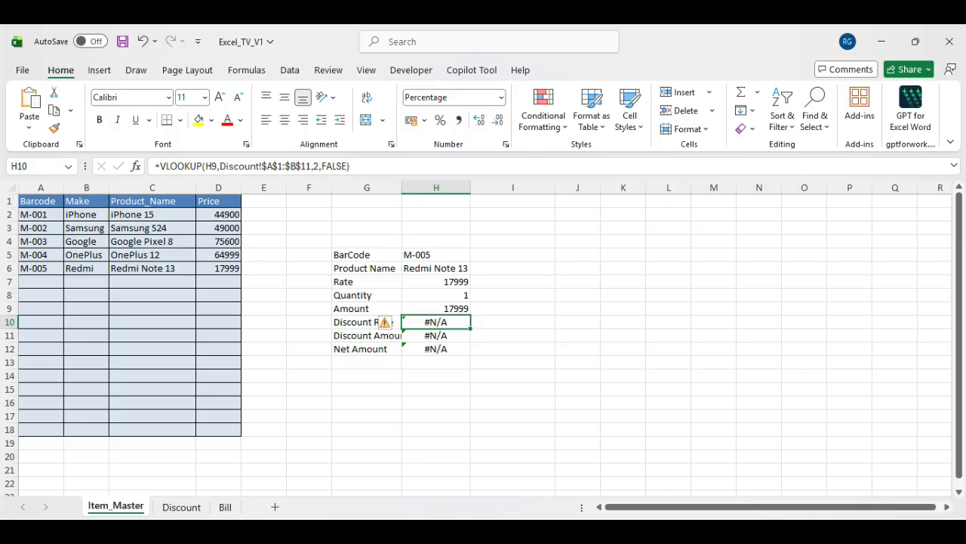
Step: Set the Quantity in Item_Master cell H8 to 2
{"action": "left_click", "coordinate": [437, 296]}
{"action": "key", "text": "F2"}
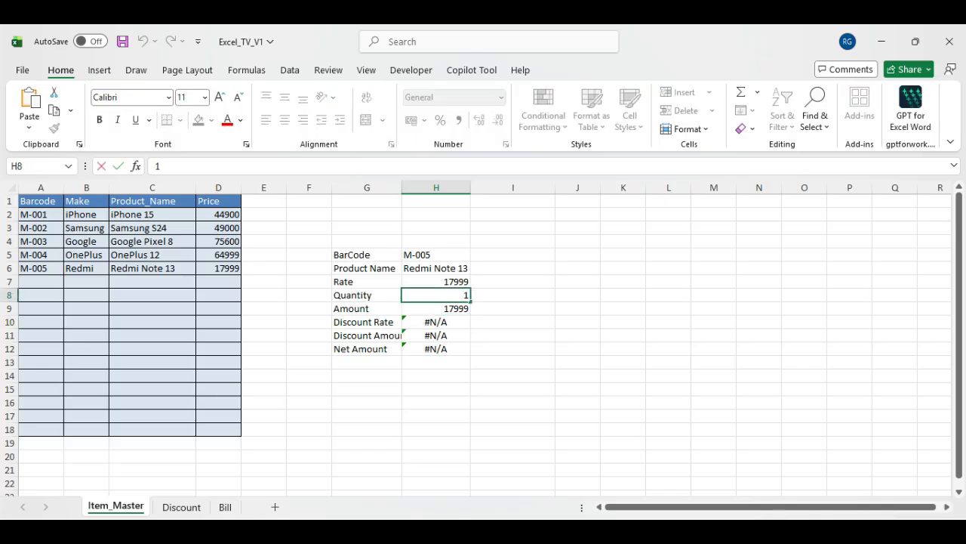
{"action": "key", "text": "BackSpace"}
{"action": "type", "text": "2"}
{"action": "key", "text": "Return"}
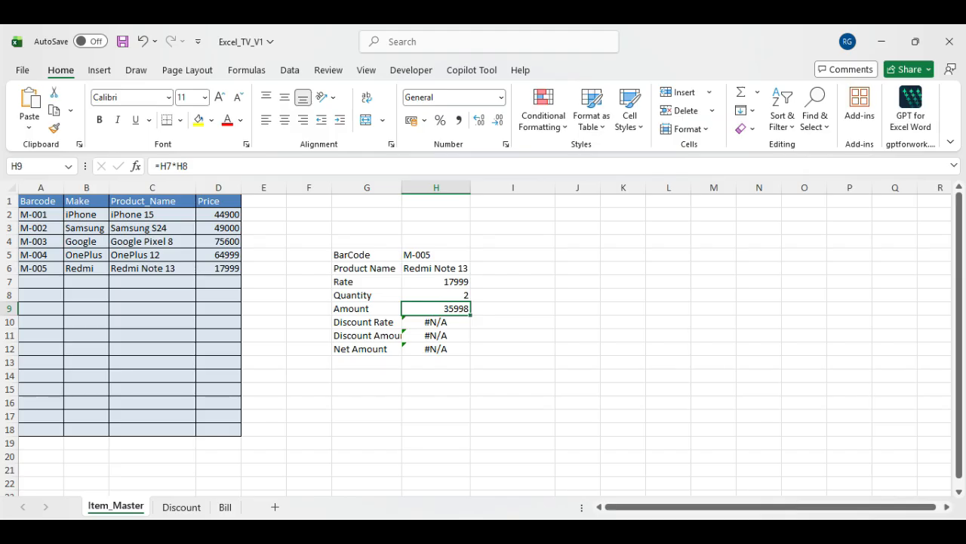
Step: Examine the discount rate formula in H10 and compare the amount with the 30000 and 40000 slabs on the Discount sheet
{"action": "left_click", "coordinate": [436, 322]}
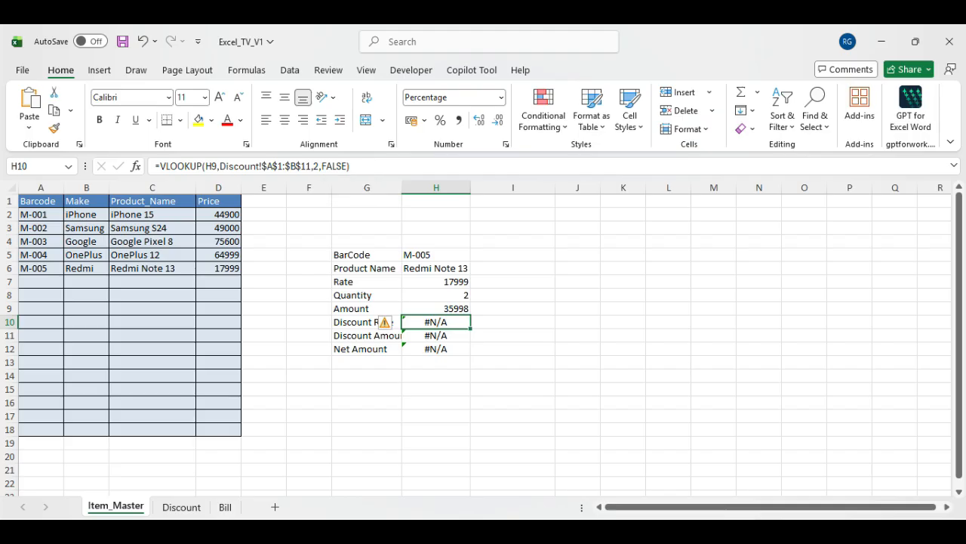
{"action": "left_click", "coordinate": [181, 507]}
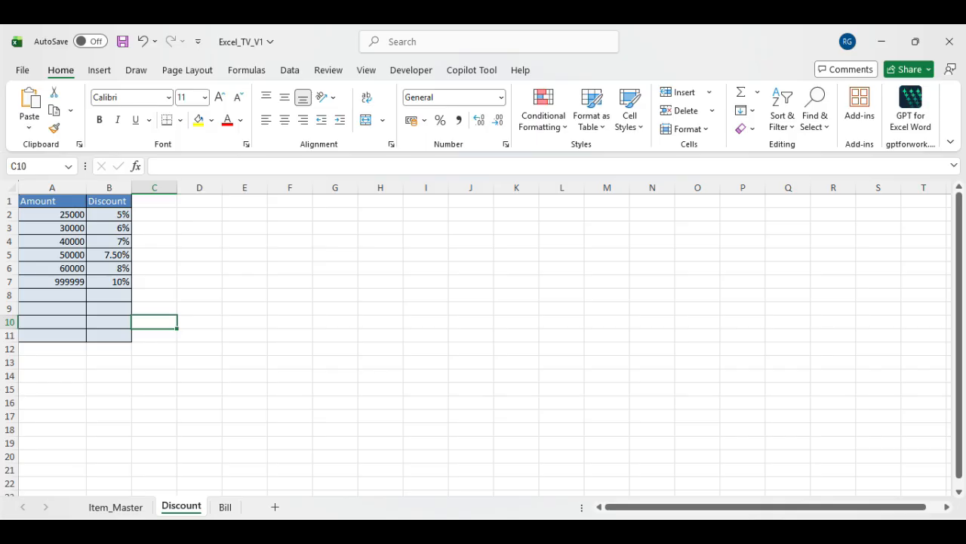
{"action": "left_click", "coordinate": [52, 228]}
{"action": "left_click", "coordinate": [52, 241]}
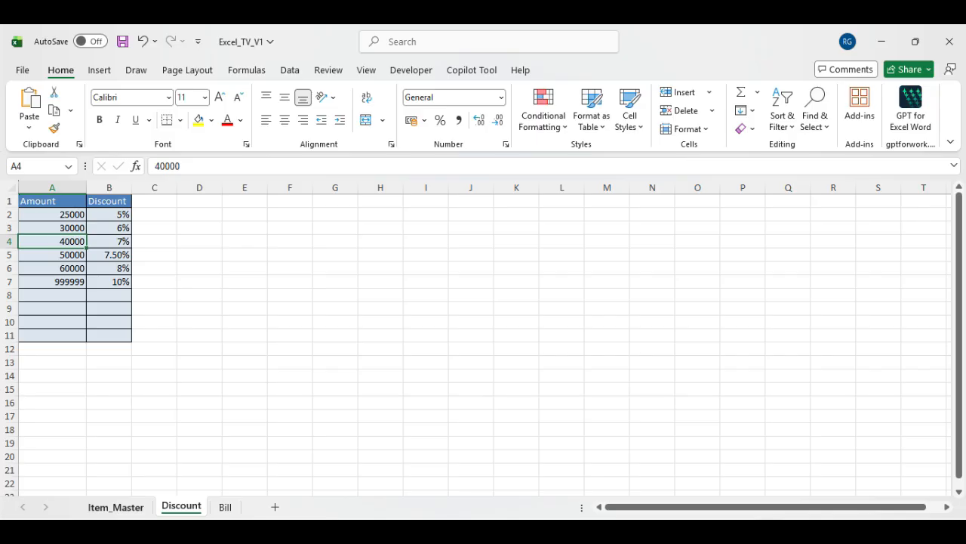
{"action": "left_click", "coordinate": [116, 506]}
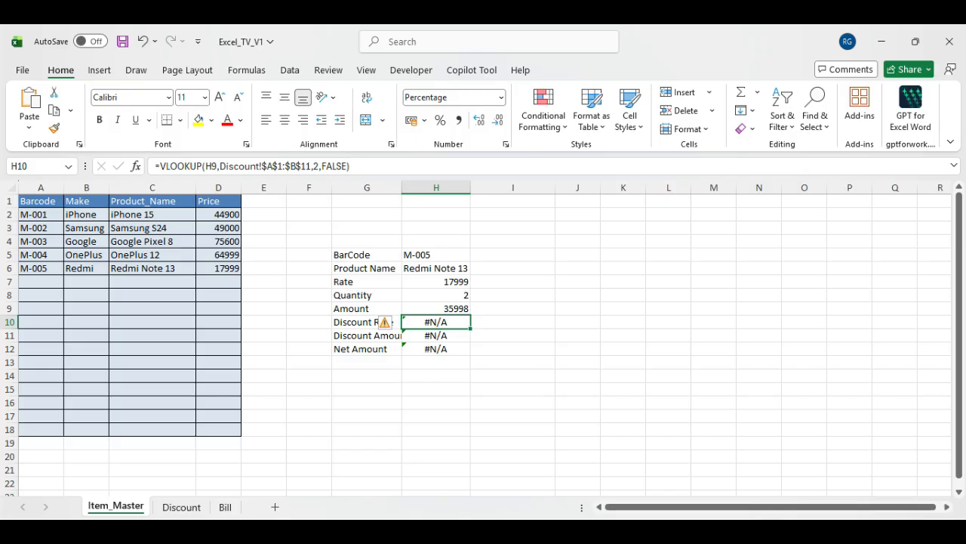
{"action": "left_click", "coordinate": [181, 507]}
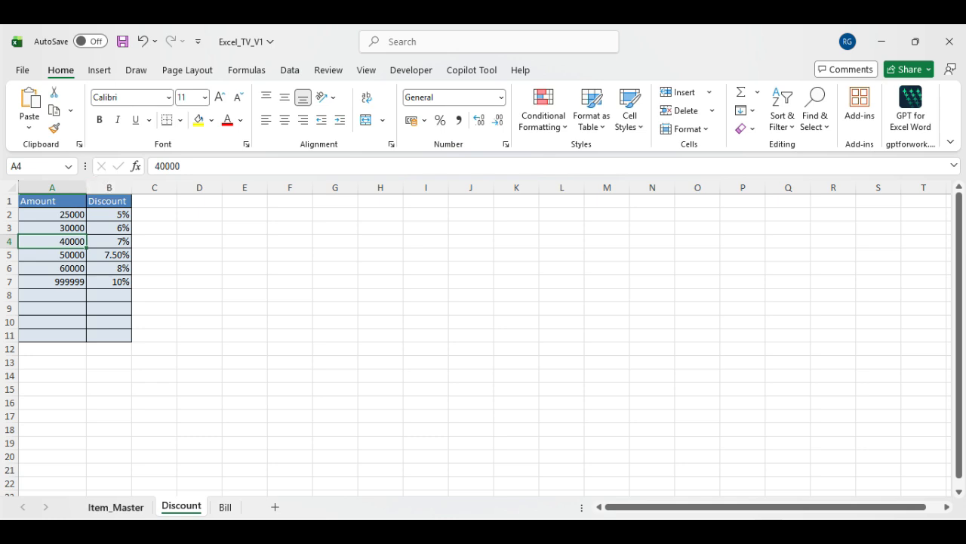
Step: Set the Redmi Note 13 price in Item_Master cell D6 to 15000 and compare the resulting amount with the 30000 slab on the Discount sheet
{"action": "left_click", "coordinate": [116, 506]}
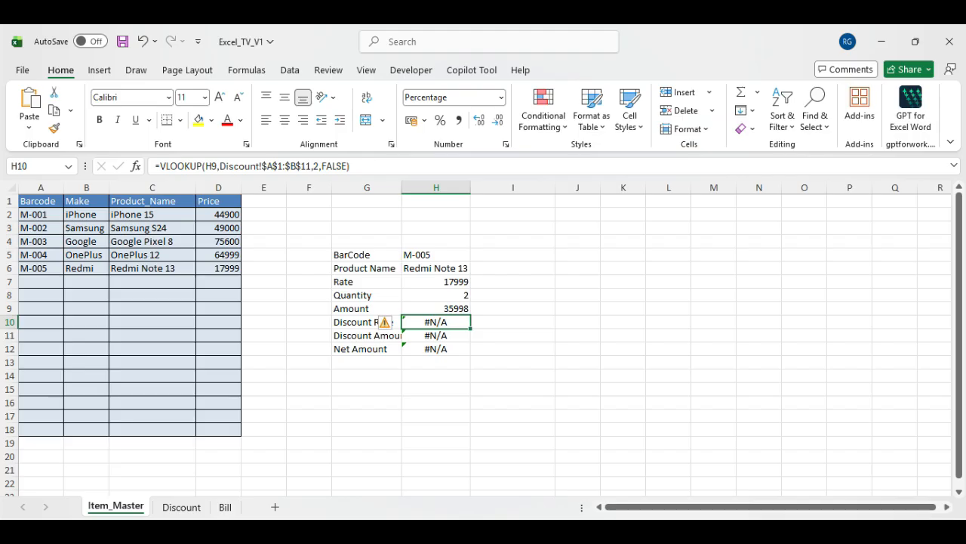
{"action": "left_click", "coordinate": [218, 268]}
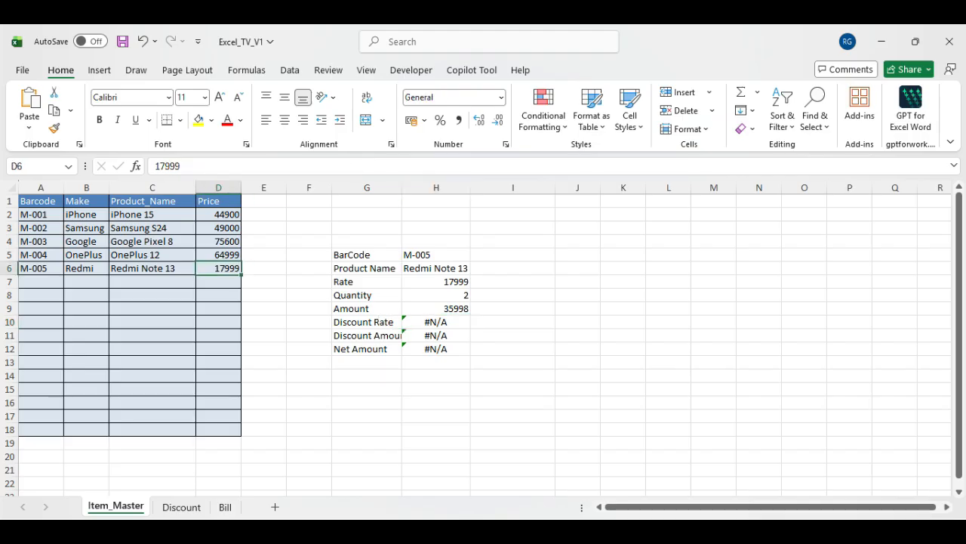
{"action": "type", "text": "15000"}
{"action": "key", "text": "Return"}
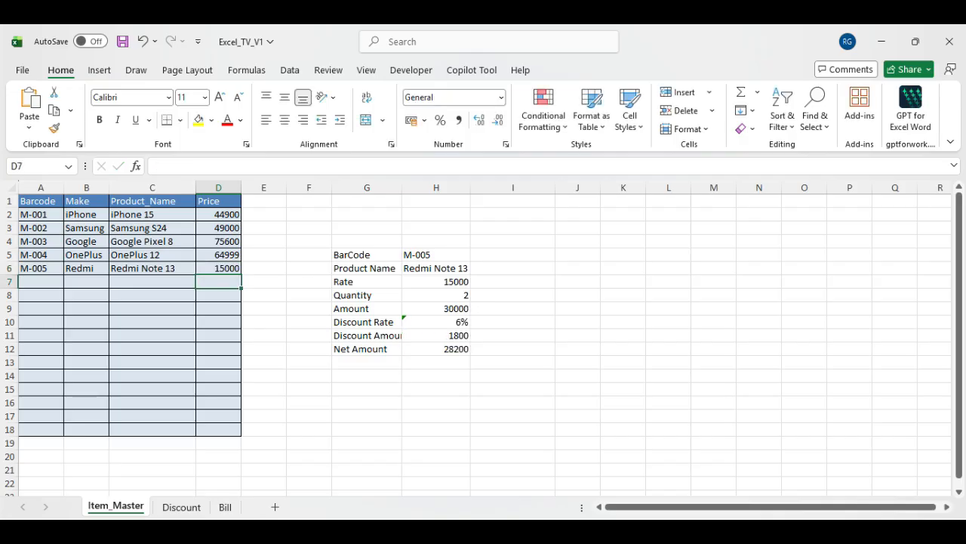
{"action": "left_click", "coordinate": [437, 309]}
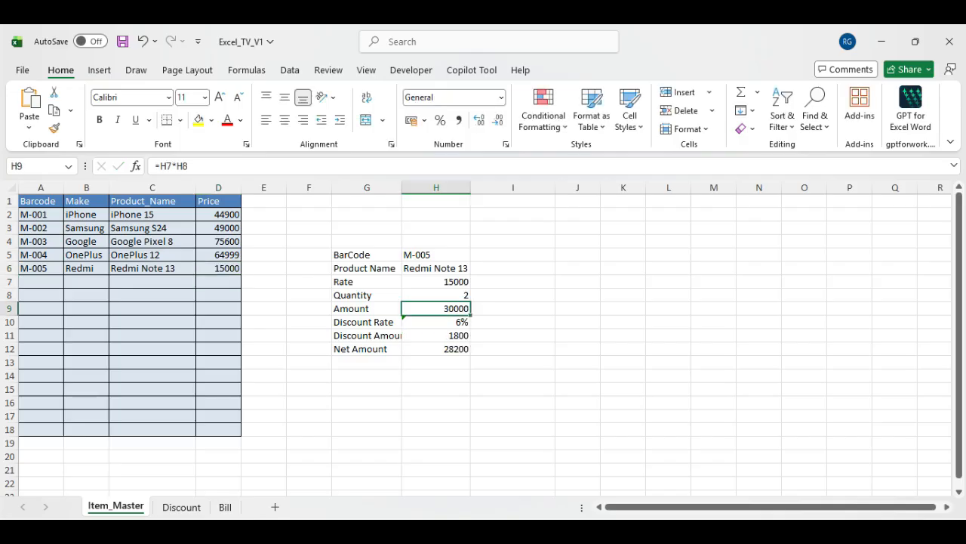
{"action": "left_click", "coordinate": [181, 507]}
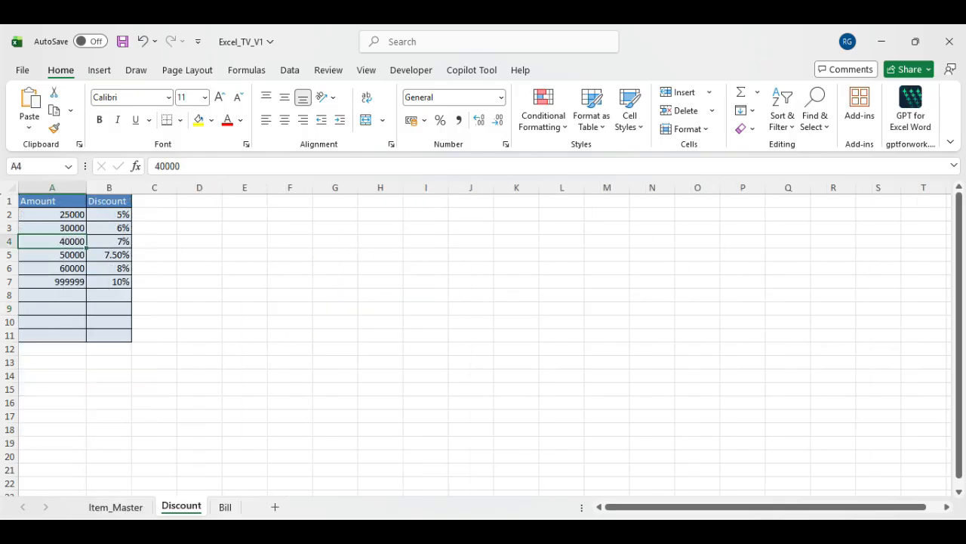
{"action": "left_click", "coordinate": [52, 228]}
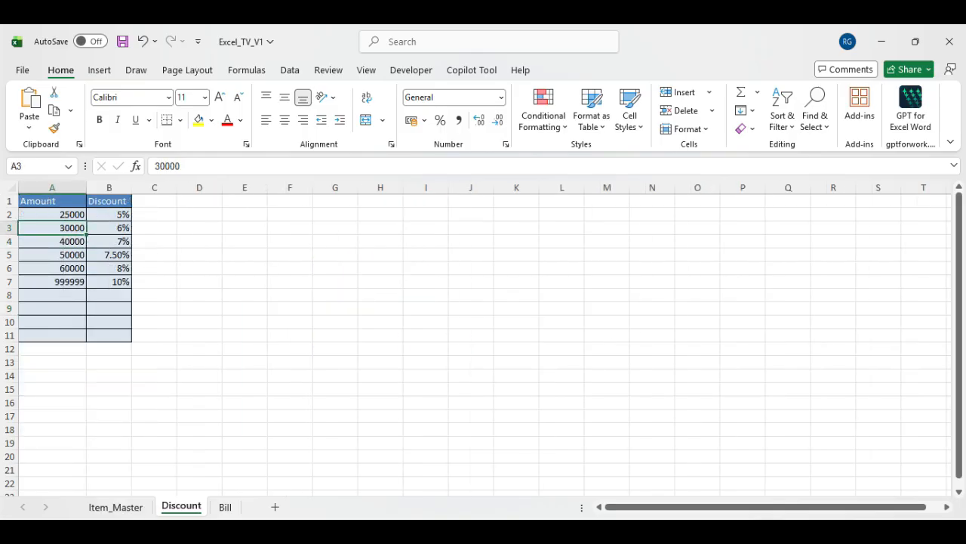
Step: Undo the last price change for Redmi Note 13 in Item_Master
{"action": "left_click", "coordinate": [115, 506]}
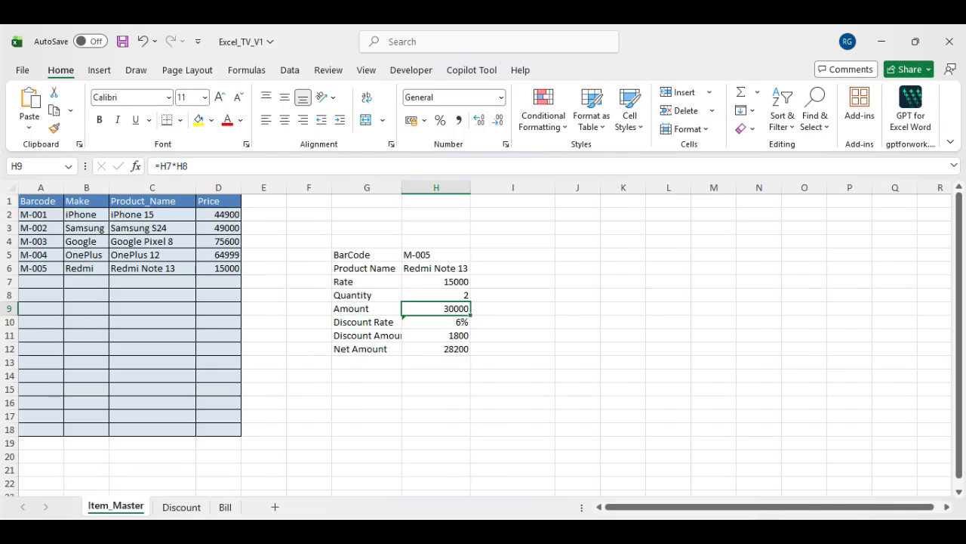
{"action": "left_click", "coordinate": [218, 268]}
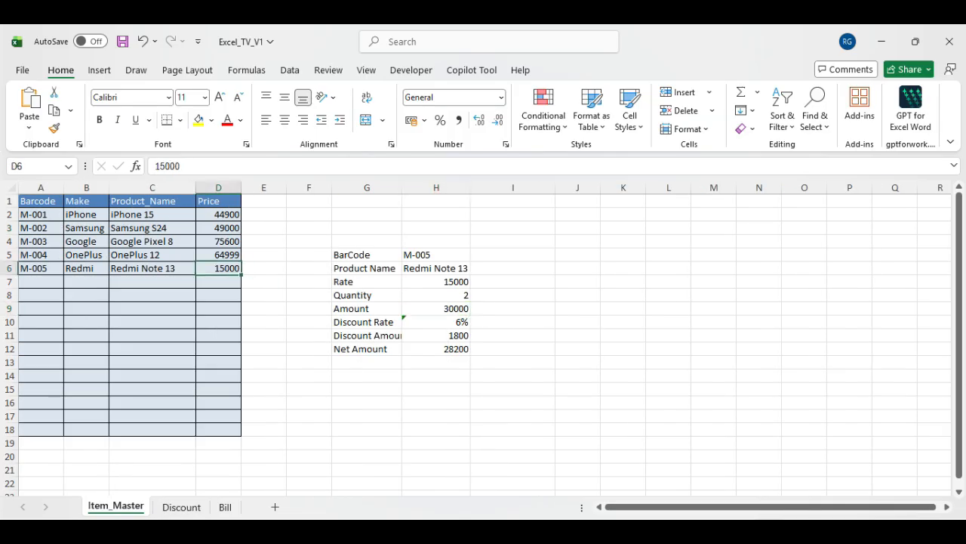
{"action": "key", "text": "ctrl+z"}
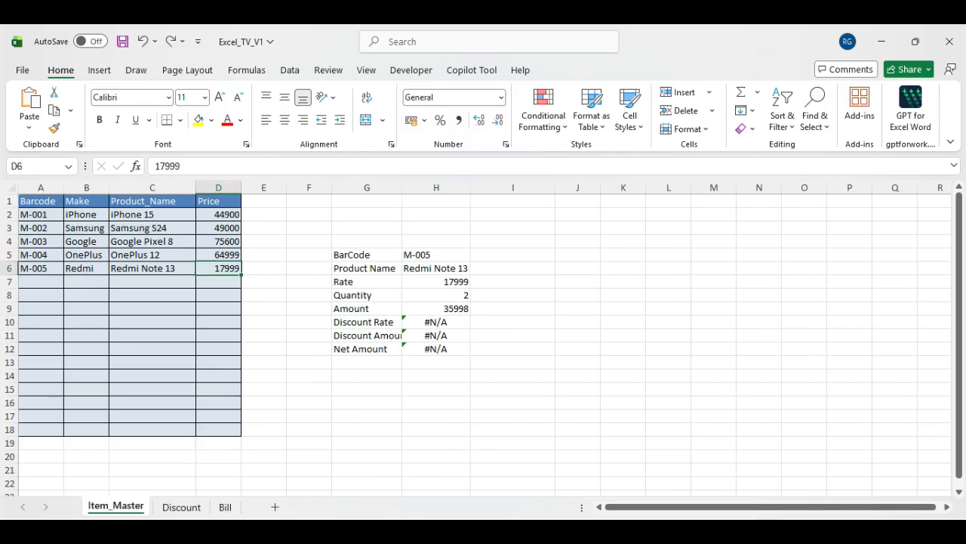
{"action": "left_click", "coordinate": [309, 402]}
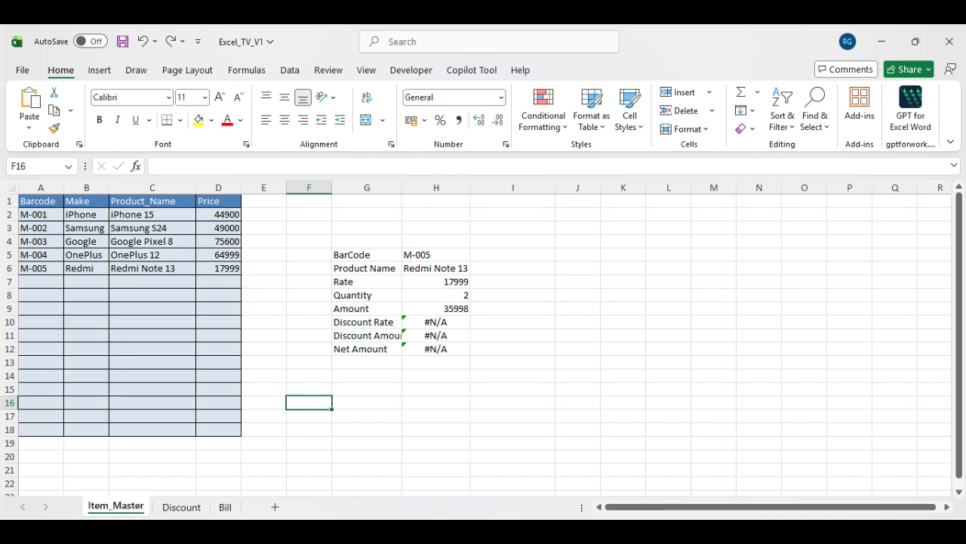
Step: Change the range lookup argument of the discount rate VLOOKUP in H10 from FALSE to TRUE for an approximate match
{"action": "left_click", "coordinate": [436, 309]}
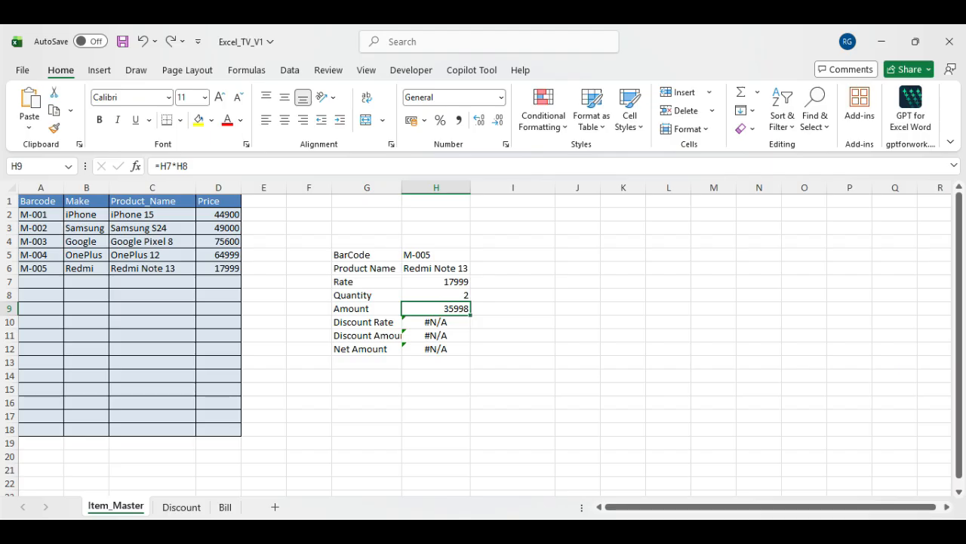
{"action": "left_click", "coordinate": [436, 322]}
{"action": "double_click", "coordinate": [338, 166]}
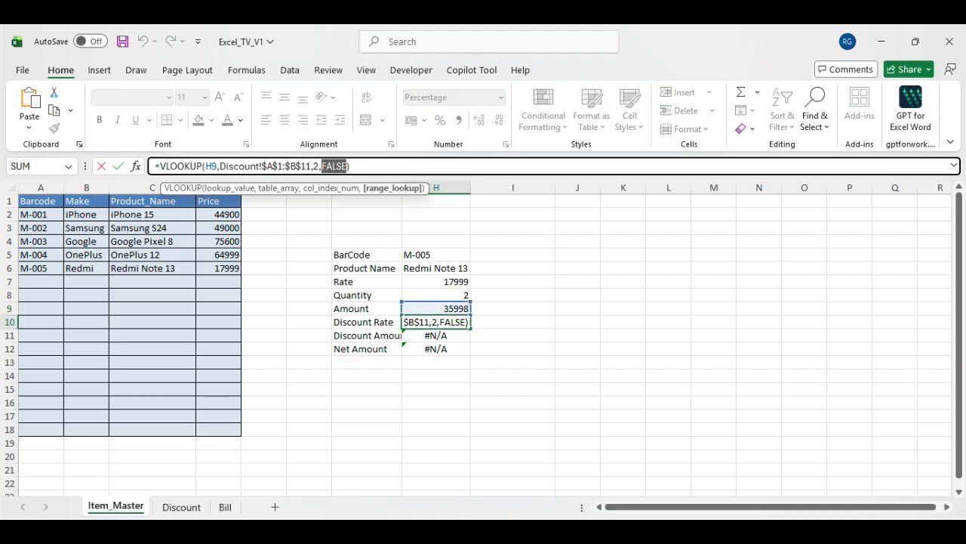
{"action": "type", "text": "true"}
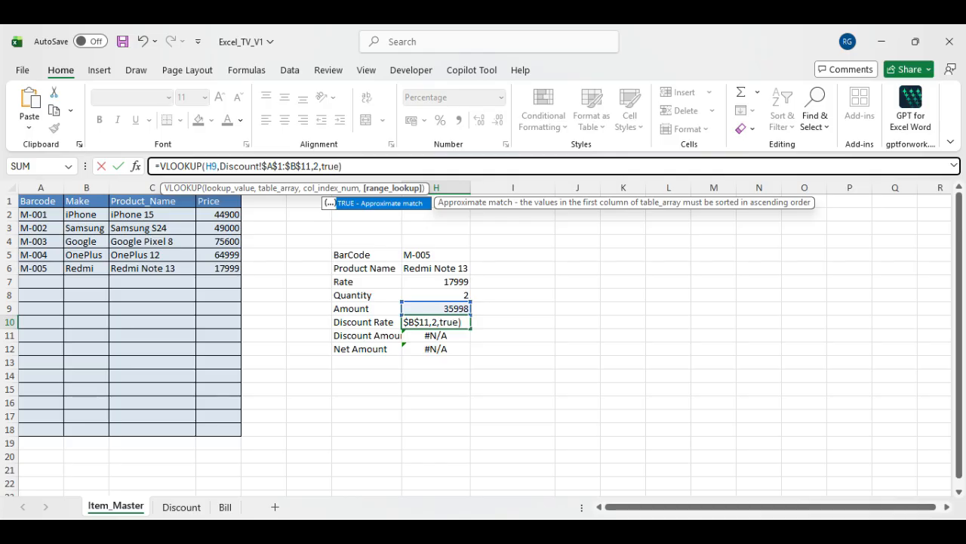
{"action": "key", "text": "Return"}
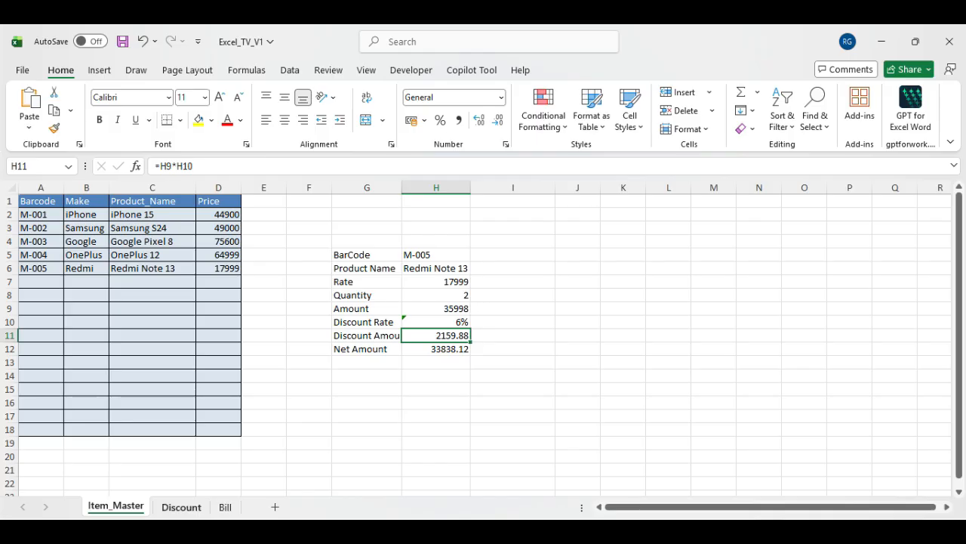
Step: Compare the discount rate returned in Item_Master with the 30000 slab's percentage on the Discount sheet
{"action": "left_click", "coordinate": [181, 507]}
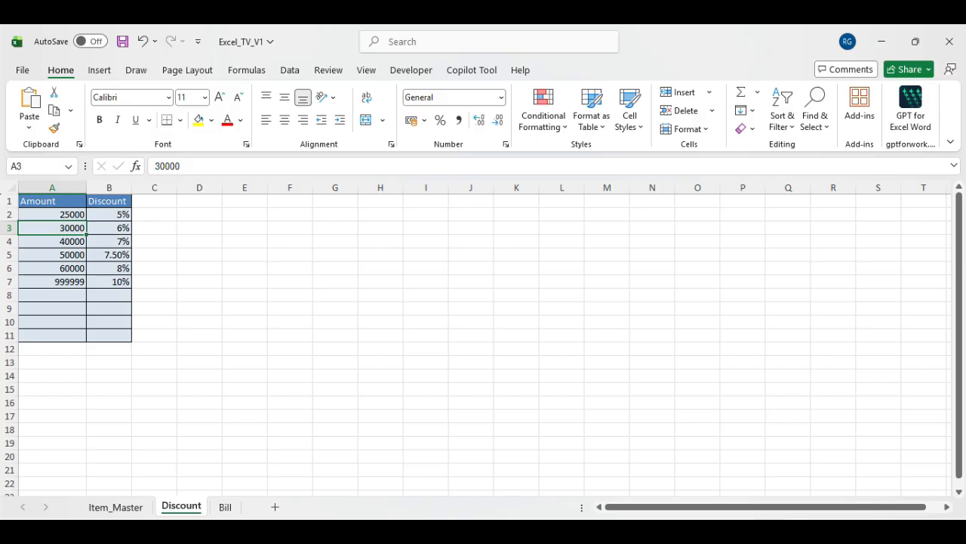
{"action": "left_click", "coordinate": [116, 507]}
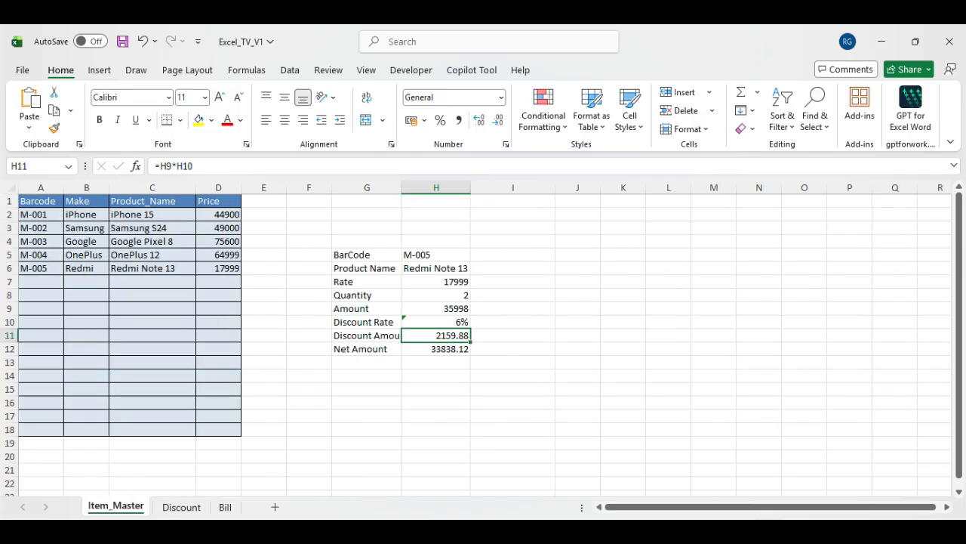
{"action": "left_click", "coordinate": [182, 506]}
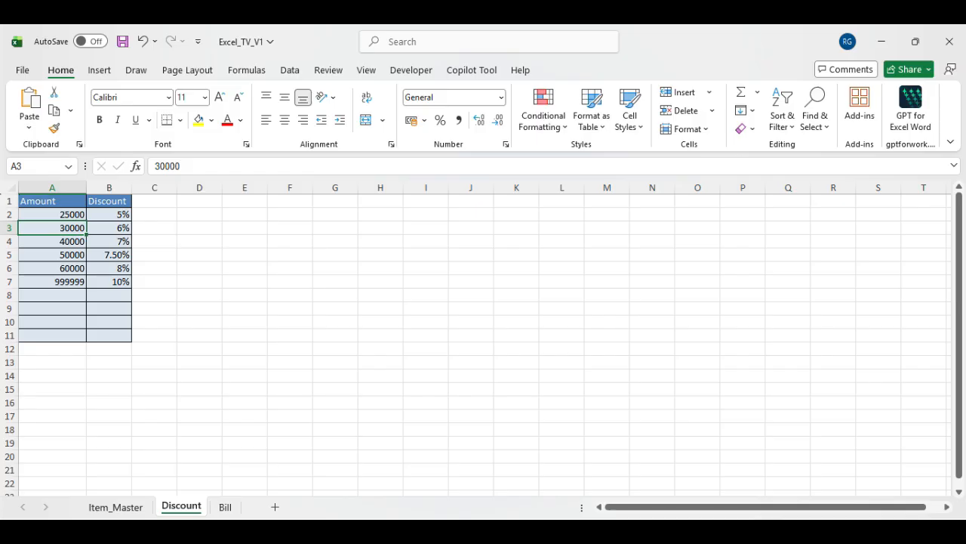
{"action": "left_click", "coordinate": [109, 228]}
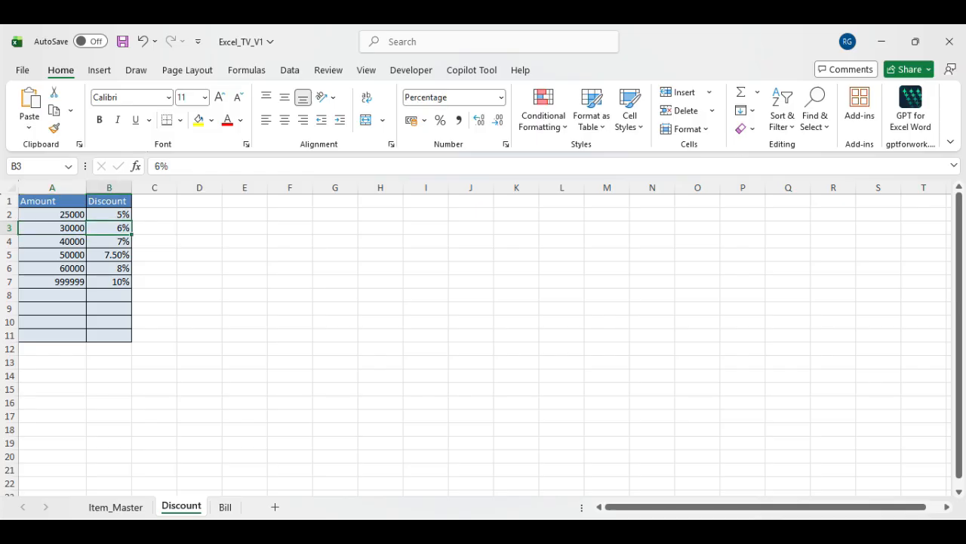
Step: Set the Quantity in Item_Master cell H8 to 3
{"action": "key", "text": "ctrl+Page_Up"}
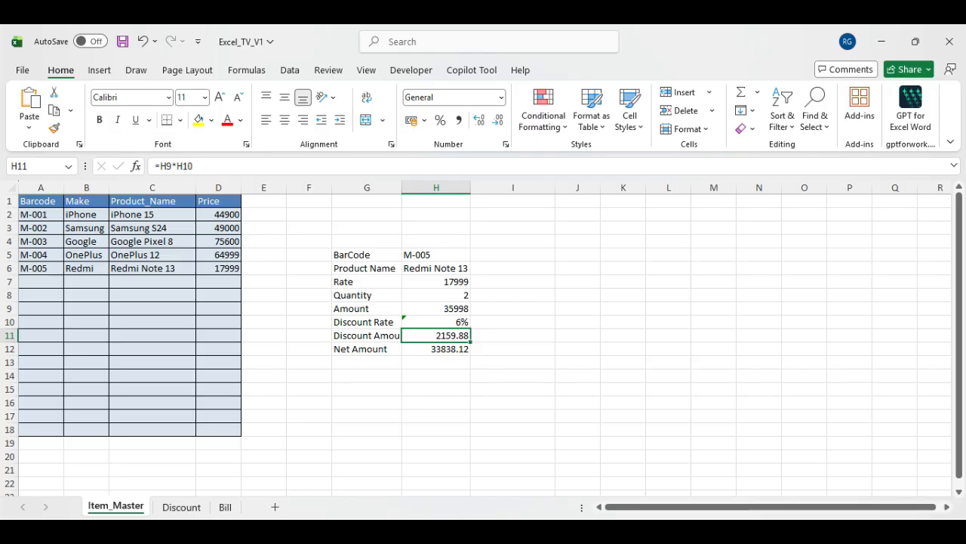
{"action": "left_click", "coordinate": [436, 296]}
{"action": "type", "text": "3"}
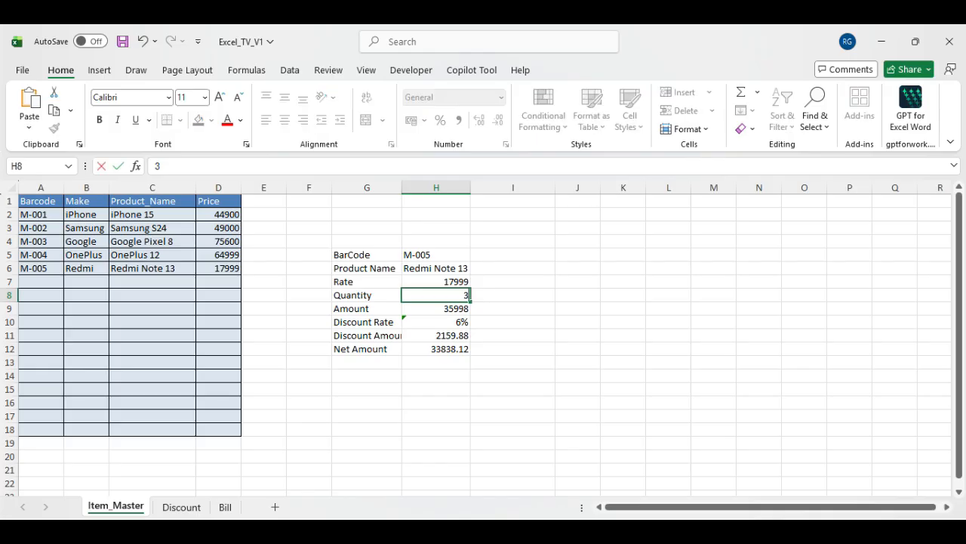
{"action": "key", "text": "Return"}
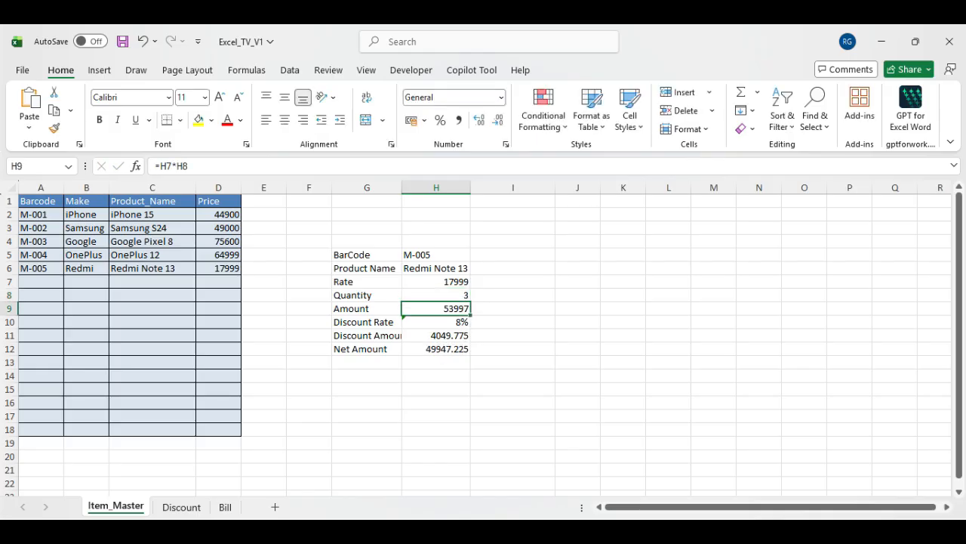
Step: Check the amount and discount rate in Item_Master against the 50000 and 60000 slabs on the Discount sheet
{"action": "left_click", "coordinate": [181, 507]}
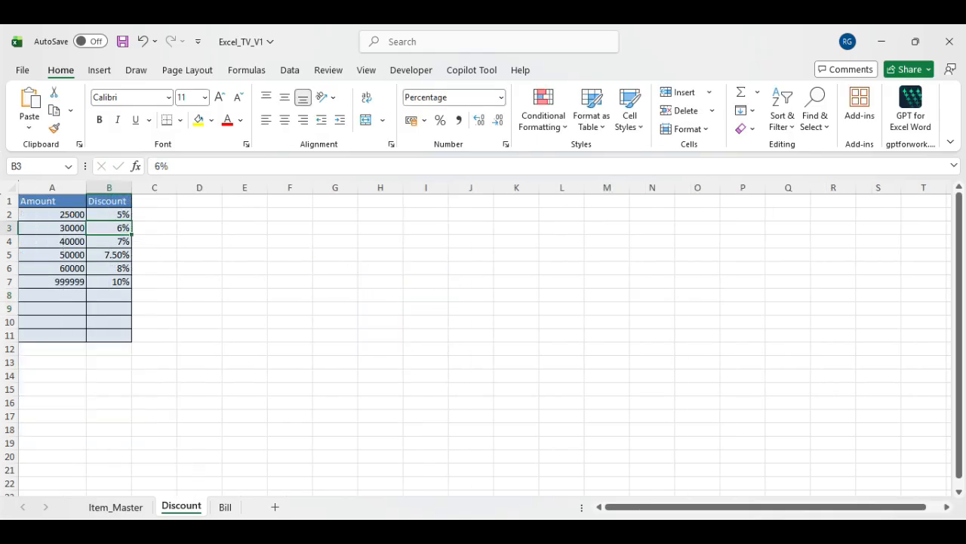
{"action": "left_click", "coordinate": [52, 254]}
{"action": "left_click_drag", "start_coordinate": [52, 254], "coordinate": [110, 254]}
{"action": "left_click", "coordinate": [52, 268]}
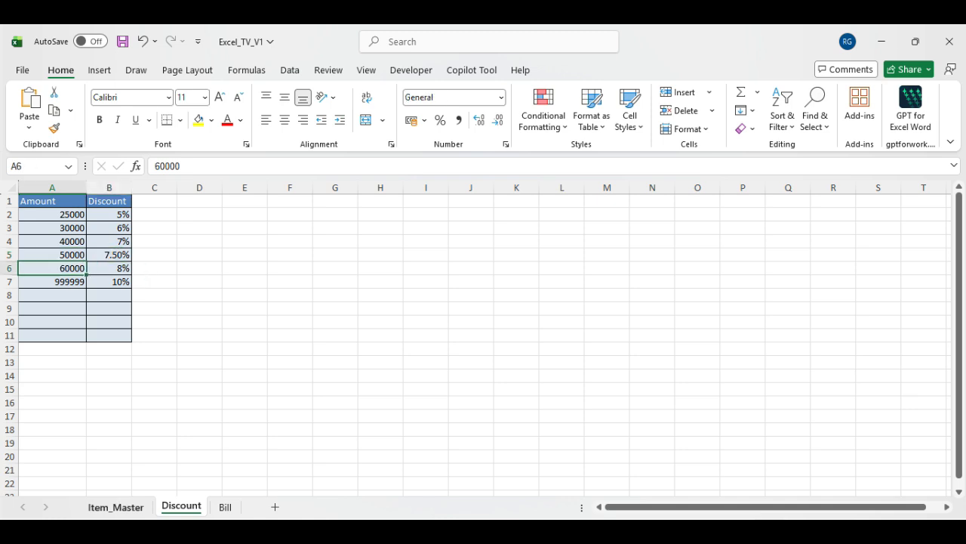
{"action": "left_click", "coordinate": [116, 506]}
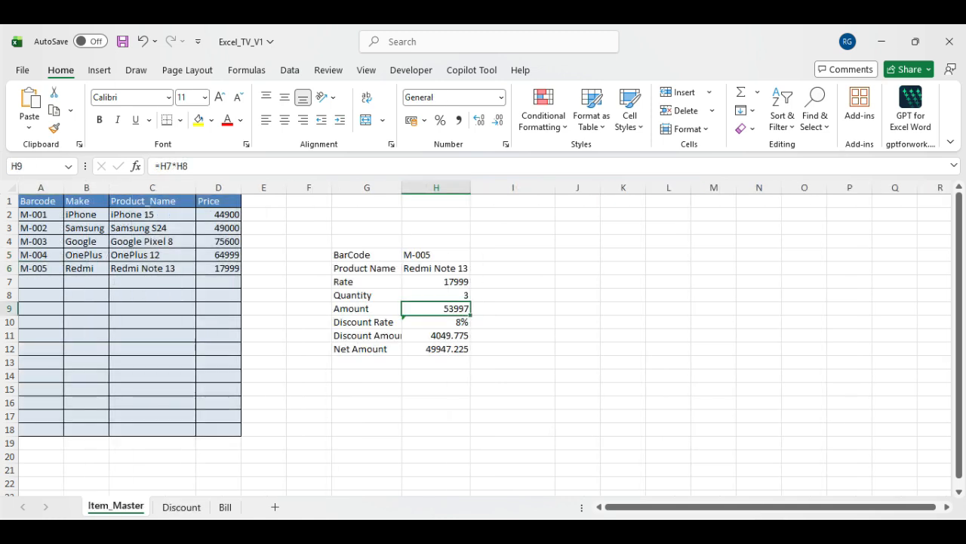
{"action": "left_click", "coordinate": [182, 507]}
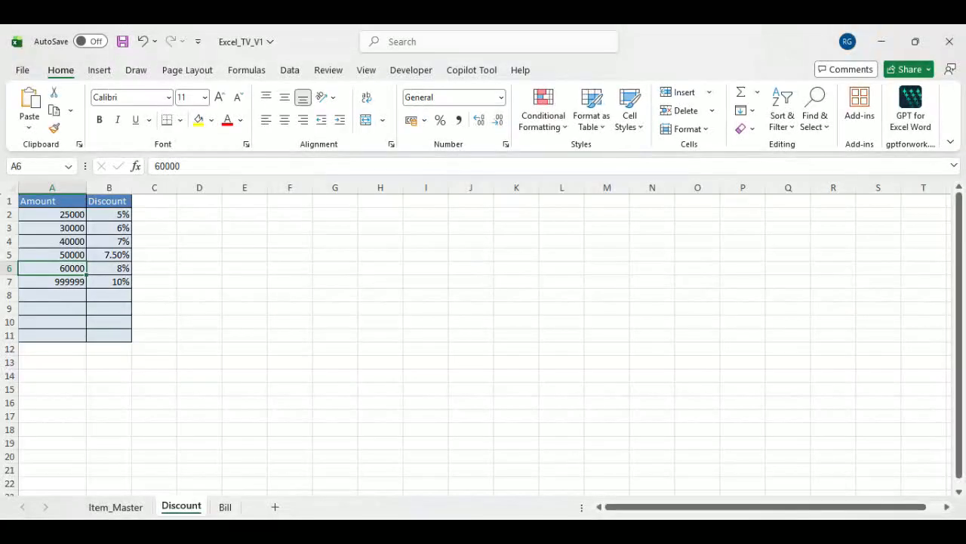
Step: Show the discount rate in Item_Master cell H10 with one decimal place
{"action": "key", "text": "ctrl+Page_Up"}
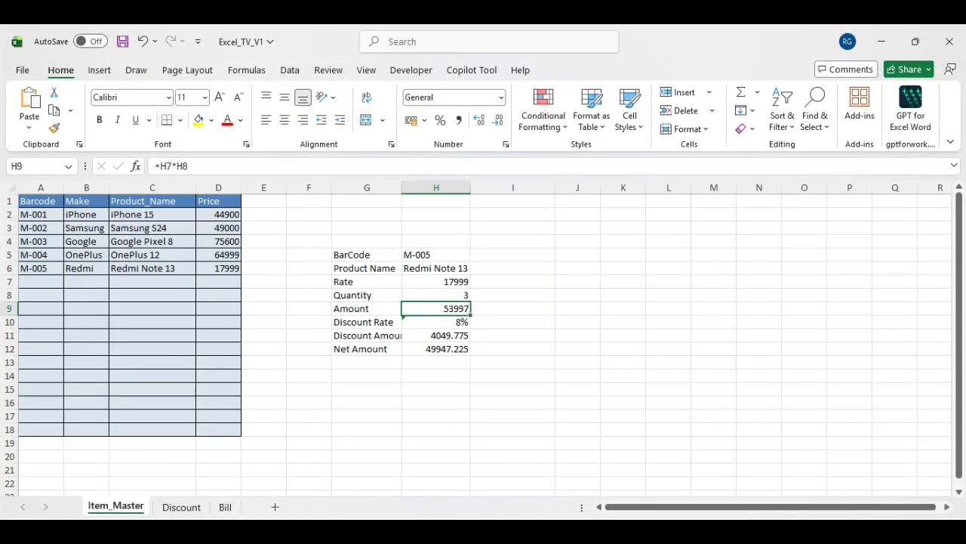
{"action": "left_click", "coordinate": [437, 323]}
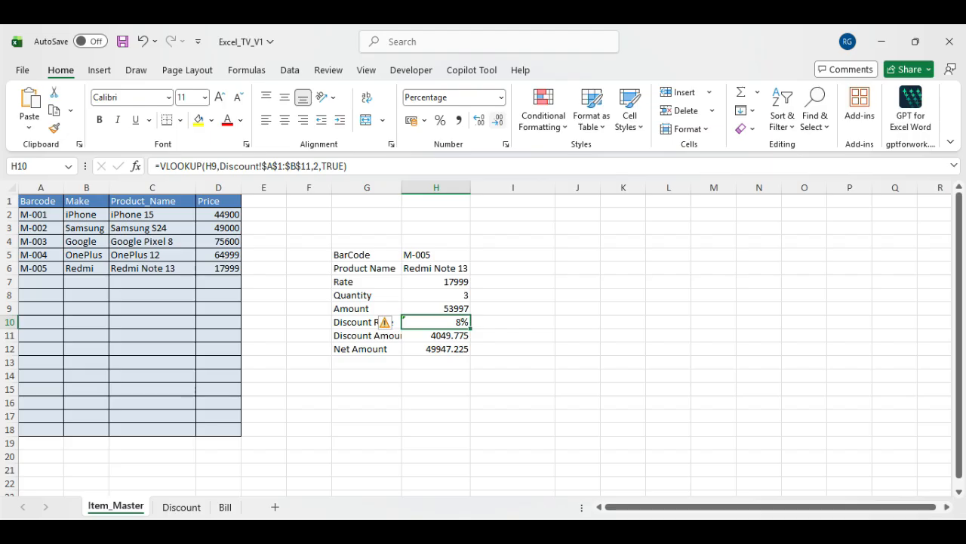
{"action": "left_click", "coordinate": [479, 120]}
{"action": "left_click", "coordinate": [367, 430]}
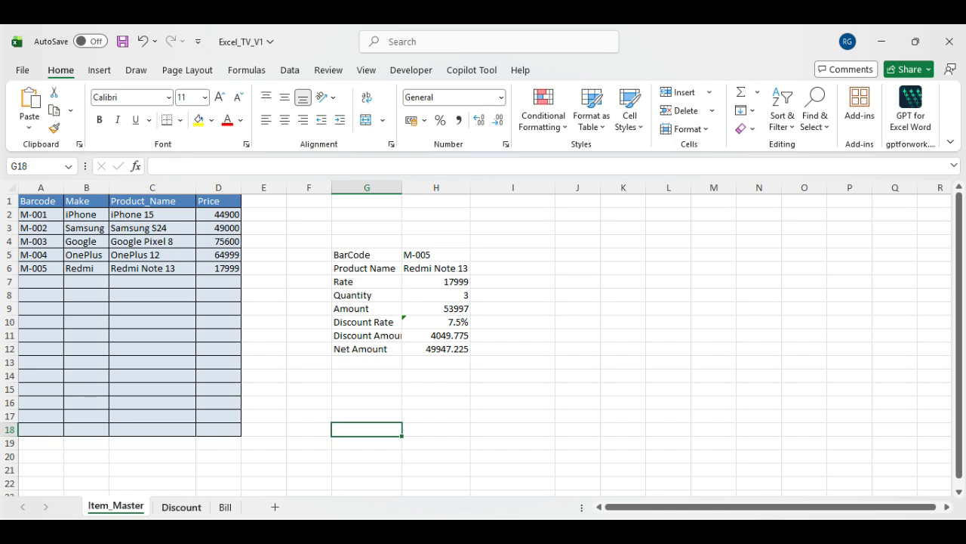
Step: Compare the 50000 and 60000 slabs on the Discount sheet with the discount rate in Item_Master cell H10
{"action": "left_click", "coordinate": [181, 507]}
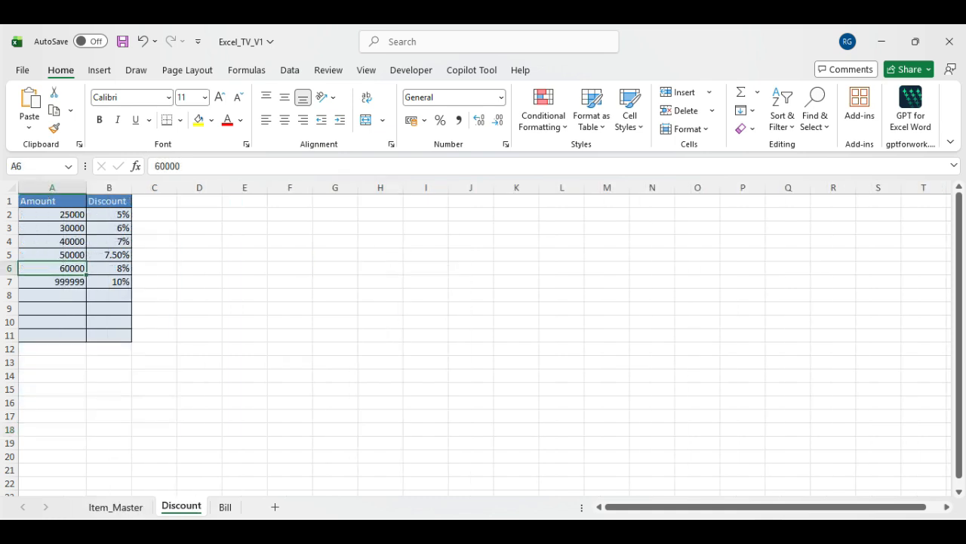
{"action": "left_click", "coordinate": [52, 255]}
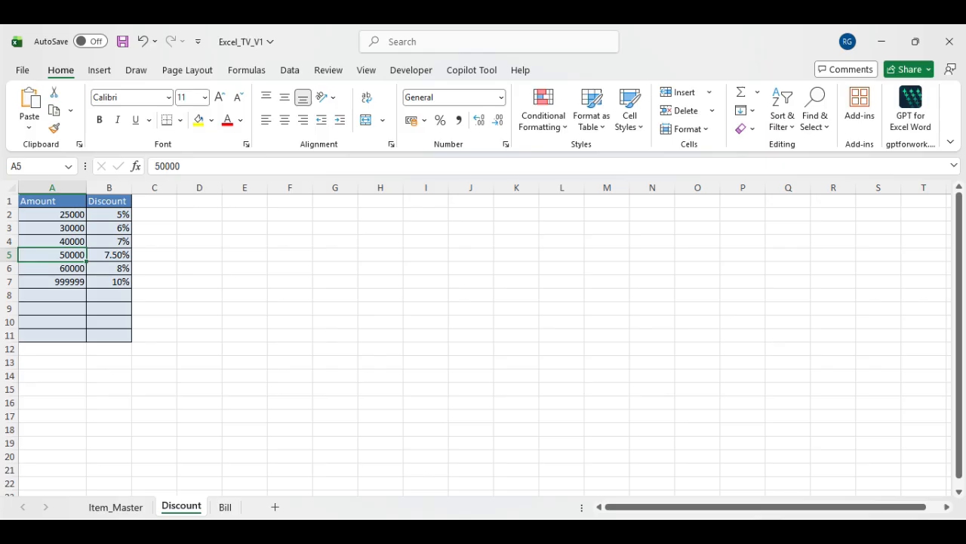
{"action": "left_click", "coordinate": [52, 268]}
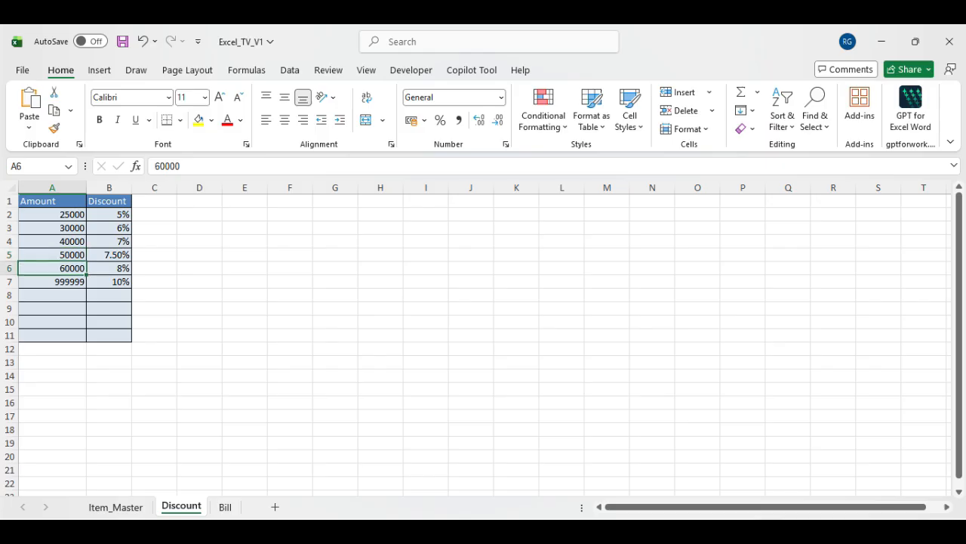
{"action": "left_click", "coordinate": [108, 256]}
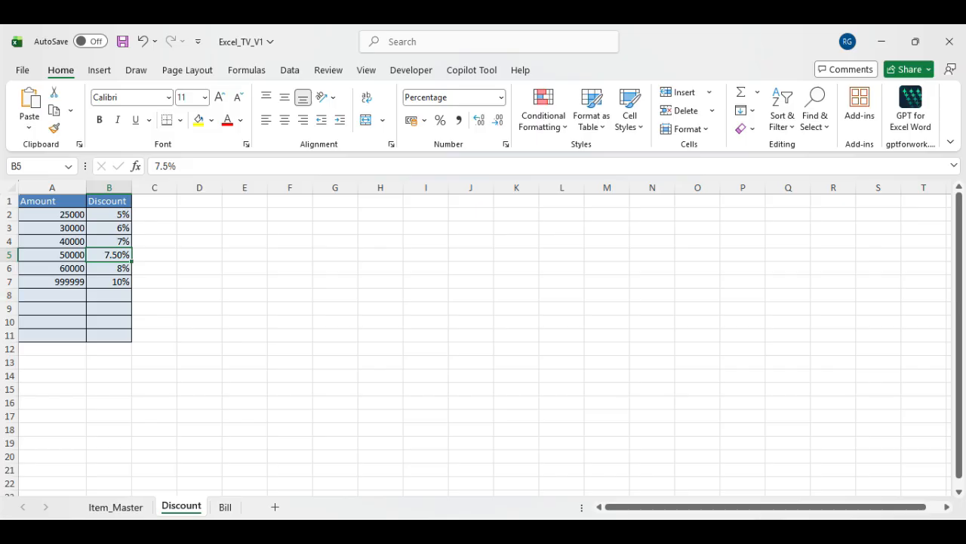
{"action": "left_click", "coordinate": [115, 506]}
{"action": "left_click", "coordinate": [436, 322]}
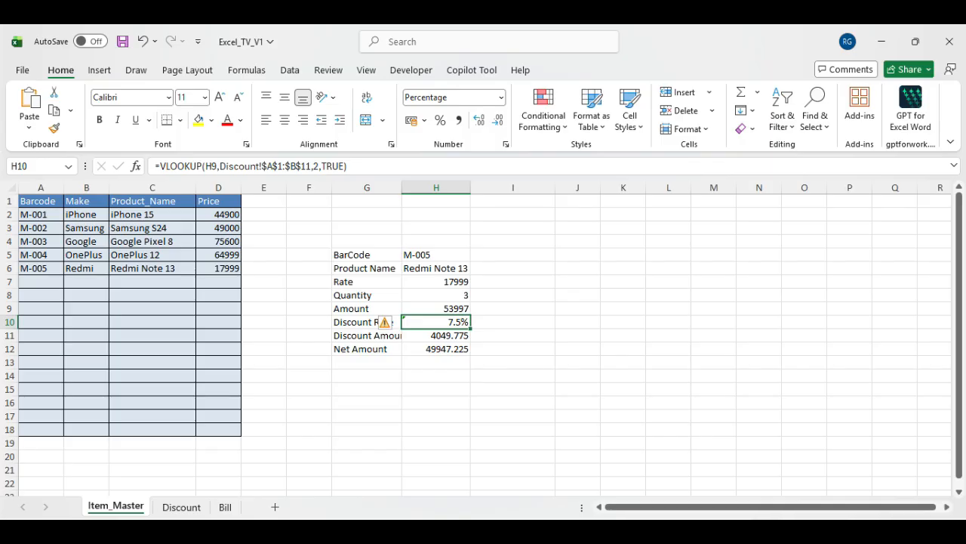
Step: Set the Quantity in Item_Master cell H8 to 1
{"action": "left_click", "coordinate": [436, 295]}
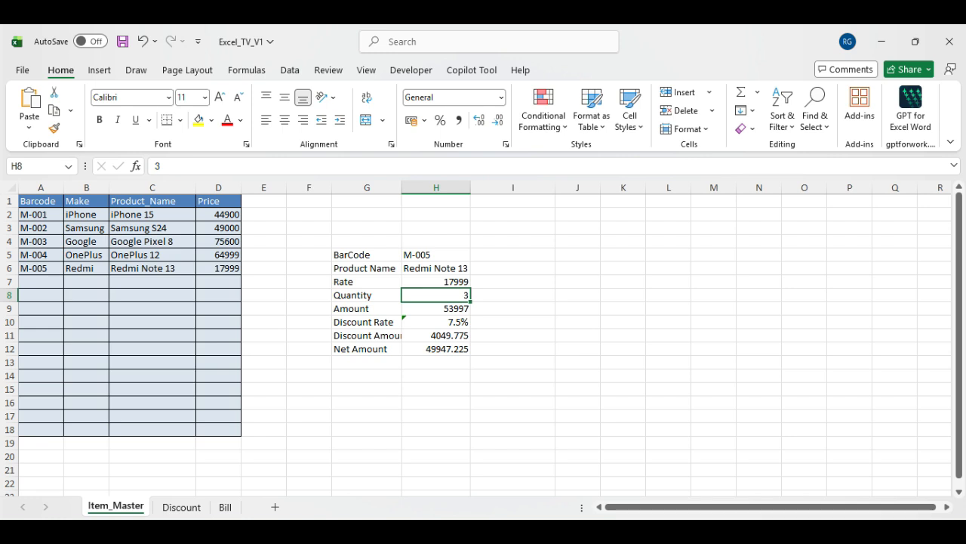
{"action": "type", "text": "1"}
{"action": "key", "text": "Return"}
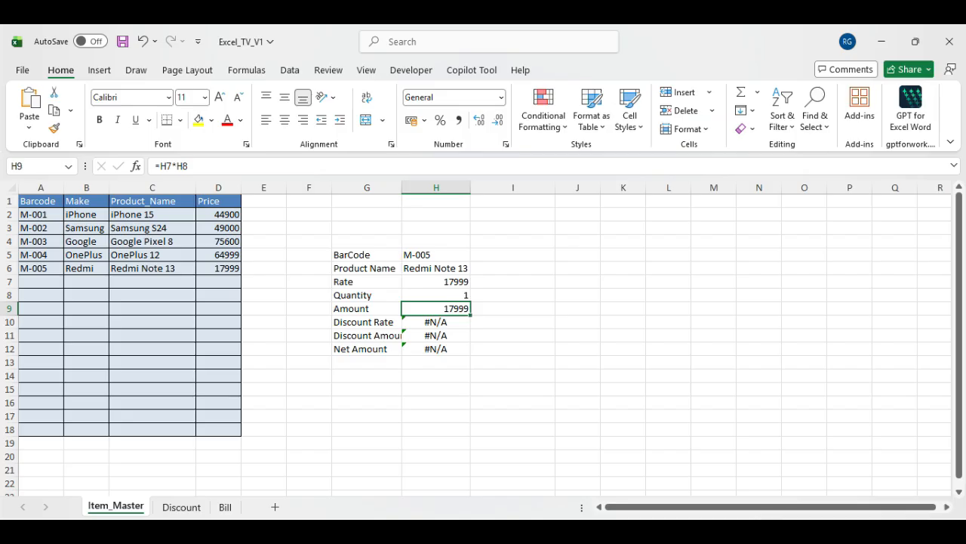
Step: Check the lowest slab on the Discount sheet, 25000, against the amount in Item_Master
{"action": "key", "text": "ctrl+Page_Down"}
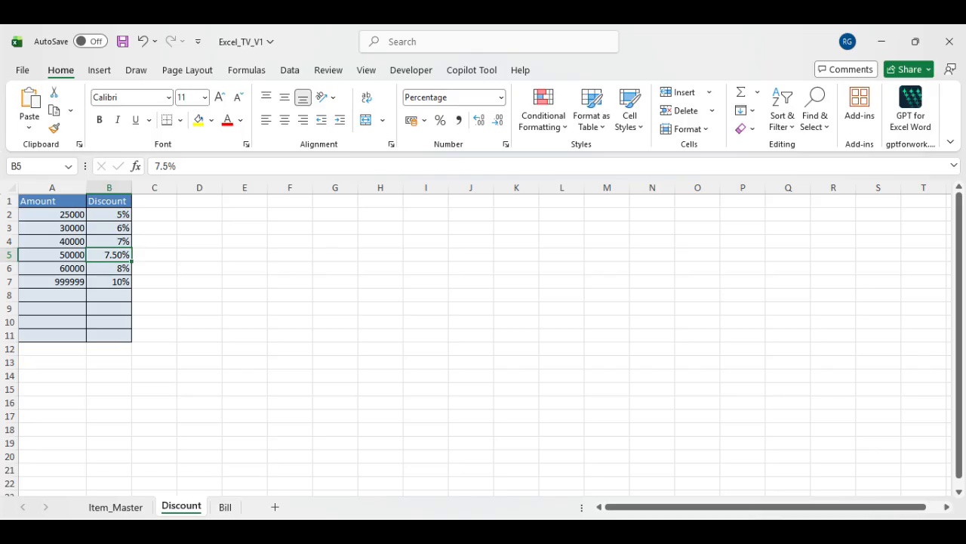
{"action": "left_click", "coordinate": [52, 214]}
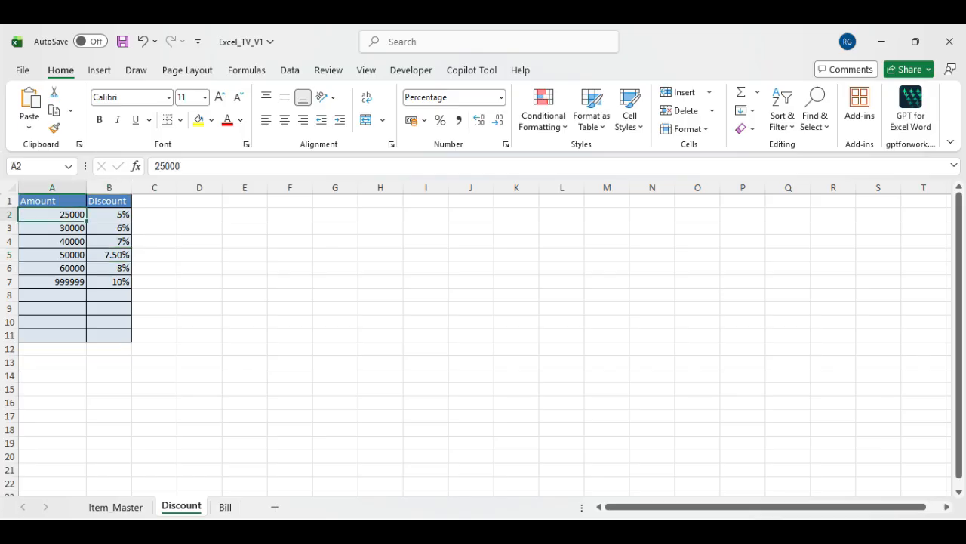
{"action": "left_click_drag", "start_coordinate": [52, 214], "coordinate": [109, 215]}
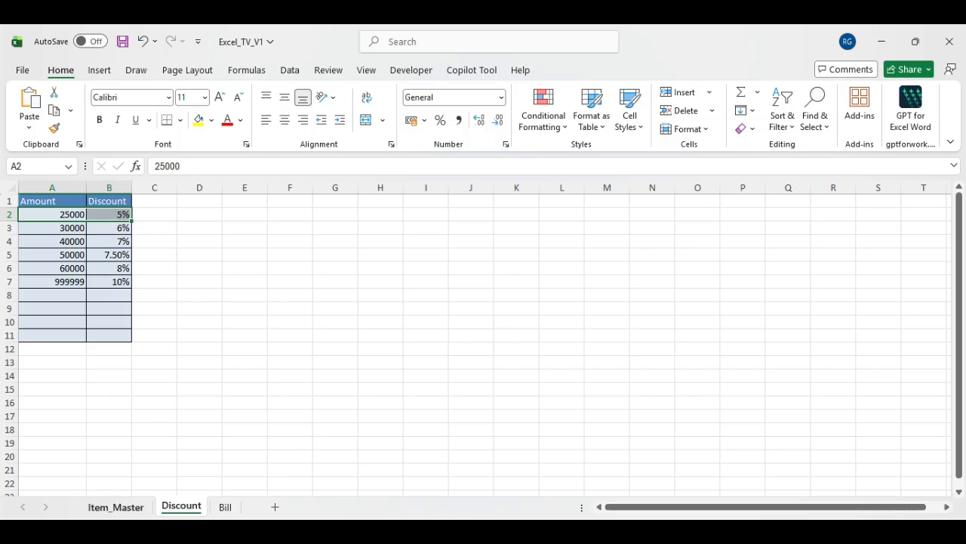
{"action": "left_click", "coordinate": [115, 508]}
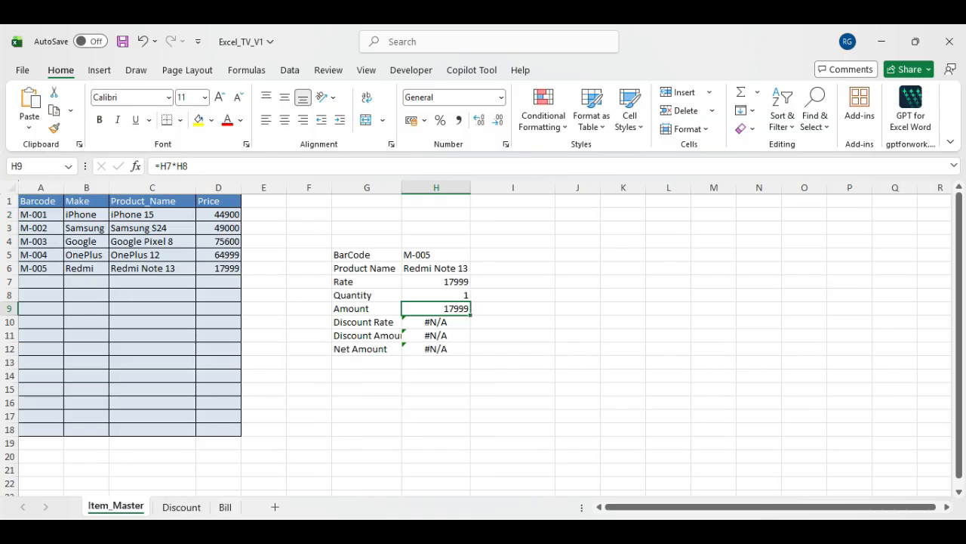
Step: Insert a blank row above the 25000 slab on the Discount sheet and give it the slab row's formatting
{"action": "left_click", "coordinate": [181, 507]}
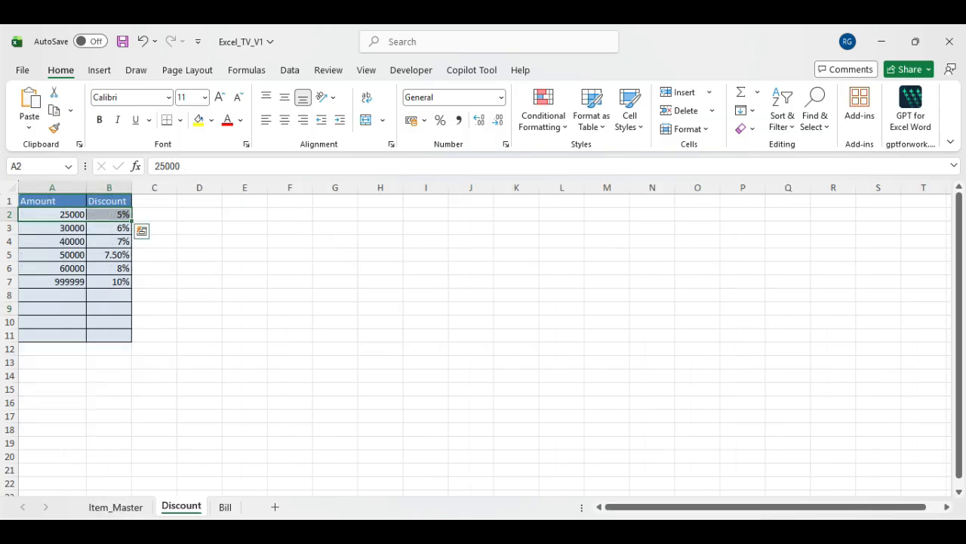
{"action": "right_click", "coordinate": [9, 215]}
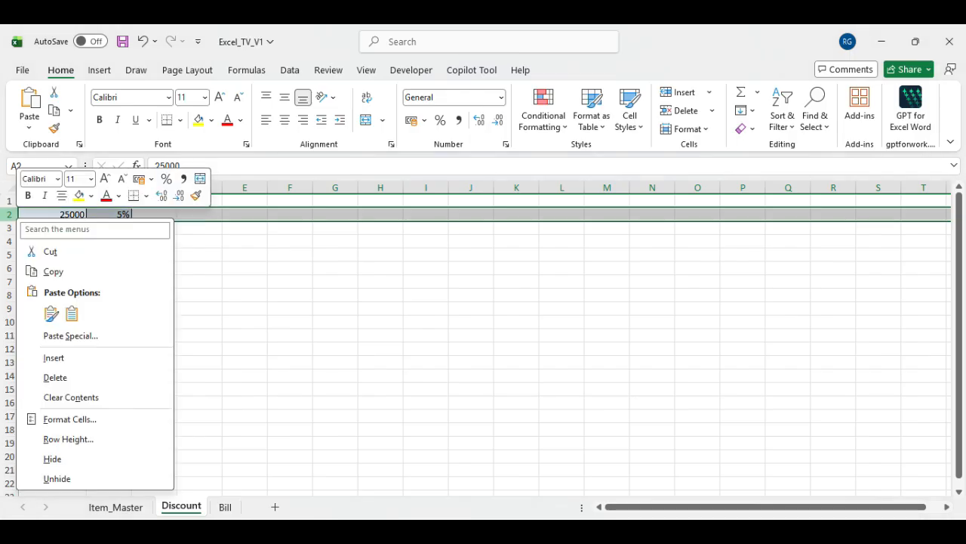
{"action": "left_click", "coordinate": [53, 357]}
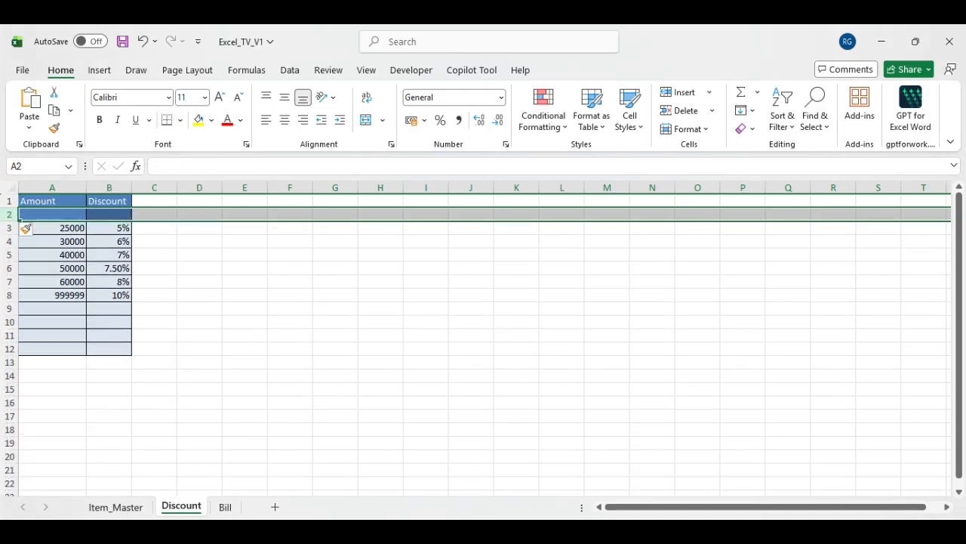
{"action": "left_click_drag", "start_coordinate": [53, 228], "coordinate": [110, 228]}
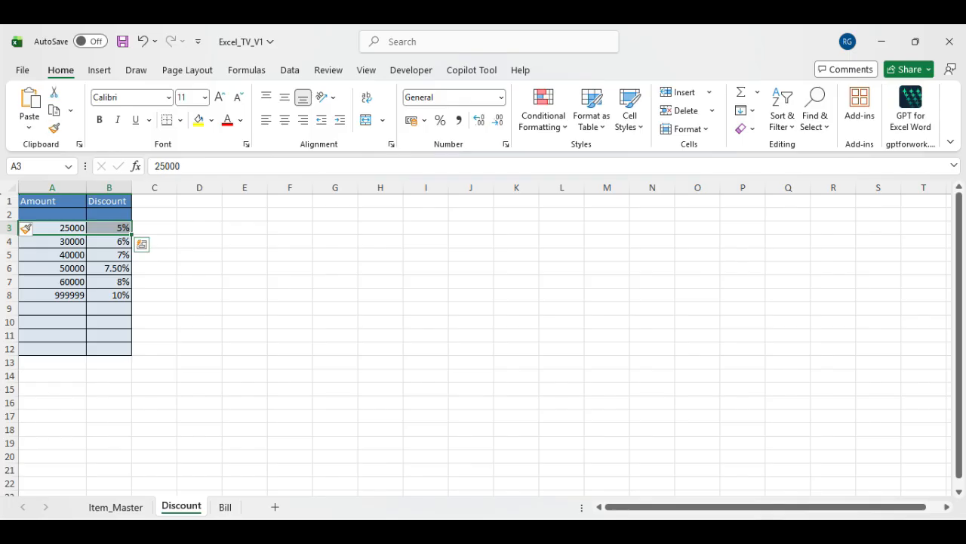
{"action": "left_click", "coordinate": [54, 128]}
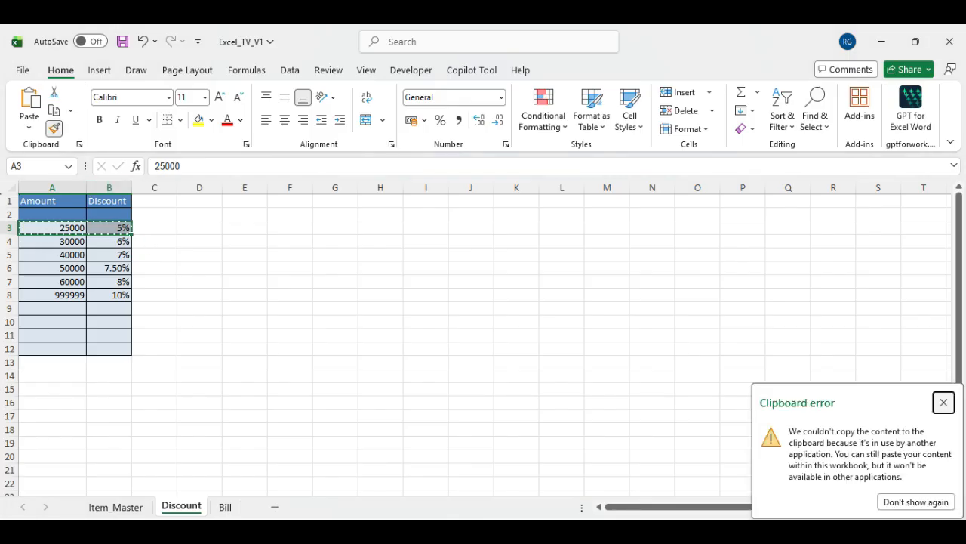
{"action": "left_click_drag", "start_coordinate": [109, 214], "coordinate": [58, 214]}
{"action": "left_click", "coordinate": [54, 215]}
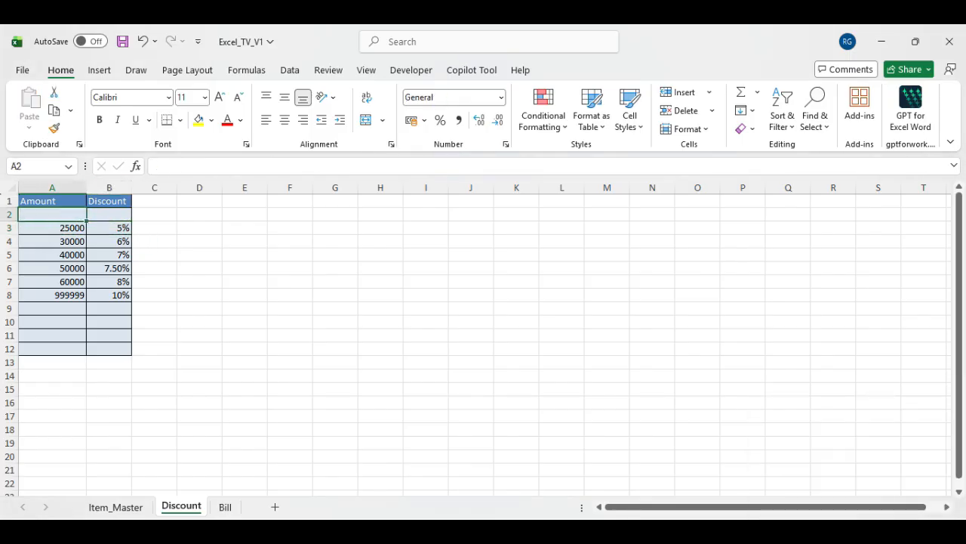
Step: Enter a slab with amount 0 and discount 0% in row 2 of the Discount sheet and save the workbook
{"action": "type", "text": "0"}
{"action": "key", "text": "Tab"}
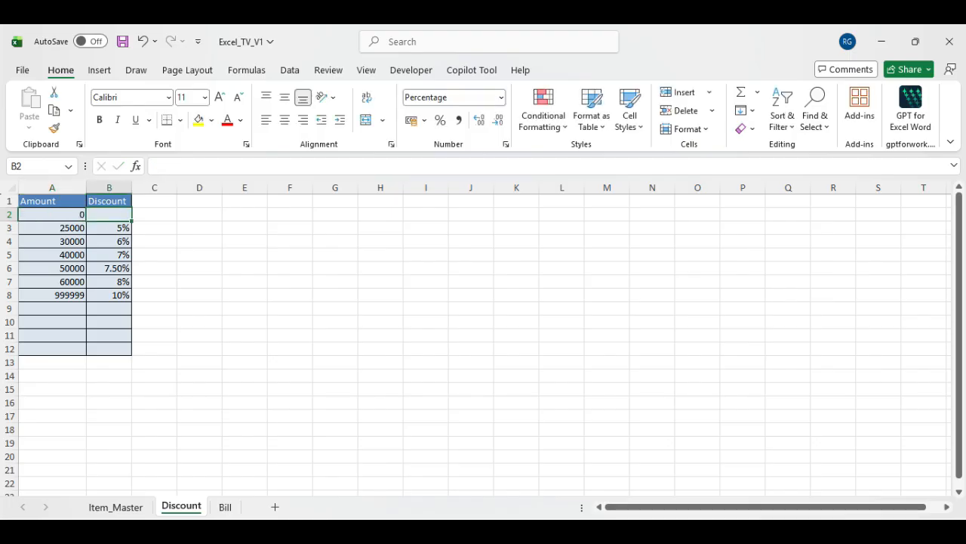
{"action": "type", "text": "0"}
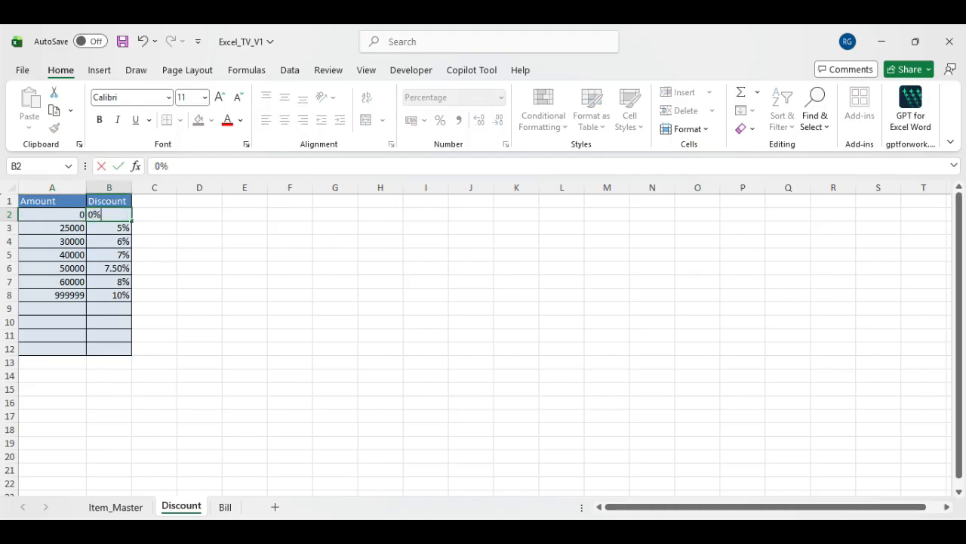
{"action": "key", "text": "Return"}
{"action": "key", "text": "ctrl+s"}
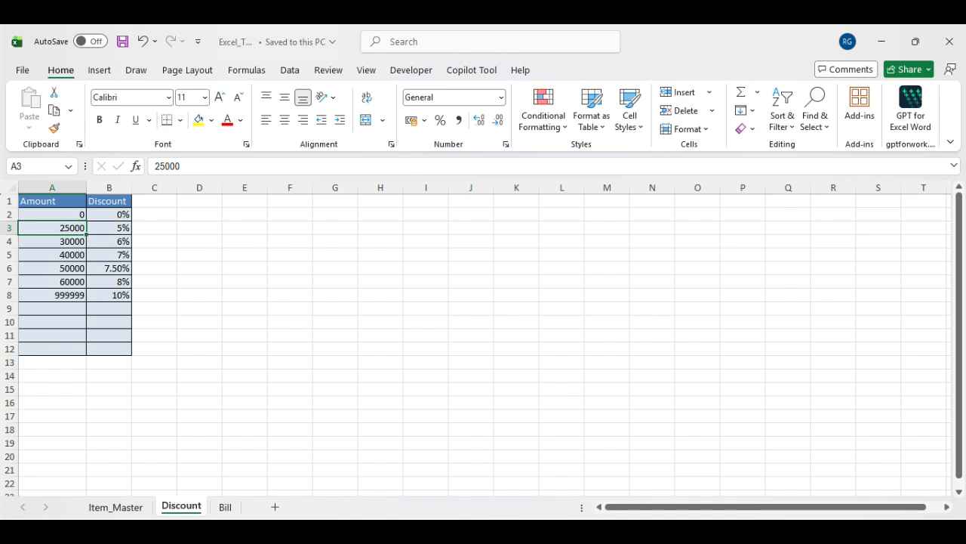
Step: Check the discount rate in Item_Master against the 0 slab's percentage on the Discount sheet
{"action": "key", "text": "ctrl+Page_Up"}
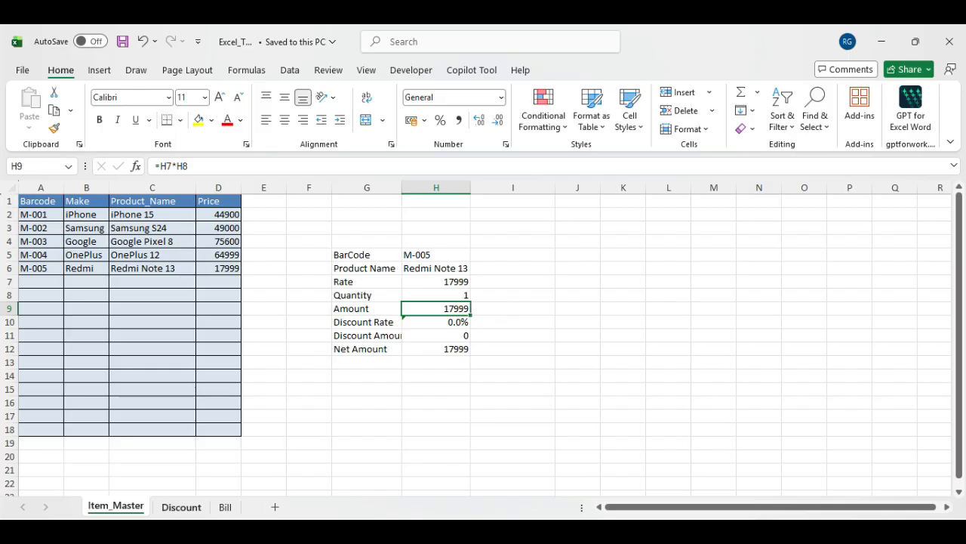
{"action": "key", "text": "ctrl+Page_Down"}
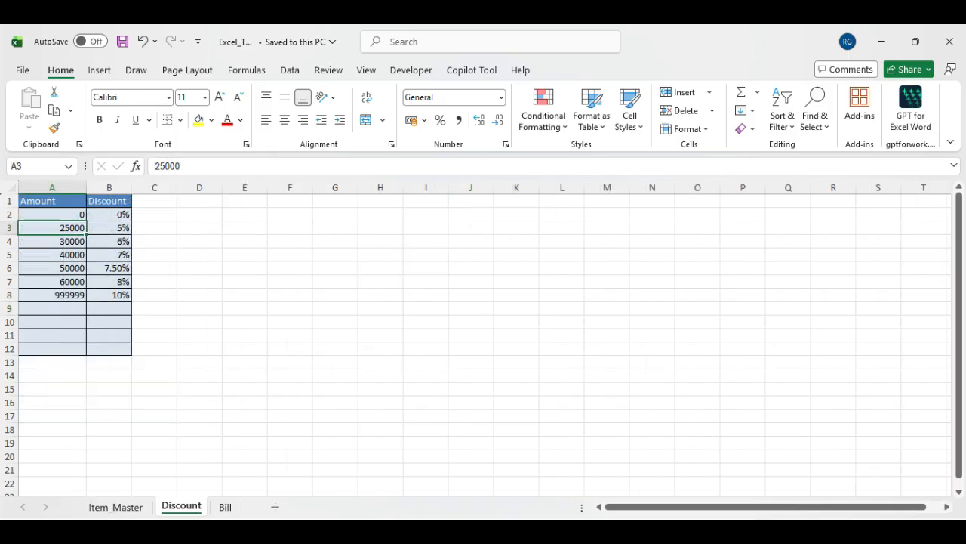
{"action": "left_click", "coordinate": [109, 214]}
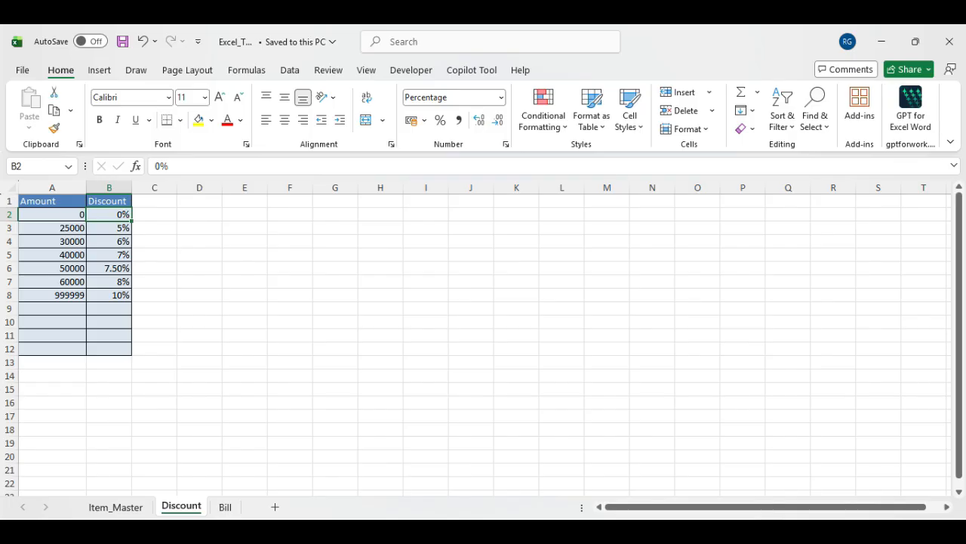
Step: Set the Quantity in Item_Master cell H8 to 2 and save the workbook
{"action": "left_click", "coordinate": [115, 507]}
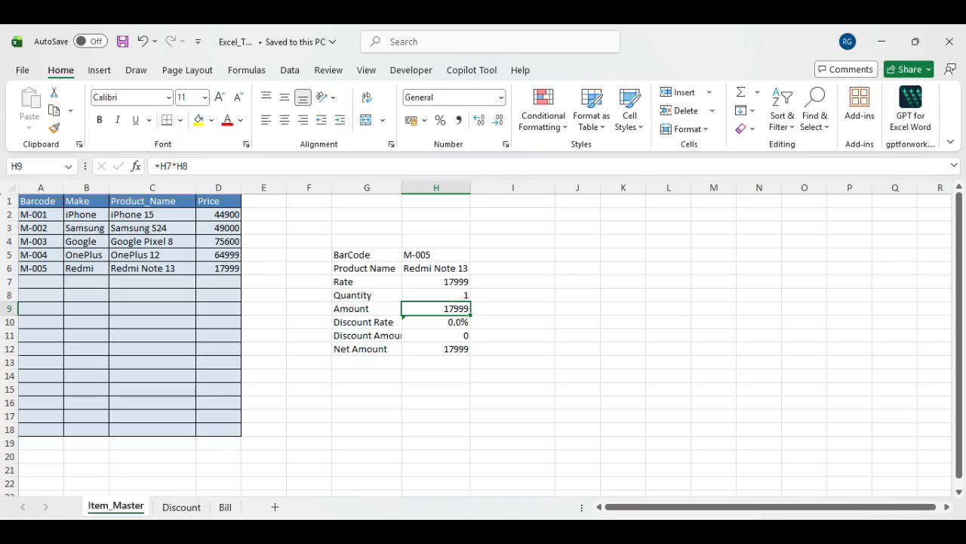
{"action": "left_click", "coordinate": [436, 296]}
{"action": "type", "text": "2"}
{"action": "key", "text": "Return"}
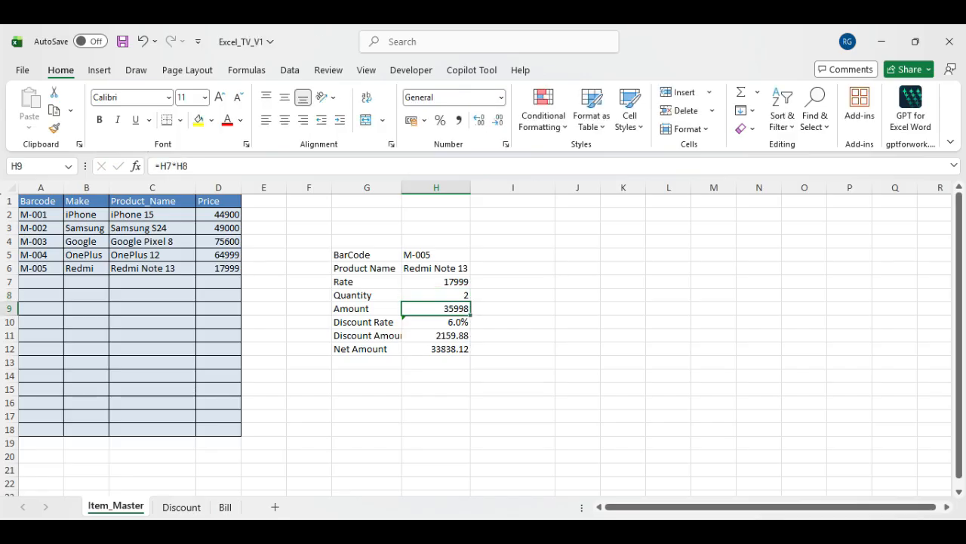
{"action": "left_click", "coordinate": [309, 376]}
{"action": "key", "text": "ctrl+s"}
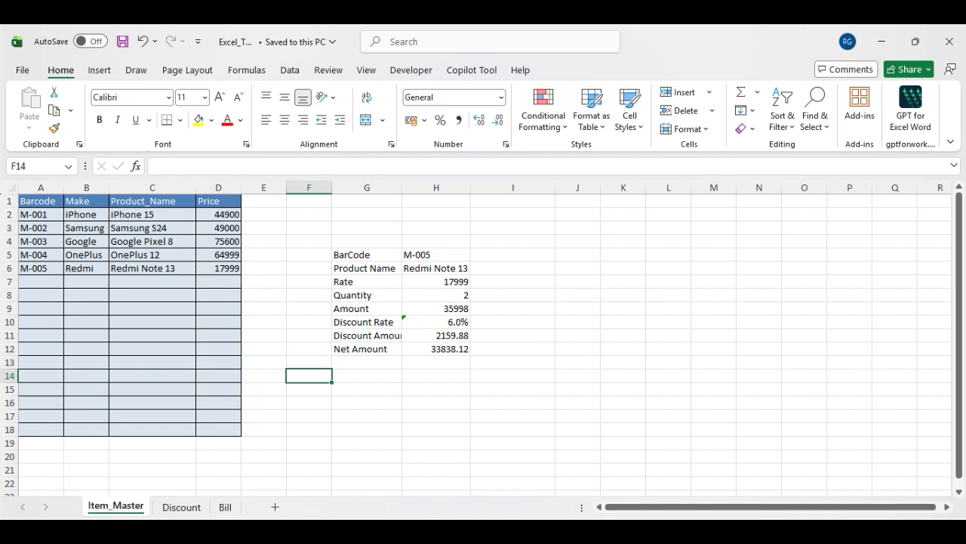
{"action": "left_click", "coordinate": [436, 269]}
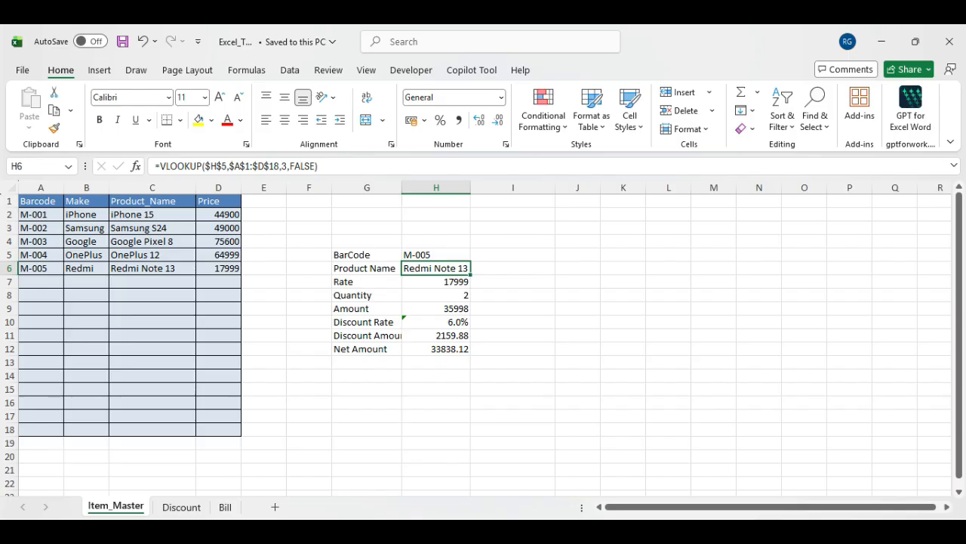
{"action": "left_click", "coordinate": [367, 390]}
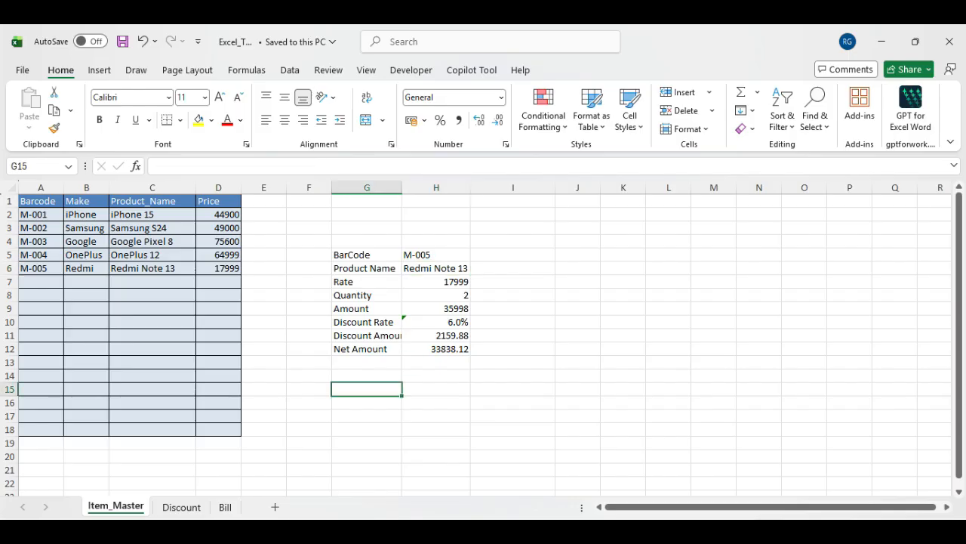
{"action": "type", "text": "X"}
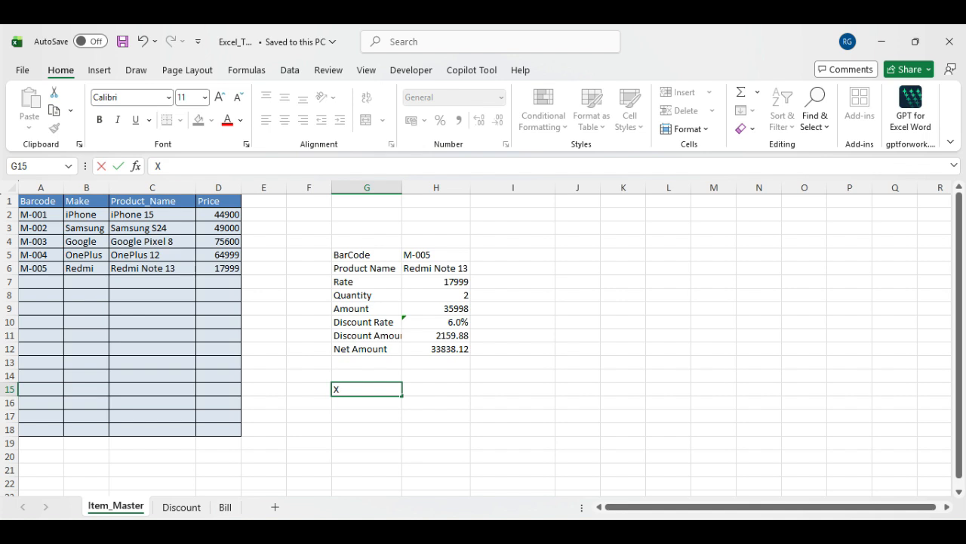
{"action": "key", "text": "BackSpace"}
{"action": "key", "text": "BackSpace"}
Step: Copy the BarCode to Amount rows G5:H9 in Item_Master and paste them at cell G15
{"action": "left_click", "coordinate": [367, 256]}
{"action": "left_click_drag", "start_coordinate": [366, 255], "coordinate": [436, 309]}
{"action": "key", "text": "ctrl+c"}
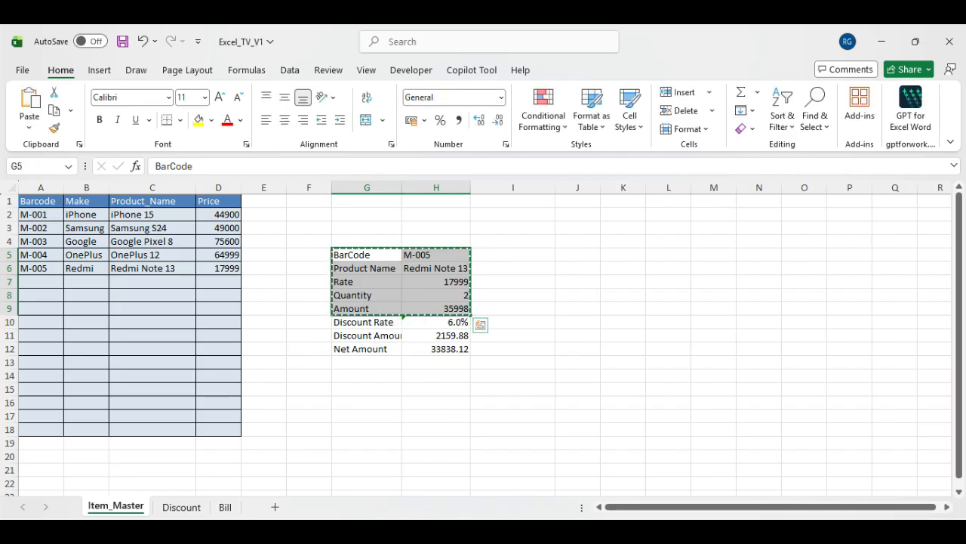
{"action": "left_click", "coordinate": [367, 390]}
{"action": "key", "text": "ctrl+v"}
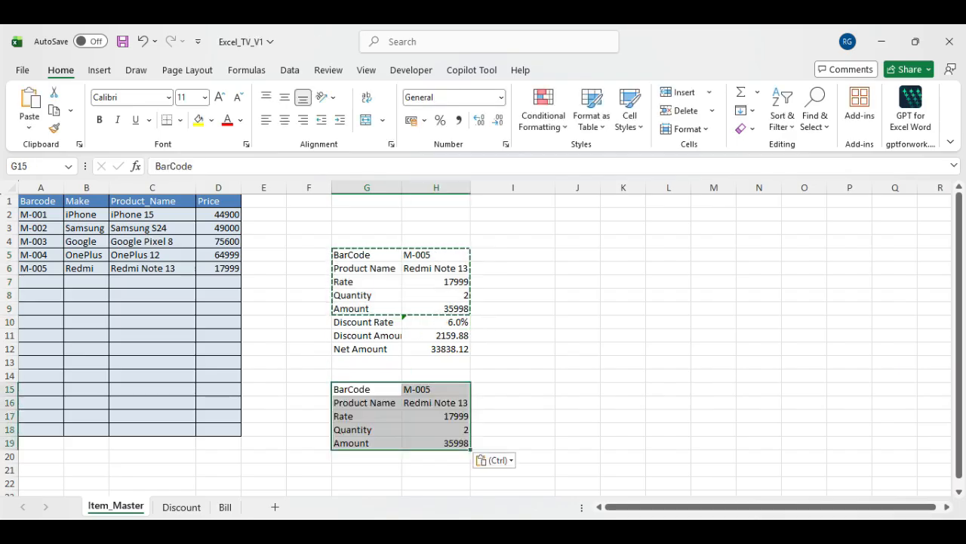
Step: Add the bold heading "Xlookup" in cell G14 above the copied block
{"action": "left_click", "coordinate": [367, 376]}
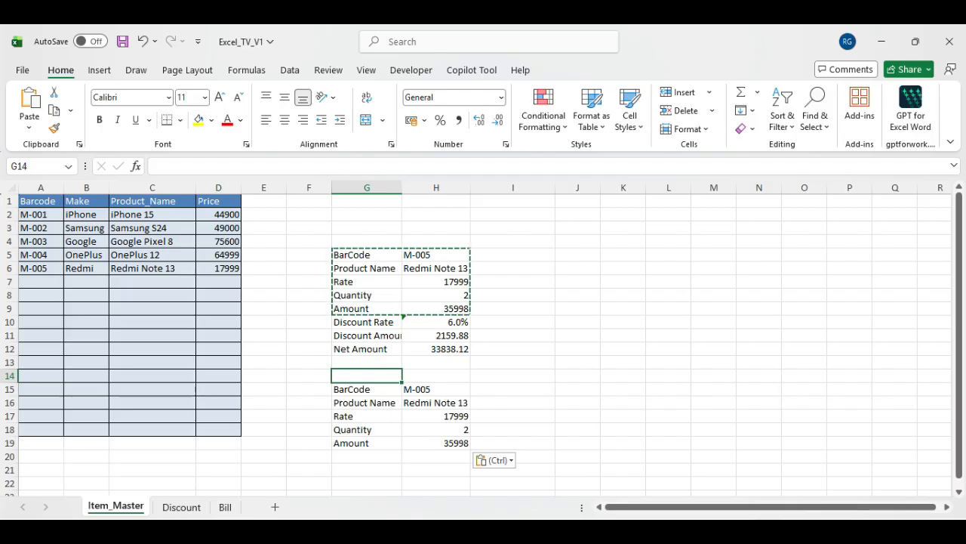
{"action": "type", "text": "Xlo"}
{"action": "key", "text": "BackSpace"}
{"action": "key", "text": "BackSpace"}
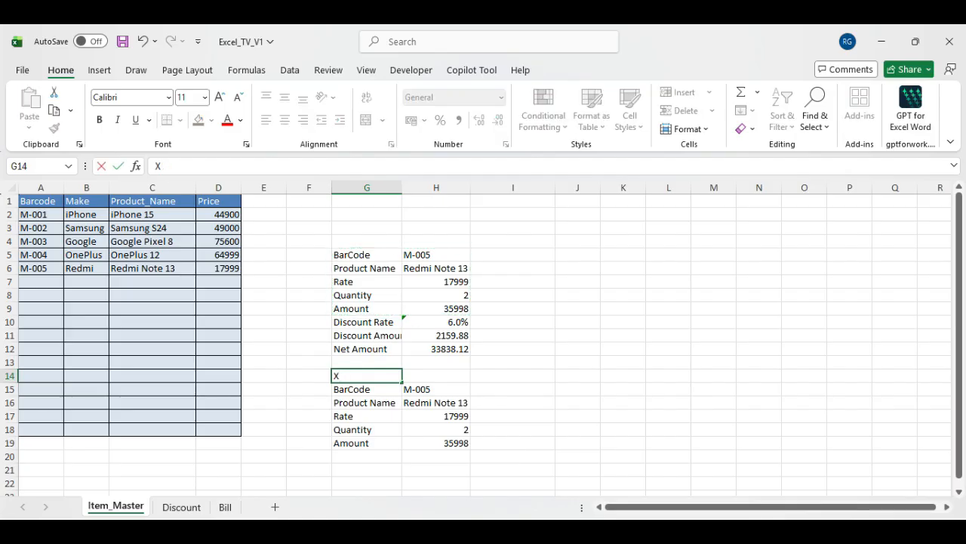
{"action": "type", "text": "l"}
{"action": "key", "text": "BackSpace"}
{"action": "type", "text": "Lookup\\"}
{"action": "key", "text": "BackSpace"}
{"action": "key", "text": "Return"}
{"action": "key", "text": "Left"}
{"action": "left_click", "coordinate": [367, 376]}
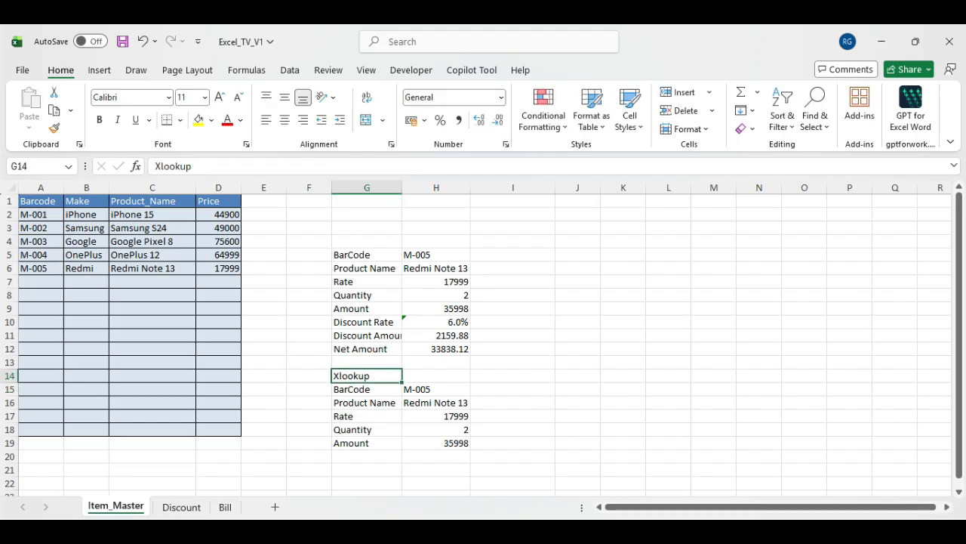
{"action": "key", "text": "ctrl+b"}
Step: Add the bold heading "Vlookup" in cell G4 above the first lookup block
{"action": "left_click", "coordinate": [367, 242]}
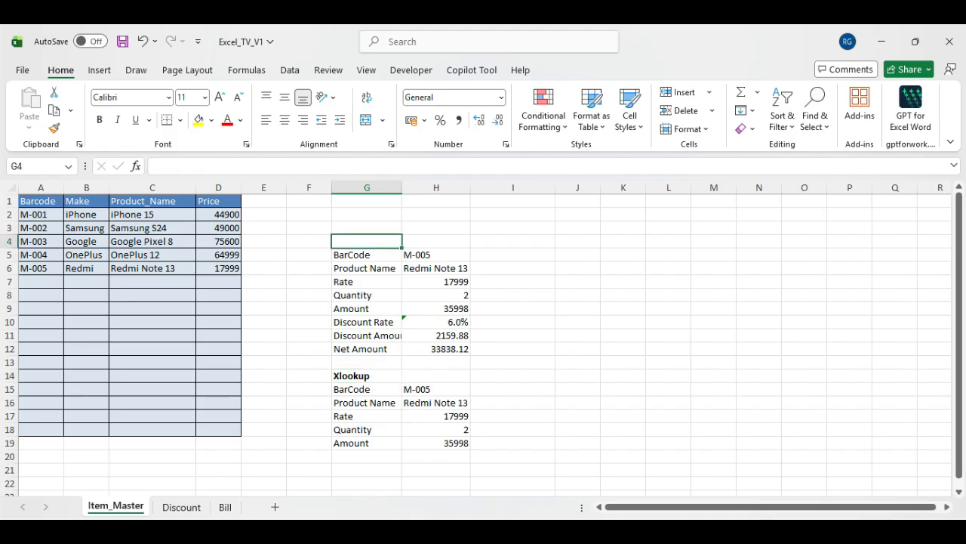
{"action": "type", "text": "V"}
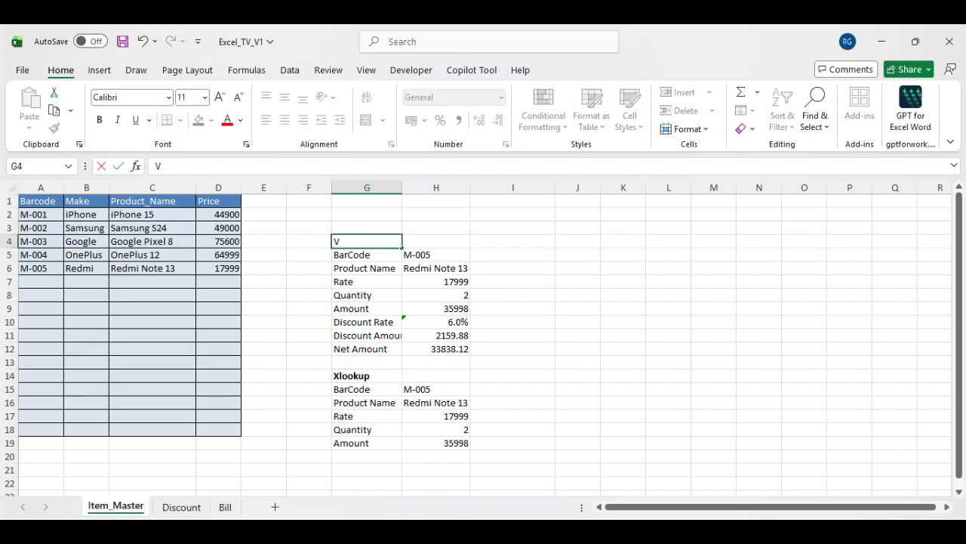
{"action": "type", "text": "lookup"}
{"action": "key", "text": "Return"}
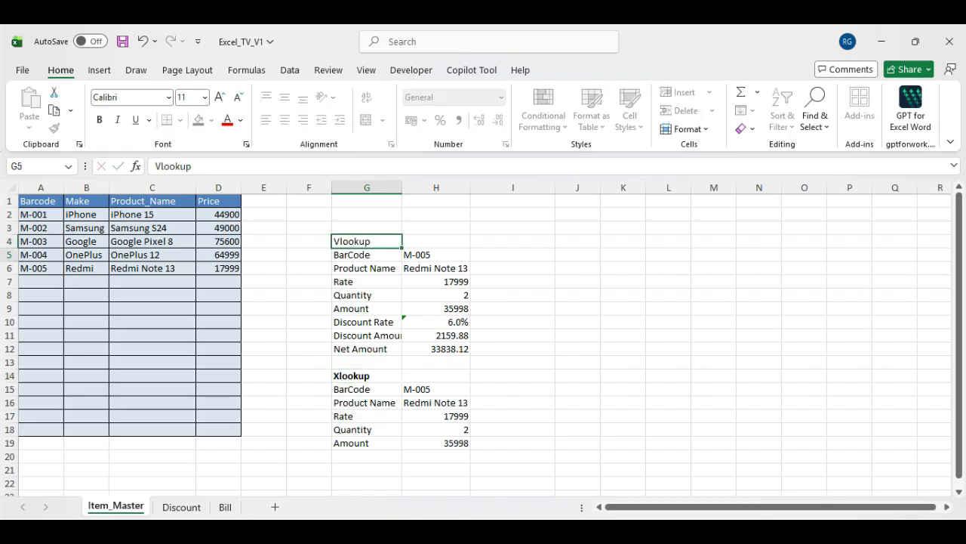
{"action": "left_click", "coordinate": [367, 242]}
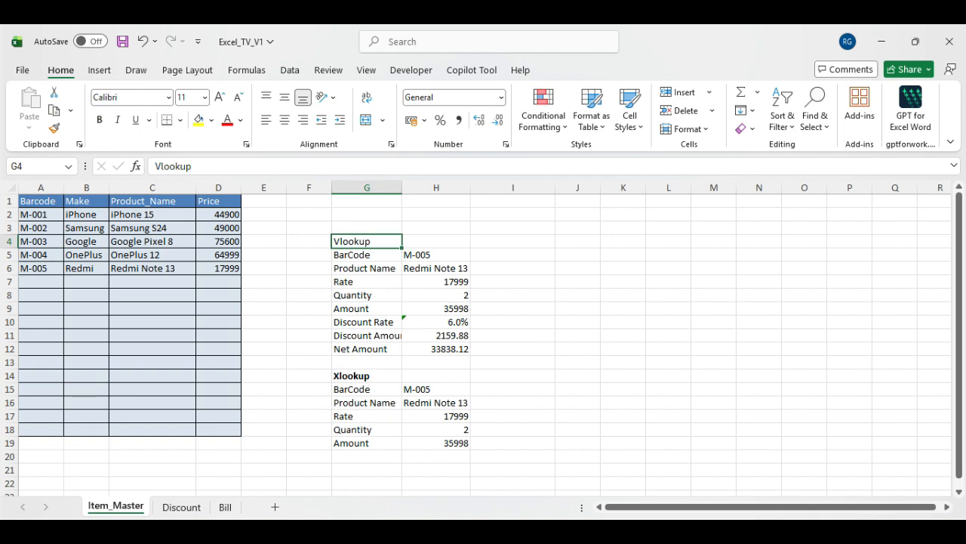
{"action": "key", "text": "ctrl+b"}
Step: Merge and center the Vlookup heading across G4:H4 and the Xlookup heading across G14:H14
{"action": "key", "text": "shift+Right"}
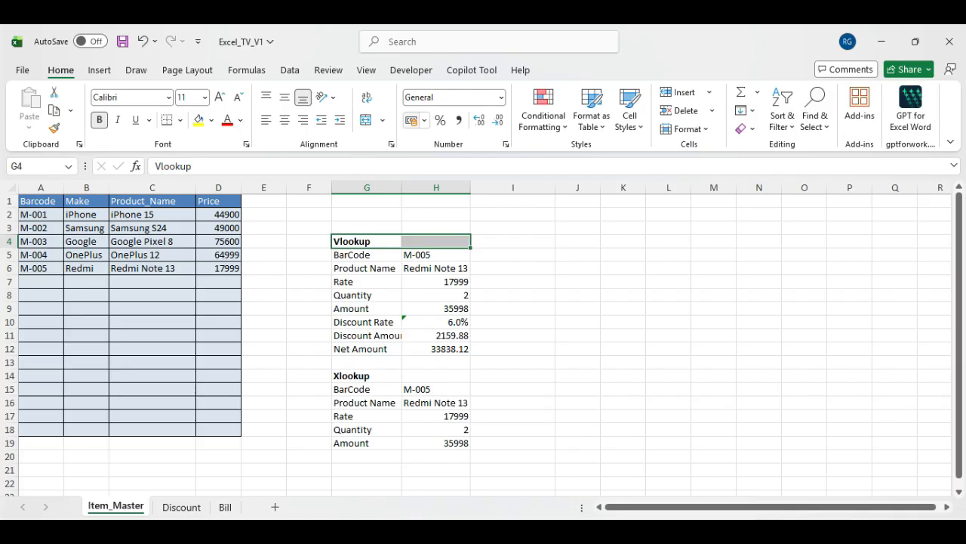
{"action": "left_click", "coordinate": [411, 120]}
{"action": "left_click", "coordinate": [425, 120]}
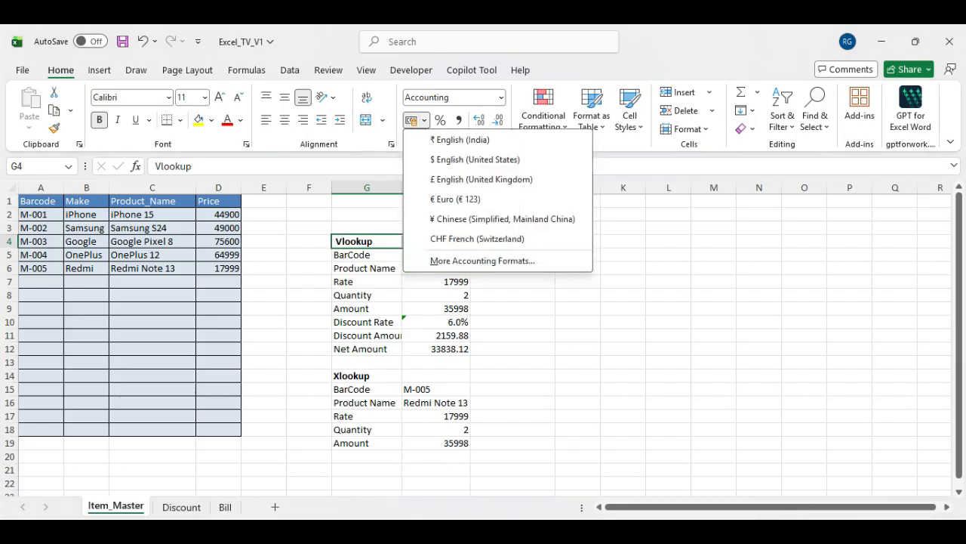
{"action": "left_click", "coordinate": [424, 120]}
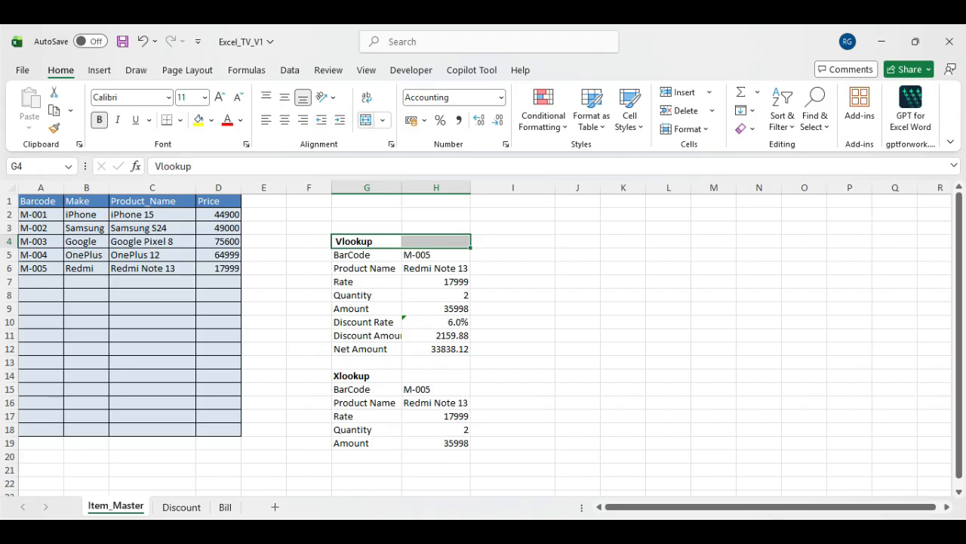
{"action": "left_click", "coordinate": [365, 120]}
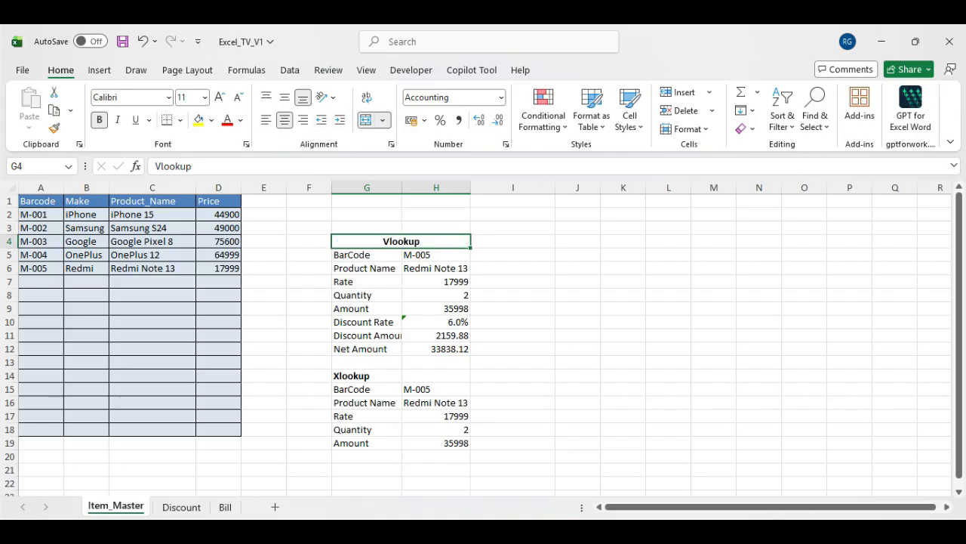
{"action": "left_click_drag", "start_coordinate": [367, 375], "coordinate": [436, 376]}
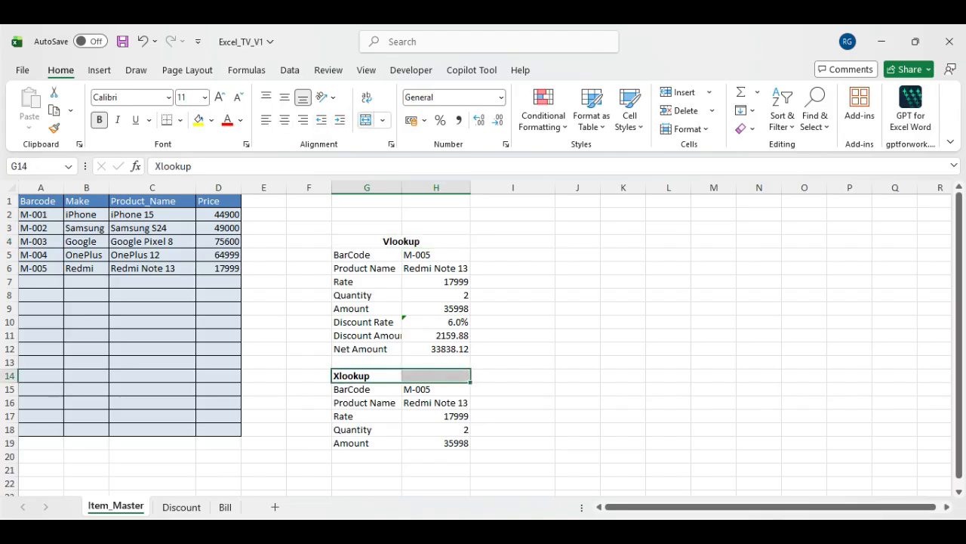
{"action": "left_click", "coordinate": [366, 120]}
Step: Clear the copied Product Name and Rate formulas from H16:H17 in the Xlookup block
{"action": "left_click", "coordinate": [367, 416]}
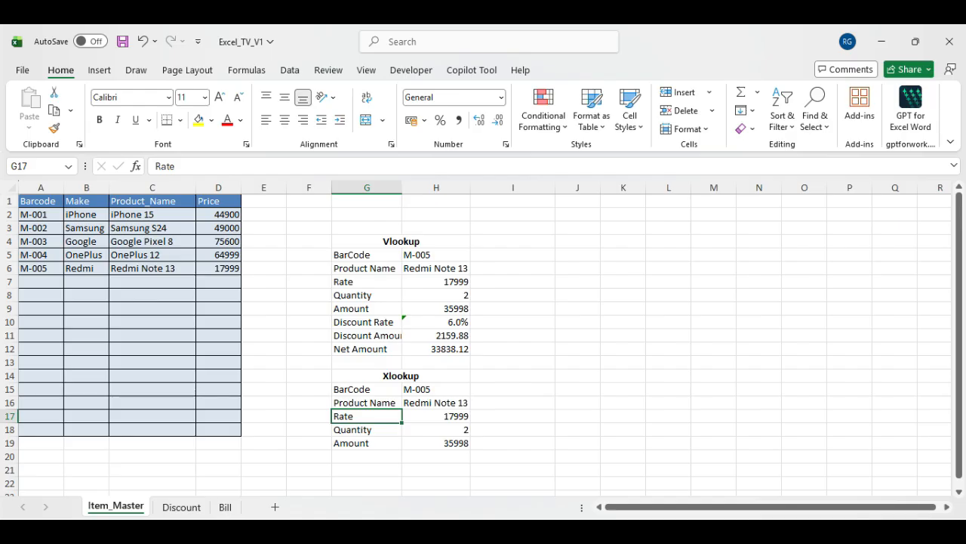
{"action": "left_click", "coordinate": [367, 443]}
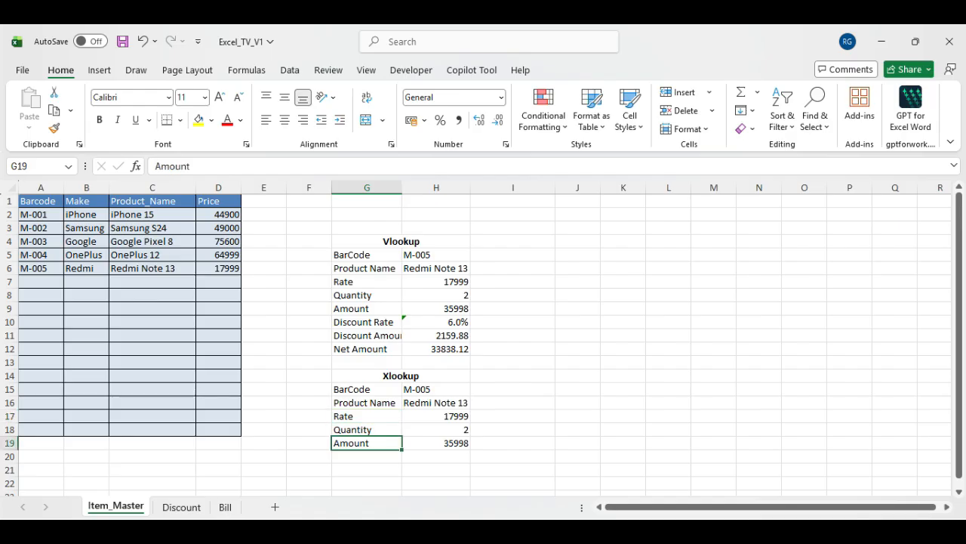
{"action": "left_click_drag", "start_coordinate": [437, 402], "coordinate": [437, 444]}
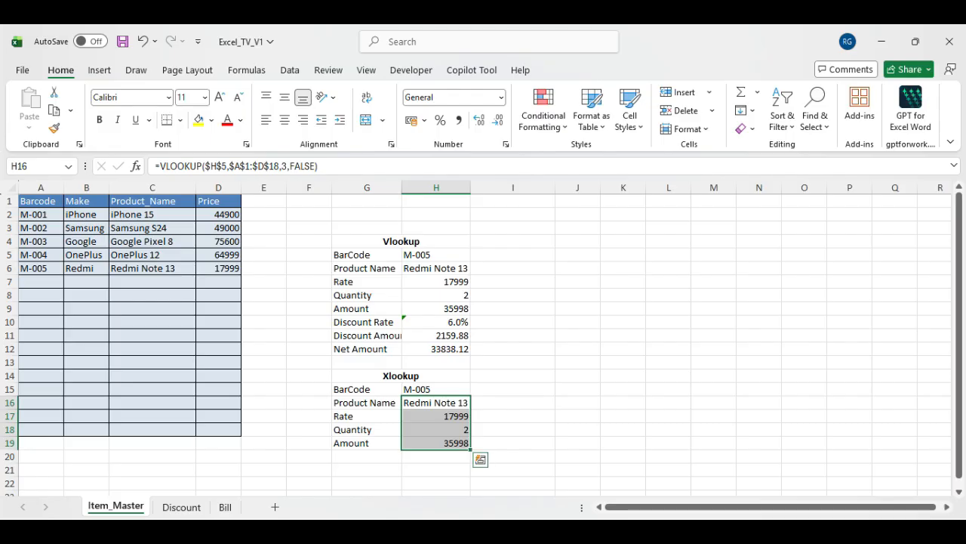
{"action": "left_click_drag", "start_coordinate": [436, 403], "coordinate": [437, 416]}
{"action": "key", "text": "Delete"}
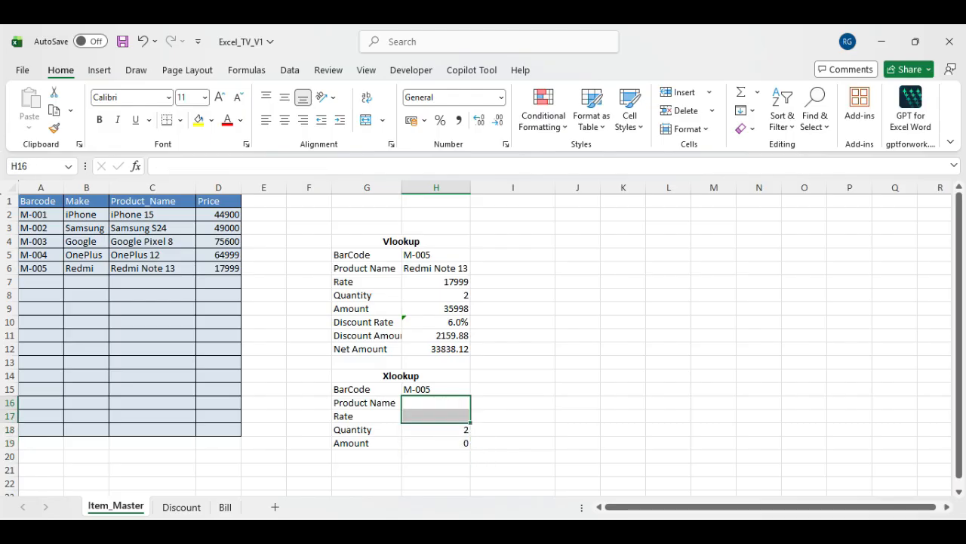
Step: Enter =XLOOKUP(H15,A1:D18,C1:C18,,0) in cell H16 to look up the Product Name with an exact match
{"action": "left_click", "coordinate": [436, 402]}
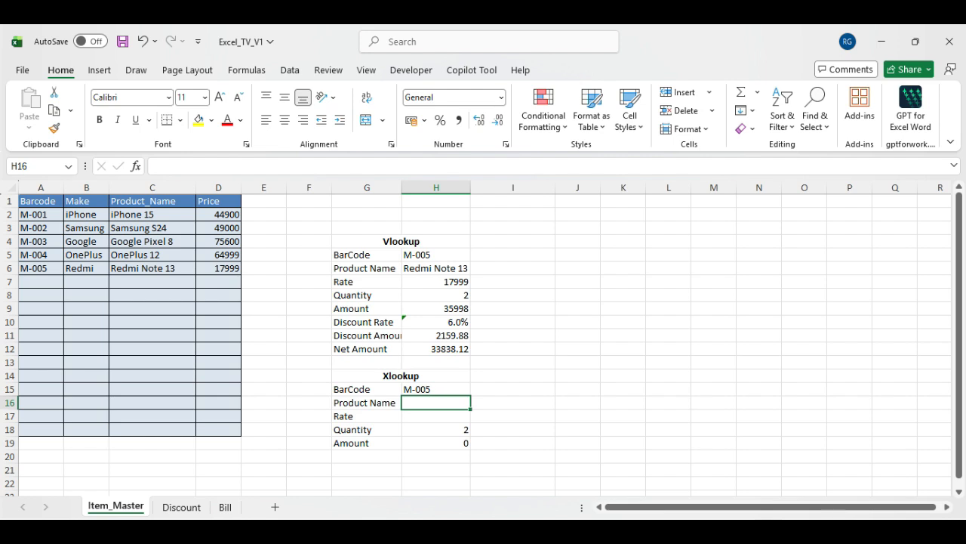
{"action": "type", "text": "=xl"}
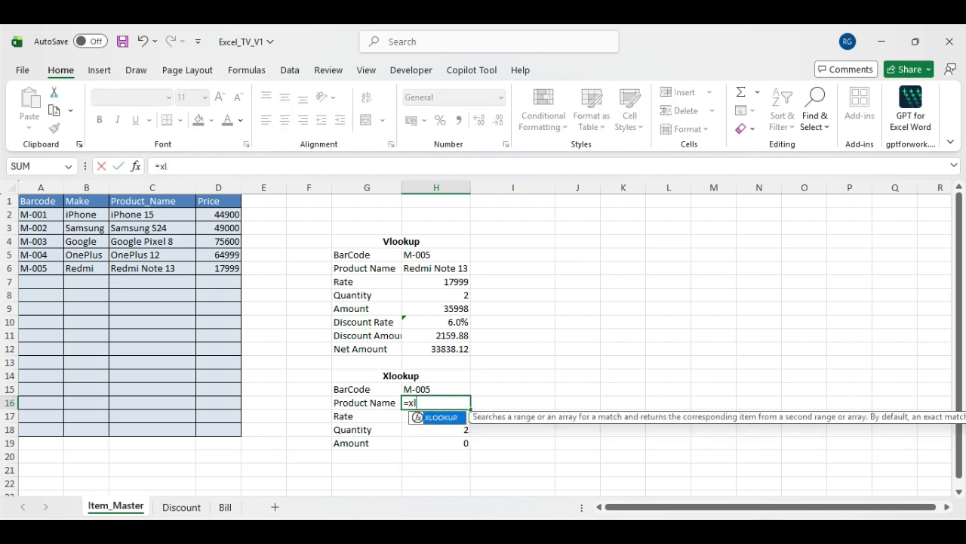
{"action": "type", "text": "ookup("}
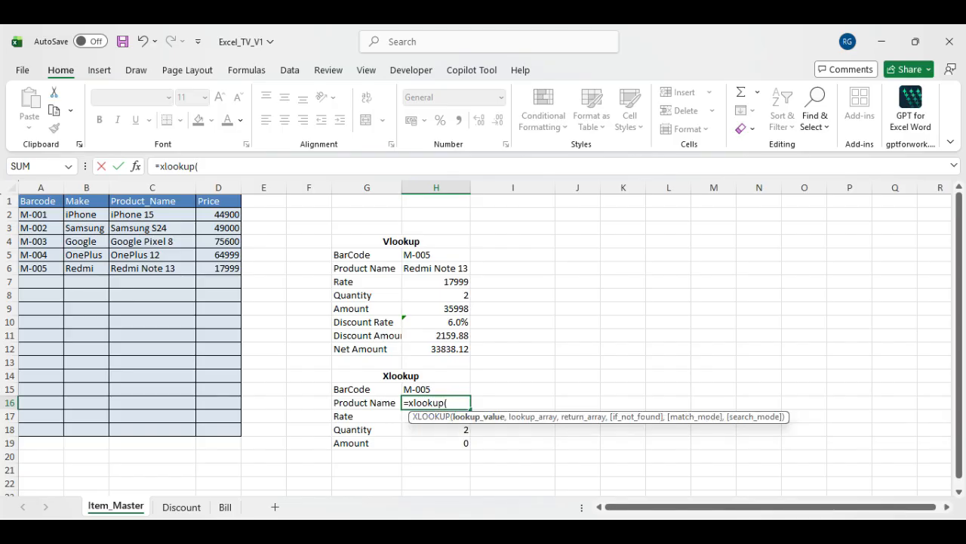
{"action": "key", "text": "Up"}
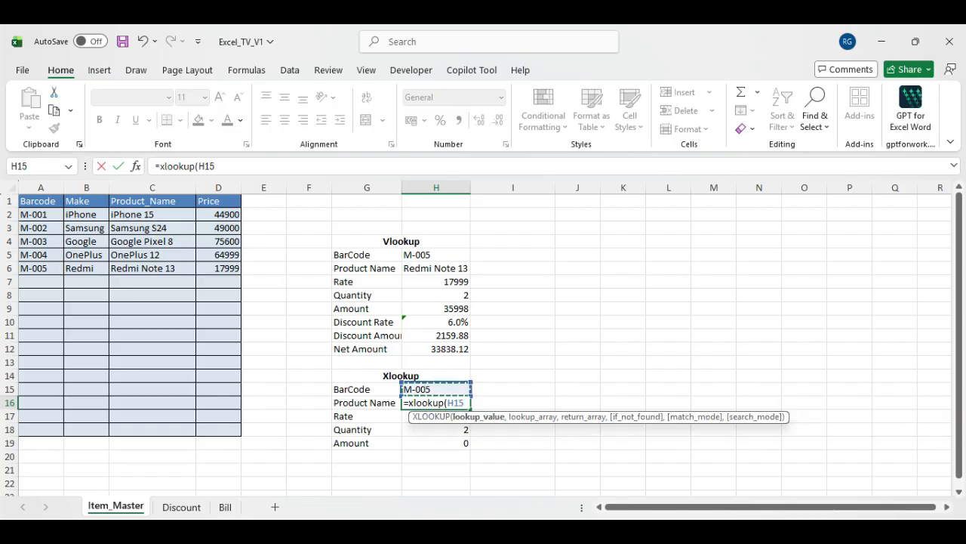
{"action": "type", "text": ","}
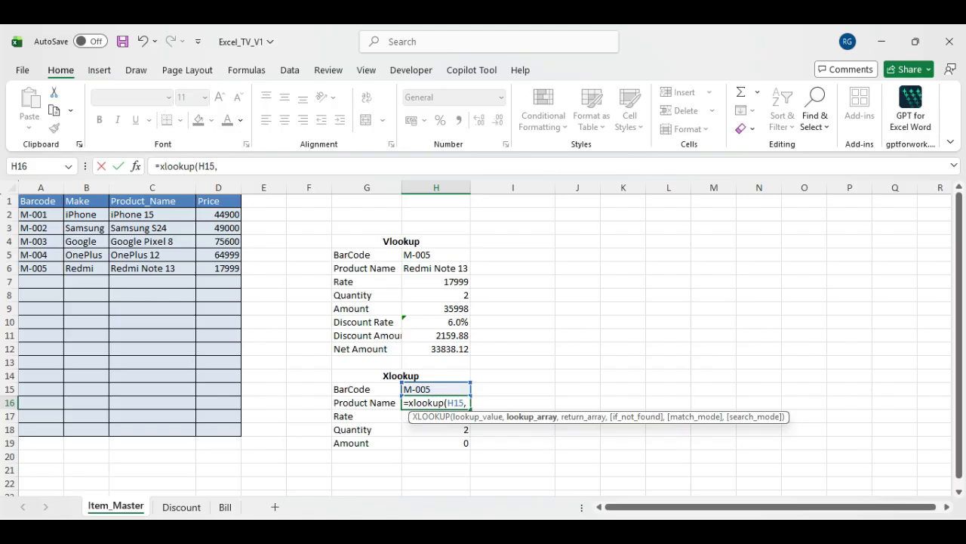
{"action": "left_click_drag", "start_coordinate": [37, 201], "coordinate": [230, 435]}
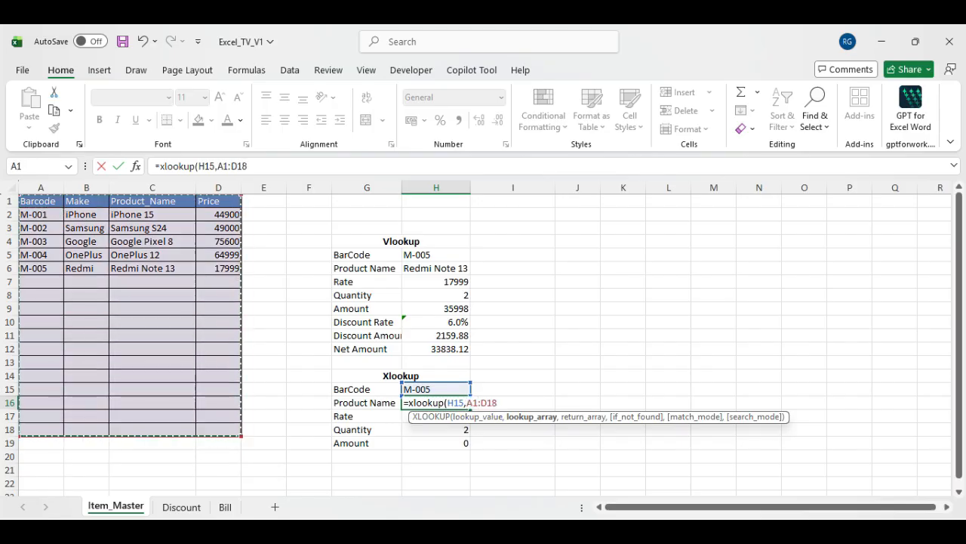
{"action": "type", "text": ","}
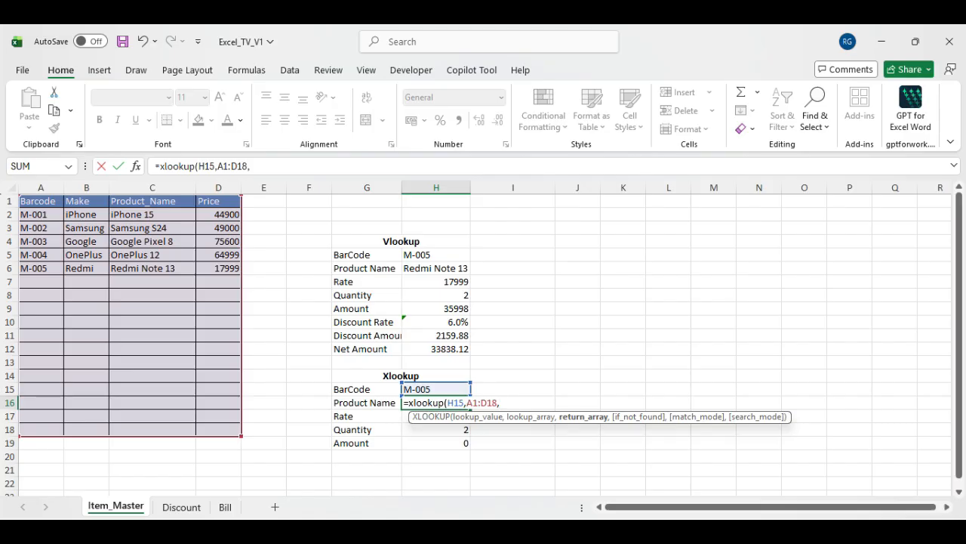
{"action": "type", "text": ","}
{"action": "key", "text": "BackSpace"}
{"action": "left_click_drag", "start_coordinate": [152, 201], "coordinate": [181, 430]}
{"action": "type", "text": ","}
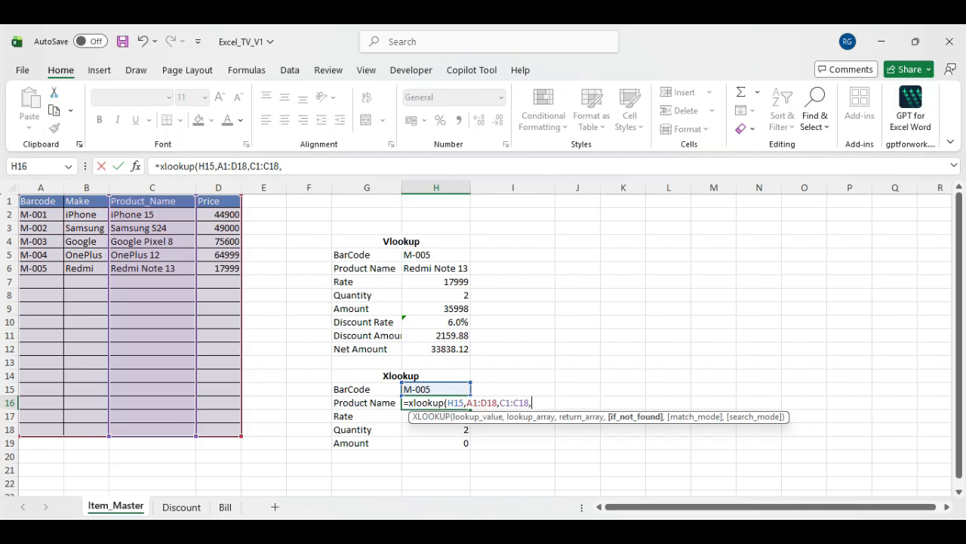
{"action": "type", "text": ","}
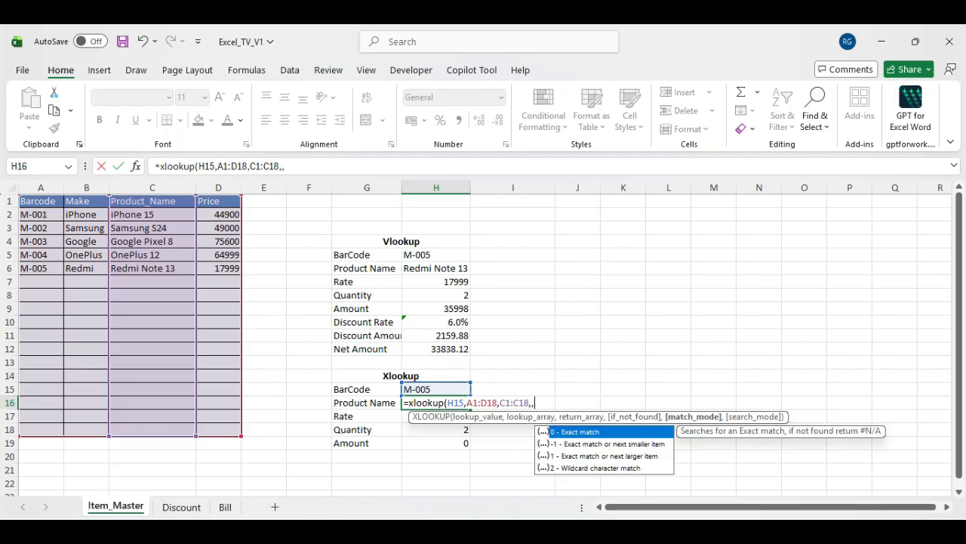
{"action": "type", "text": "0)"}
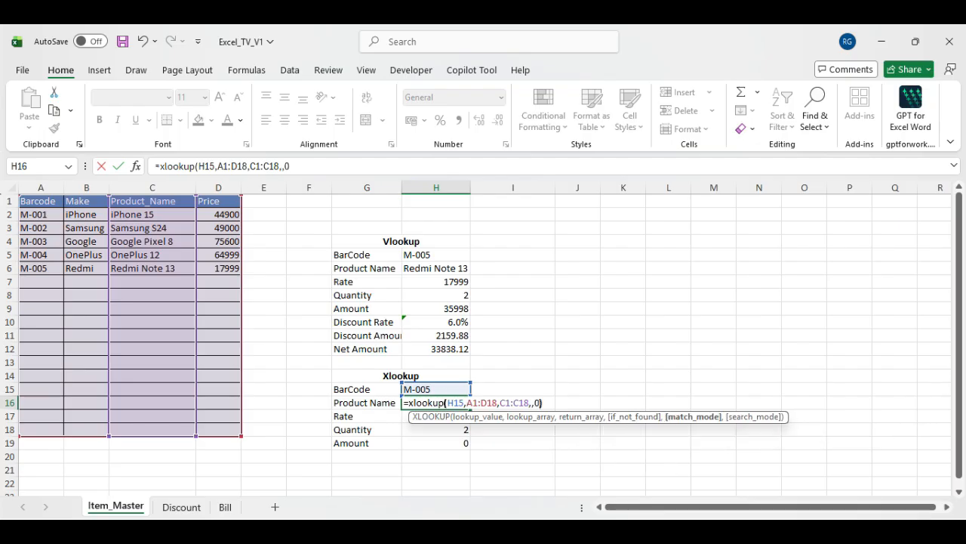
{"action": "key", "text": "Return"}
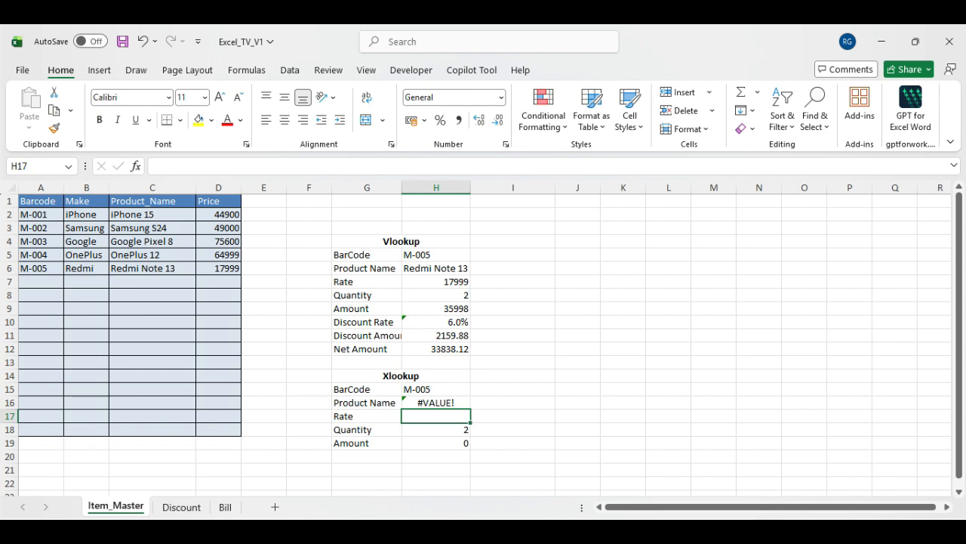
Step: Change the lookup array of the XLOOKUP formula in H16 to the Barcode range A1:A18
{"action": "key", "text": "Up"}
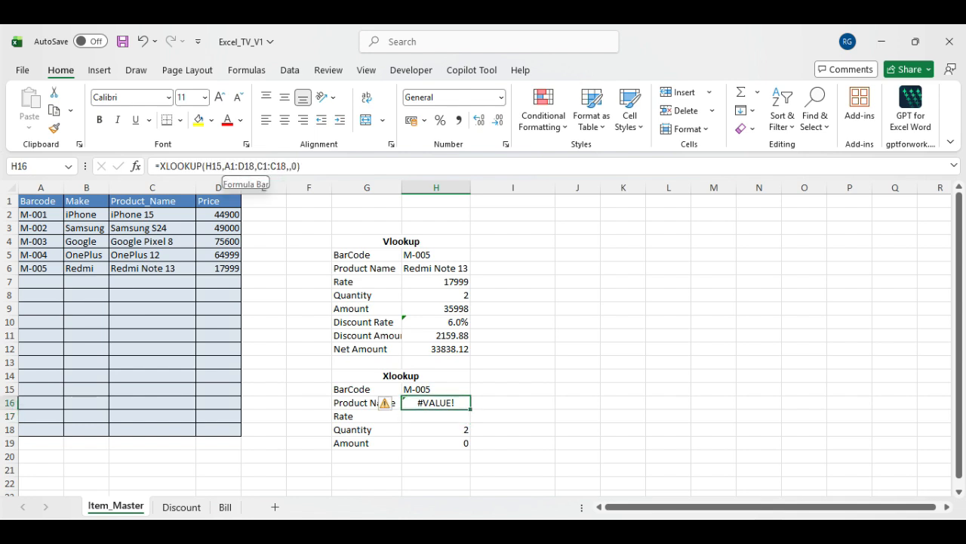
{"action": "left_click_drag", "start_coordinate": [225, 166], "coordinate": [255, 167]}
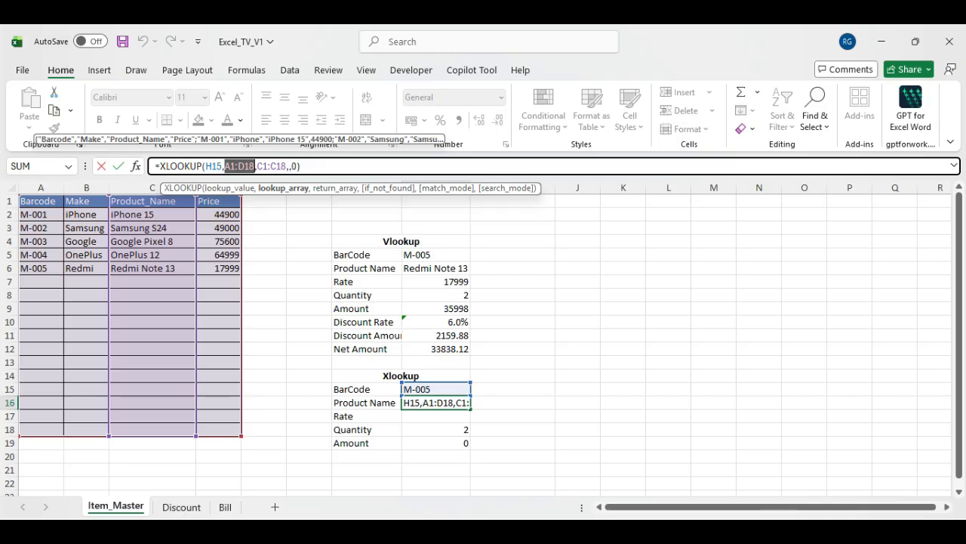
{"action": "key", "text": "BackSpace"}
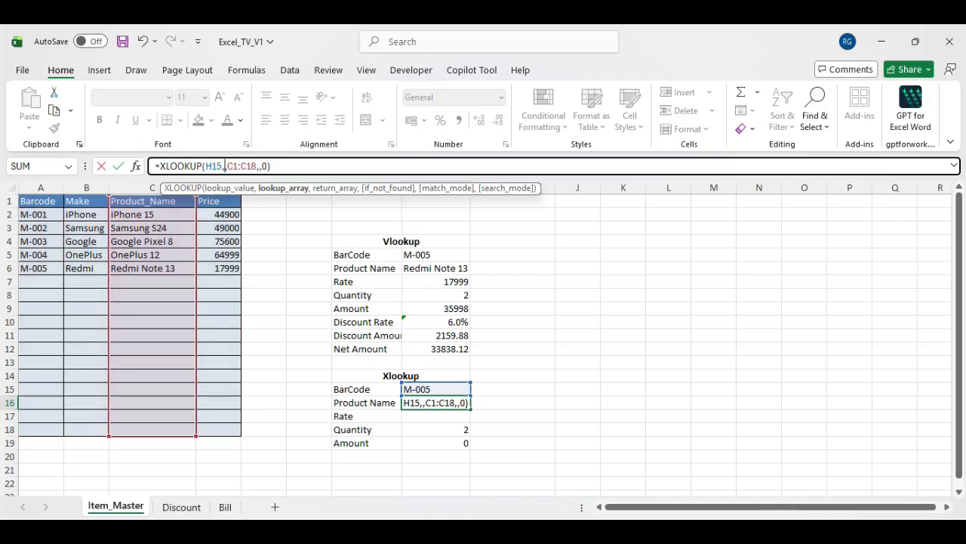
{"action": "left_click_drag", "start_coordinate": [40, 201], "coordinate": [45, 430]}
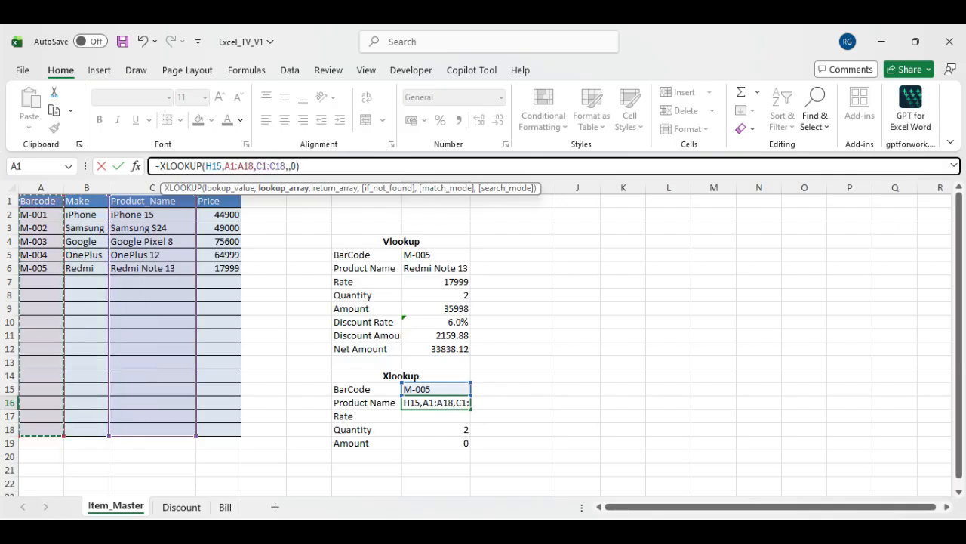
{"action": "key", "text": "Return"}
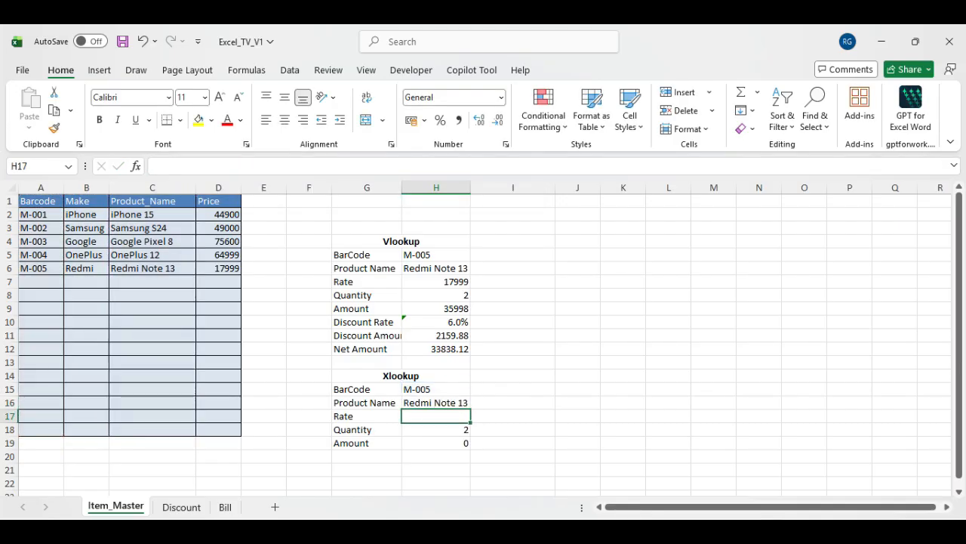
Step: Examine the lookup array and return array arguments of the XLOOKUP formula in H16
{"action": "left_click", "coordinate": [435, 402]}
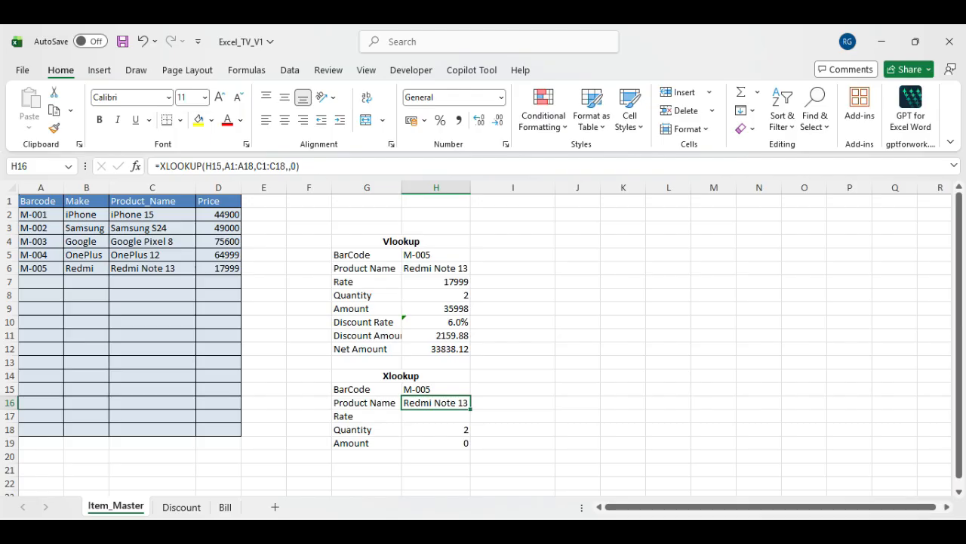
{"action": "key", "text": "F2"}
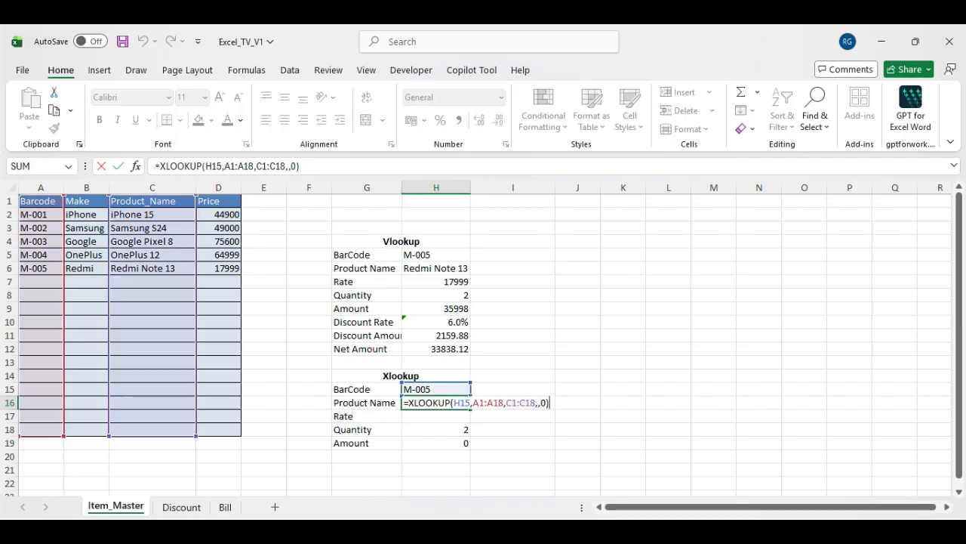
{"action": "left_click_drag", "start_coordinate": [473, 403], "coordinate": [504, 402]}
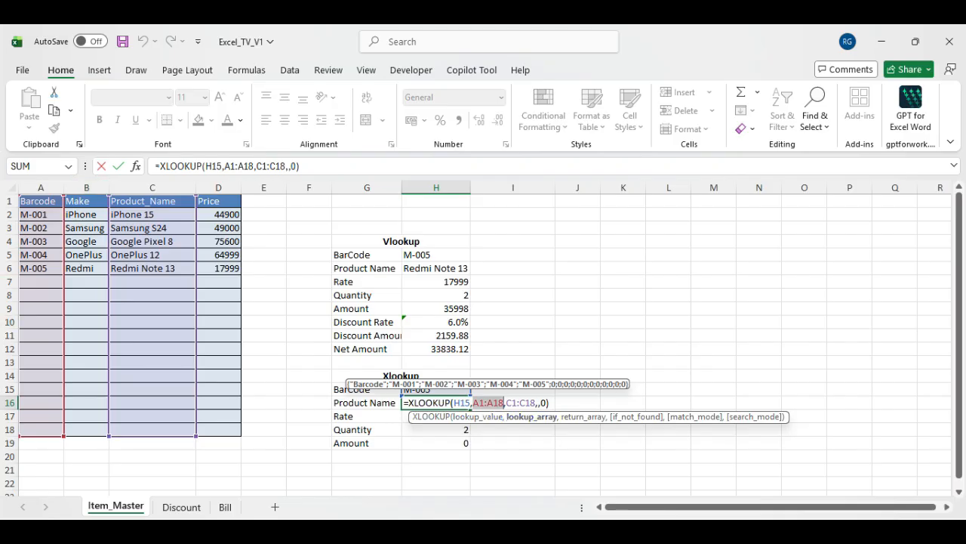
{"action": "left_click", "coordinate": [517, 403]}
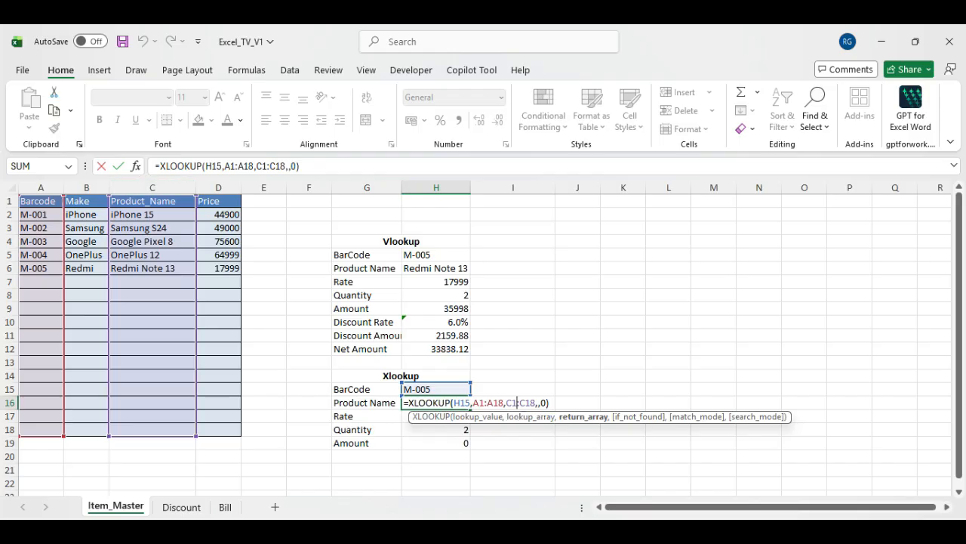
{"action": "key", "text": "Return"}
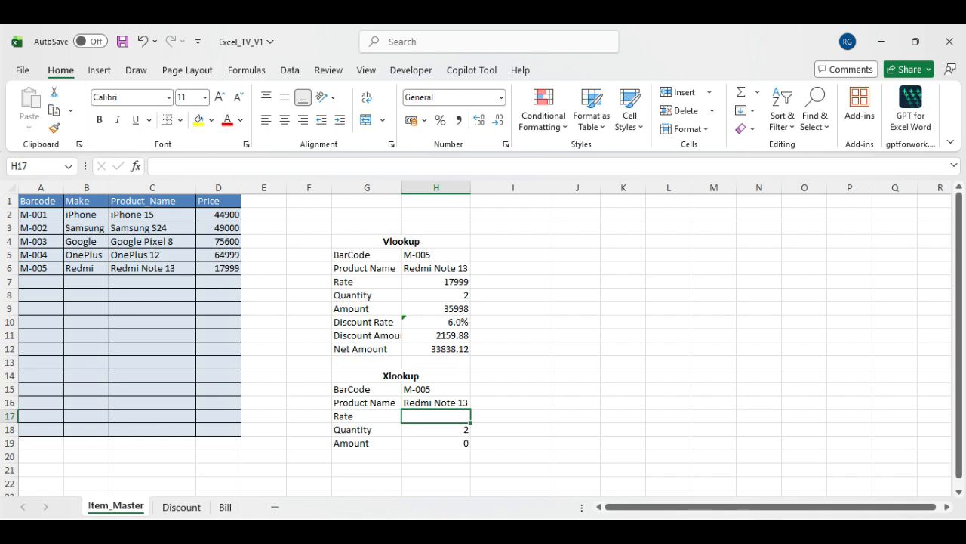
{"action": "left_click", "coordinate": [437, 402]}
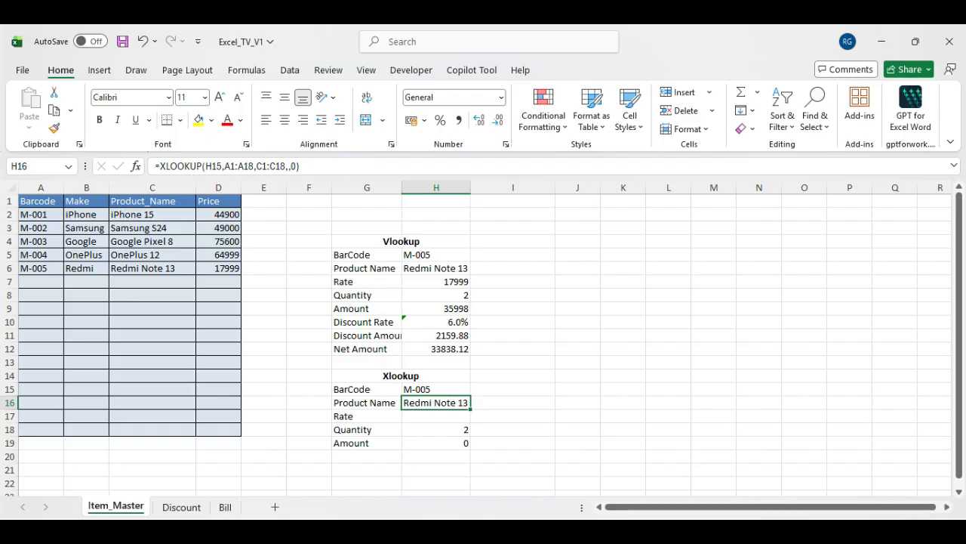
Step: Make the XLOOKUP references in H16 absolute: $H$15 as lookup value, $A$1:$A$18 as lookup array and $C$1:$C$18 as return array
{"action": "key", "text": "F2"}
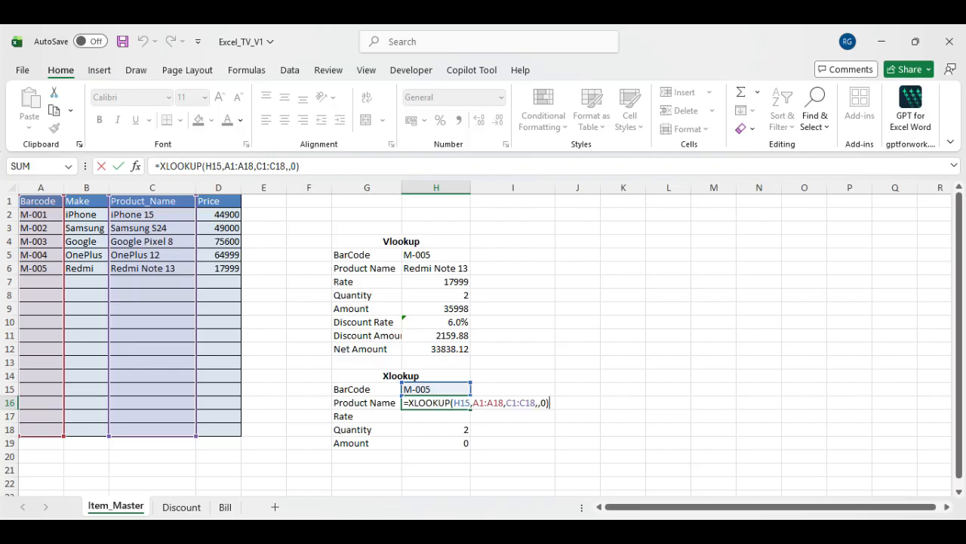
{"action": "left_click", "coordinate": [525, 403]}
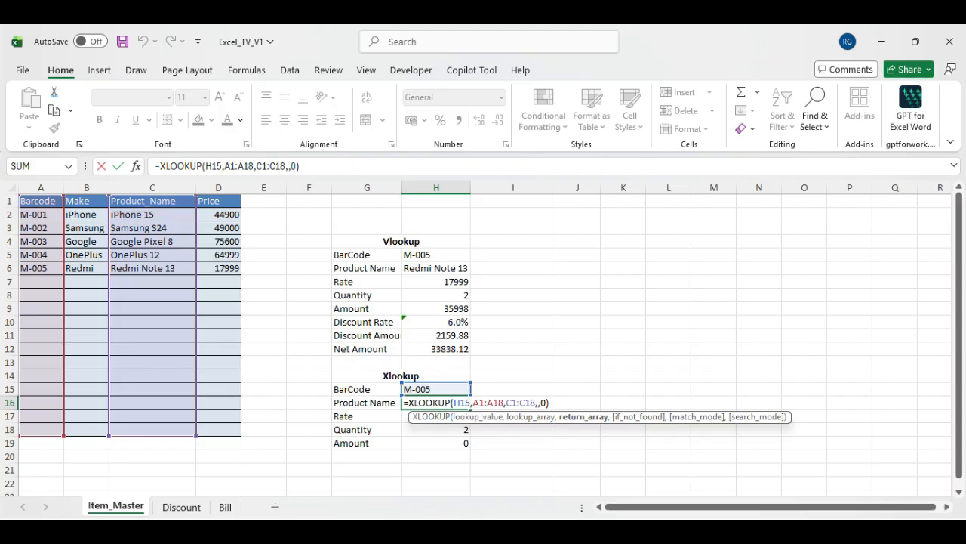
{"action": "left_click", "coordinate": [466, 402]}
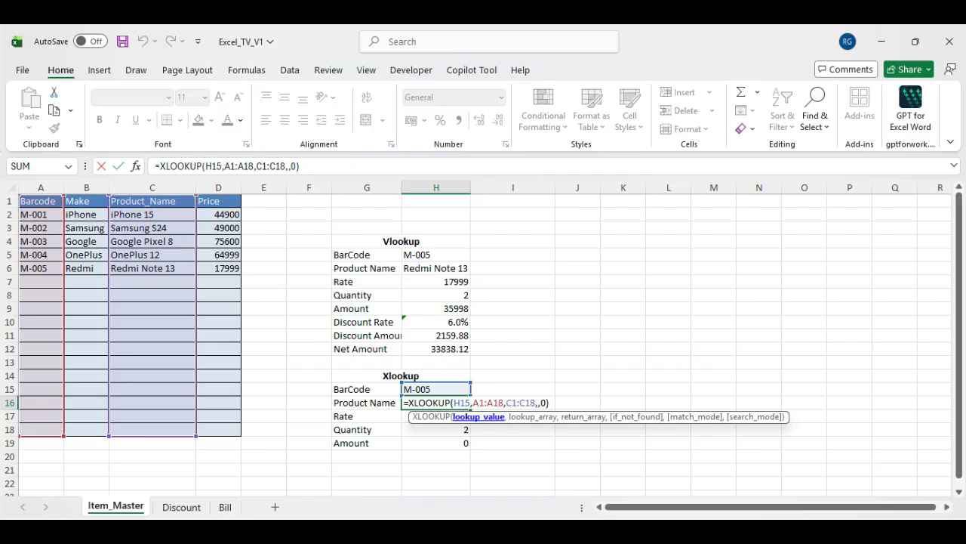
{"action": "key", "text": "F4"}
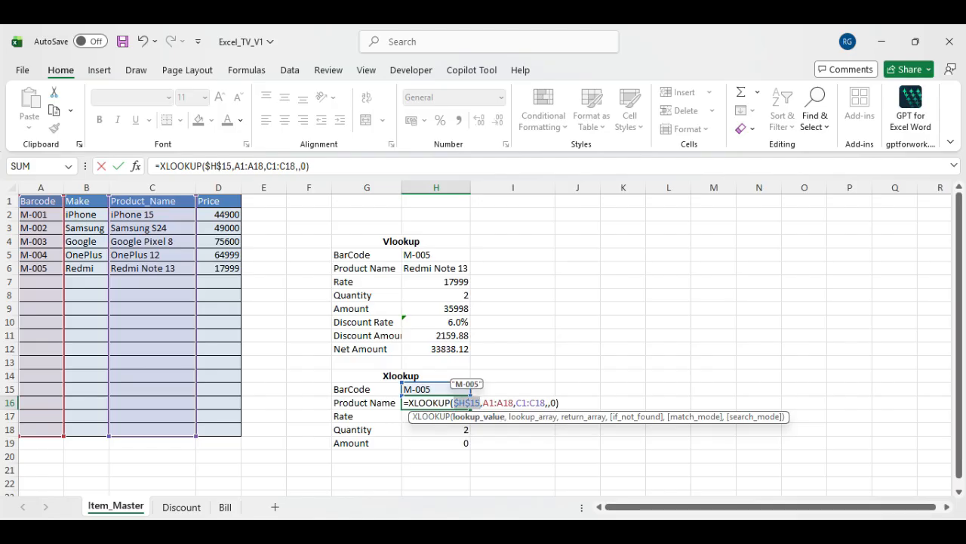
{"action": "left_click", "coordinate": [500, 403]}
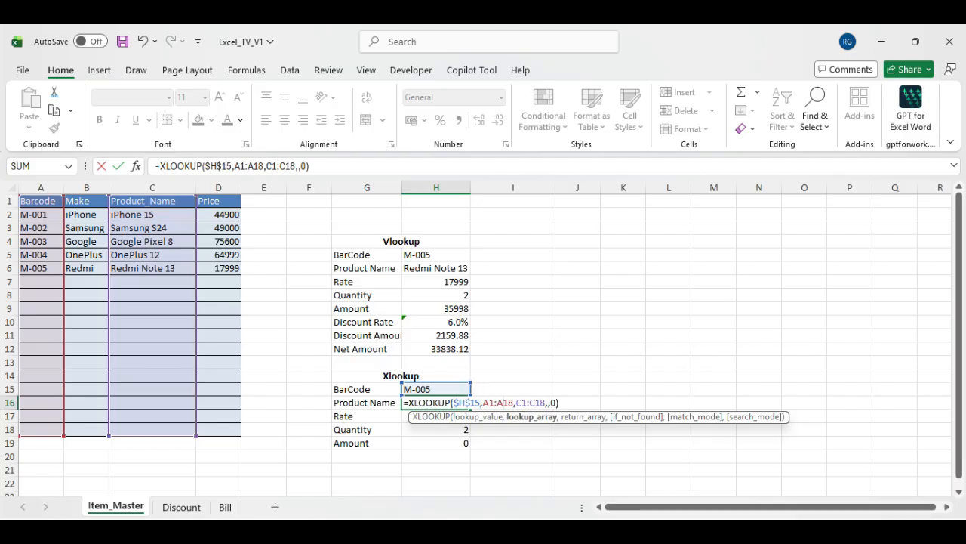
{"action": "key", "text": "F4"}
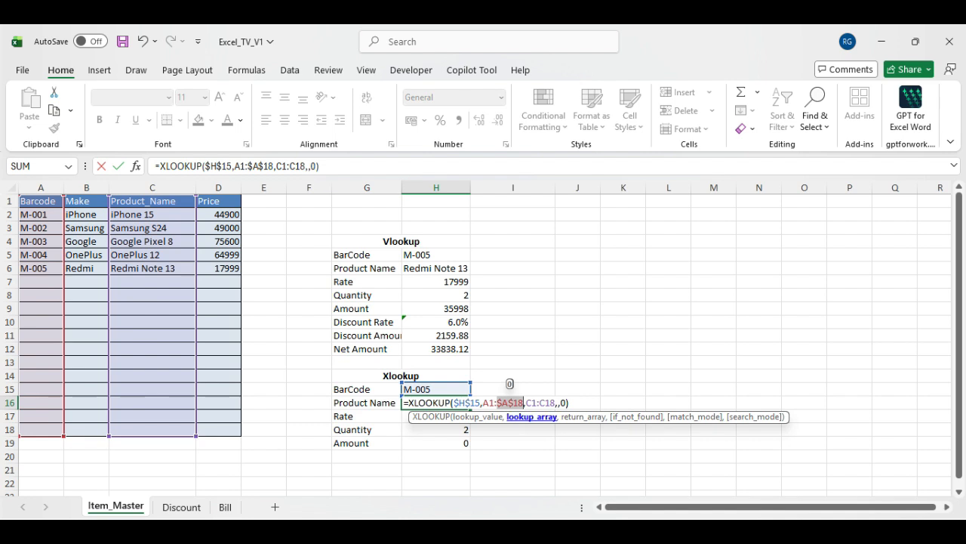
{"action": "left_click", "coordinate": [550, 402]}
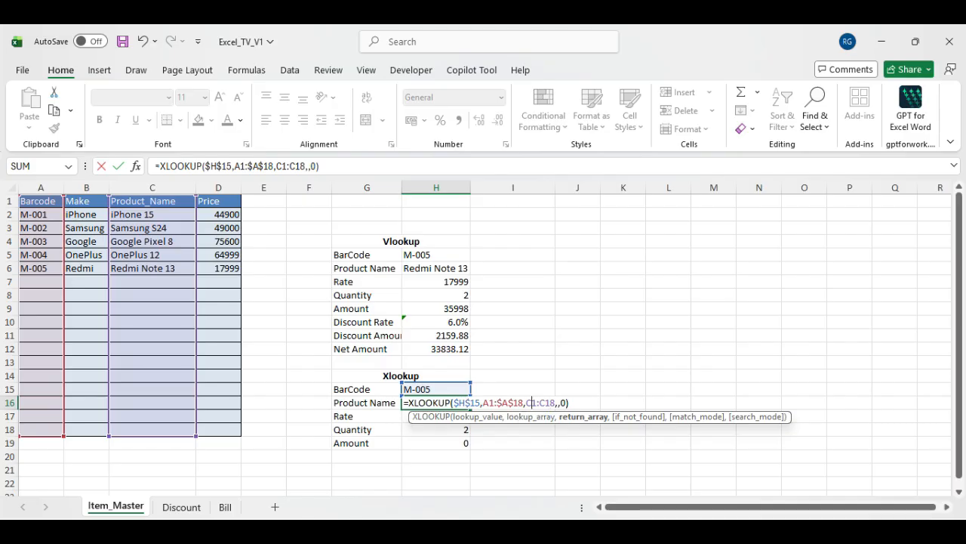
{"action": "key", "text": "F4"}
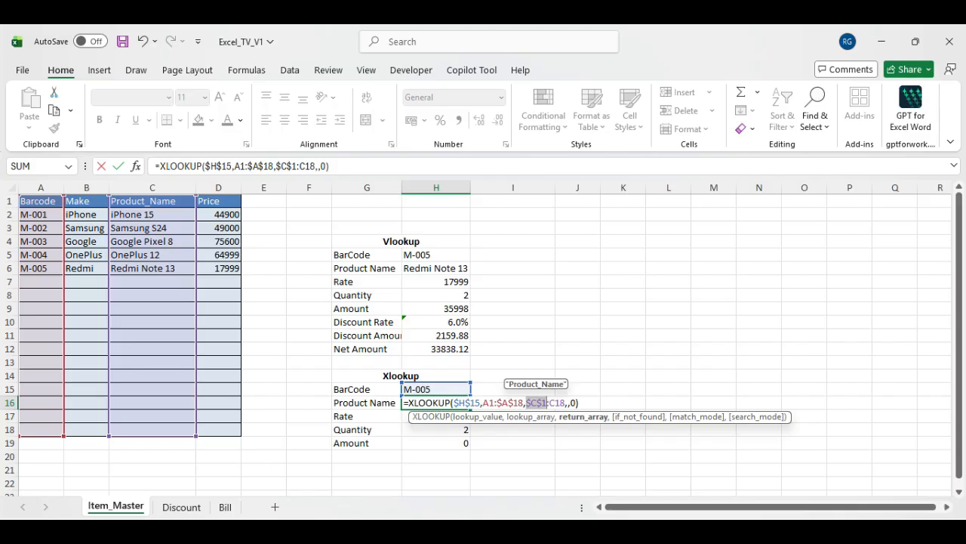
{"action": "left_click", "coordinate": [558, 402]}
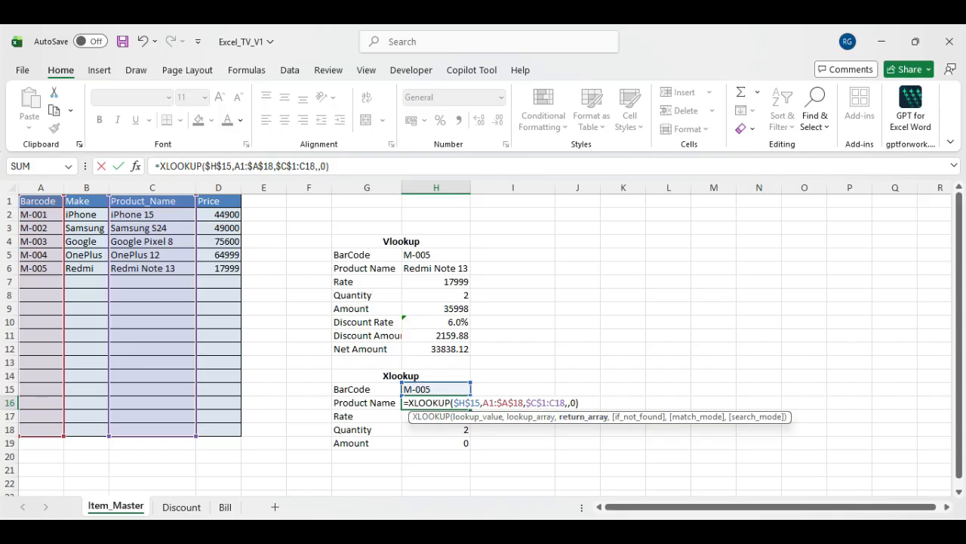
{"action": "left_click", "coordinate": [489, 402]}
{"action": "key", "text": "F4"}
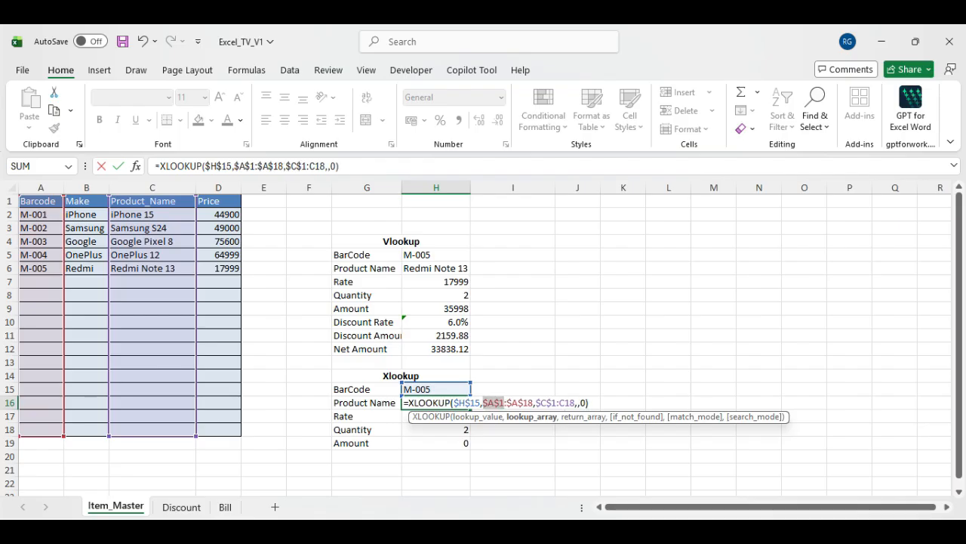
{"action": "left_click", "coordinate": [566, 402]}
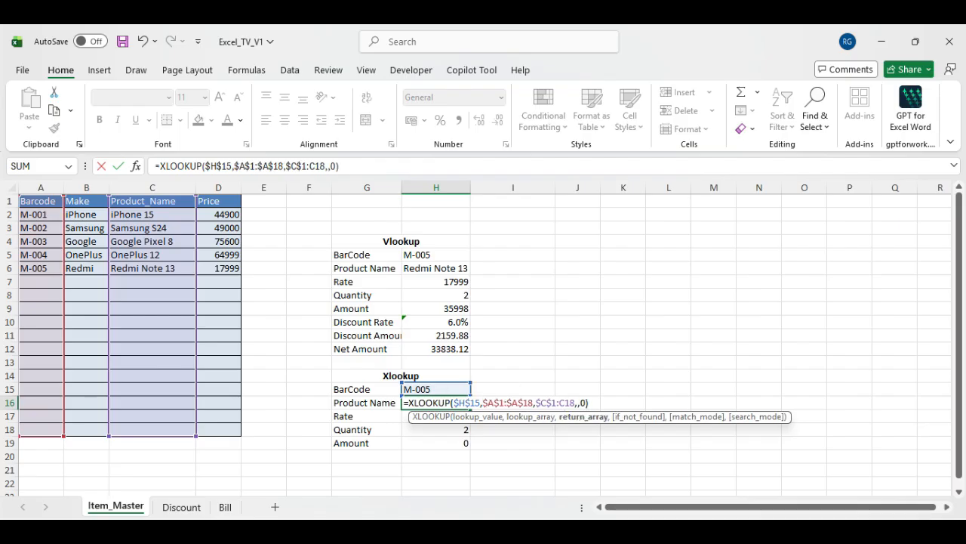
{"action": "key", "text": "F4"}
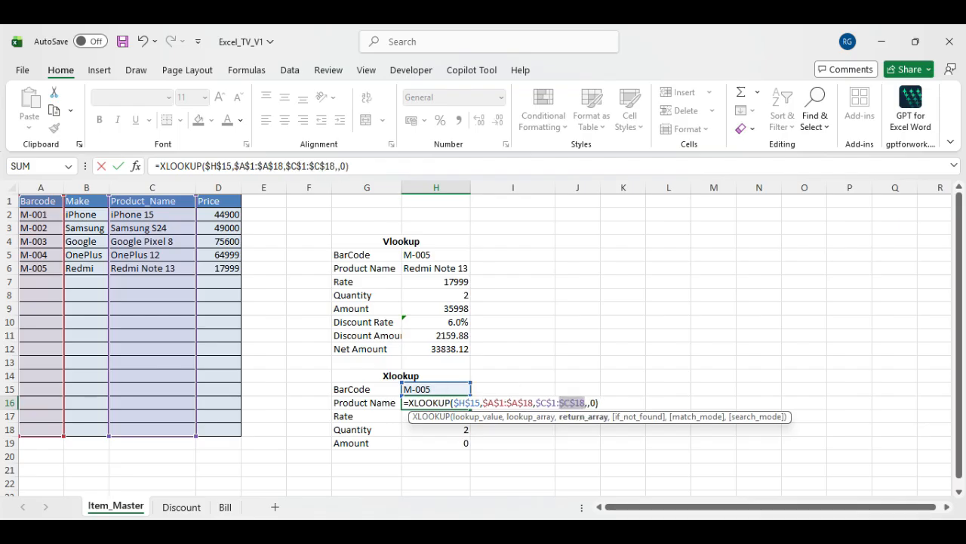
{"action": "key", "text": "Return"}
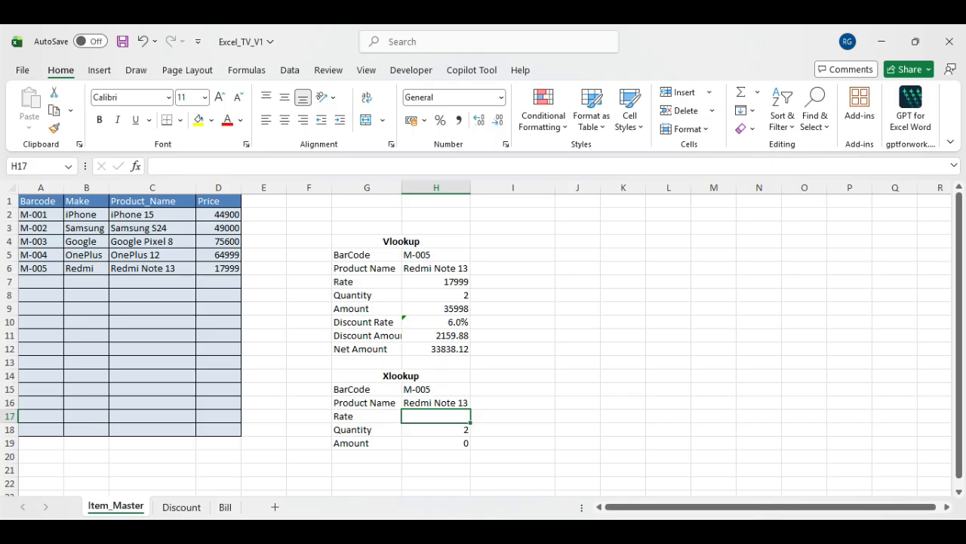
Step: Copy the Product Name XLOOKUP formula from H16 into the Rate cell H17
{"action": "left_click", "coordinate": [436, 402]}
{"action": "key", "text": "ctrl+c"}
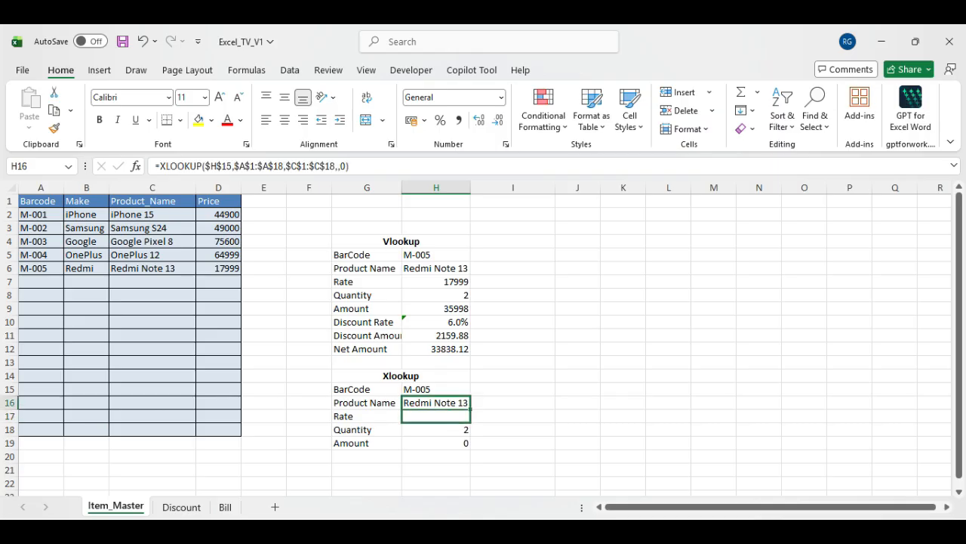
{"action": "key", "text": "Down"}
{"action": "key", "text": "ctrl+v"}
{"action": "key", "text": "Escape"}
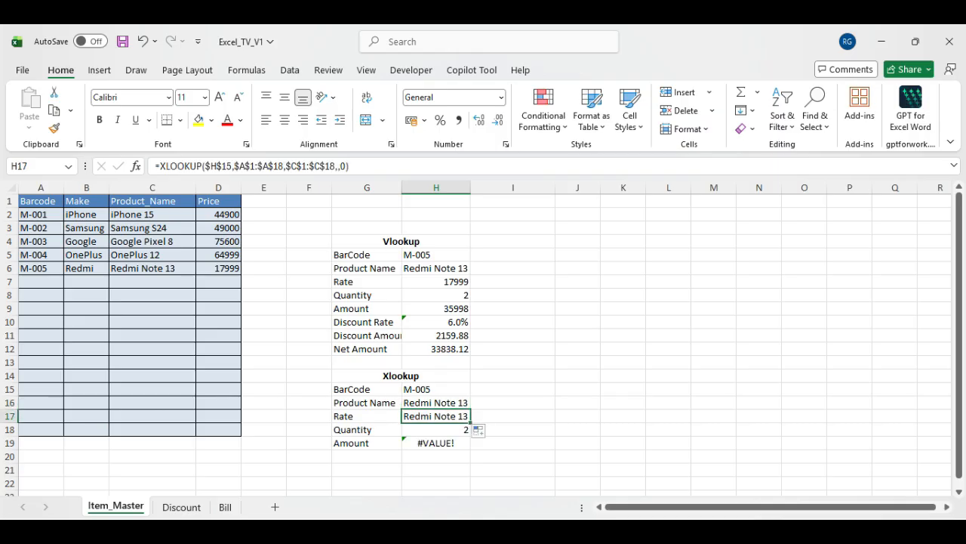
Step: Change the return array of the XLOOKUP formula in H17 to the Price range $D$1:$D$18
{"action": "left_click", "coordinate": [351, 166]}
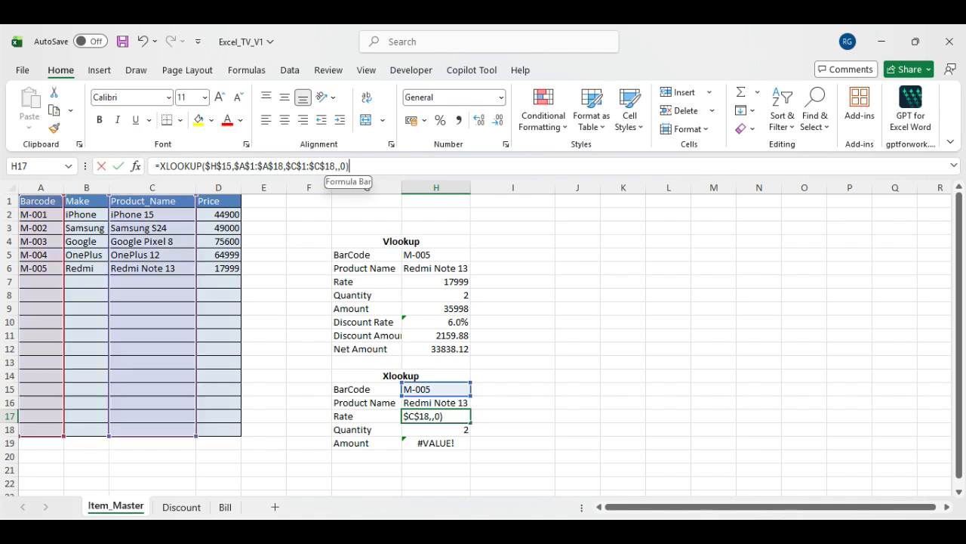
{"action": "left_click", "coordinate": [332, 166]}
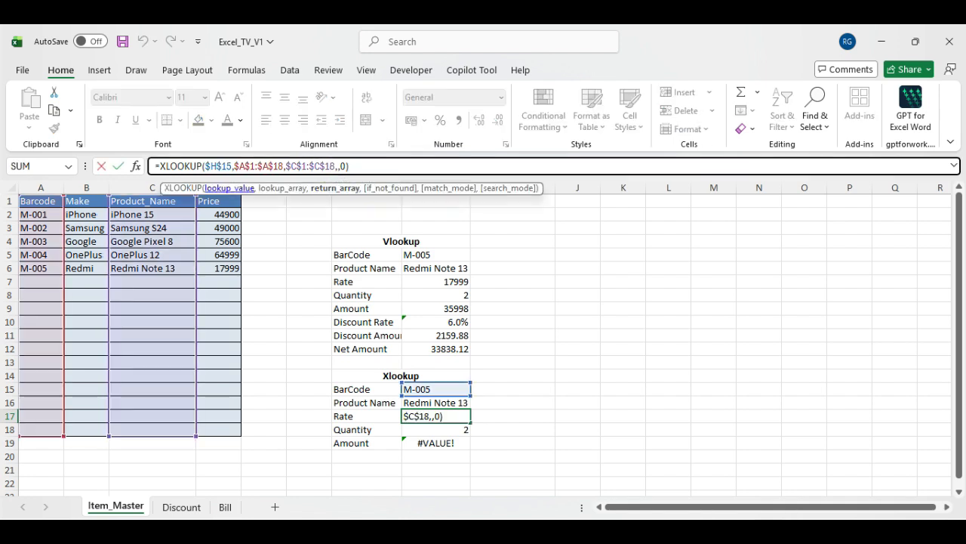
{"action": "left_click", "coordinate": [292, 166]}
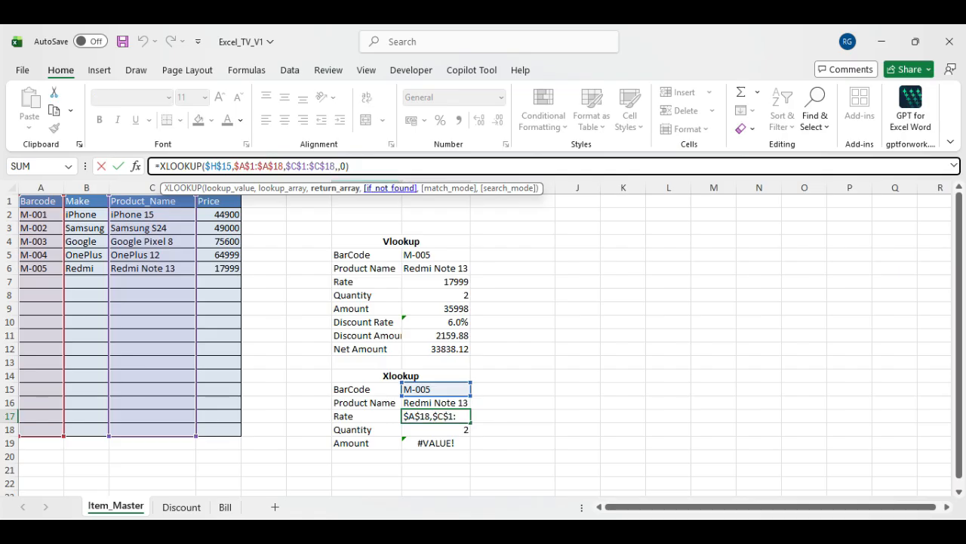
{"action": "key", "text": "Delete"}
{"action": "type", "text": "D"}
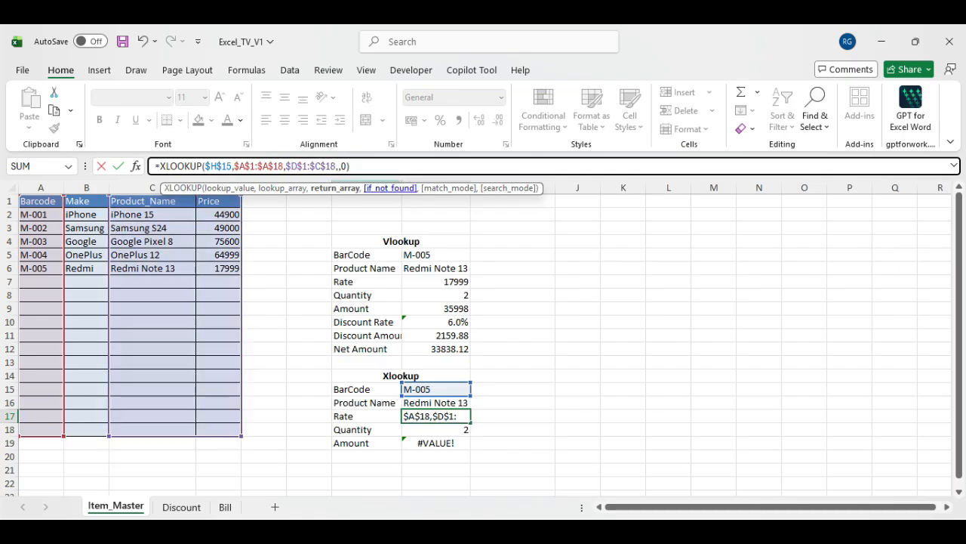
{"action": "left_click", "coordinate": [315, 167]}
{"action": "key", "text": "Delete"}
{"action": "type", "text": "D\\"}
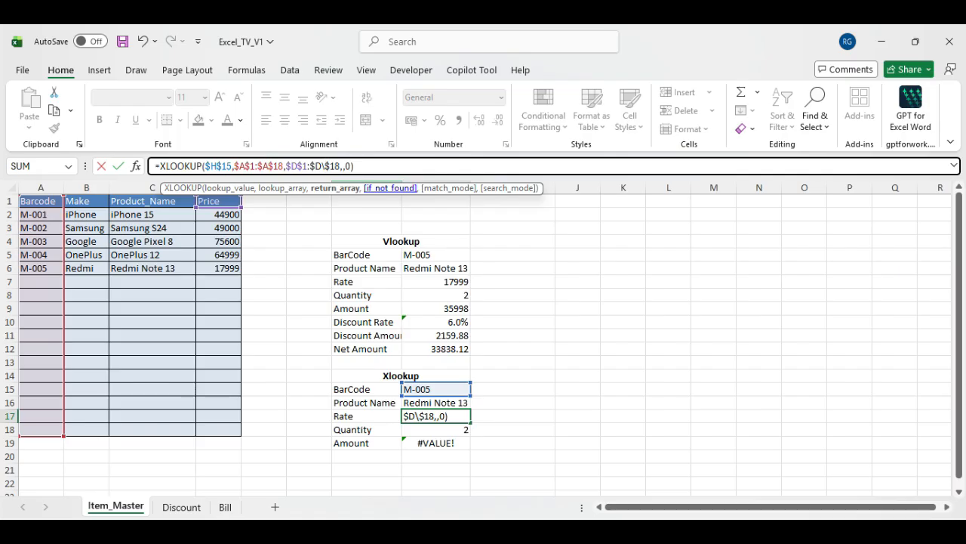
{"action": "key", "text": "BackSpace"}
{"action": "key", "text": "Return"}
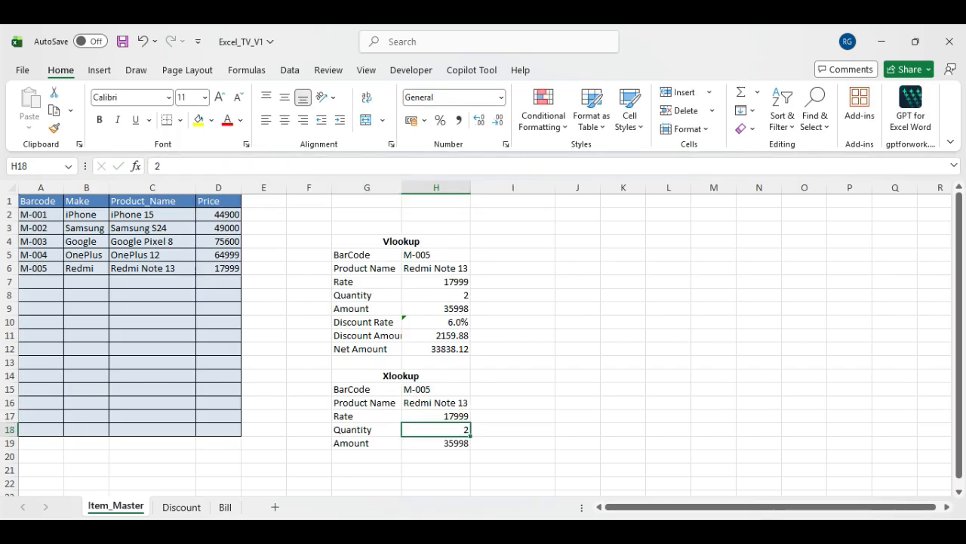
Step: Compare the XLOOKUP formulas for Product Name and Rate, and clear both from H16:H17
{"action": "key", "text": "Up"}
{"action": "key", "text": "Up"}
{"action": "key", "text": "Down"}
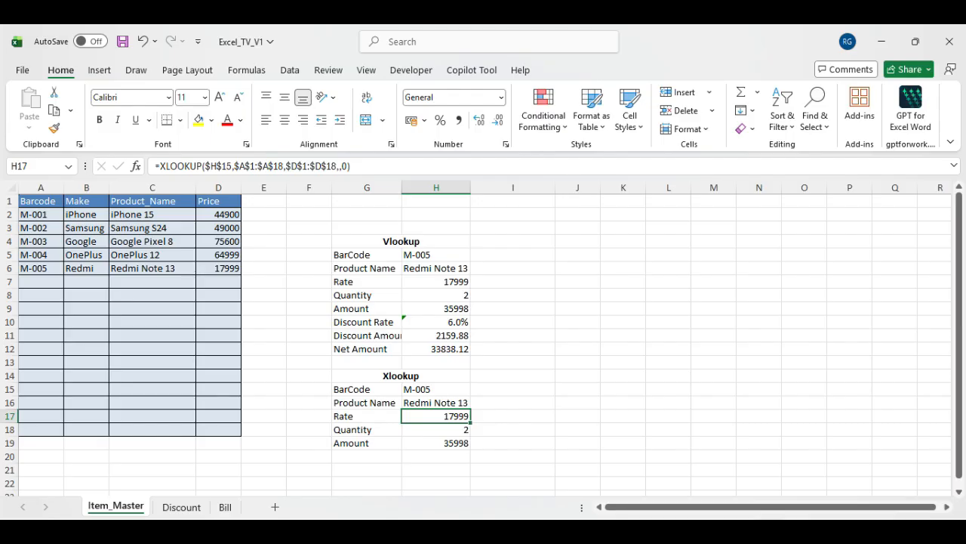
{"action": "key", "text": "Up"}
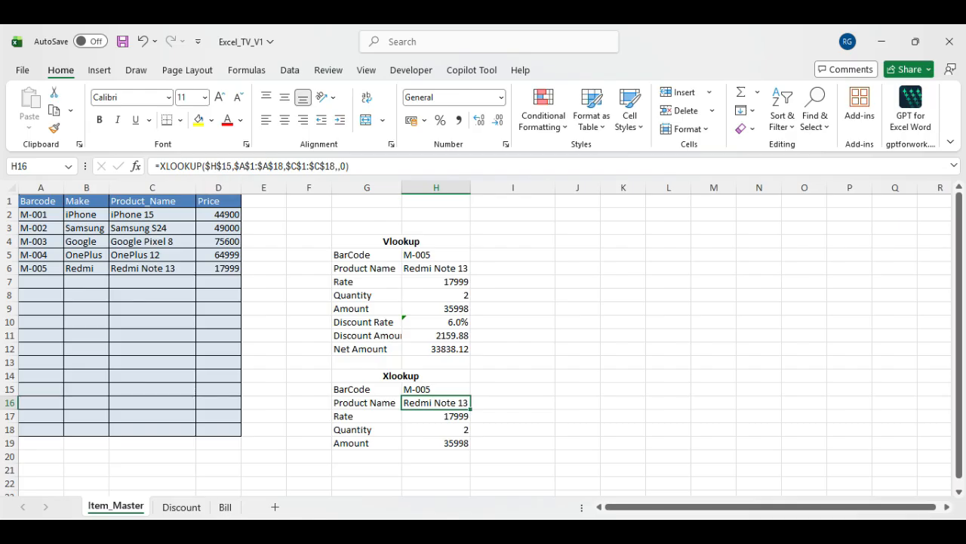
{"action": "key", "text": "Down"}
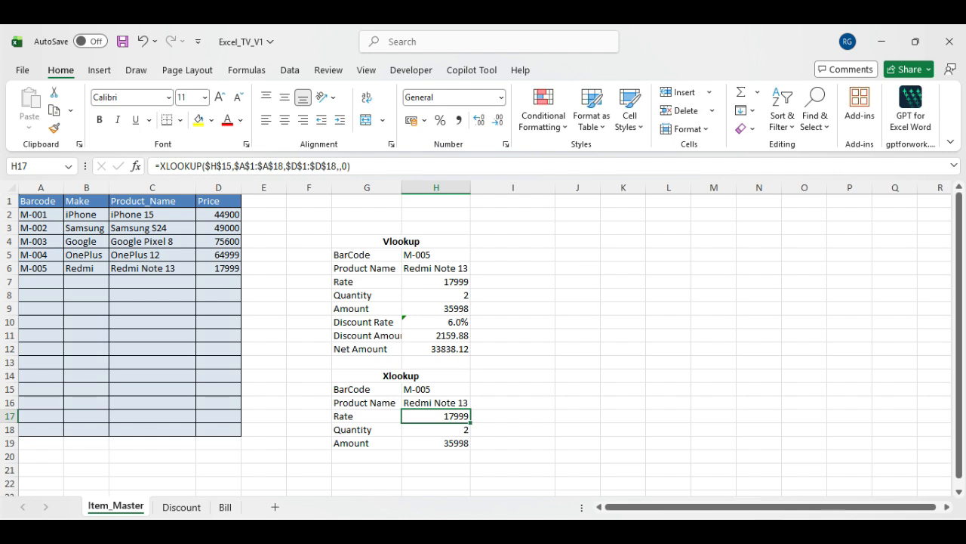
{"action": "mouse_move", "coordinate": [436, 403]}
{"action": "left_mouse_down"}
{"action": "mouse_move", "coordinate": [436, 429]}
{"action": "mouse_move", "coordinate": [435, 416]}
{"action": "left_mouse_up"}
{"action": "key", "text": "Delete"}
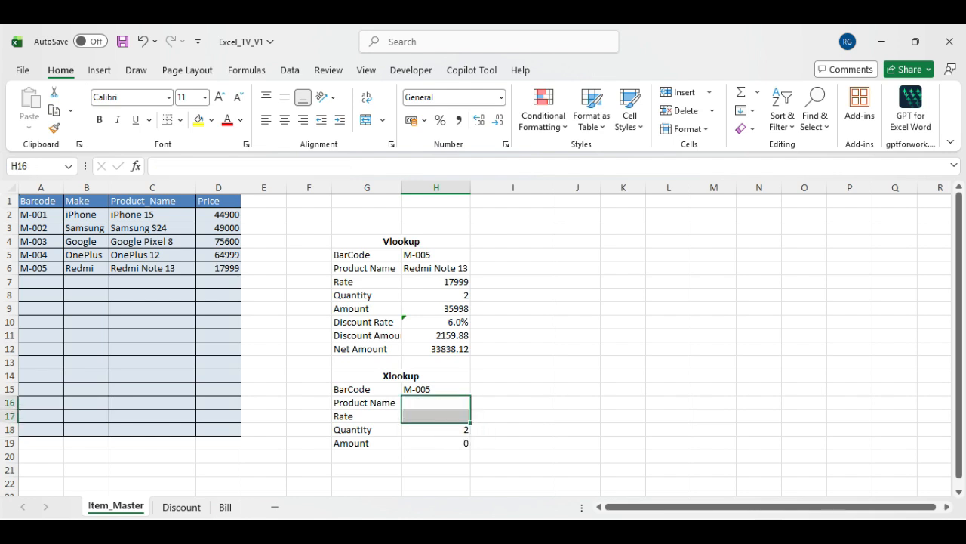
Step: Enter an XLOOKUP formula in H16 with lookup value H15, lookup array A1:A18, return array C1:D18 and exact match 0
{"action": "left_click", "coordinate": [435, 403]}
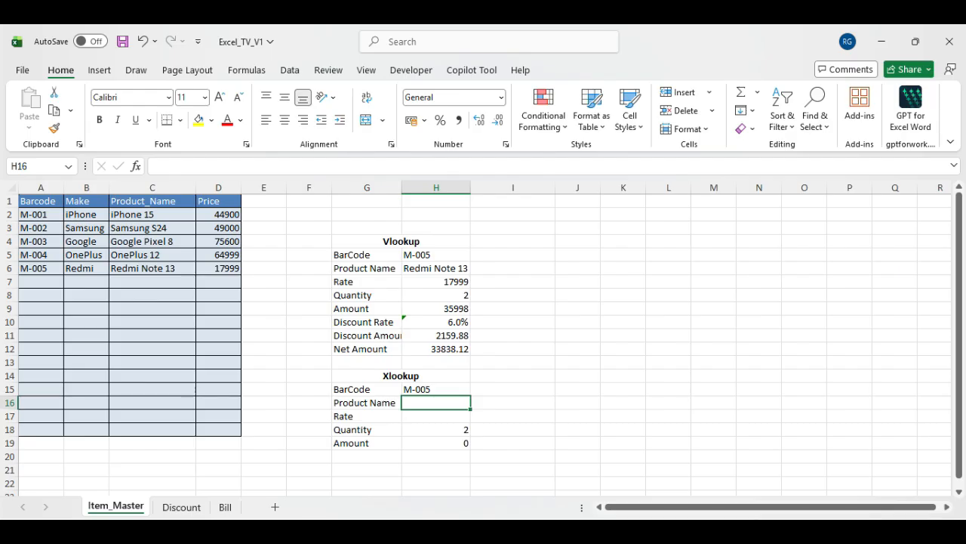
{"action": "type", "text": "="}
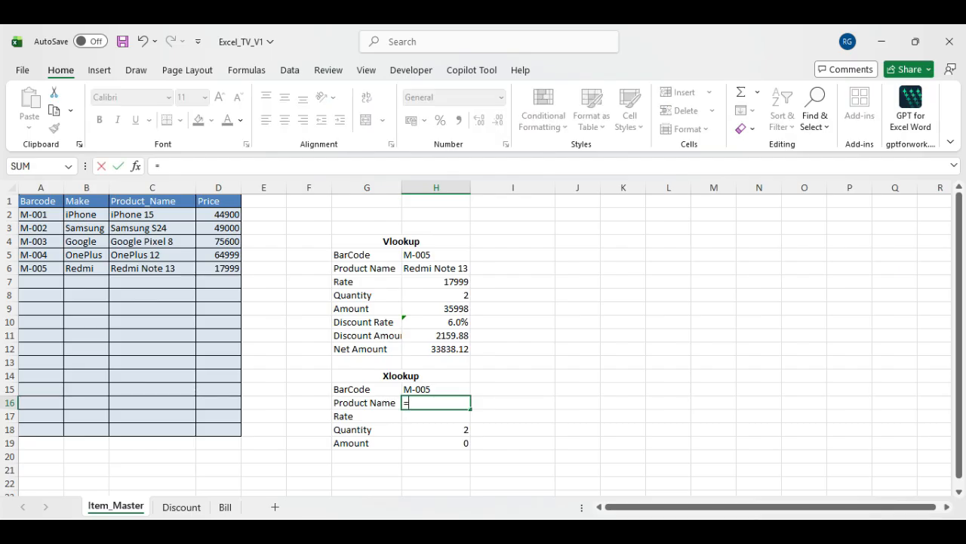
{"action": "type", "text": "xlookup"}
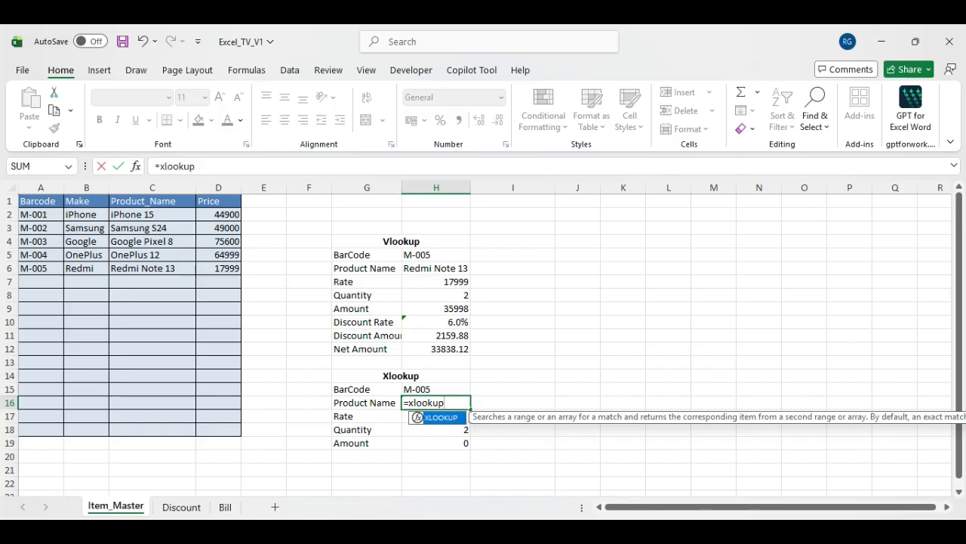
{"action": "type", "text": "("}
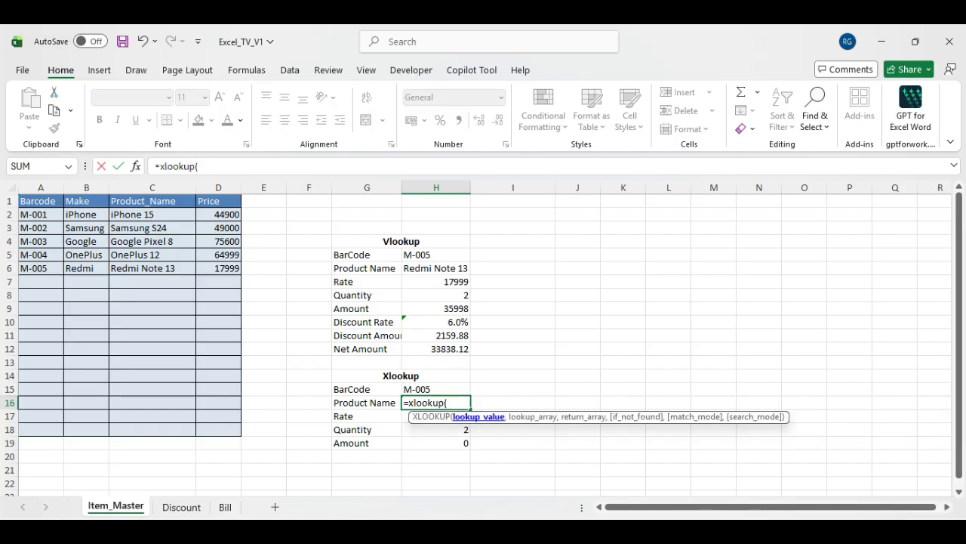
{"action": "key", "text": "Up"}
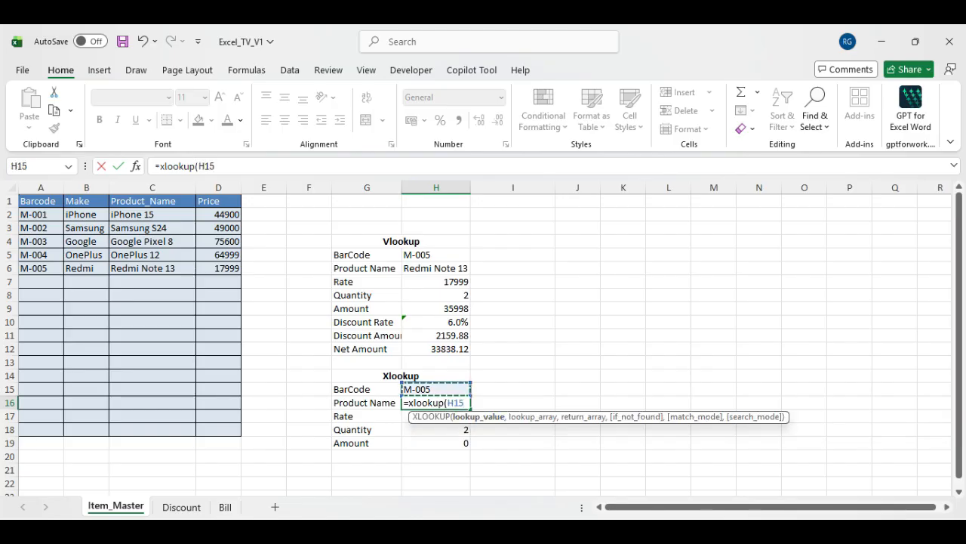
{"action": "type", "text": ","}
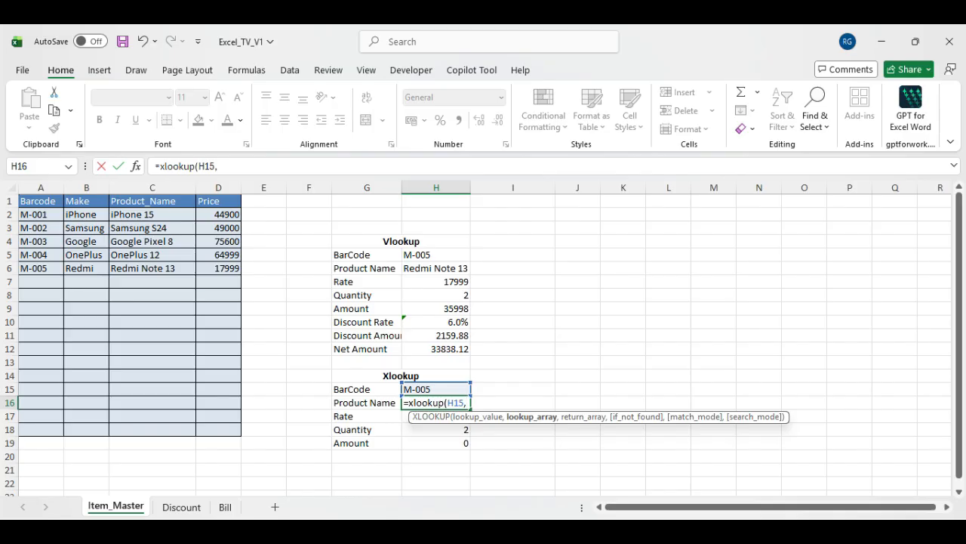
{"action": "left_click_drag", "start_coordinate": [41, 201], "coordinate": [53, 431]}
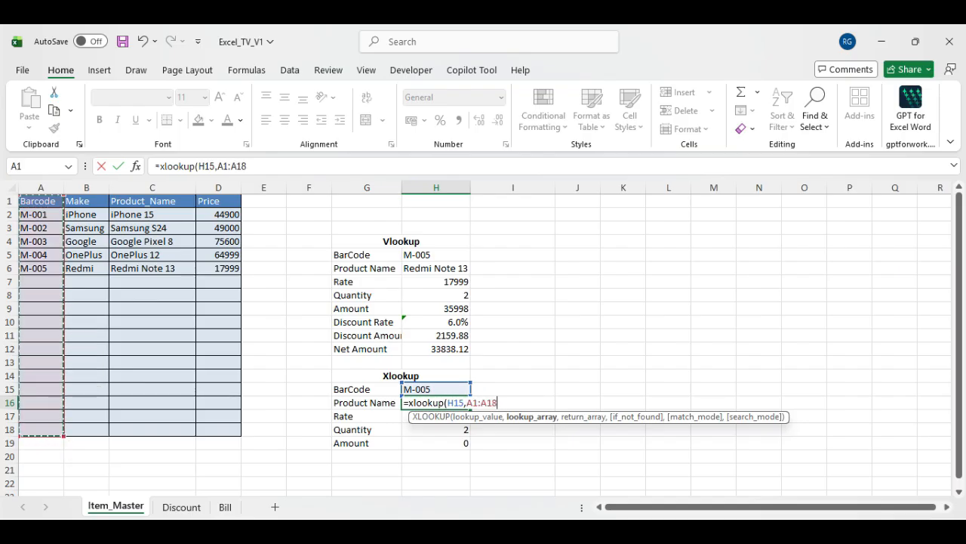
{"action": "type", "text": ","}
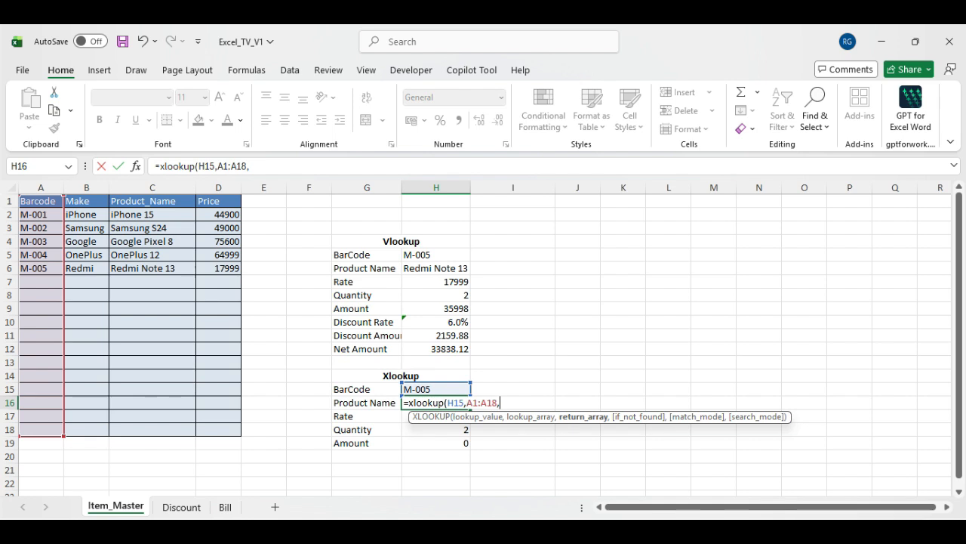
{"action": "left_click_drag", "start_coordinate": [124, 201], "coordinate": [239, 434]}
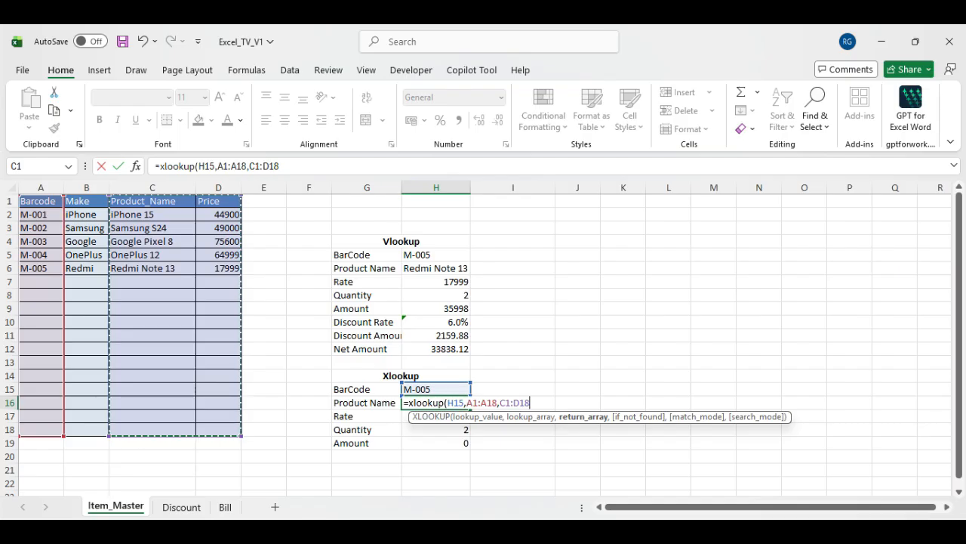
{"action": "type", "text": ","}
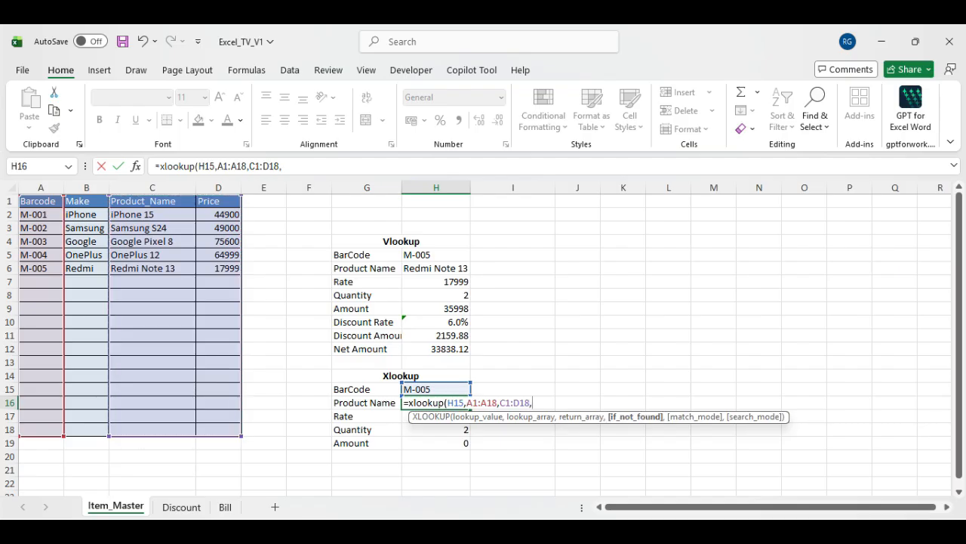
{"action": "type", "text": ","}
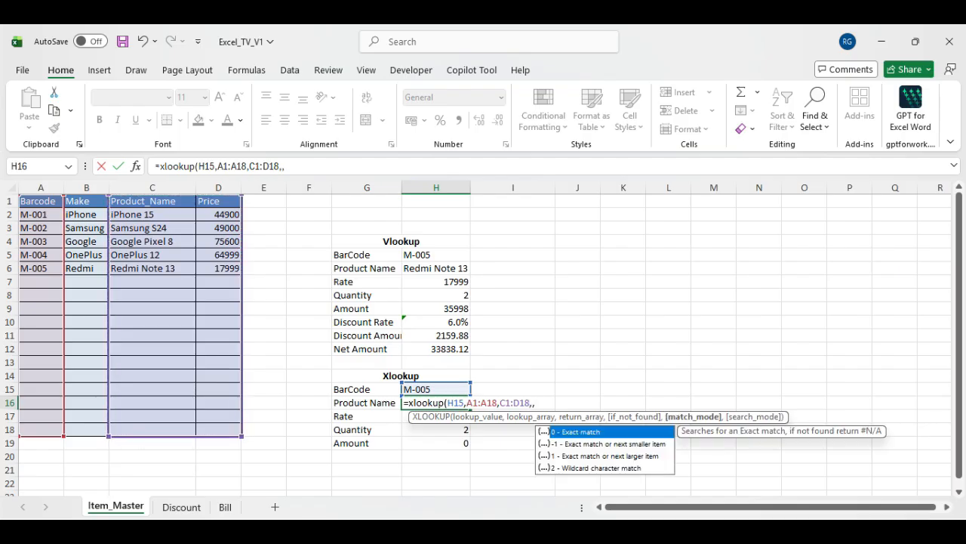
{"action": "type", "text": "0)"}
{"action": "key", "text": "Return"}
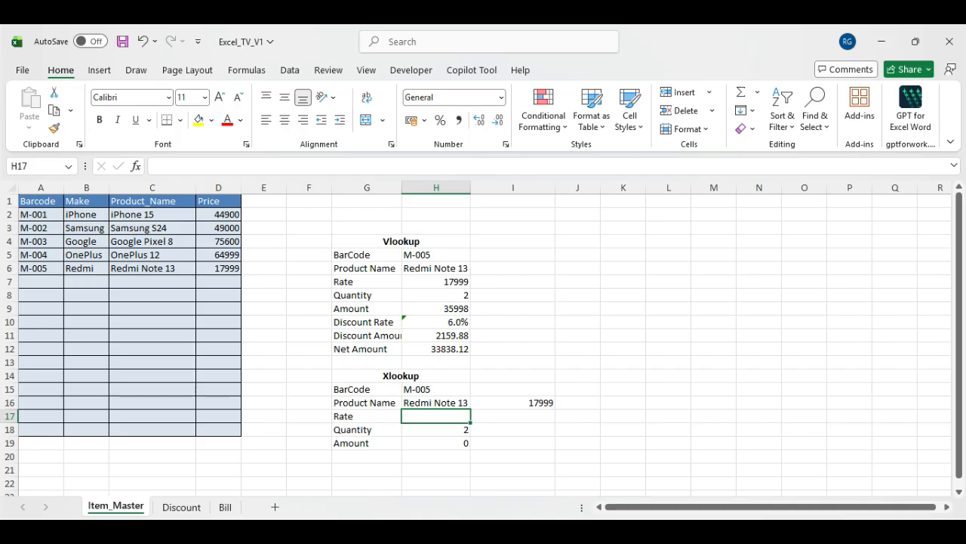
Step: Examine the XLOOKUP formula in H16 and its spilled output in I16 against the empty Rate cell H17
{"action": "left_click", "coordinate": [437, 403]}
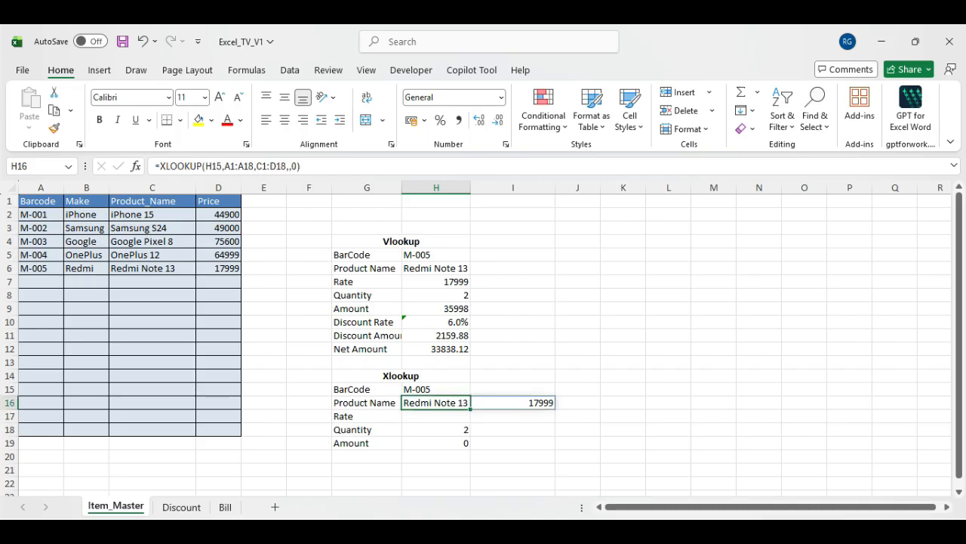
{"action": "left_click", "coordinate": [436, 389]}
{"action": "left_click", "coordinate": [436, 403]}
{"action": "left_click", "coordinate": [513, 402]}
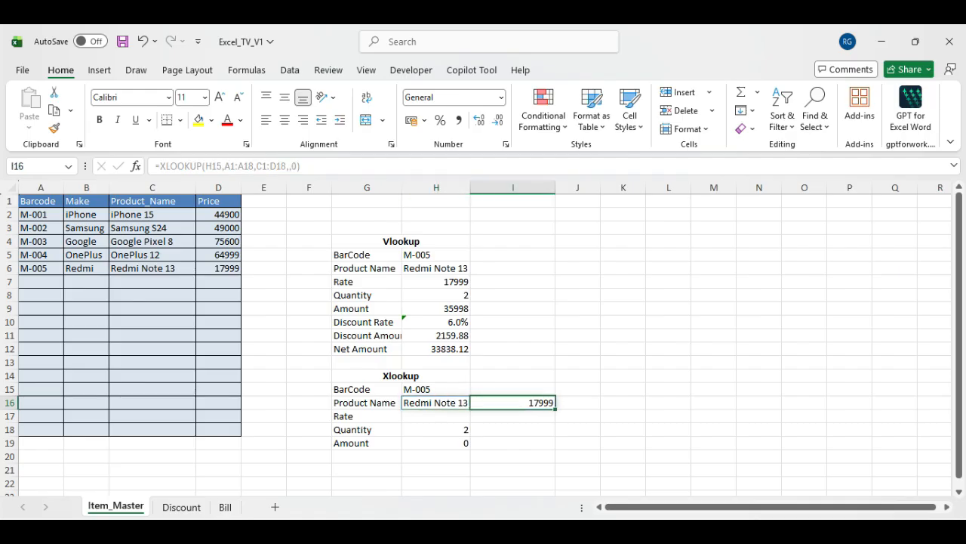
{"action": "left_click", "coordinate": [436, 402]}
{"action": "left_click", "coordinate": [513, 402]}
{"action": "left_click", "coordinate": [436, 416]}
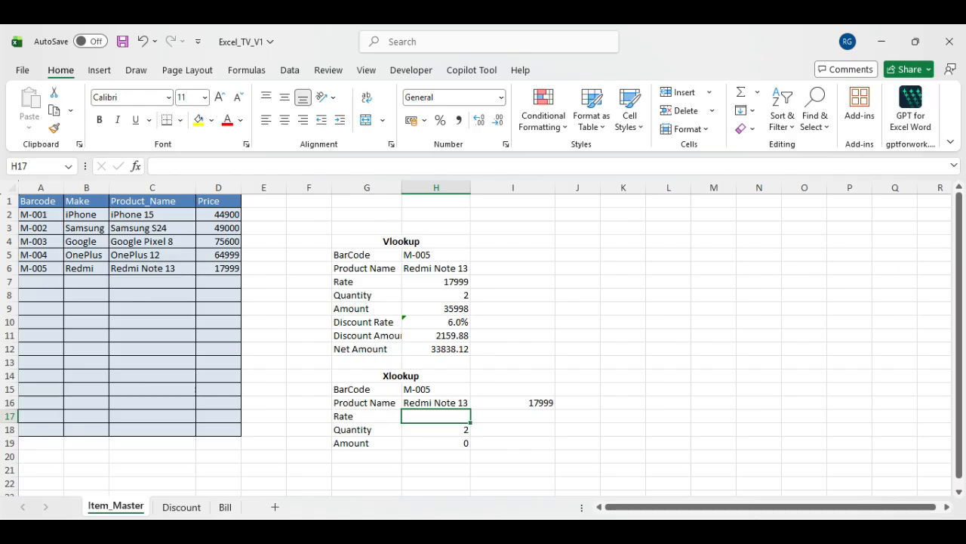
{"action": "left_click", "coordinate": [437, 402]}
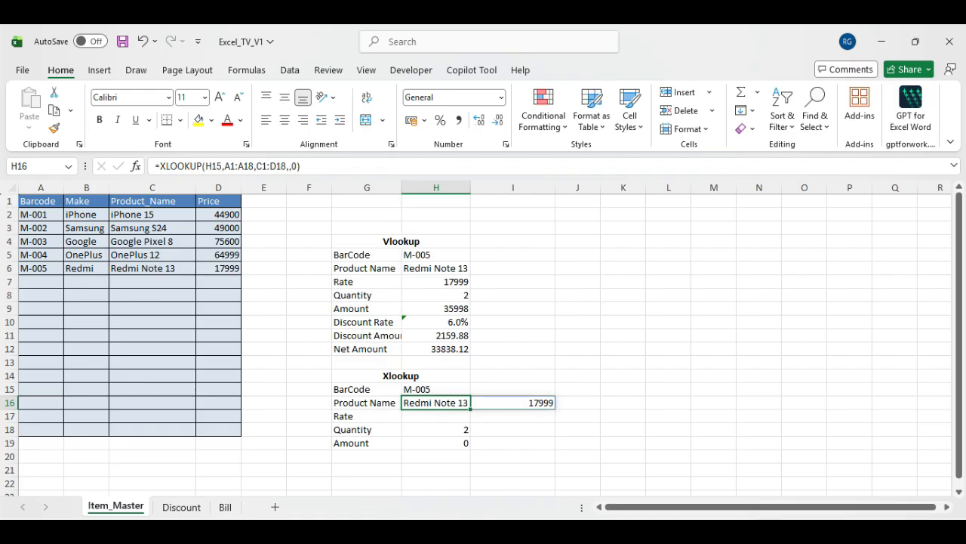
{"action": "key", "text": "Down"}
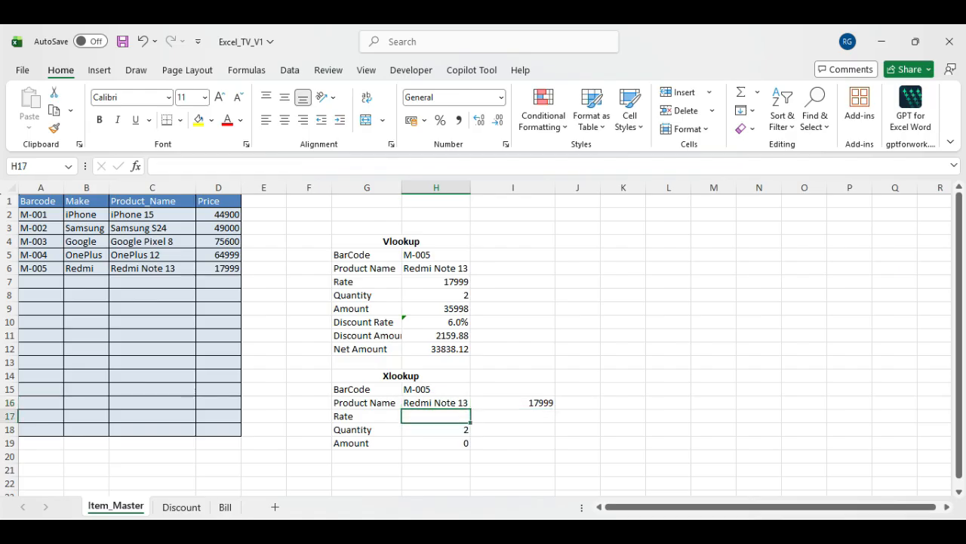
{"action": "key", "text": "Up"}
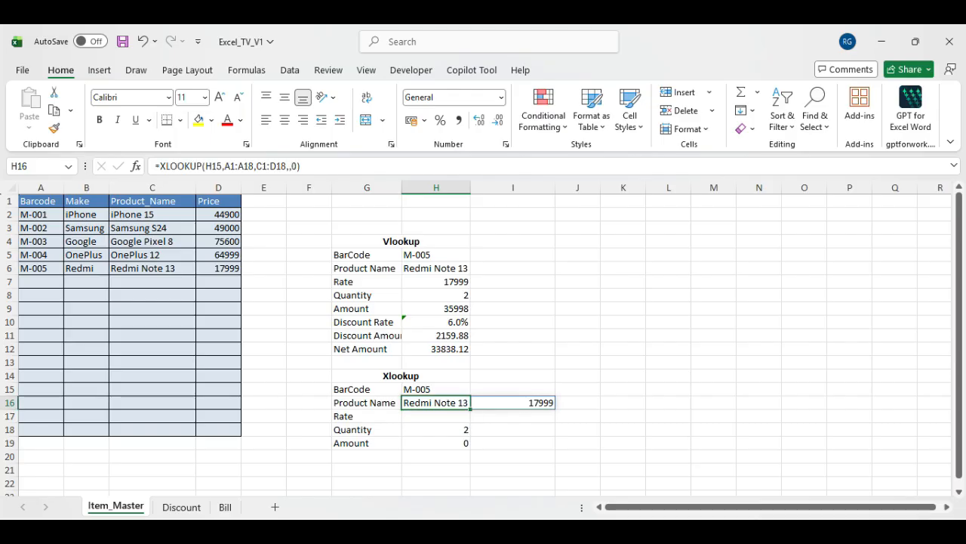
{"action": "key", "text": "Right"}
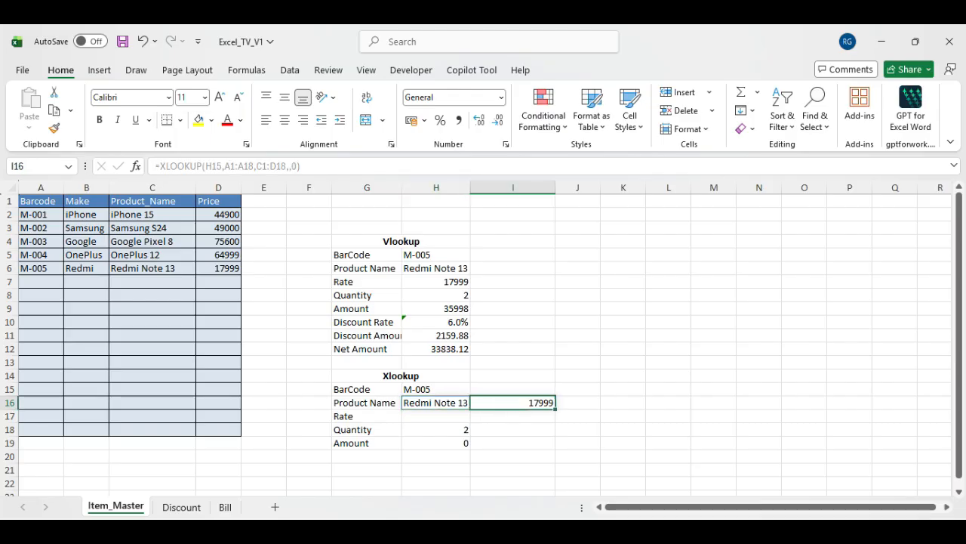
Step: Change the Xlookup block's BarCode in H15 to M-001 and check the looked-up product
{"action": "double_click", "coordinate": [445, 389]}
{"action": "key", "text": "BackSpace"}
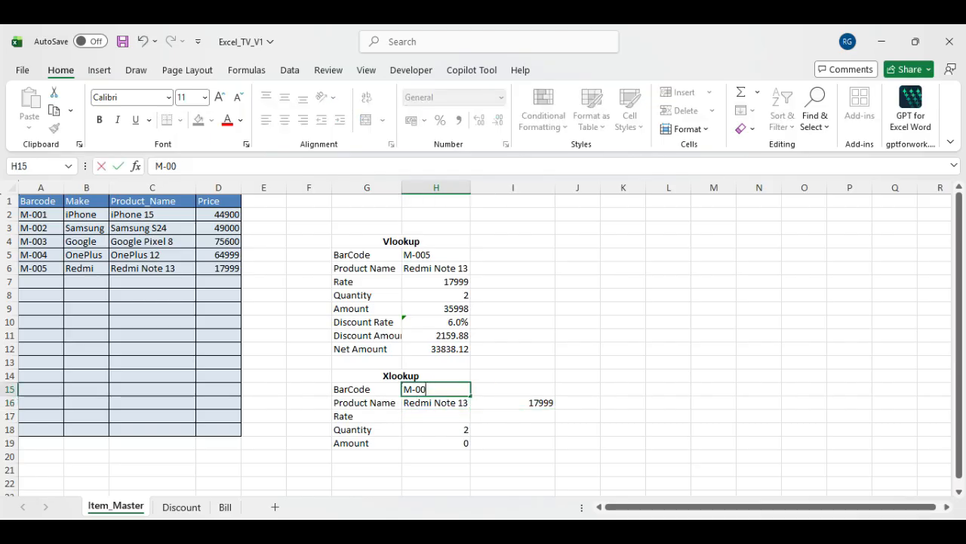
{"action": "type", "text": "1"}
{"action": "key", "text": "Return"}
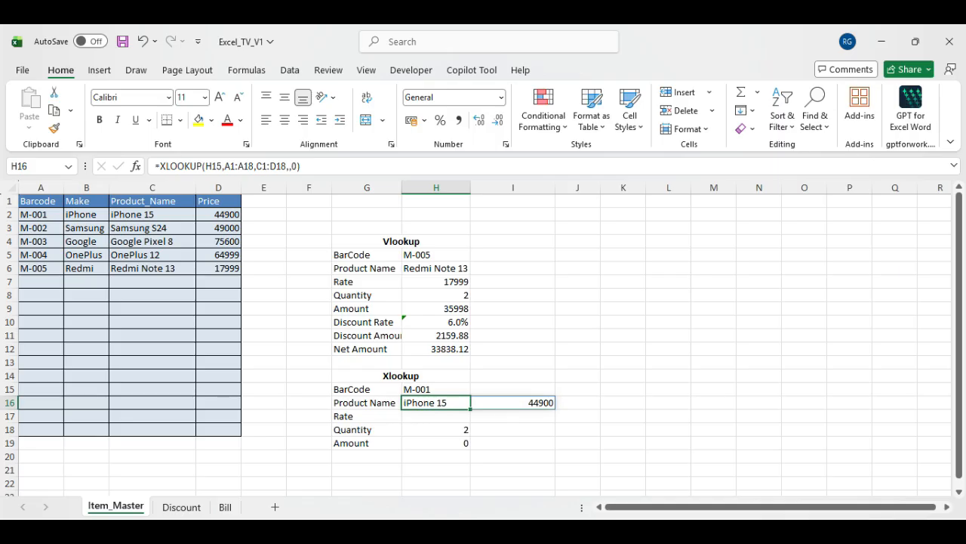
{"action": "key", "text": "Down"}
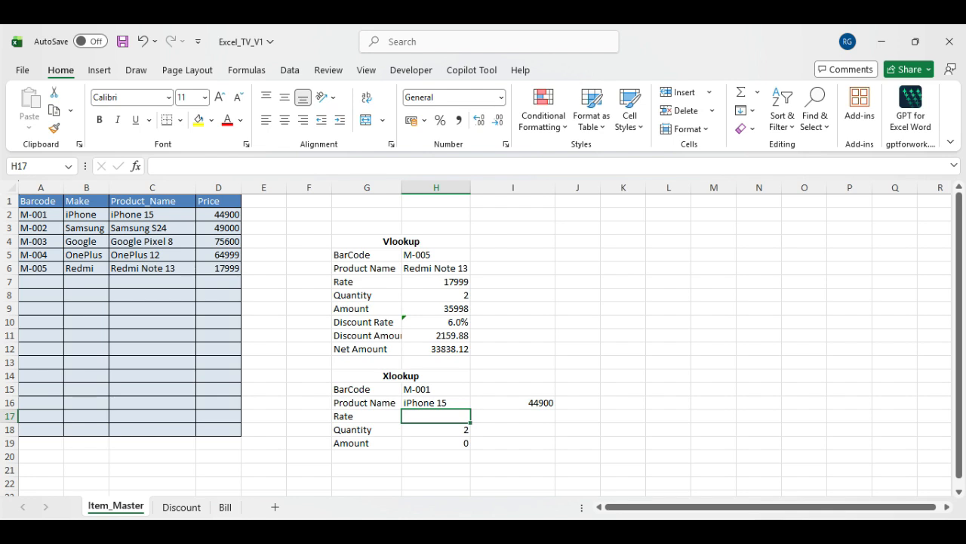
{"action": "key", "text": "Up"}
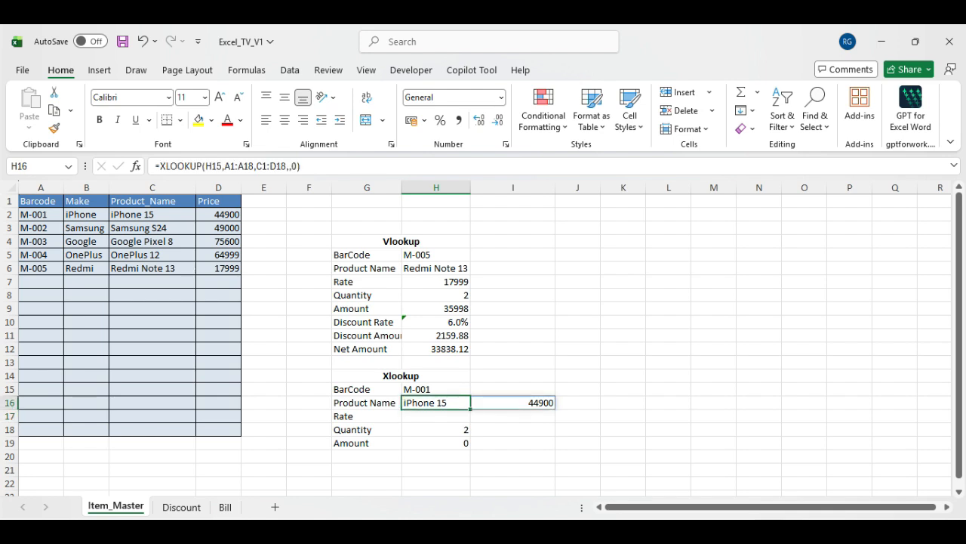
Step: Try to copy the XLOOKUP output H16:I16 and paste it transposed at L11, and clear the pasted cell
{"action": "left_click", "coordinate": [436, 444]}
{"action": "left_click_drag", "start_coordinate": [436, 402], "coordinate": [513, 403]}
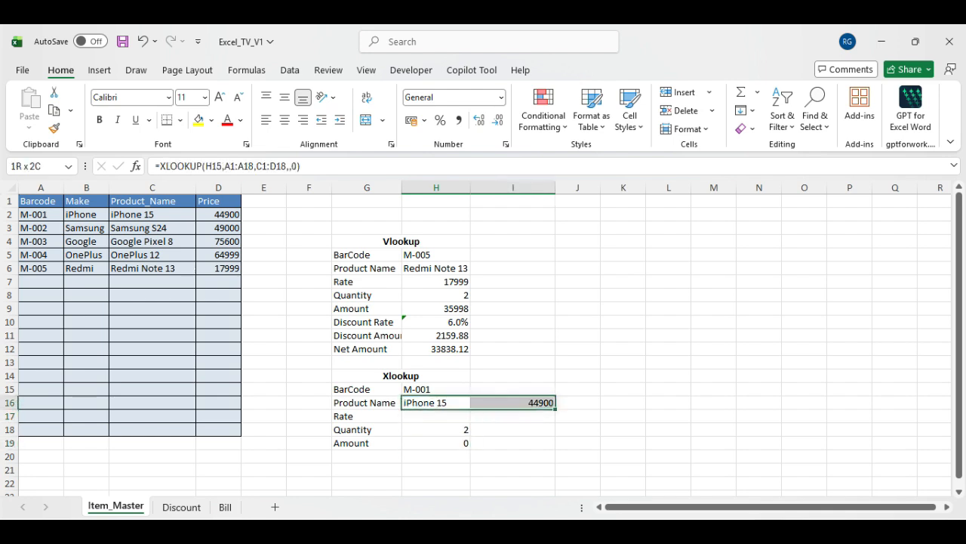
{"action": "right_click", "coordinate": [539, 403]}
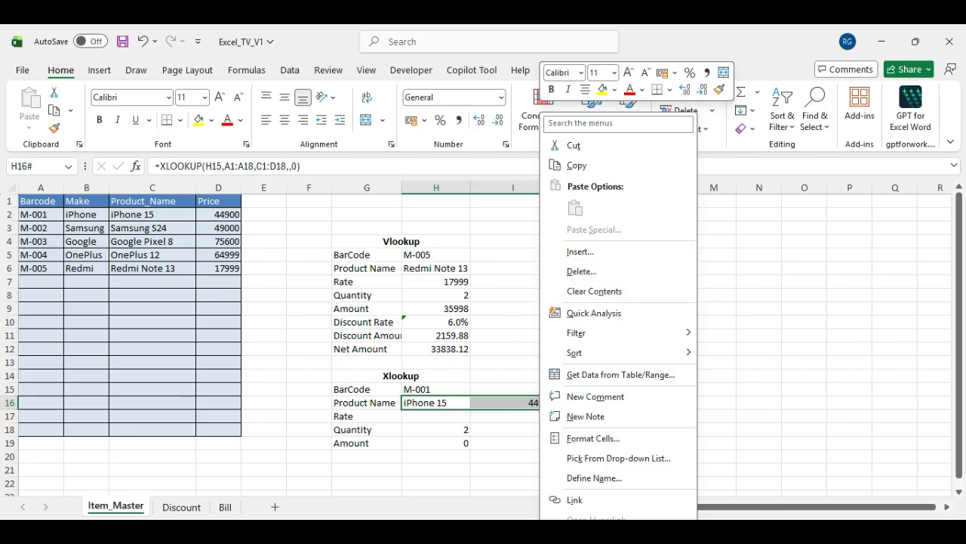
{"action": "left_click", "coordinate": [577, 165]}
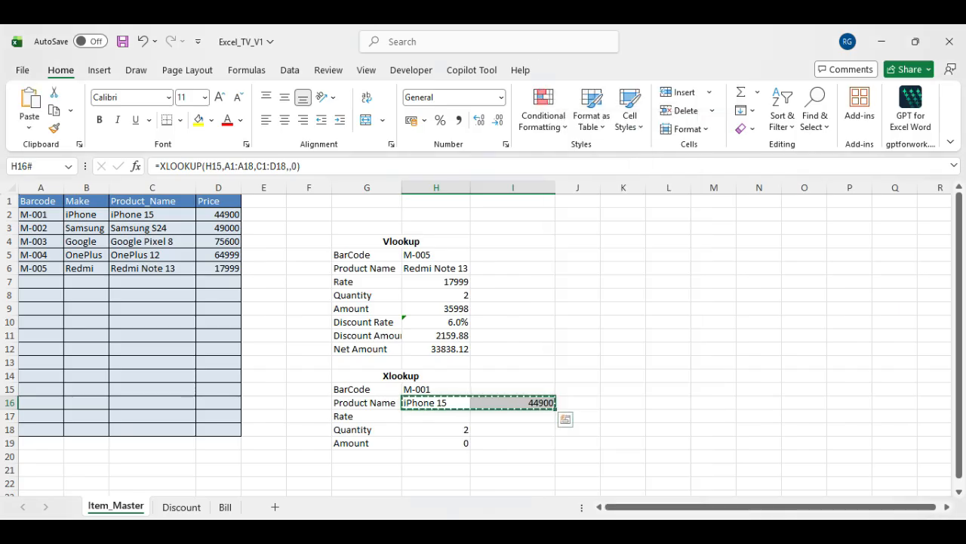
{"action": "right_click", "coordinate": [674, 335]}
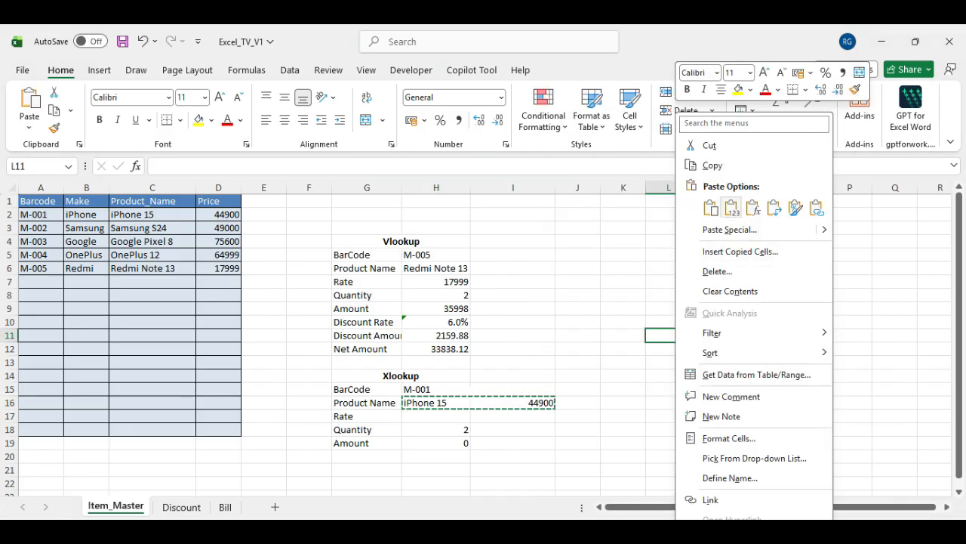
{"action": "left_click", "coordinate": [731, 207]}
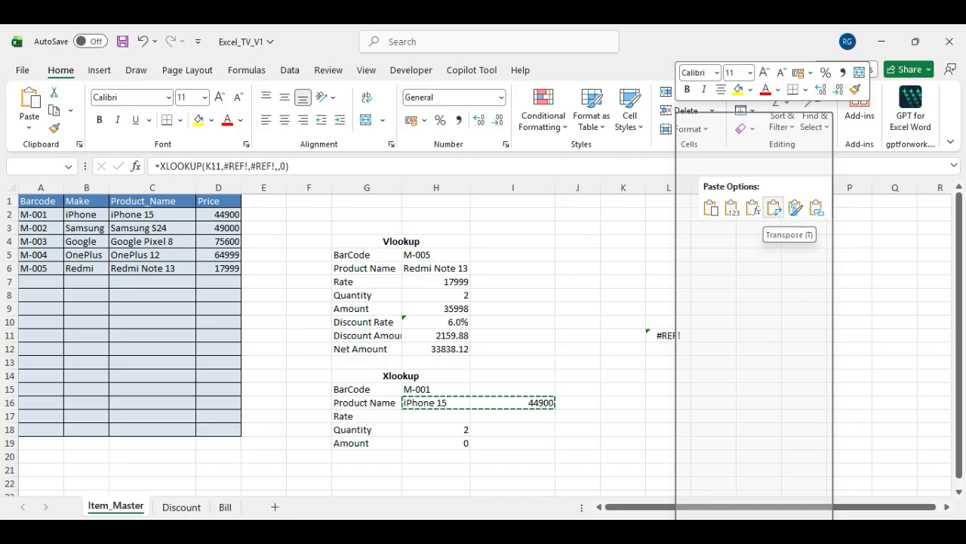
{"action": "left_click", "coordinate": [774, 208]}
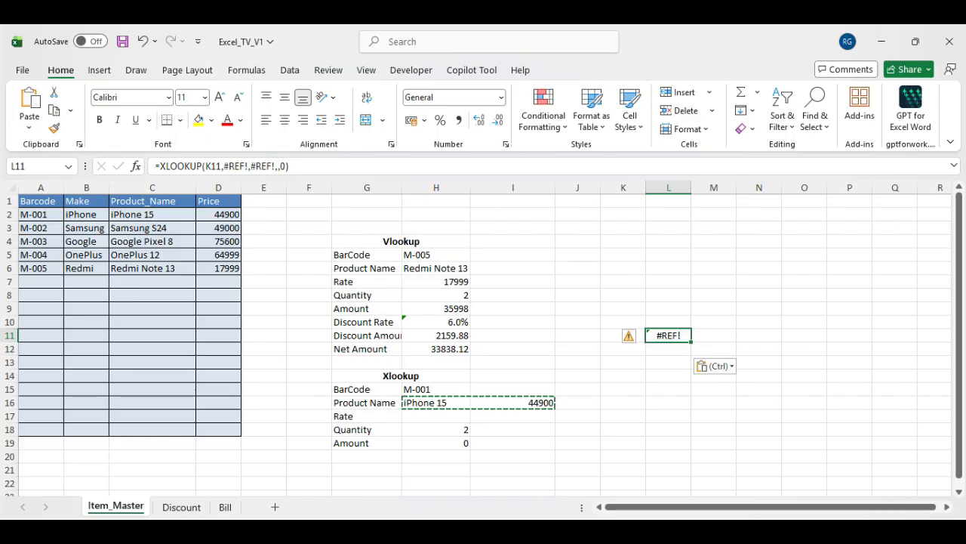
{"action": "key", "text": "Delete"}
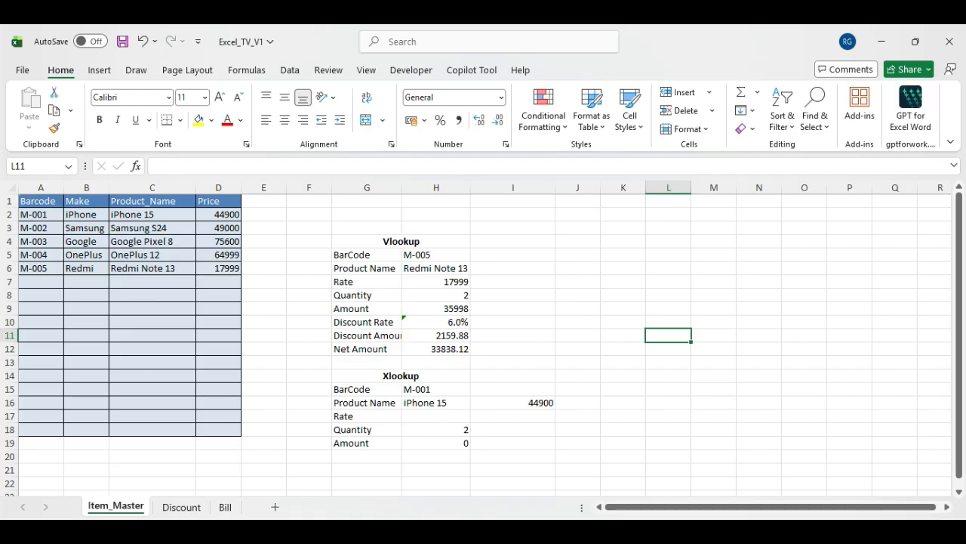
Step: Copy the Vlookup block's BarCode label and value from G5:H5 and paste them transposed at K7
{"action": "left_click_drag", "start_coordinate": [367, 255], "coordinate": [437, 255]}
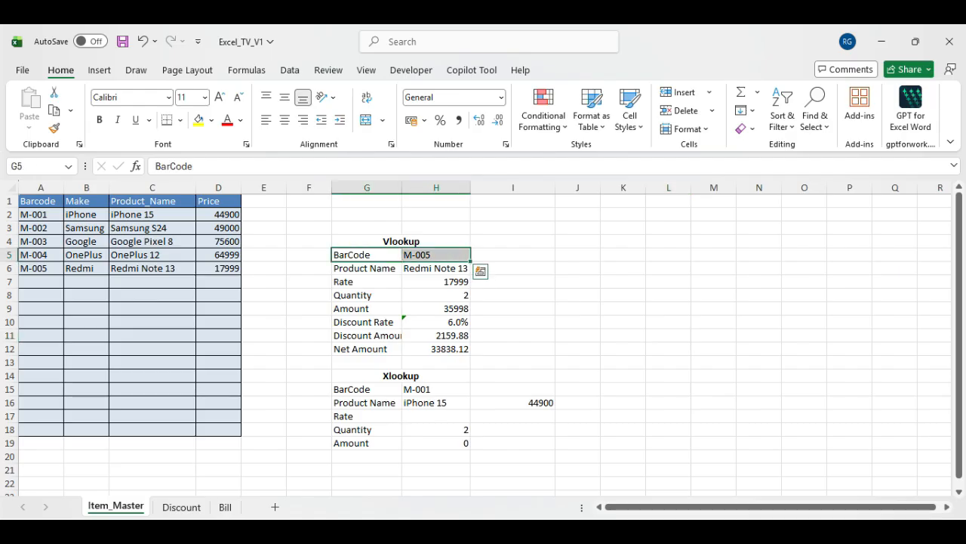
{"action": "right_click", "coordinate": [447, 255]}
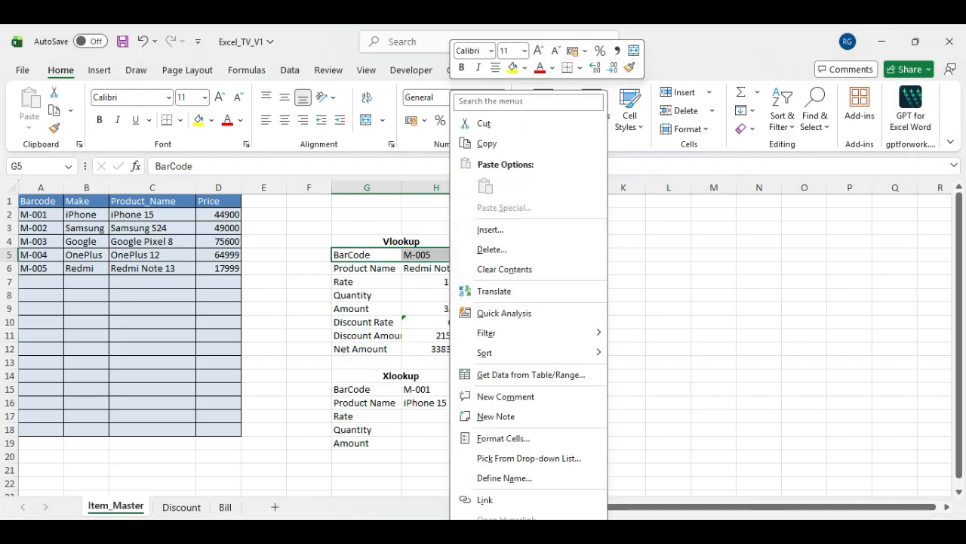
{"action": "left_click", "coordinate": [487, 143]}
{"action": "right_click", "coordinate": [634, 281]}
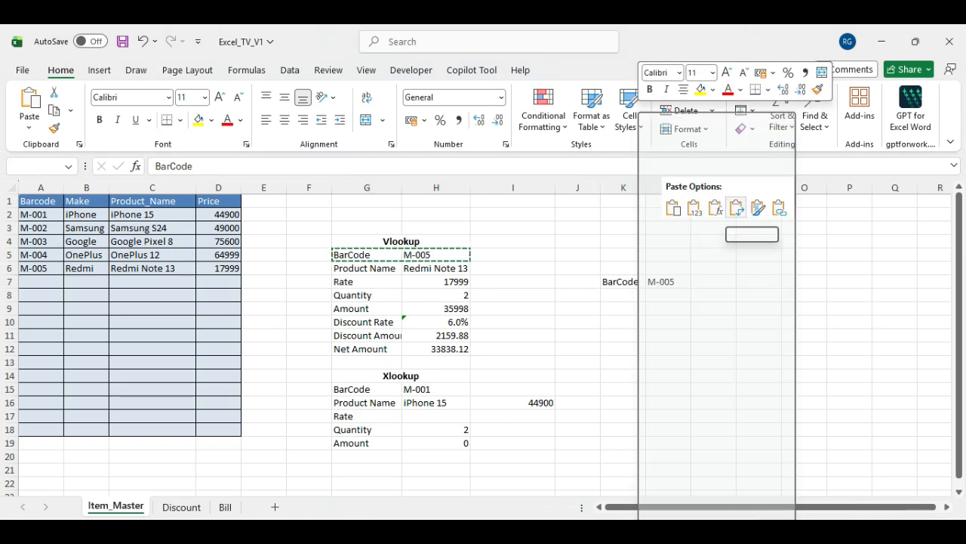
{"action": "left_click", "coordinate": [737, 207]}
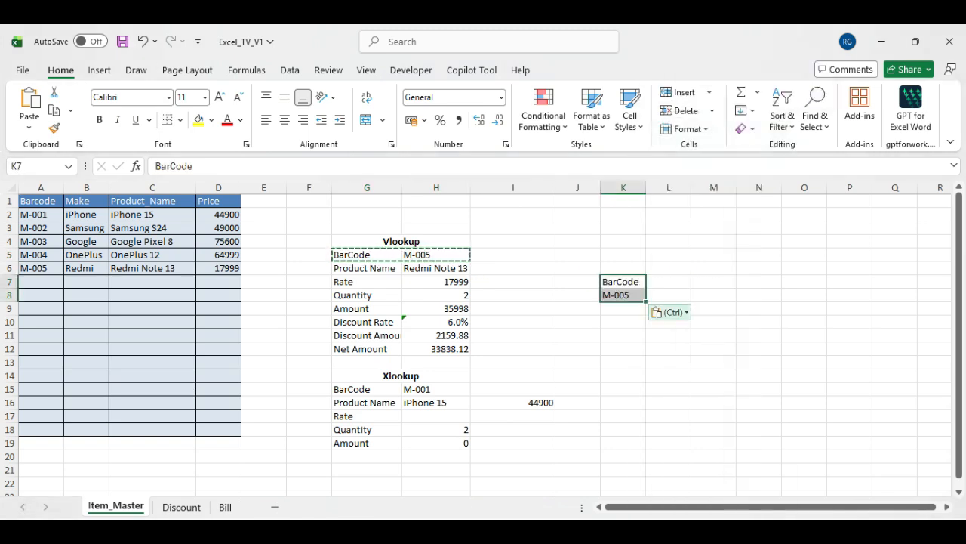
{"action": "left_click", "coordinate": [623, 336]}
{"action": "left_click", "coordinate": [367, 255]}
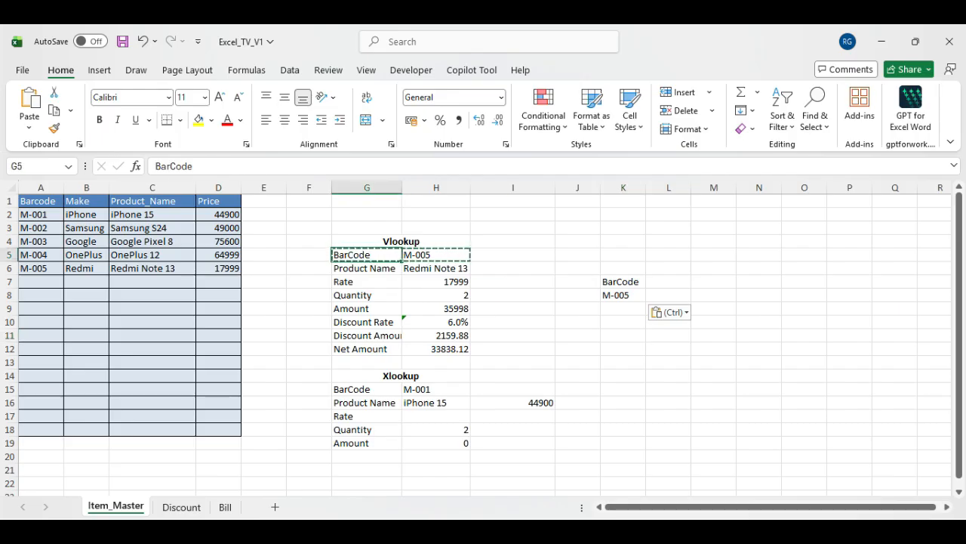
Step: Clear the transposed BarCode copy from K7:K8
{"action": "left_click_drag", "start_coordinate": [624, 282], "coordinate": [623, 296]}
{"action": "key", "text": "Delete"}
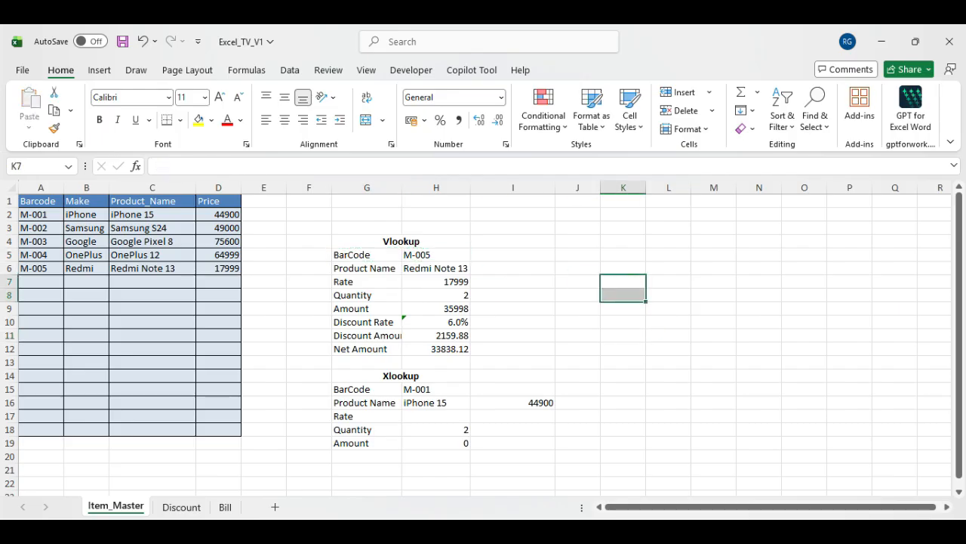
Step: Wrap the XLOOKUP formula in H16 in TRANSPOSE so Product Name and Rate spill vertically into H16:H17
{"action": "left_click", "coordinate": [436, 403]}
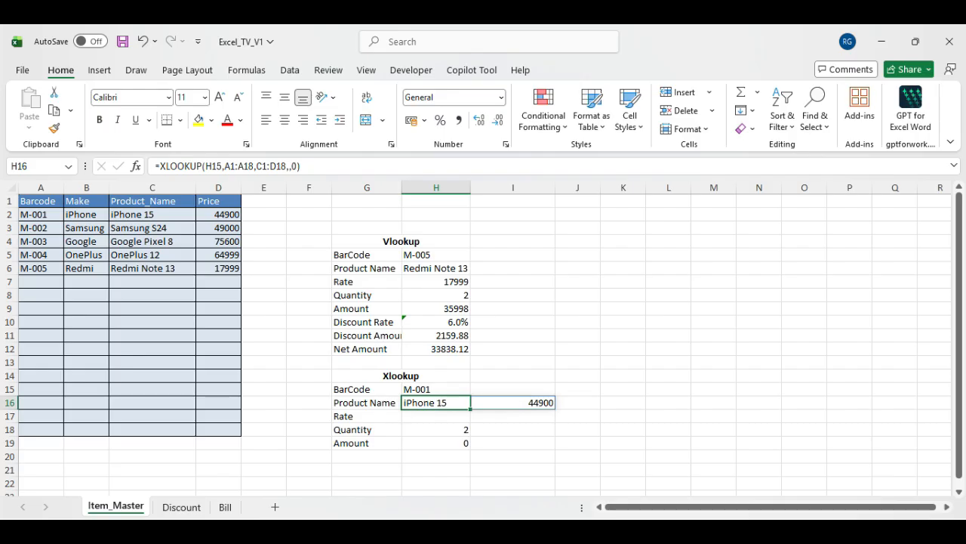
{"action": "left_click", "coordinate": [159, 166]}
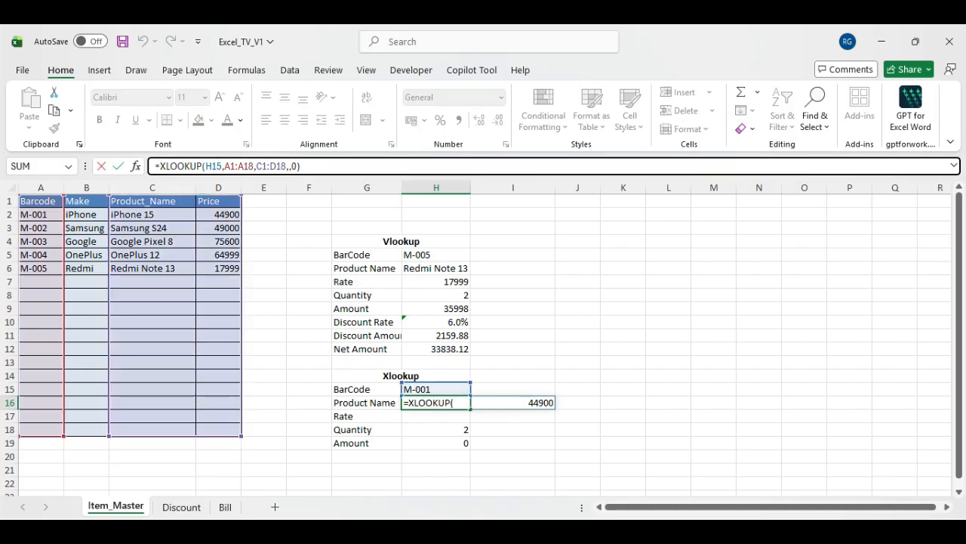
{"action": "type", "text": "tra"}
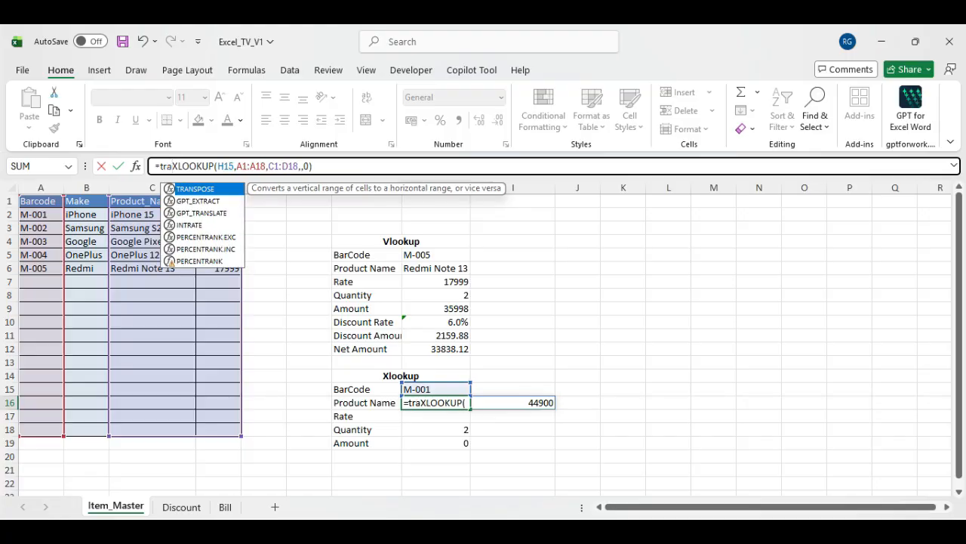
{"action": "type", "text": "nspose("}
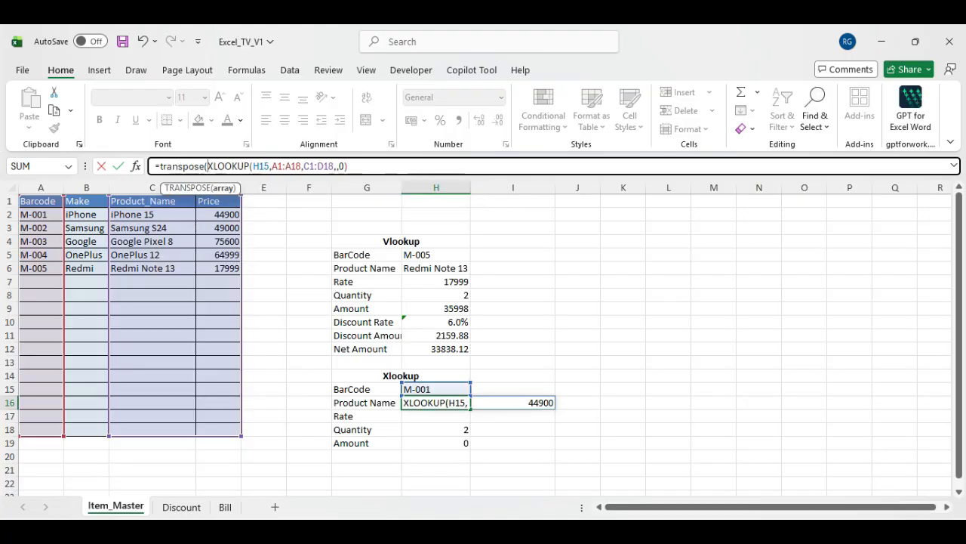
{"action": "key", "text": "End"}
{"action": "type", "text": ")"}
{"action": "key", "text": "Return"}
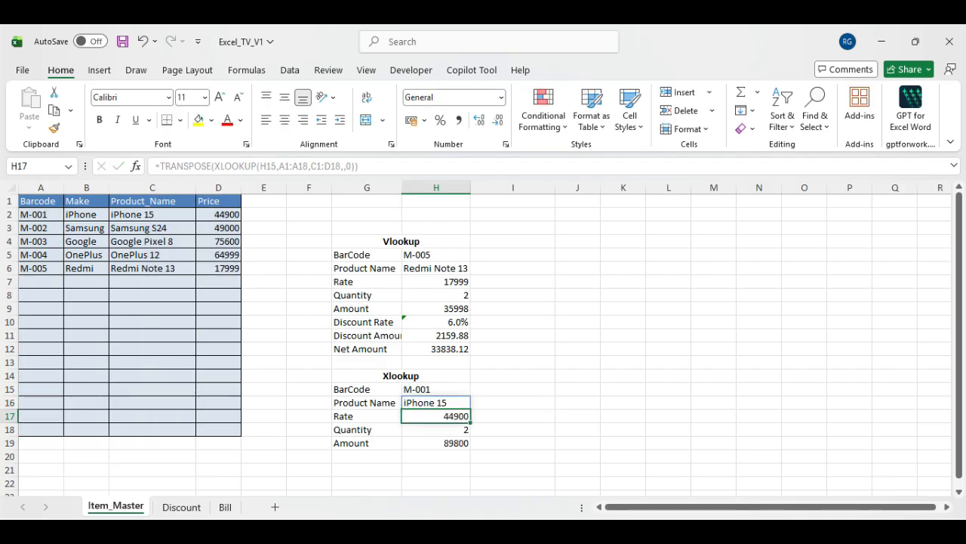
Step: Examine the transposed formula in H16:H17, the Amount formula in H19 and the item table it looks up
{"action": "key", "text": "Up"}
{"action": "key", "text": "Down"}
{"action": "key", "text": "Down"}
{"action": "key", "text": "Down"}
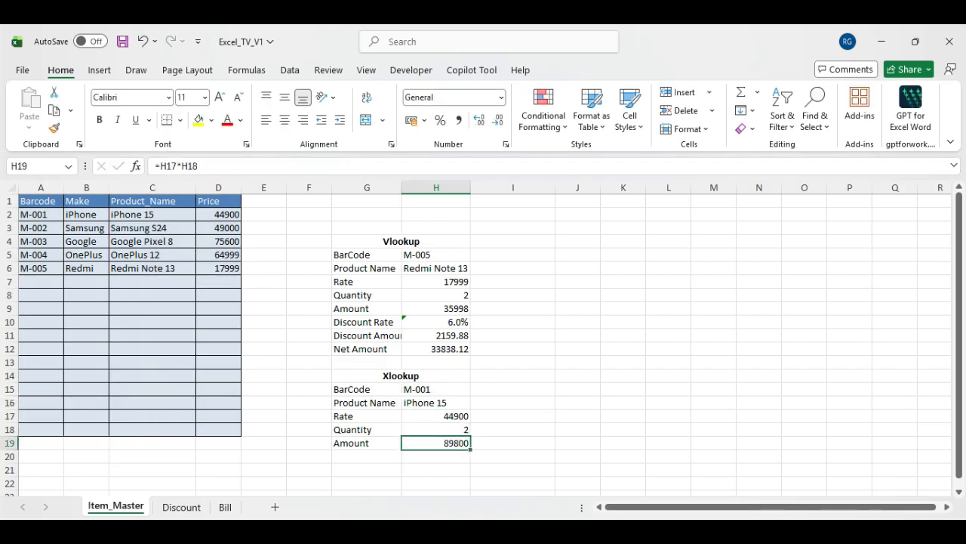
{"action": "key", "text": "Up"}
{"action": "key", "text": "Up"}
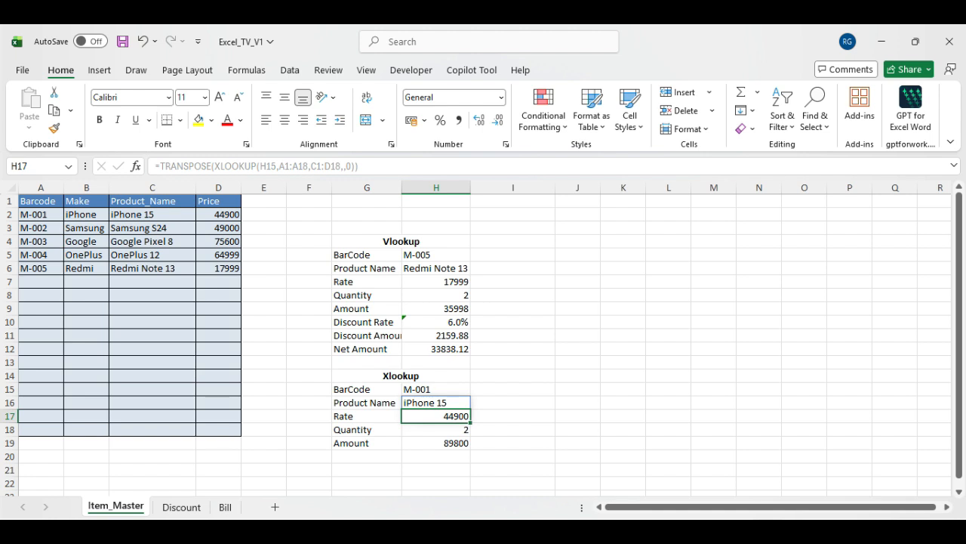
{"action": "left_click", "coordinate": [512, 470]}
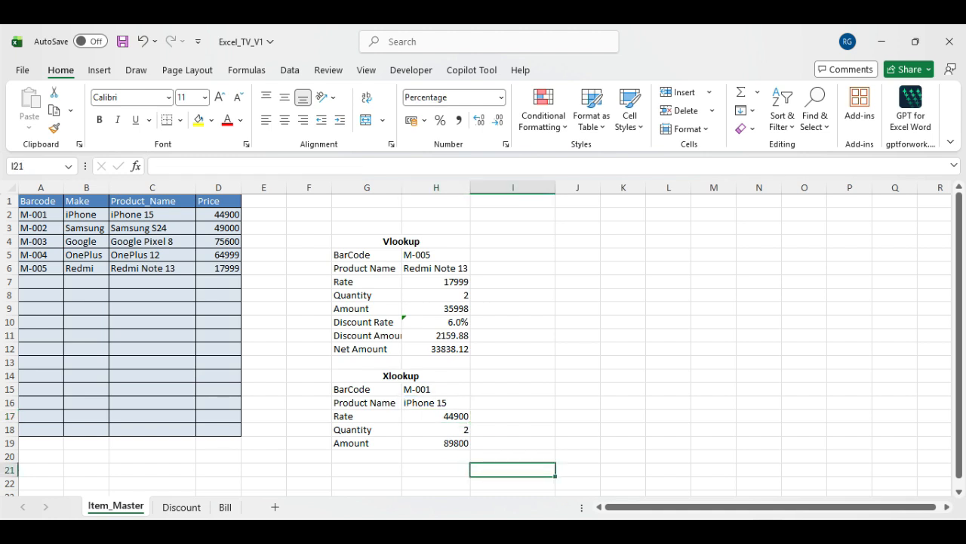
{"action": "left_click", "coordinate": [436, 403]}
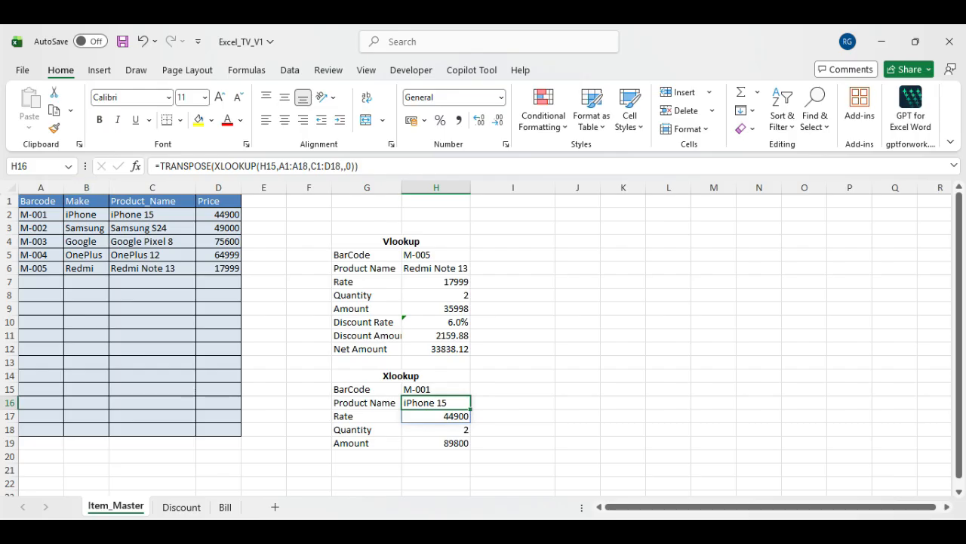
{"action": "left_click_drag", "start_coordinate": [41, 201], "coordinate": [225, 420]}
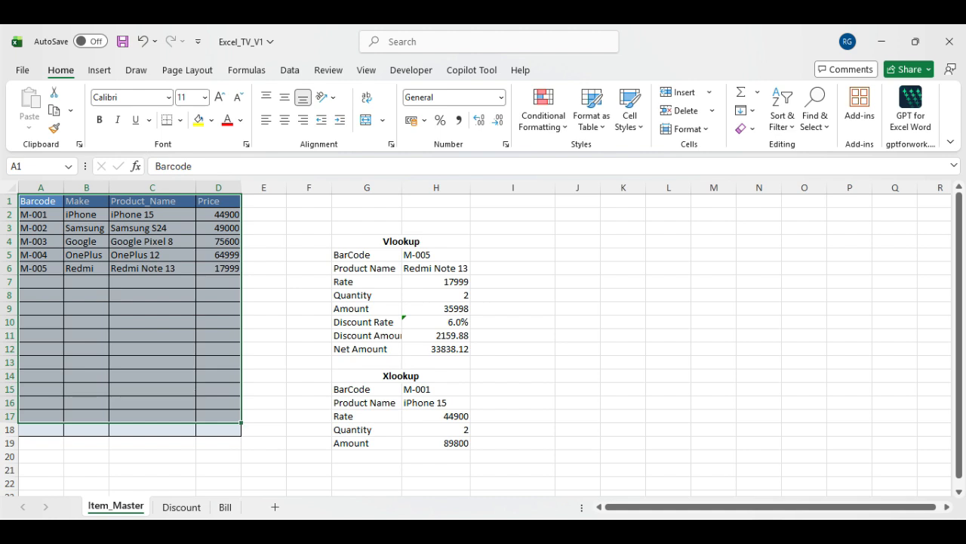
{"action": "left_click", "coordinate": [436, 443]}
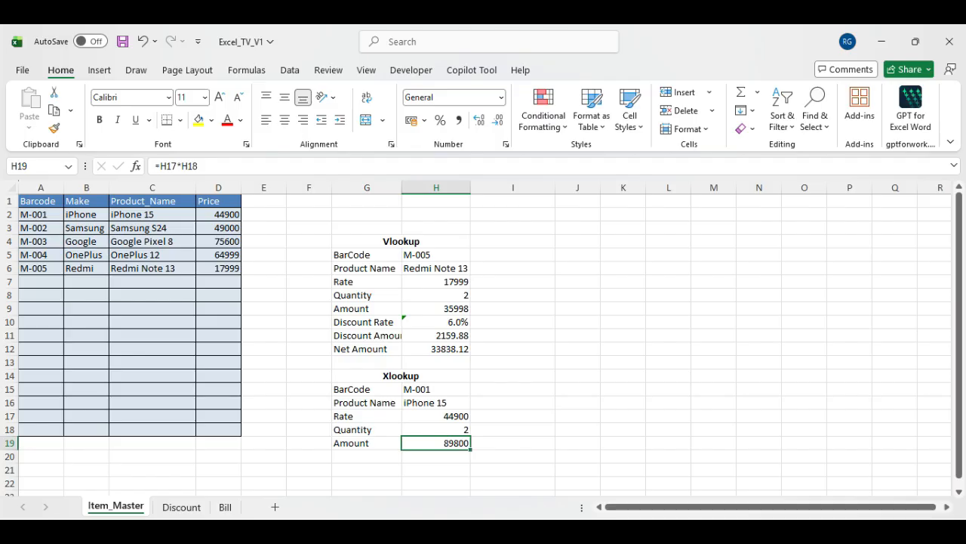
Step: Set the Xlookup block's BarCode in H15 to M-005 to test the transposed lookup
{"action": "double_click", "coordinate": [446, 389]}
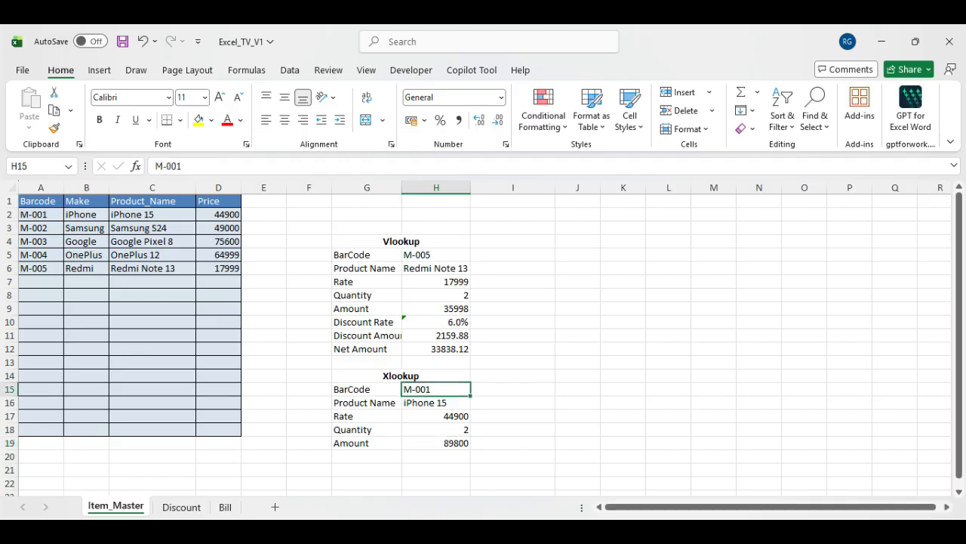
{"action": "key", "text": "BackSpace"}
{"action": "type", "text": "5"}
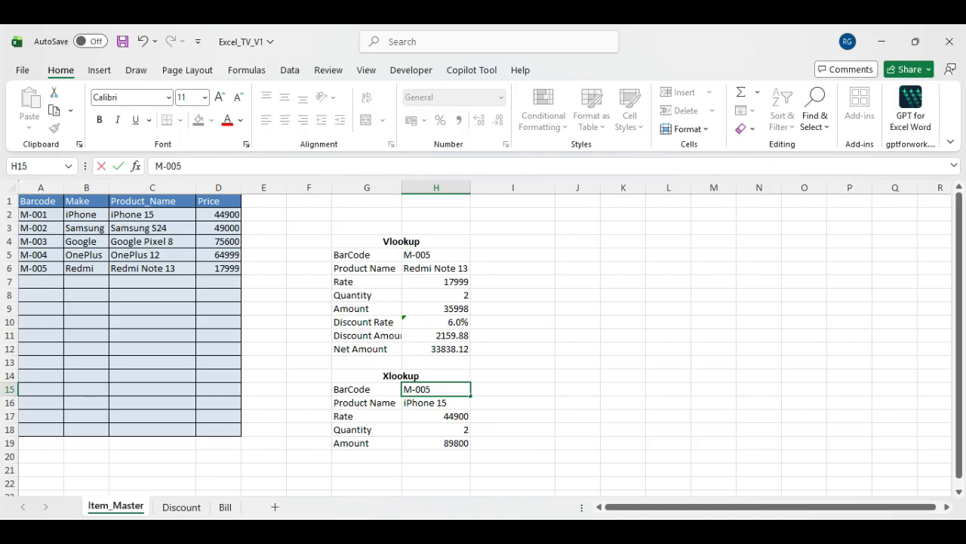
{"action": "key", "text": "Return"}
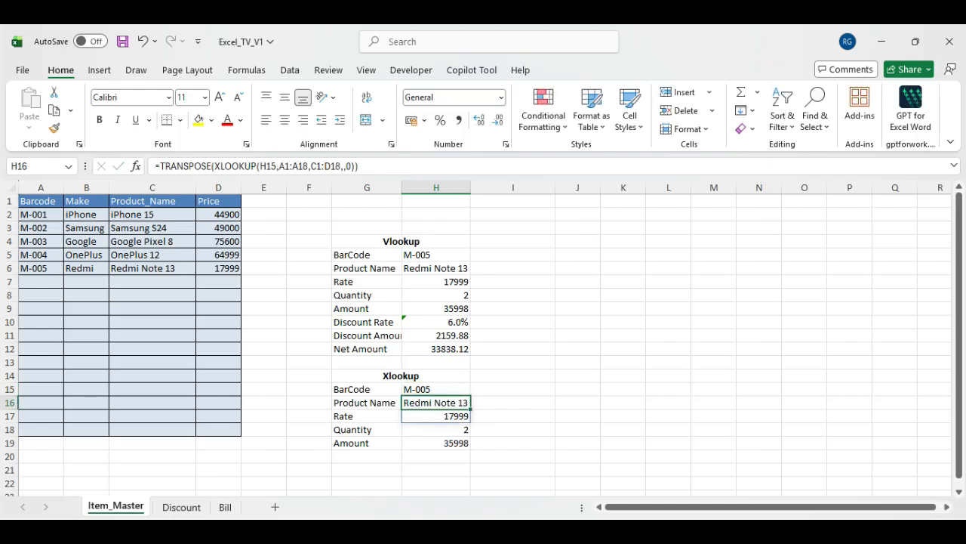
Step: Set the Xlookup block's BarCode in H15 to M-009, a code missing from the item table
{"action": "key", "text": "Up"}
{"action": "key", "text": "F2"}
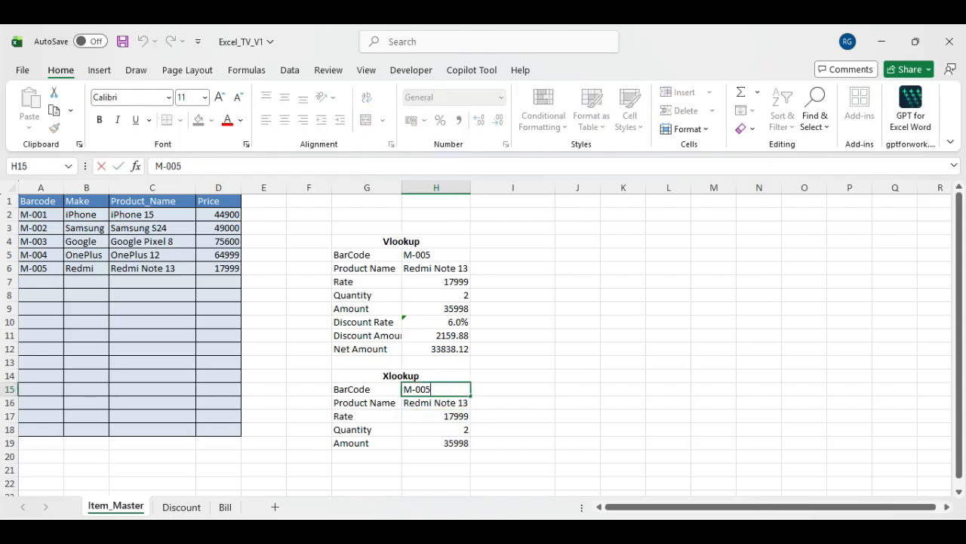
{"action": "key", "text": "BackSpace"}
{"action": "type", "text": "9"}
{"action": "key", "text": "Return"}
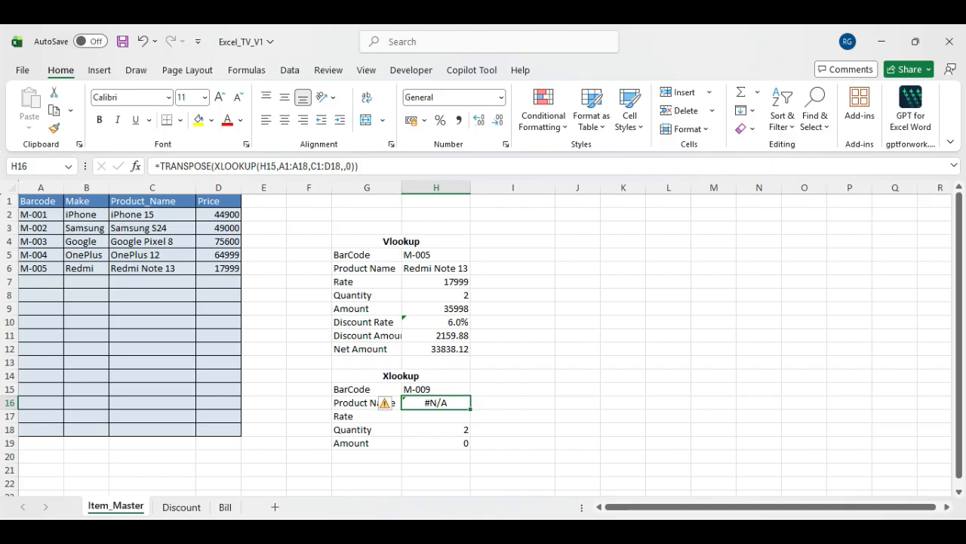
Step: Add "Item not found" as the if_not_found argument of the XLOOKUP in H16
{"action": "left_click", "coordinate": [343, 166]}
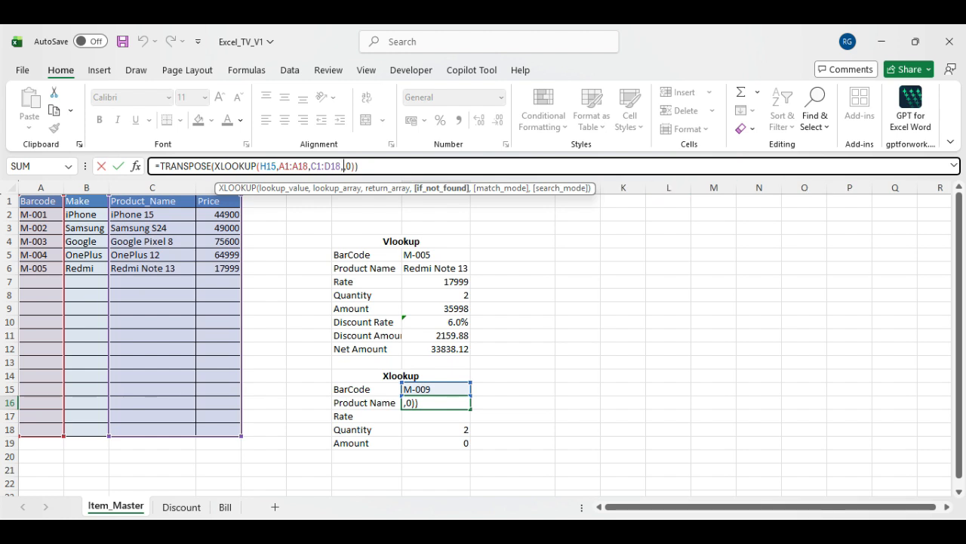
{"action": "type", "text": "\"Item "}
{"action": "type", "text": "not found"}
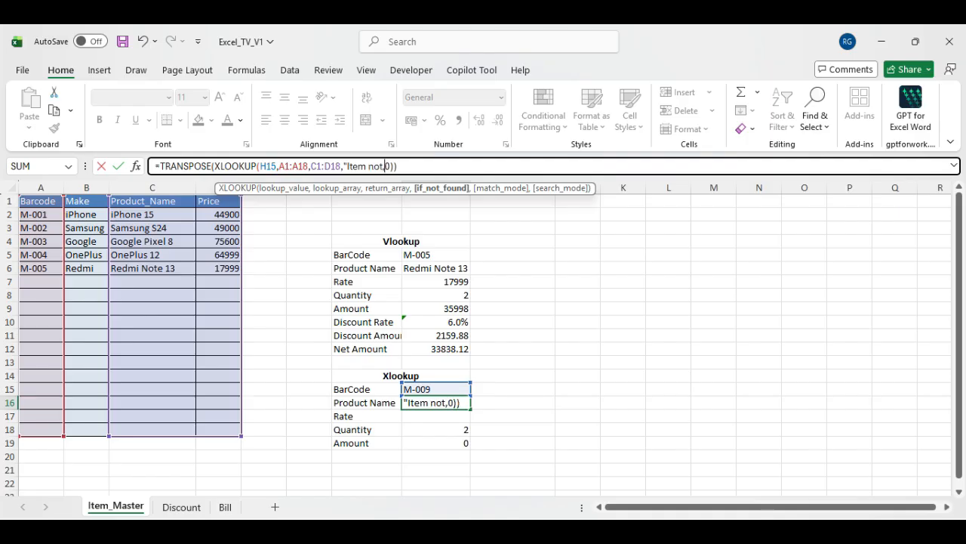
{"action": "type", "text": "\""}
{"action": "key", "text": "Return"}
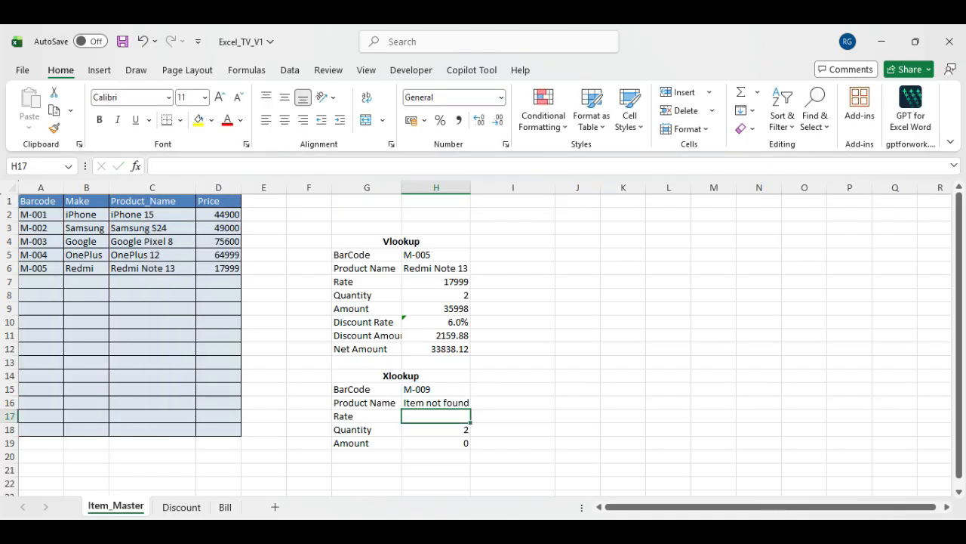
Step: Replace the if_not_found text in the H16 formula with an empty string ""
{"action": "left_click", "coordinate": [437, 402]}
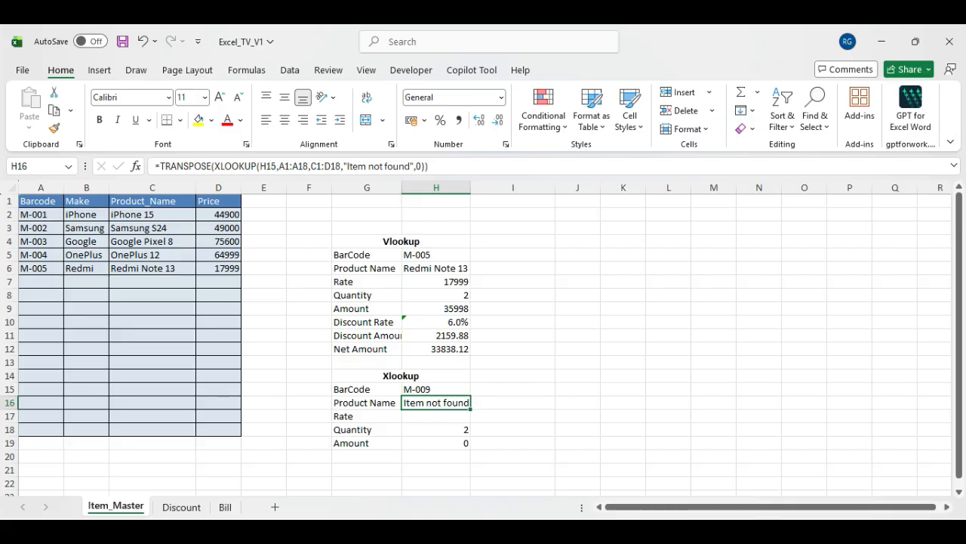
{"action": "left_click_drag", "start_coordinate": [347, 166], "coordinate": [410, 166]}
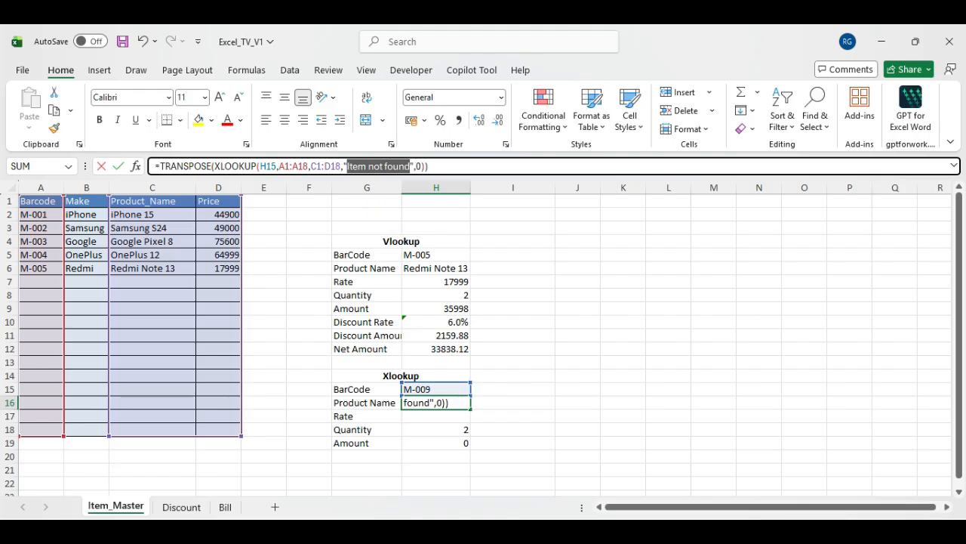
{"action": "key", "text": "BackSpace"}
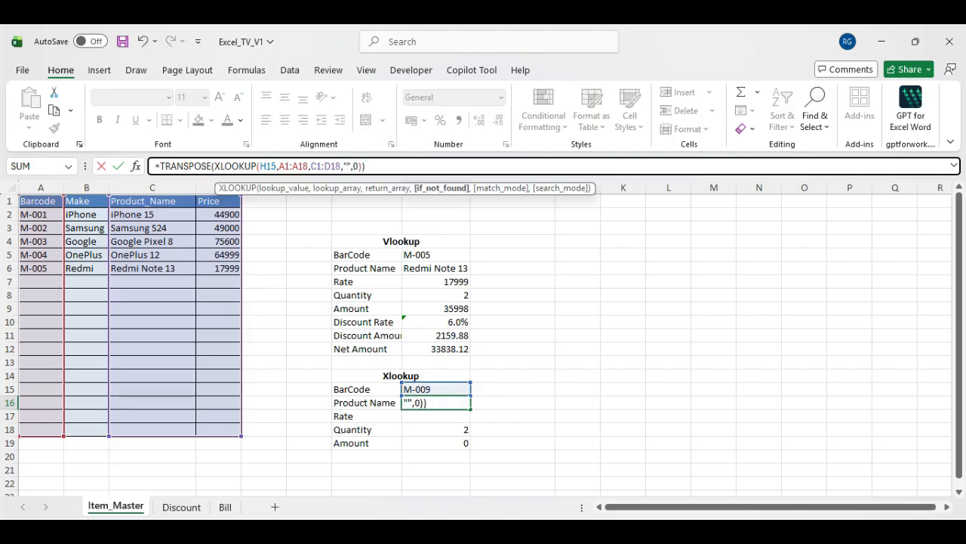
{"action": "key", "text": "Return"}
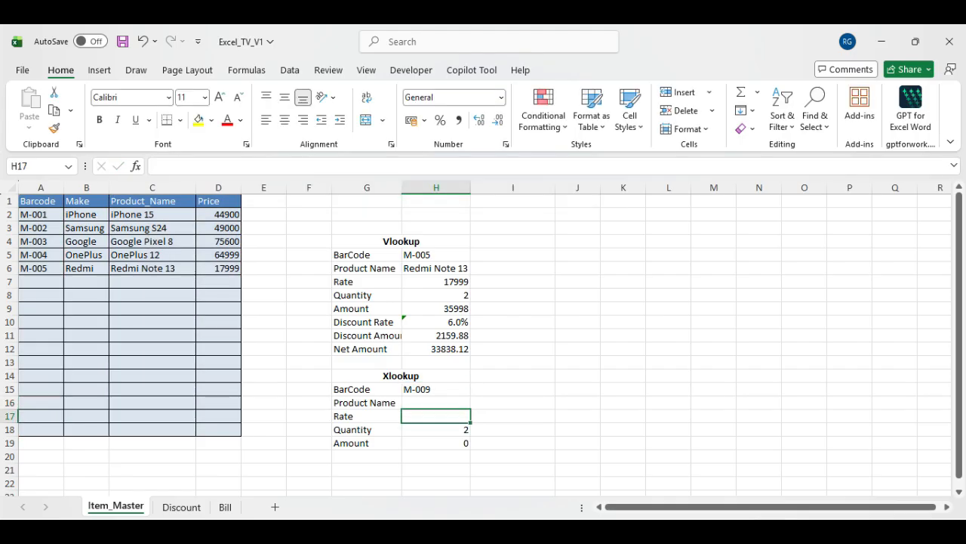
Step: Set the Xlookup block's BarCode in H15 to M-002
{"action": "left_click", "coordinate": [436, 389]}
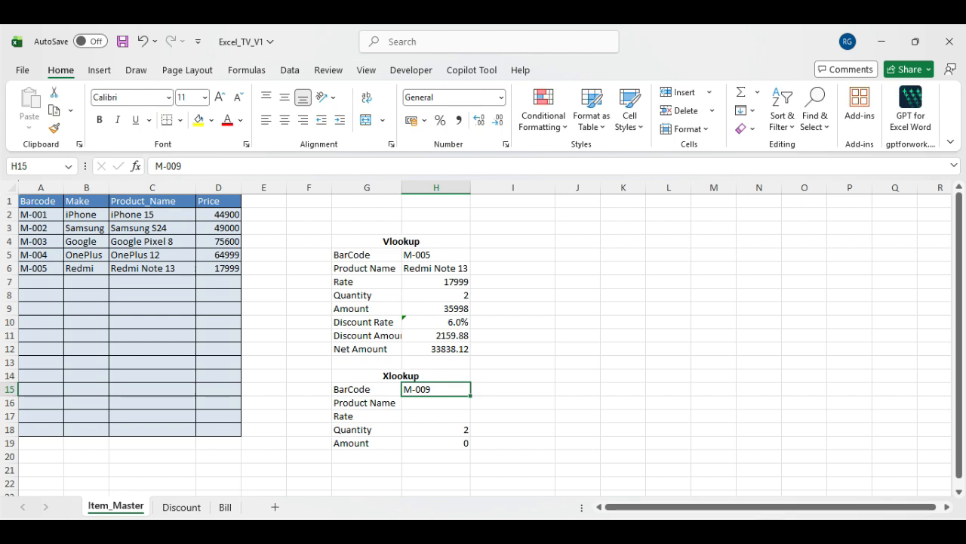
{"action": "key", "text": "F2"}
{"action": "key", "text": "BackSpace"}
{"action": "type", "text": "2"}
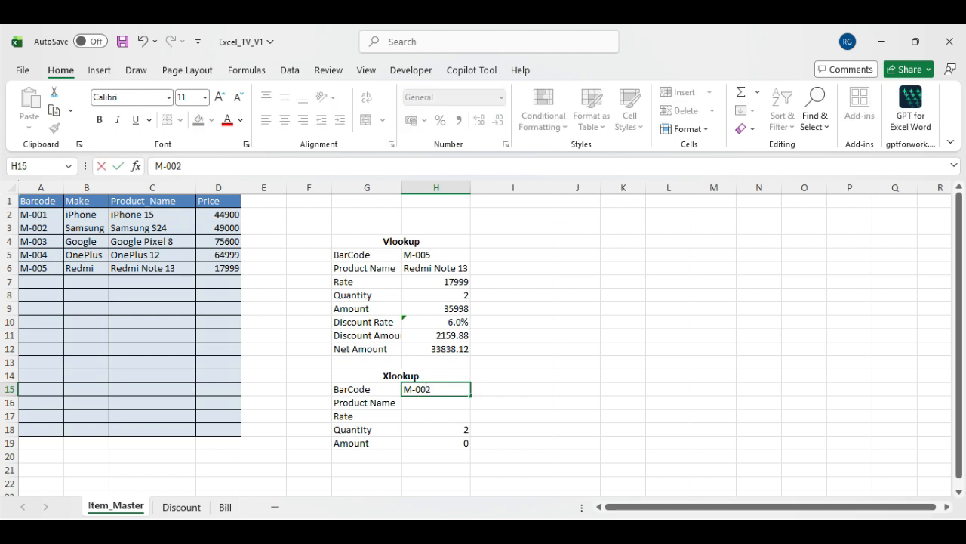
{"action": "key", "text": "Return"}
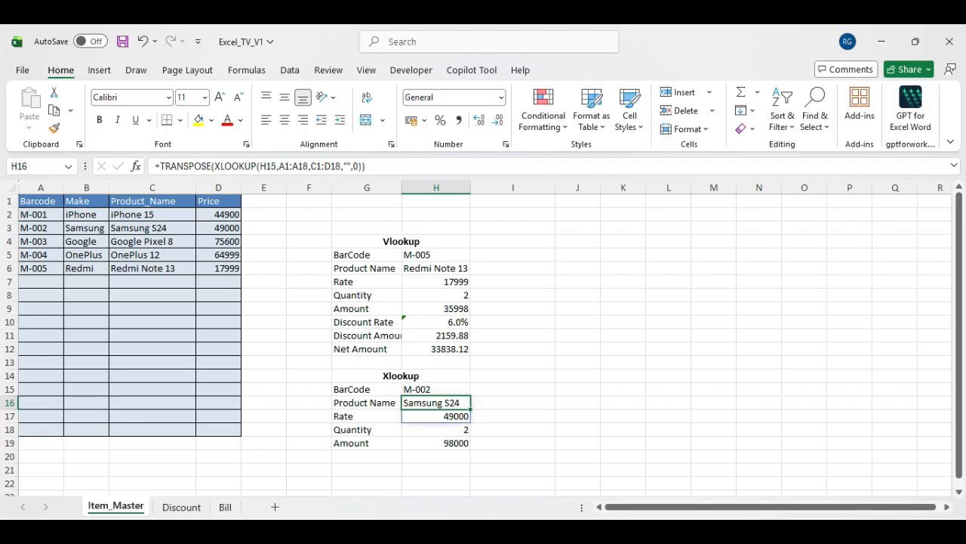
{"action": "left_click", "coordinate": [436, 470]}
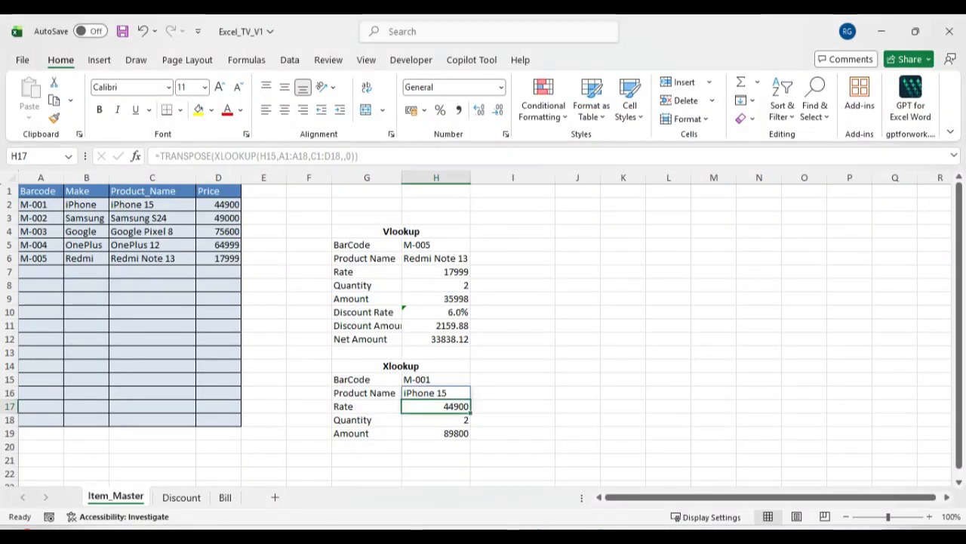
Step: Try to clear the spilled Rate value in H17
{"action": "key", "text": "BackSpace"}
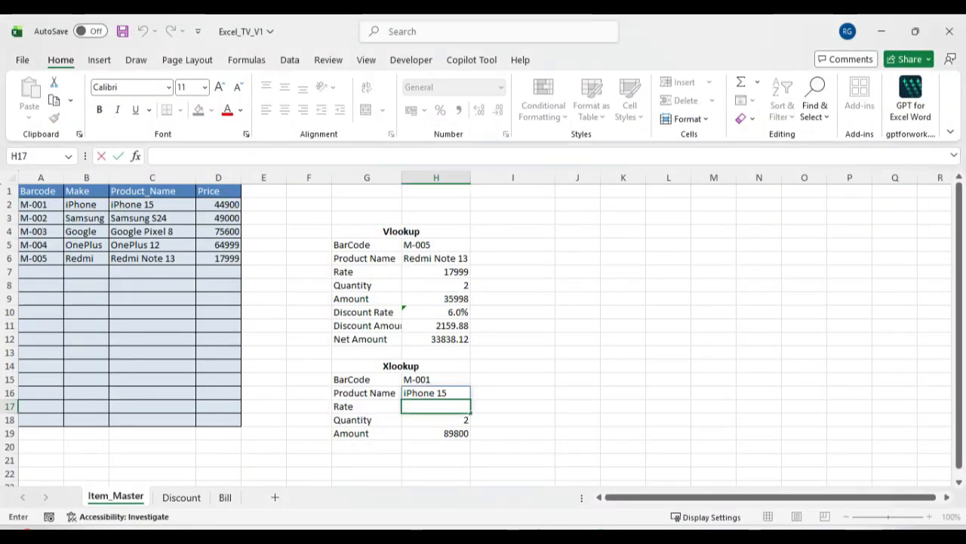
{"action": "key", "text": "Escape"}
{"action": "key", "text": "Up"}
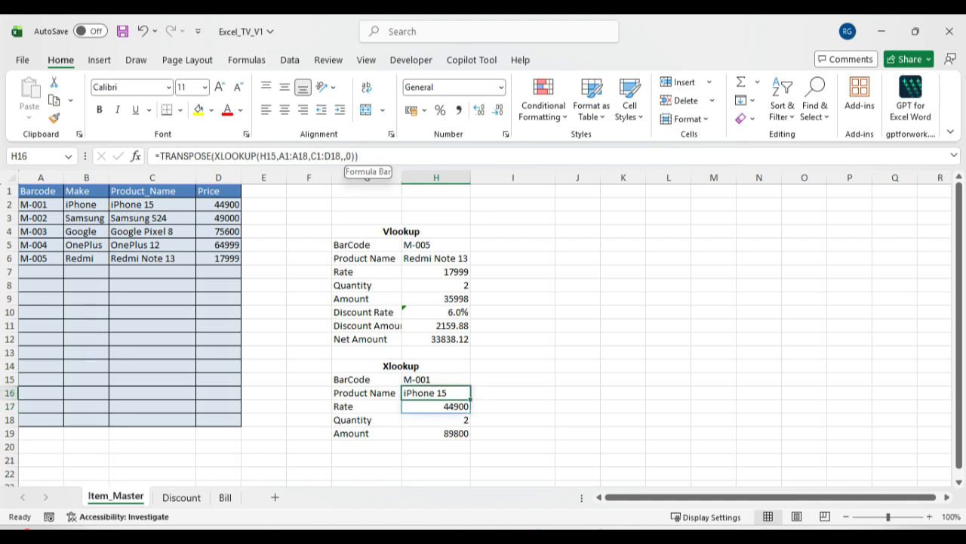
{"action": "scroll", "coordinate": [484, 332], "scroll_direction": "down", "scroll_amount": 1}
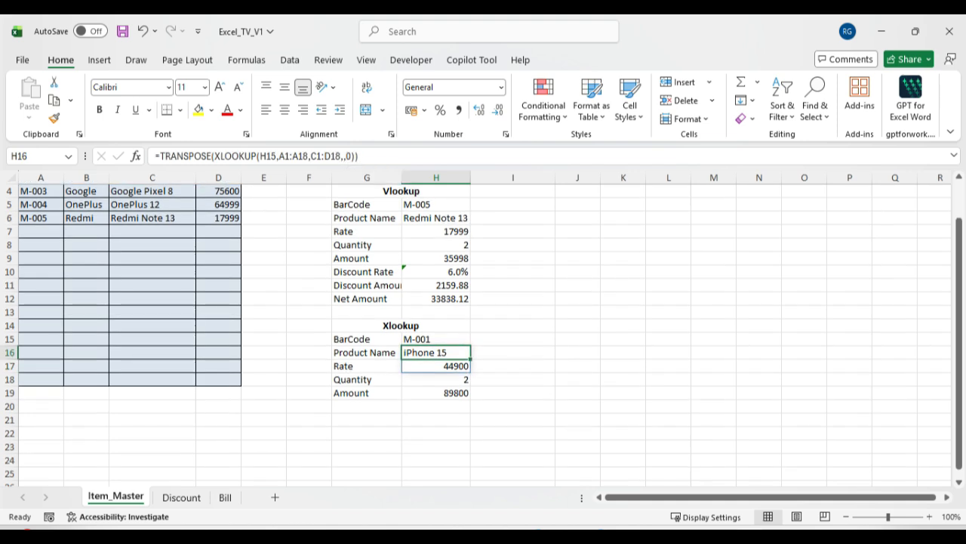
{"action": "scroll", "coordinate": [483, 332], "scroll_direction": "up", "scroll_amount": 1}
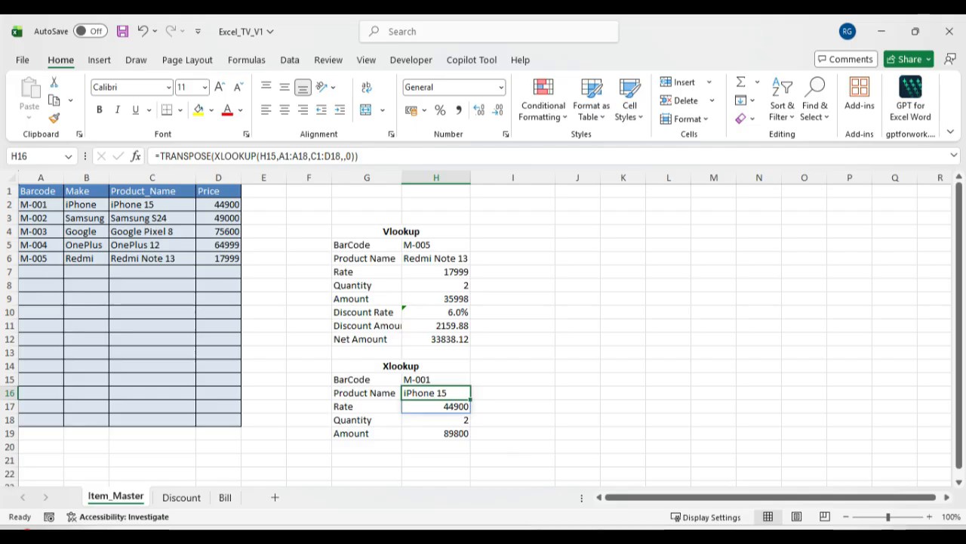
Step: Copy the Discount Rate, Discount Amount and Net Amount rows (G10:H12) from the Vlookup block to G20, below the Xlookup block
{"action": "left_click", "coordinate": [367, 447]}
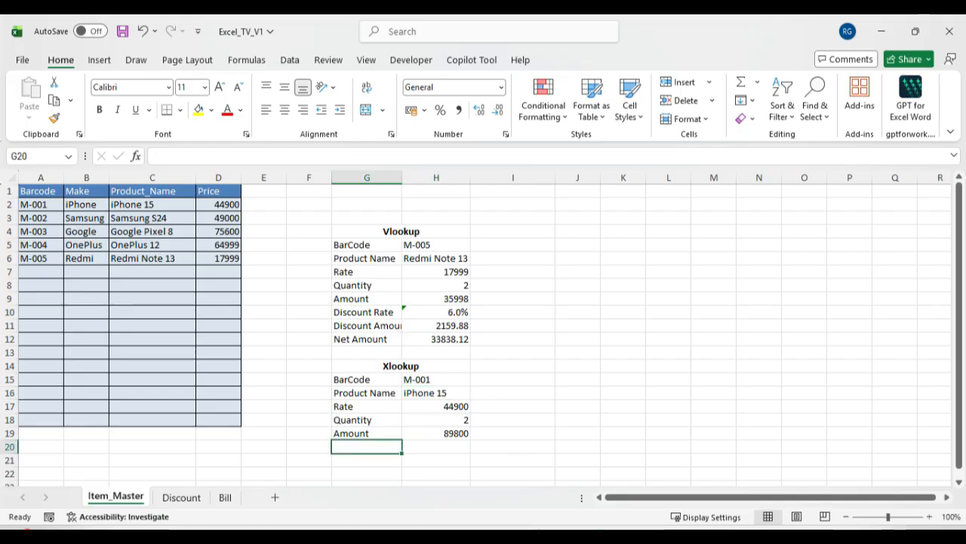
{"action": "left_click_drag", "start_coordinate": [367, 312], "coordinate": [441, 339]}
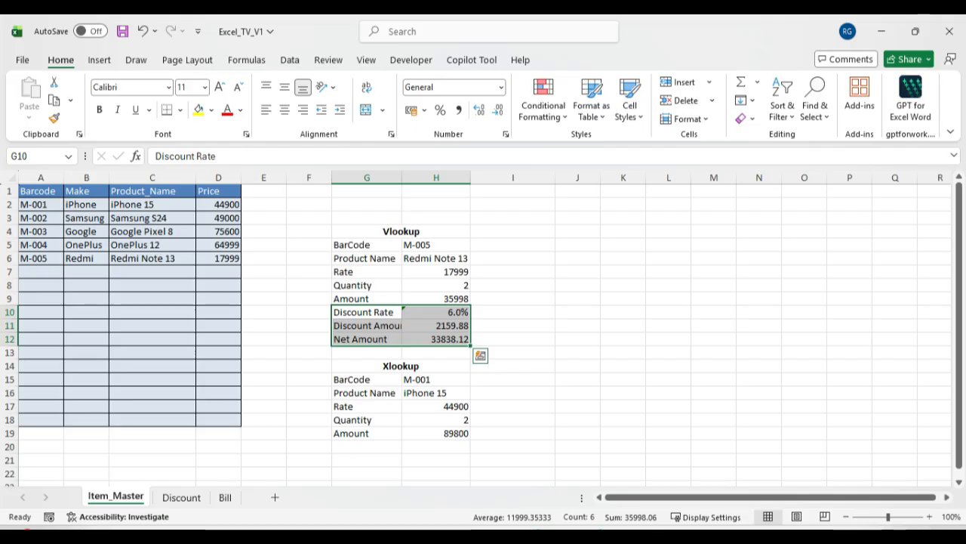
{"action": "key", "text": "ctrl+c"}
{"action": "left_click", "coordinate": [367, 446]}
{"action": "key", "text": "ctrl+v"}
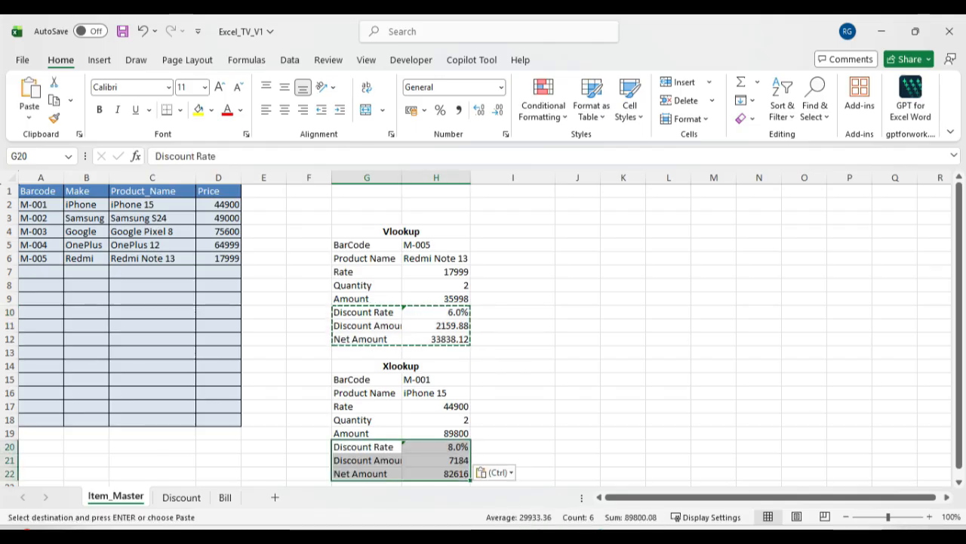
Step: Inspect the VLOOKUP formula in the Xlookup block's Discount Rate cell H20, including its column index and TRUE range-lookup argument
{"action": "left_click", "coordinate": [437, 447]}
{"action": "scroll", "coordinate": [436, 447], "scroll_direction": "down", "scroll_amount": 1}
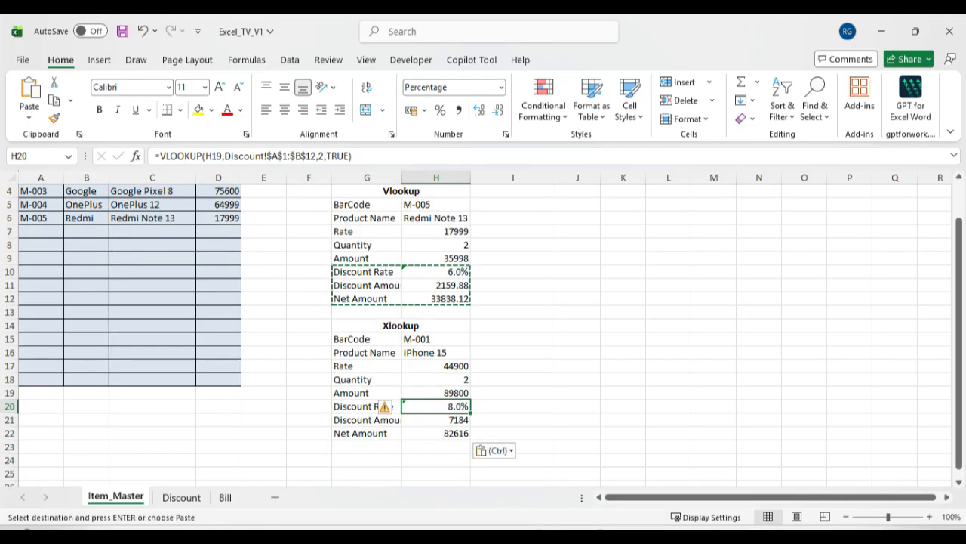
{"action": "double_click", "coordinate": [439, 406]}
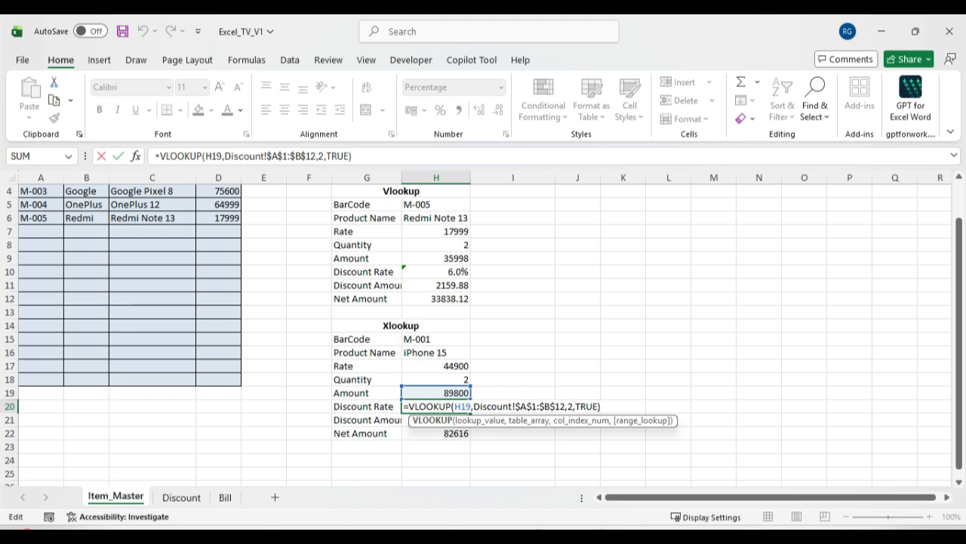
{"action": "double_click", "coordinate": [587, 407]}
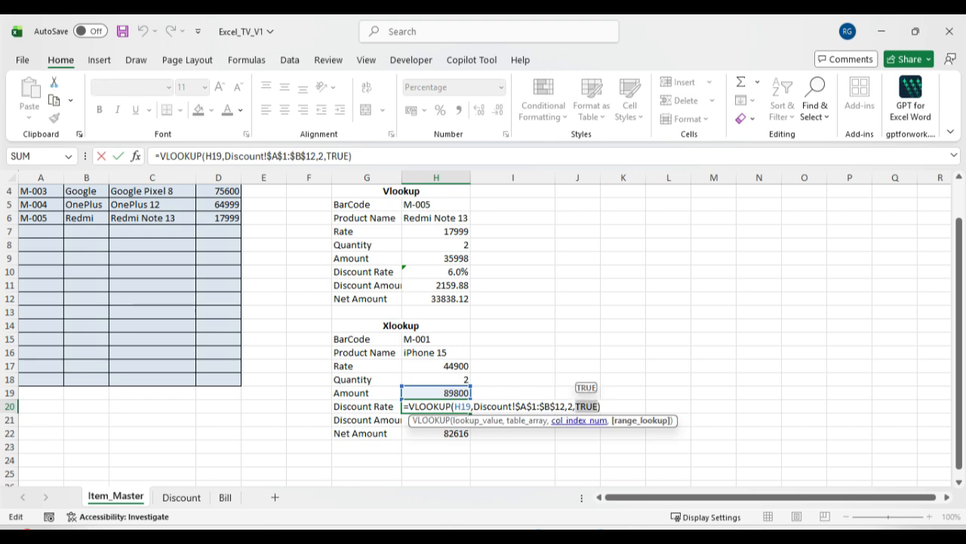
{"action": "left_click", "coordinate": [572, 406]}
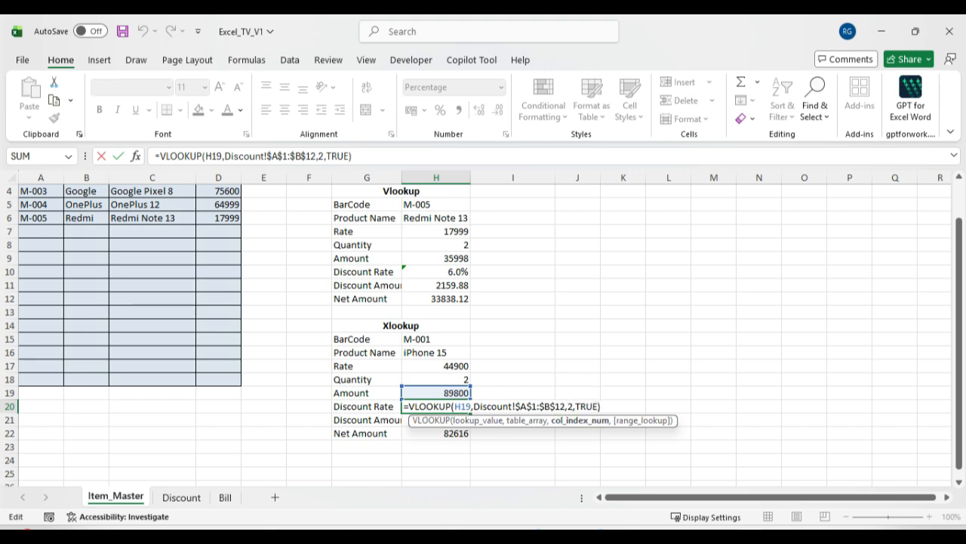
{"action": "key", "text": "ctrl+Return"}
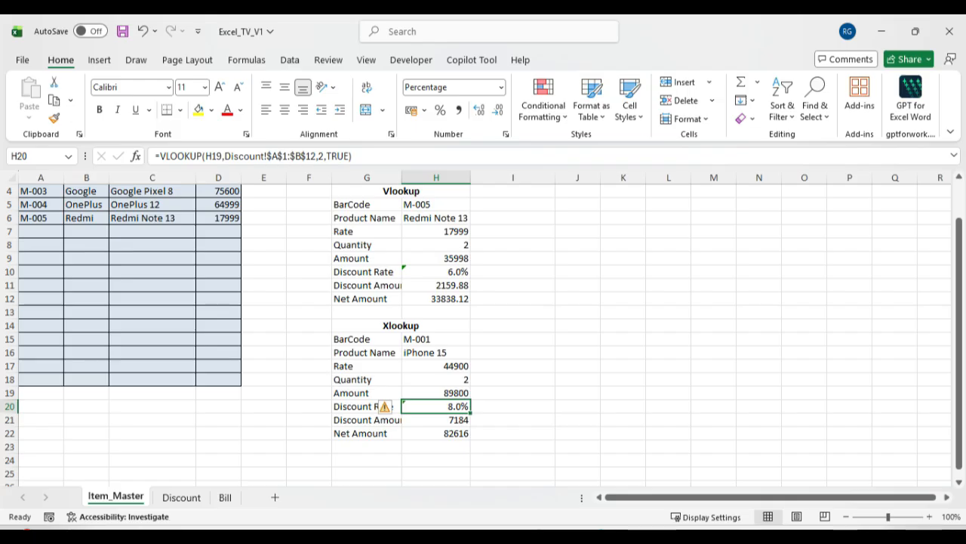
Step: Replace the Discount Rate formula in H20 with =XLOOKUP(H19,Discount!A1:A12,Discount!B1:B12,,0), using exact match
{"action": "type", "text": "="}
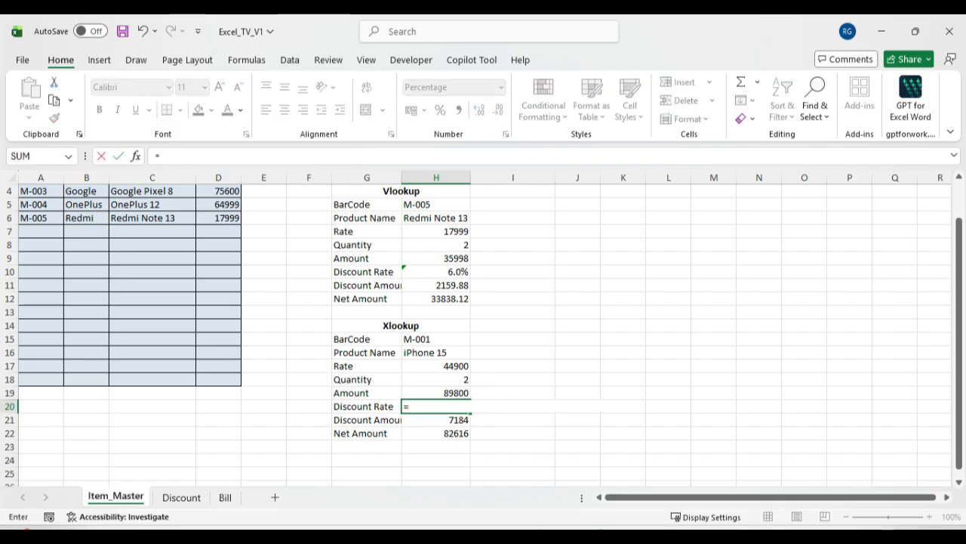
{"action": "type", "text": "xl"}
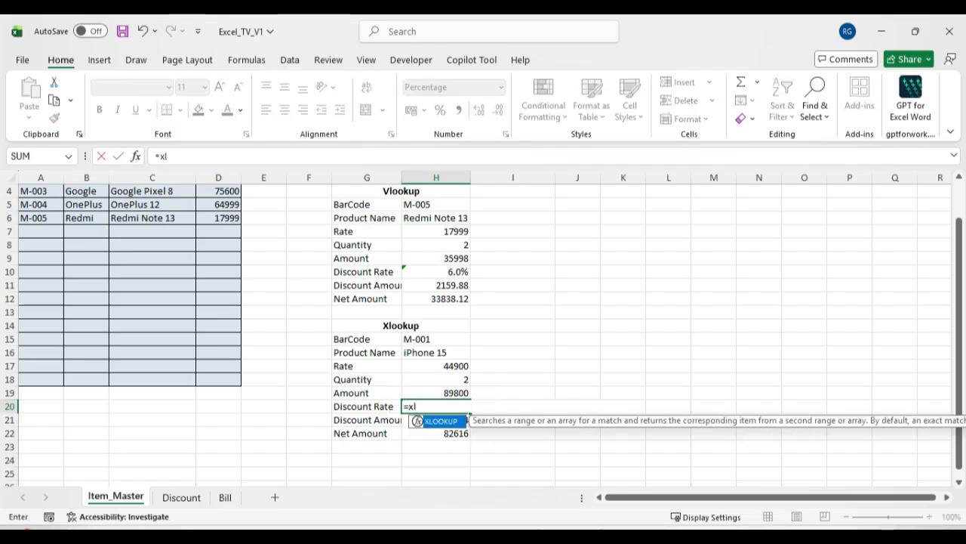
{"action": "type", "text": "ookup("}
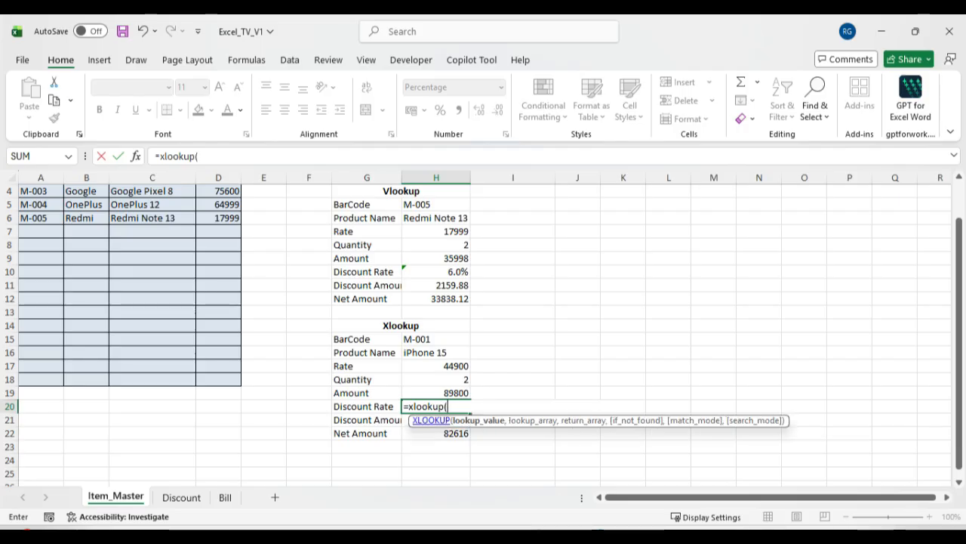
{"action": "key", "text": "Up"}
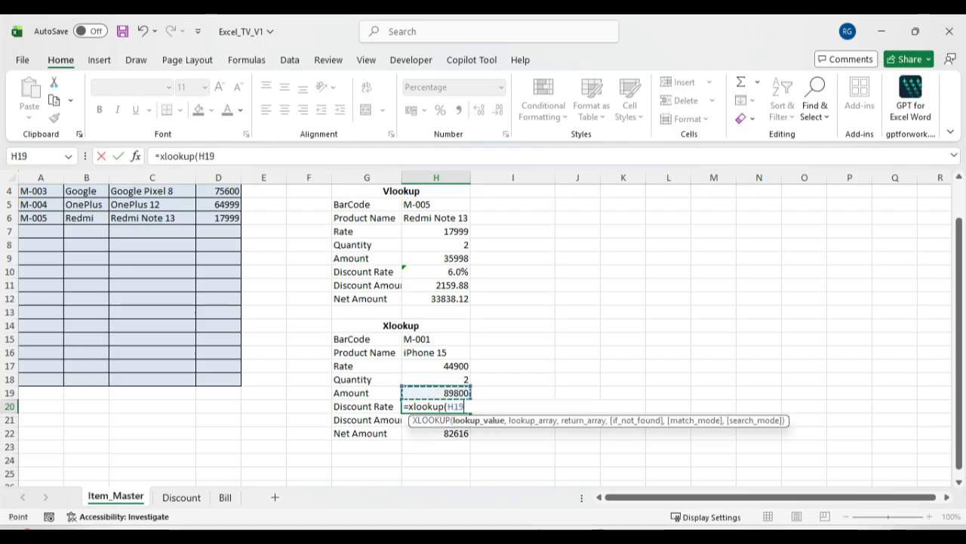
{"action": "type", "text": ","}
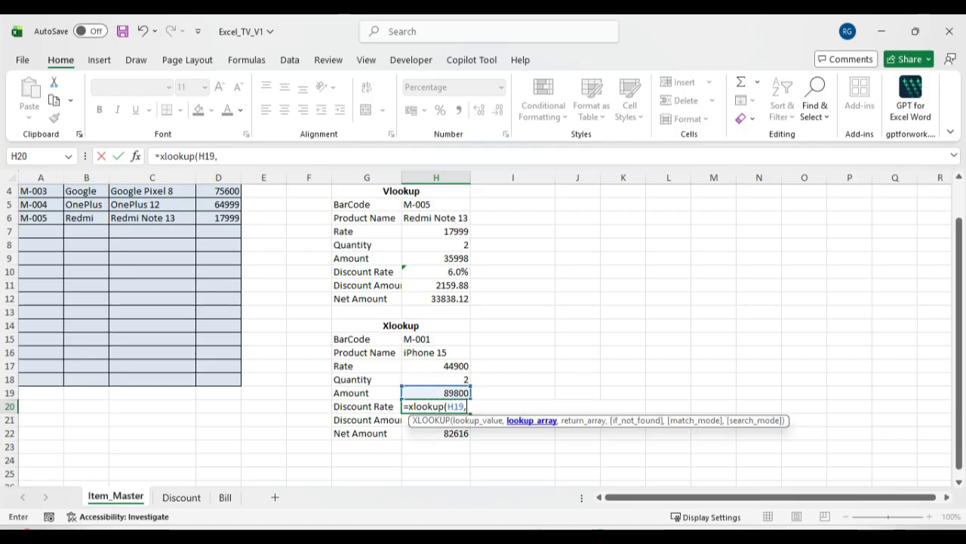
{"action": "left_click", "coordinate": [181, 496]}
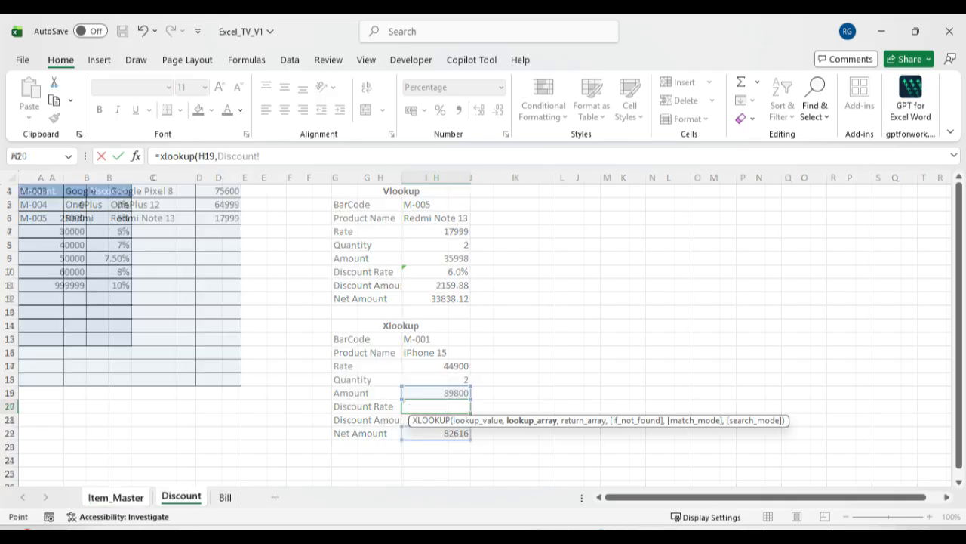
{"action": "left_click_drag", "start_coordinate": [52, 191], "coordinate": [79, 339]}
{"action": "type", "text": ","}
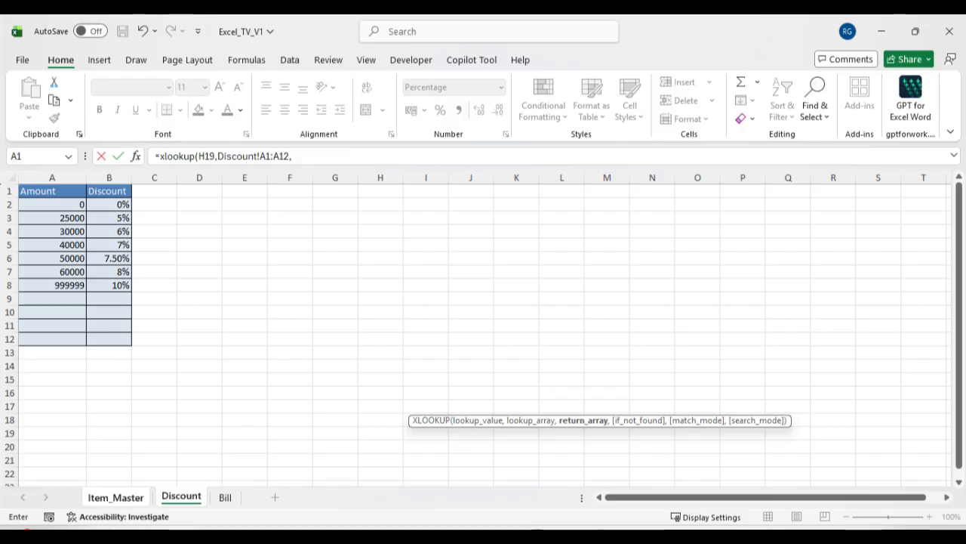
{"action": "left_click_drag", "start_coordinate": [109, 191], "coordinate": [127, 340]}
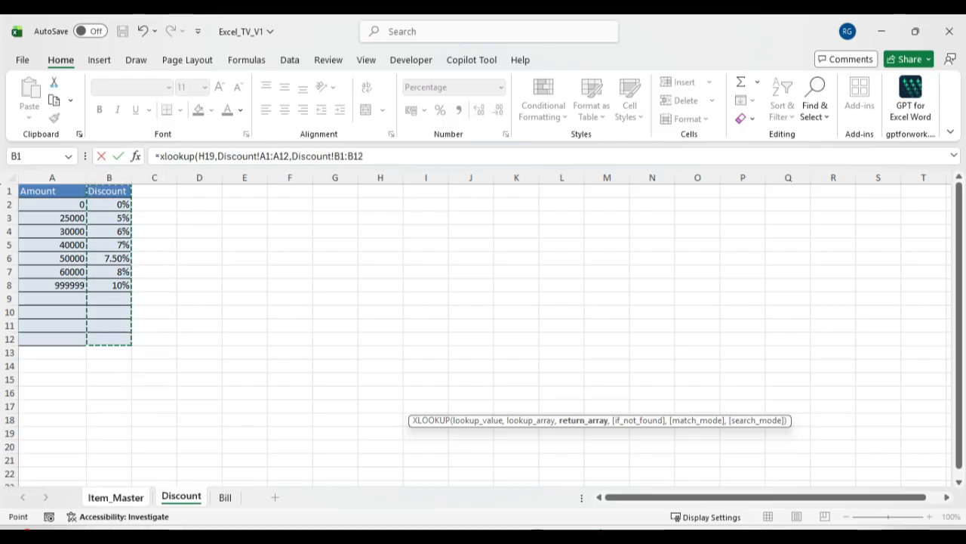
{"action": "type", "text": ","}
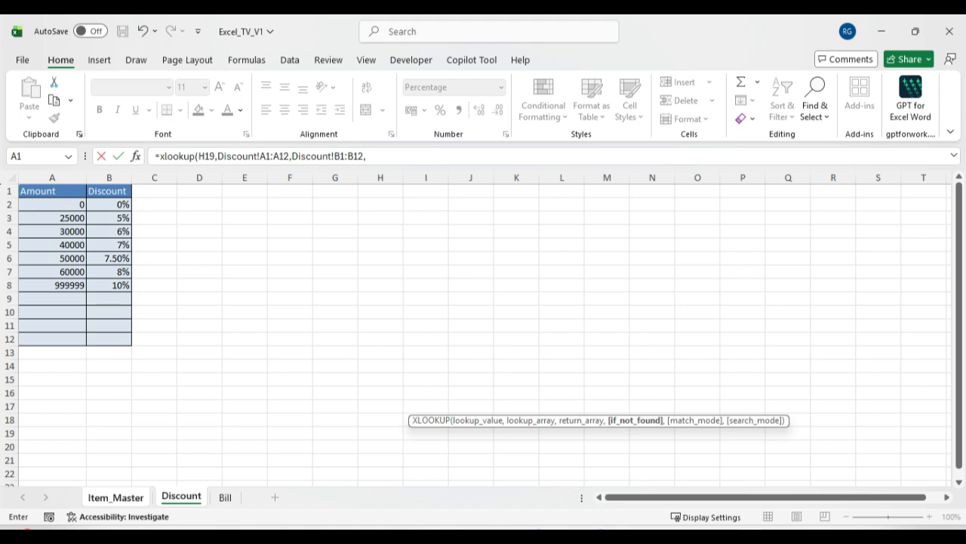
{"action": "type", "text": ","}
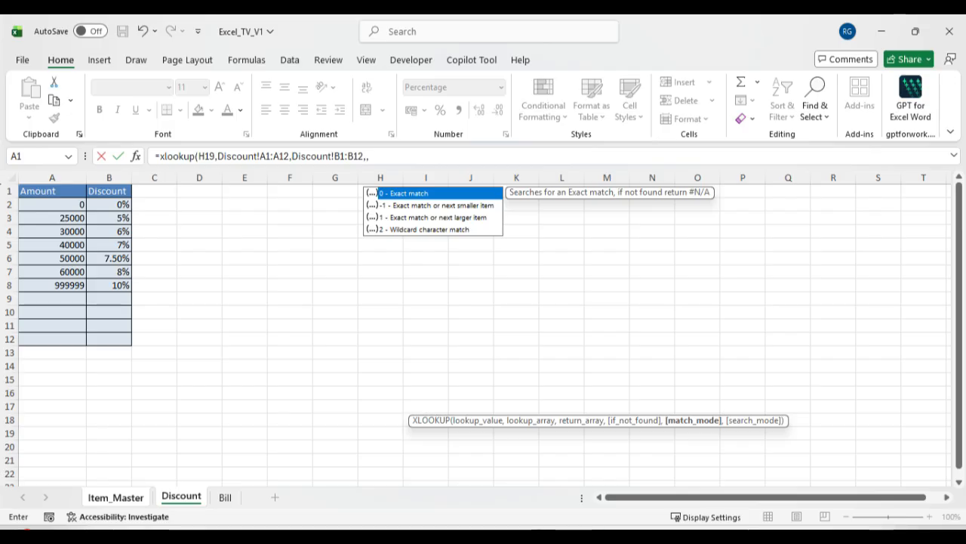
{"action": "type", "text": "0"}
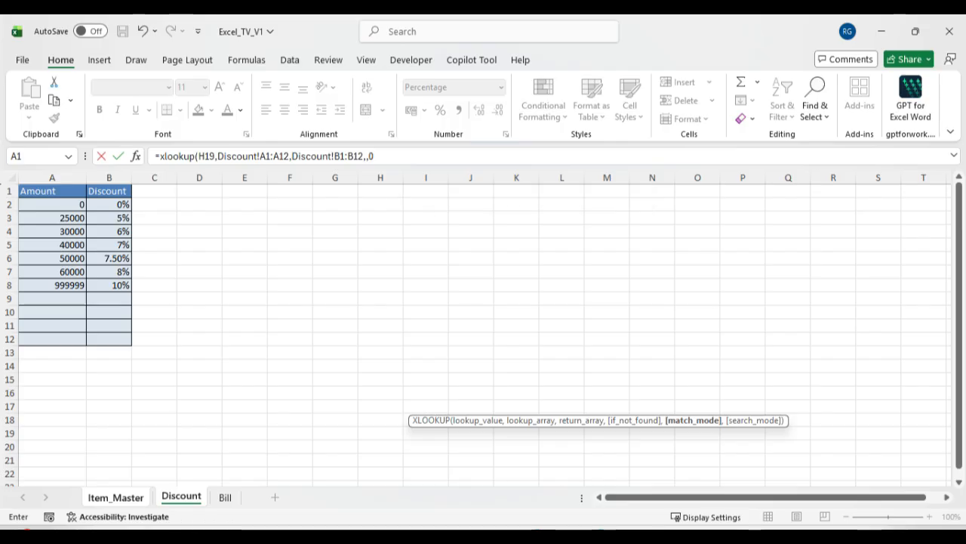
{"action": "type", "text": ")"}
{"action": "key", "text": "Return"}
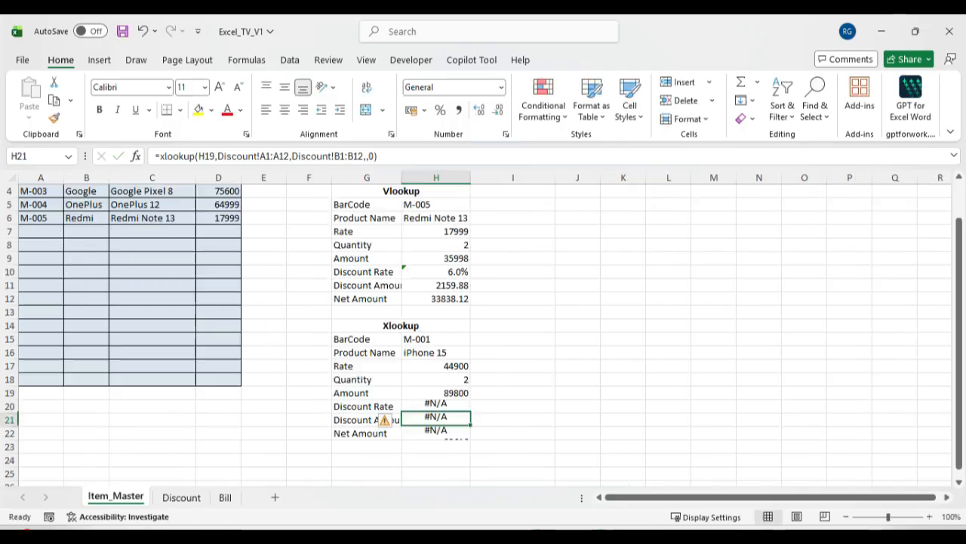
Step: Compare the Xlookup block's Amount in H19 and its Rate and Quantity inputs with the amount slabs on the Discount sheet
{"action": "left_click", "coordinate": [436, 392]}
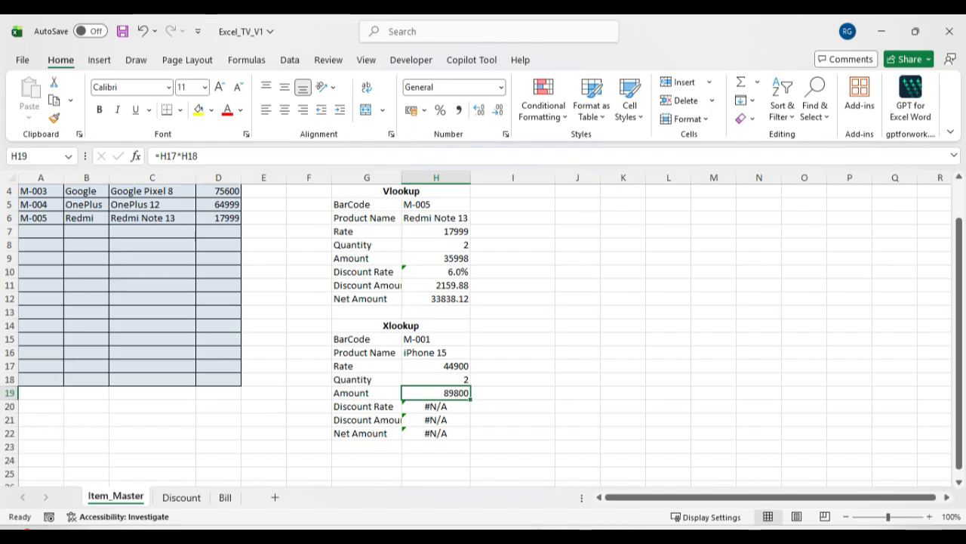
{"action": "left_click", "coordinate": [437, 366]}
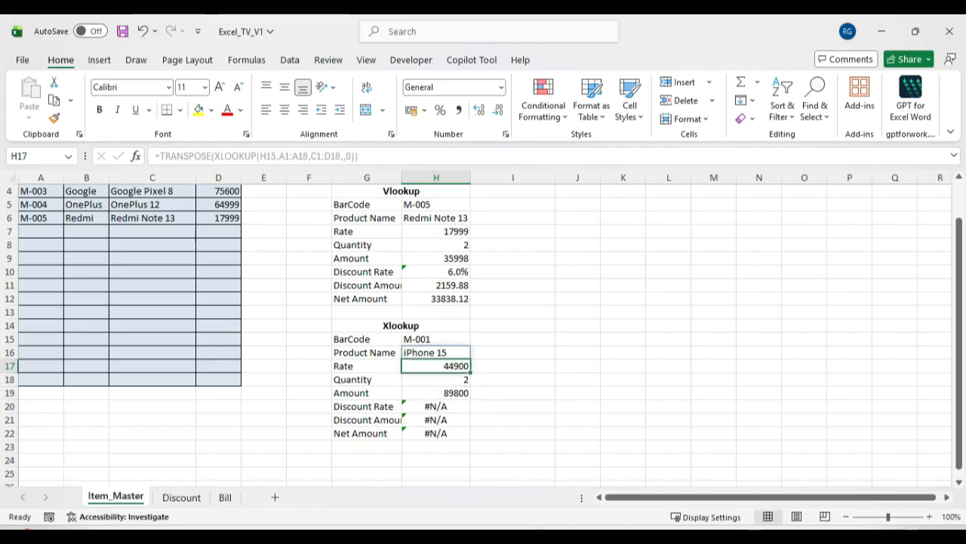
{"action": "key", "text": "ctrl+Page_Down"}
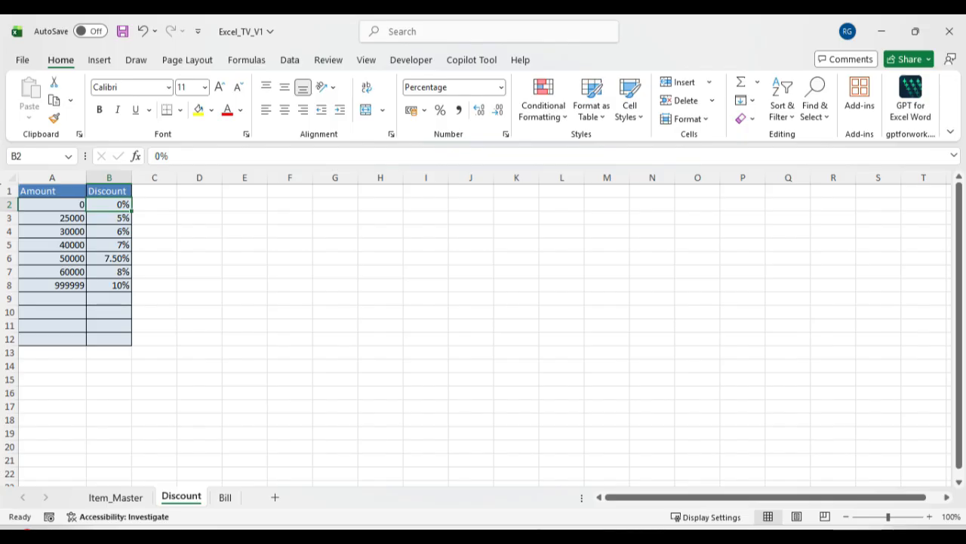
{"action": "mouse_move", "coordinate": [60, 258]}
{"action": "left_mouse_down"}
{"action": "mouse_move", "coordinate": [105, 259]}
{"action": "mouse_move", "coordinate": [109, 271]}
{"action": "mouse_move", "coordinate": [67, 259]}
{"action": "left_mouse_up"}
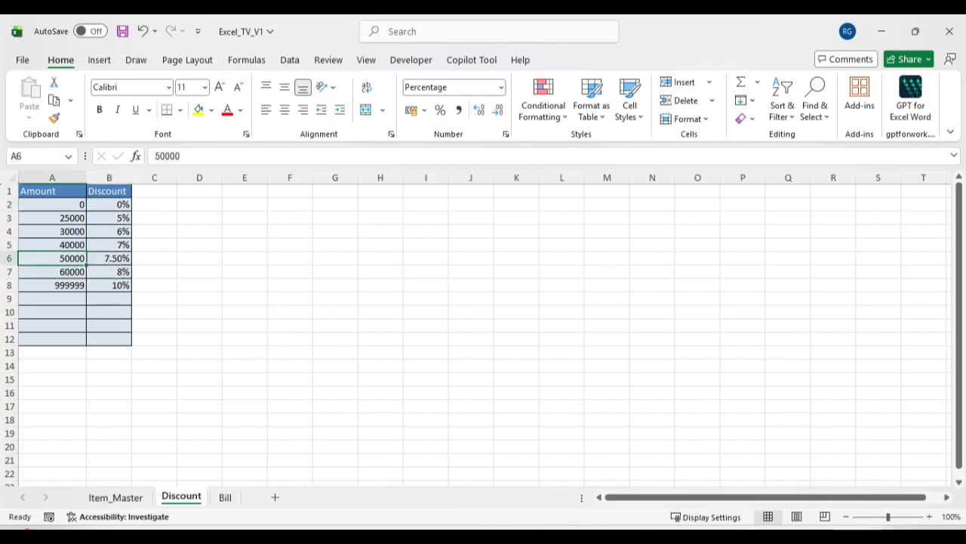
{"action": "left_click", "coordinate": [60, 245]}
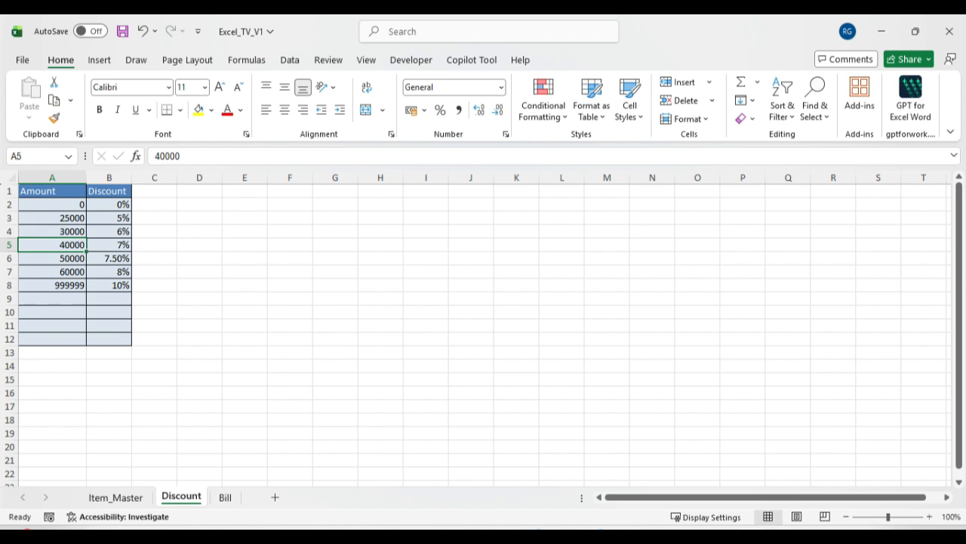
{"action": "left_click", "coordinate": [61, 258]}
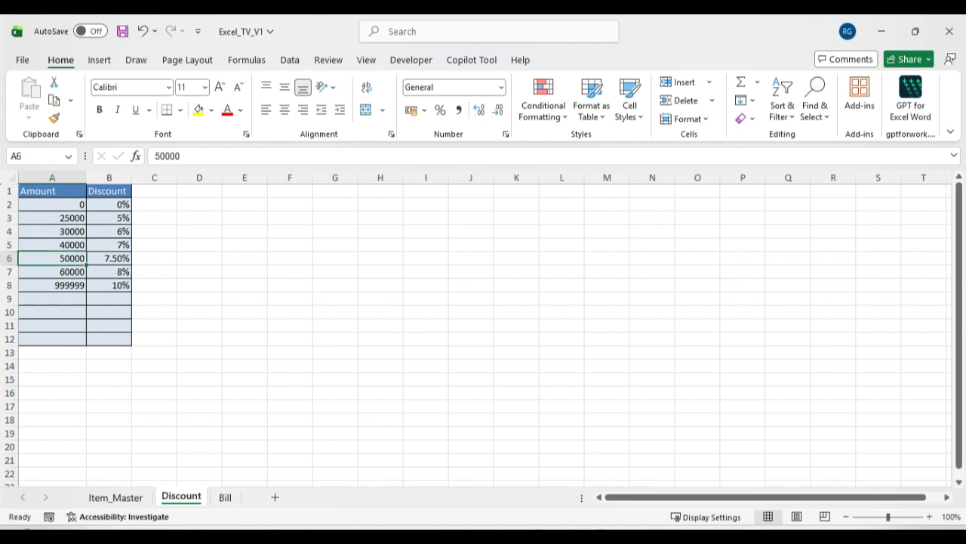
{"action": "left_click", "coordinate": [114, 496]}
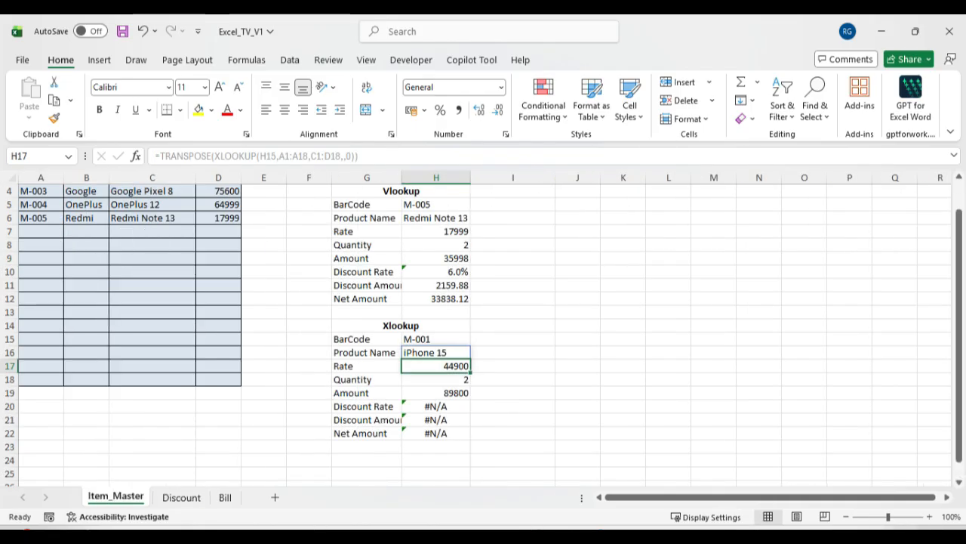
{"action": "left_click", "coordinate": [437, 393]}
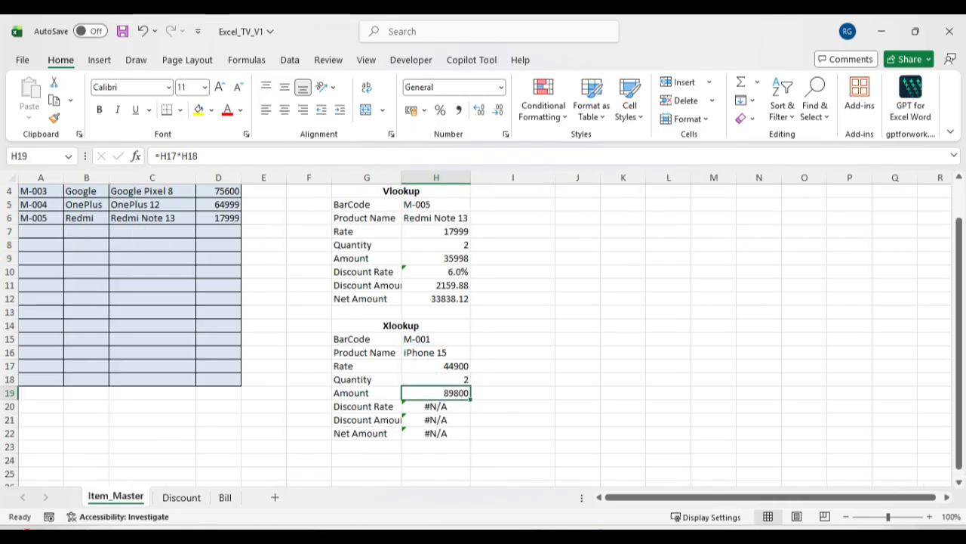
{"action": "left_click_drag", "start_coordinate": [436, 366], "coordinate": [436, 380]}
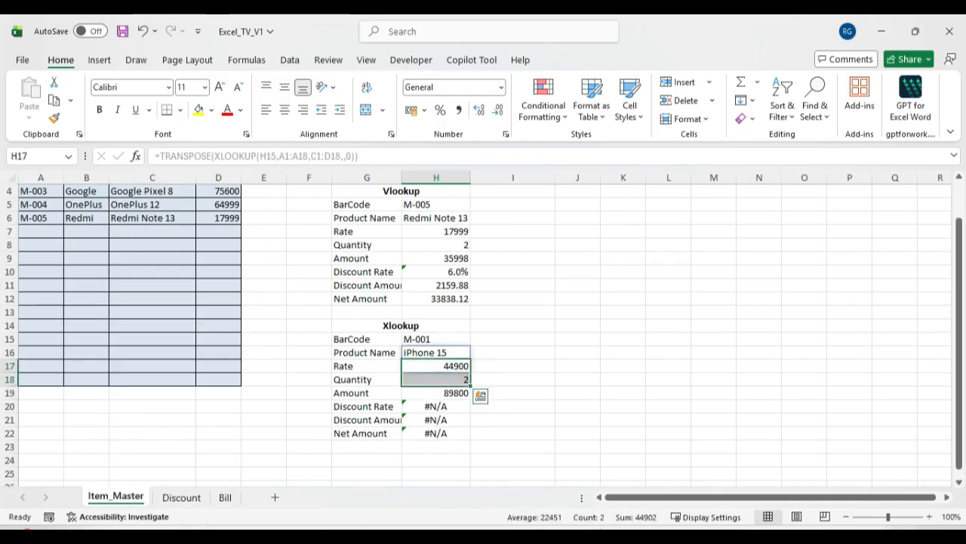
{"action": "left_click", "coordinate": [437, 352]}
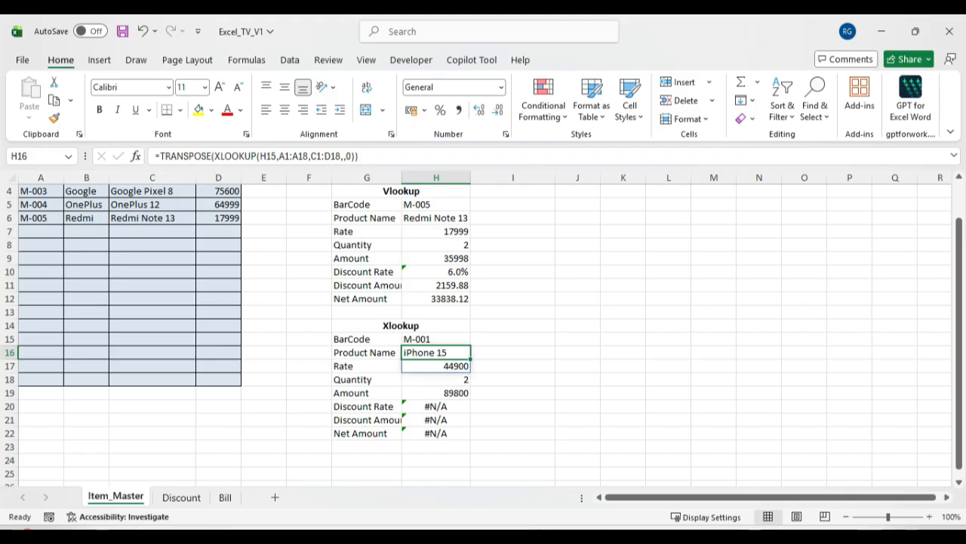
Step: Set the iPhone 15 price in D2 of the item table to 50000
{"action": "scroll", "coordinate": [483, 335], "scroll_direction": "up", "scroll_amount": 1}
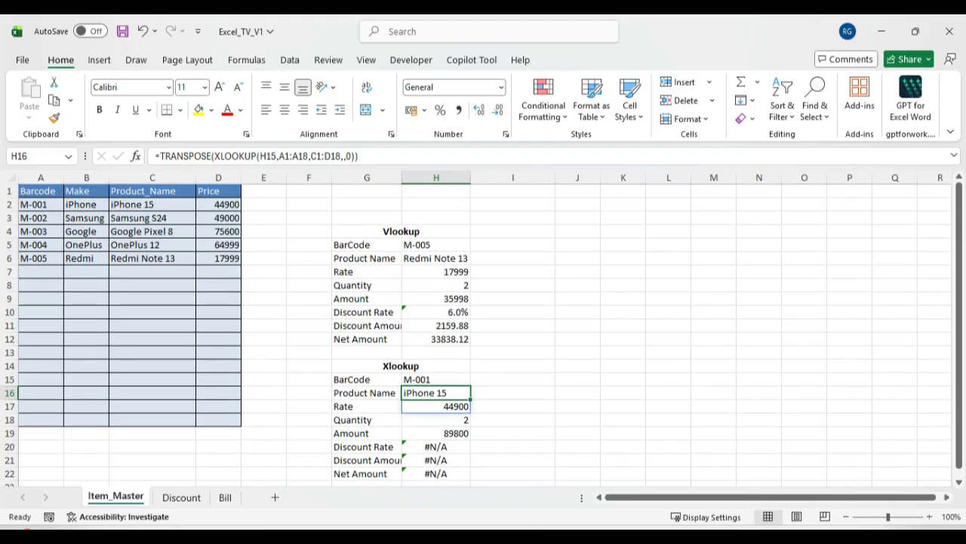
{"action": "double_click", "coordinate": [223, 204]}
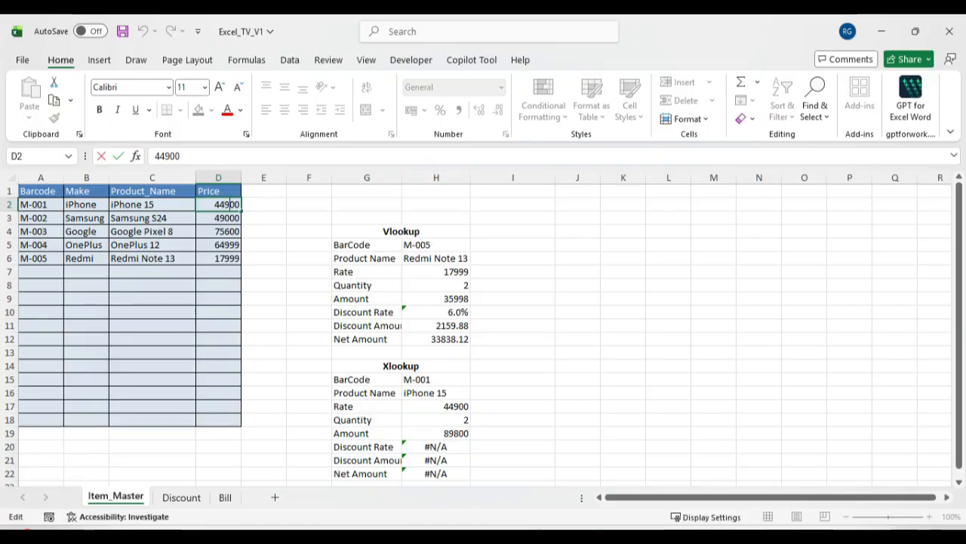
{"action": "key", "text": "BackSpace"}
{"action": "key", "text": "BackSpace"}
{"action": "key", "text": "BackSpace"}
{"action": "type", "text": "500"}
{"action": "key", "text": "Return"}
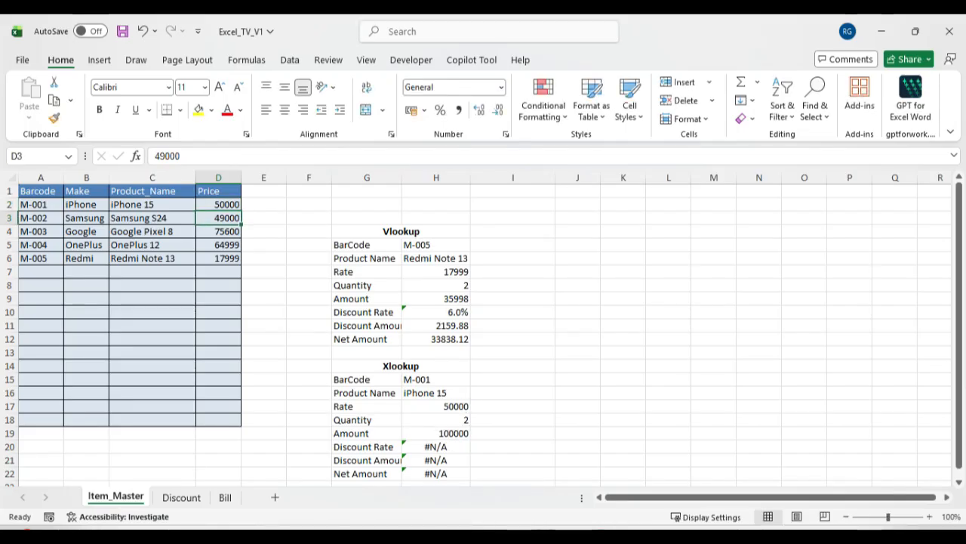
Step: Set the Xlookup block's Quantity in H18 to 1 and recalculate its Amount
{"action": "left_click", "coordinate": [436, 420]}
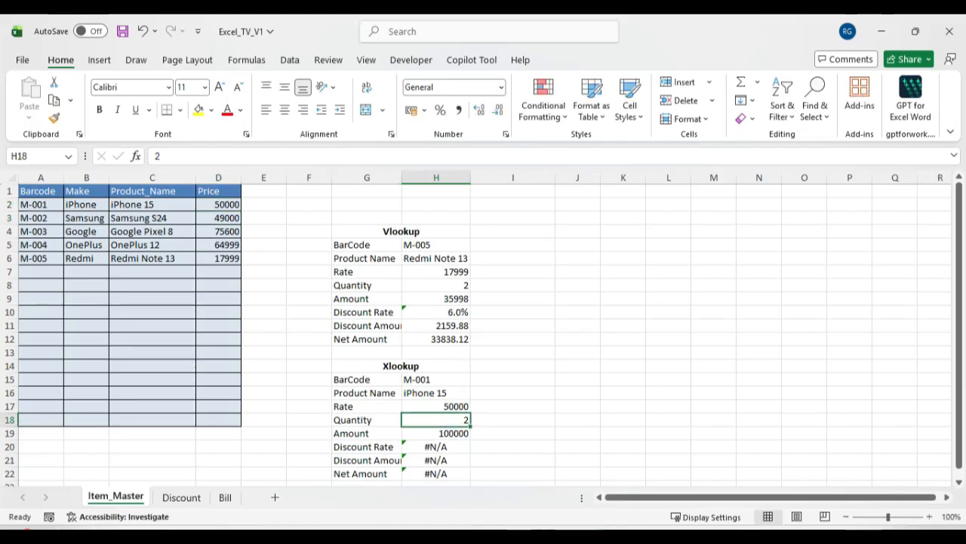
{"action": "key", "text": "Down"}
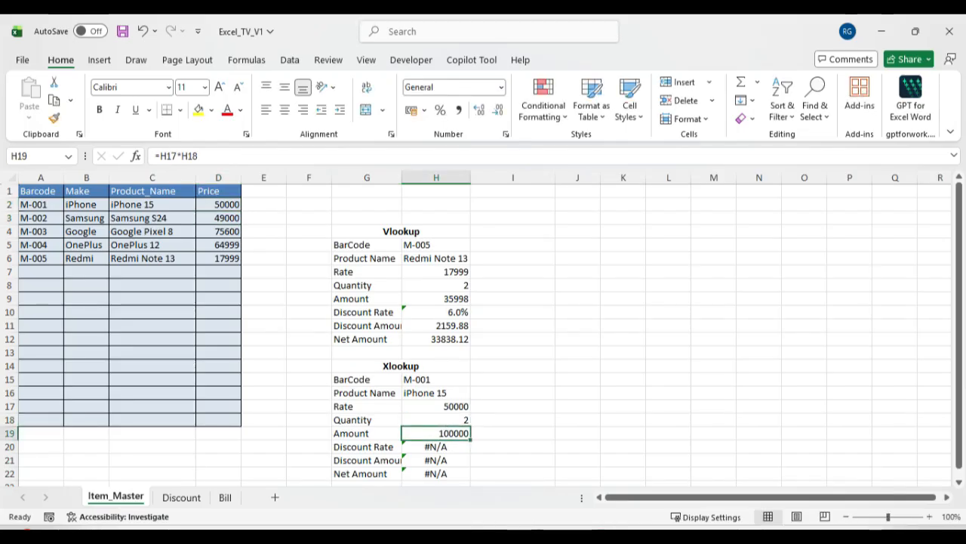
{"action": "key", "text": "Up"}
{"action": "type", "text": "1"}
{"action": "key", "text": "Return"}
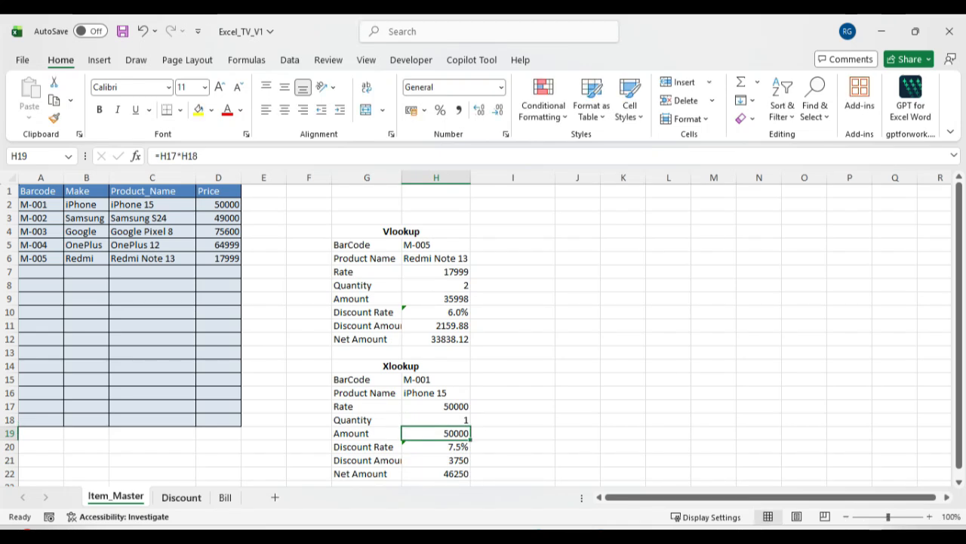
Step: Check the discount listed for the 50000 slab on the Discount sheet against the Xlookup block's Discount Rate
{"action": "left_click", "coordinate": [181, 498]}
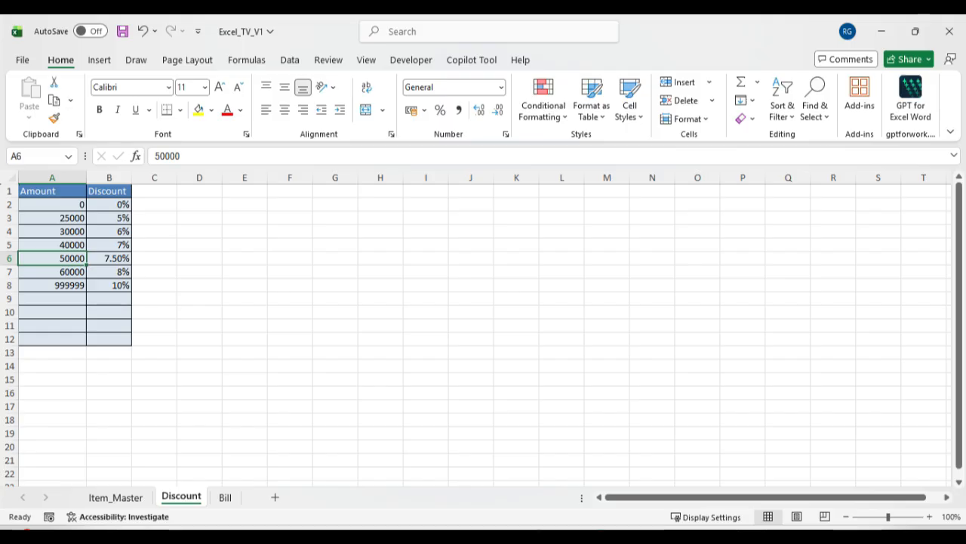
{"action": "left_click", "coordinate": [110, 258]}
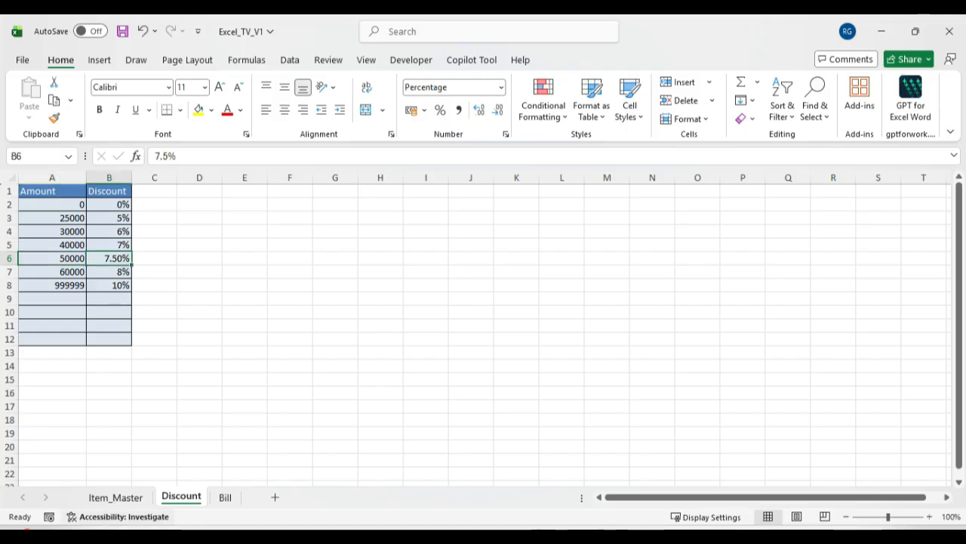
{"action": "left_click", "coordinate": [116, 498]}
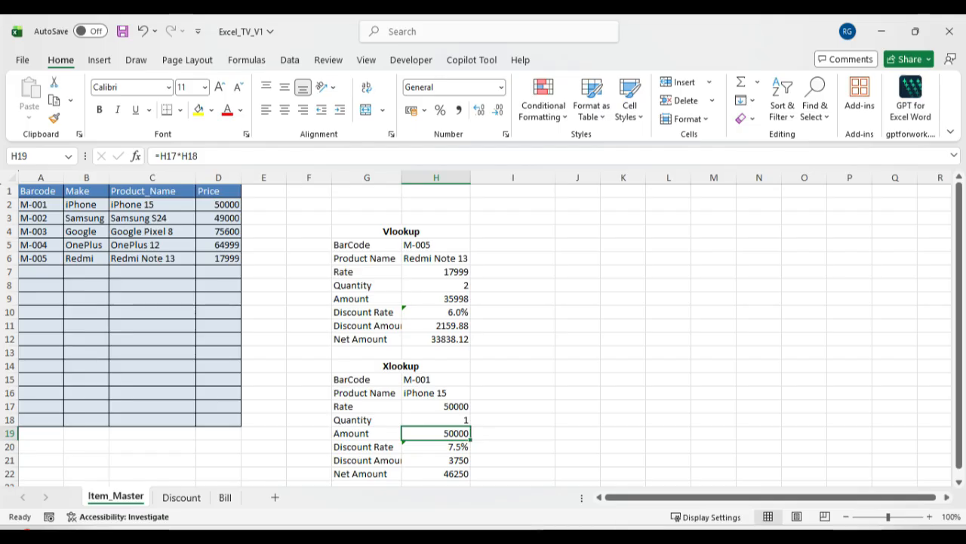
Step: Undo the last two changes, to the Xlookup block's Quantity and the iPhone 15 price
{"action": "left_click", "coordinate": [218, 205]}
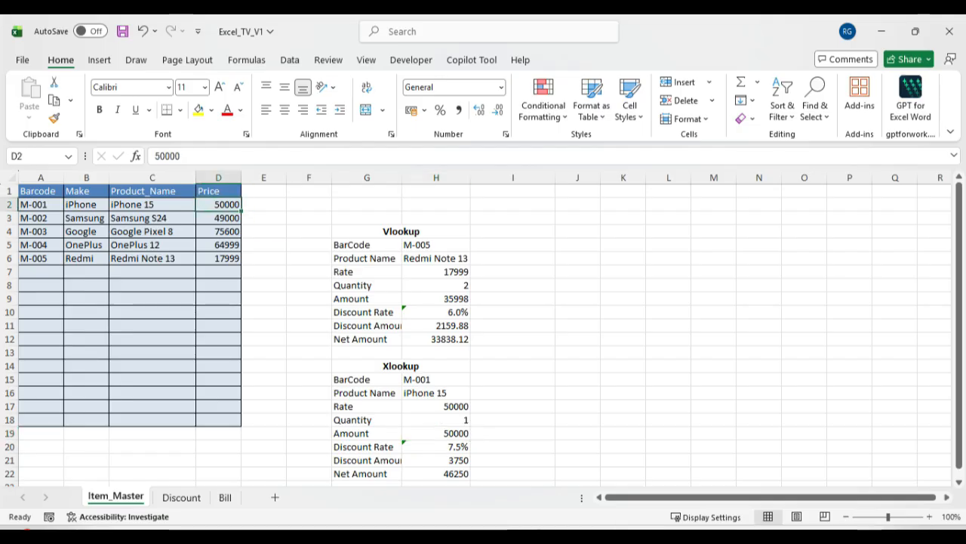
{"action": "key", "text": "ctrl+z"}
{"action": "key", "text": "ctrl+z"}
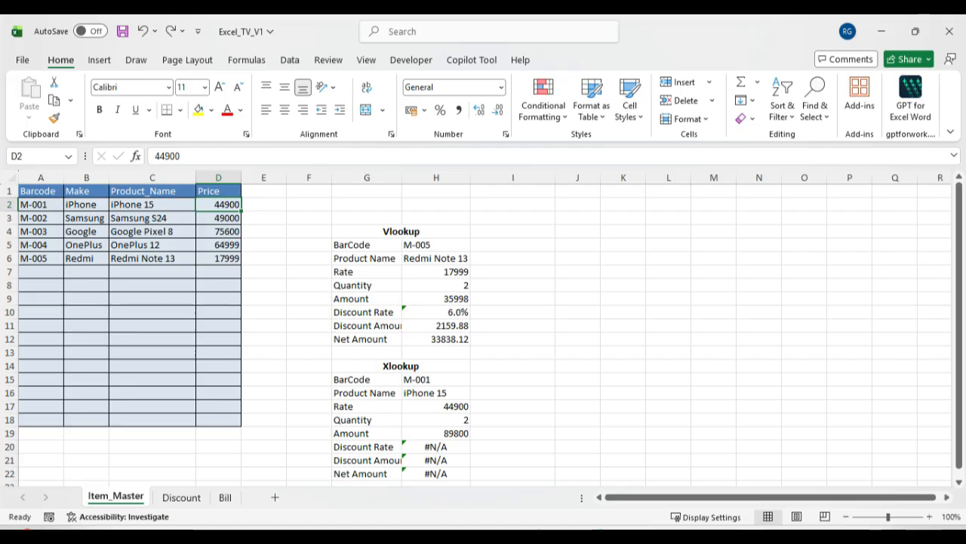
Step: Save the workbook and set the Xlookup block's Quantity in H18 to 1
{"action": "key", "text": "ctrl+s"}
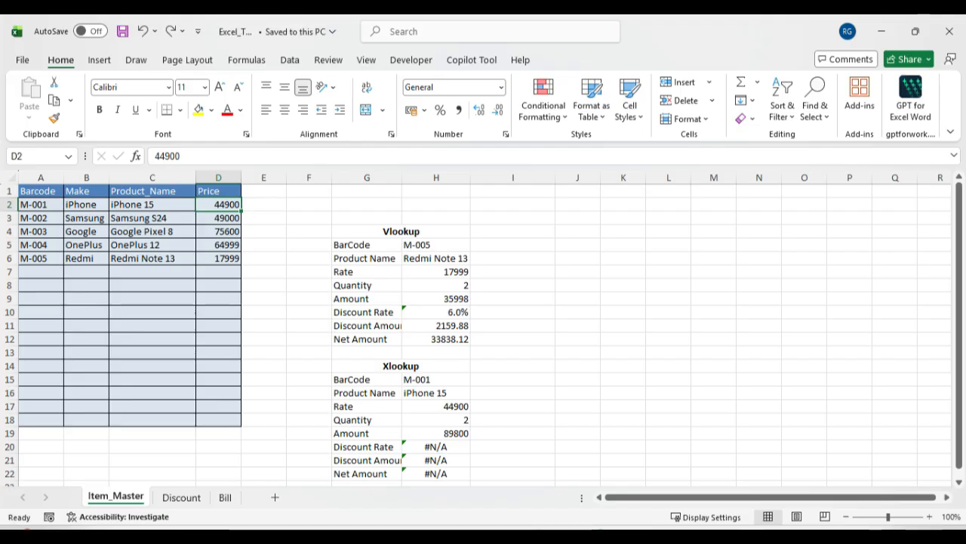
{"action": "left_click", "coordinate": [436, 419]}
{"action": "type", "text": "1"}
{"action": "key", "text": "Return"}
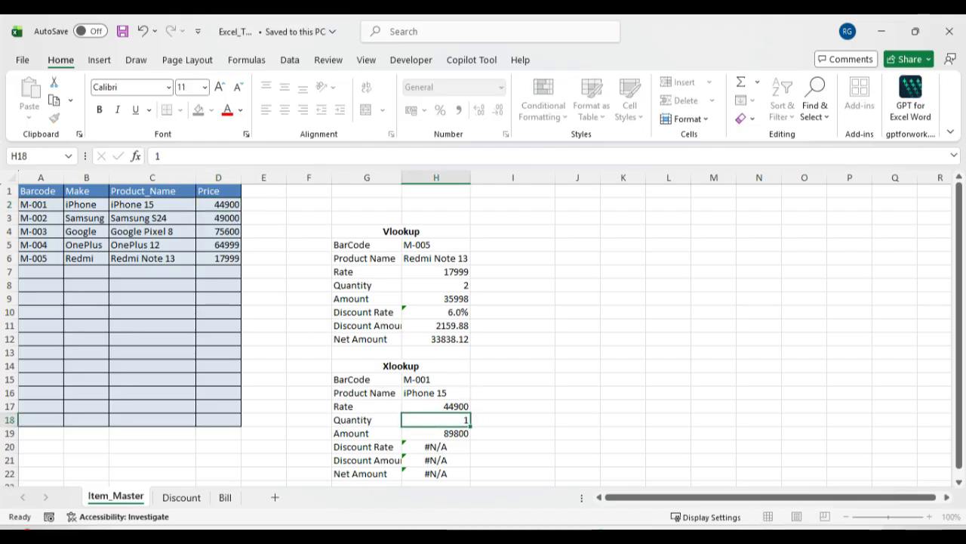
{"action": "key", "text": "Return"}
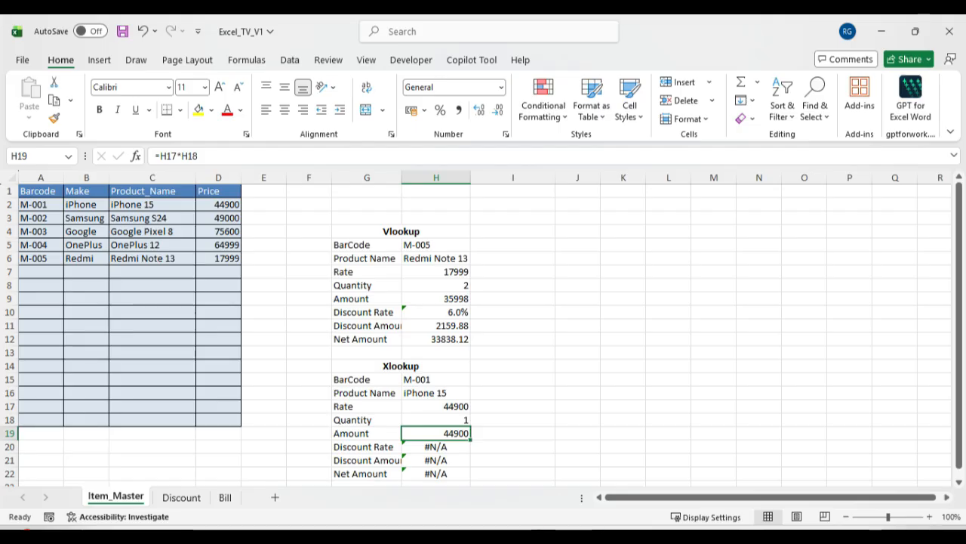
Step: Try to switch the match mode of the XLOOKUP formula in H20 to -1, exact match or next smaller item
{"action": "left_click", "coordinate": [181, 498]}
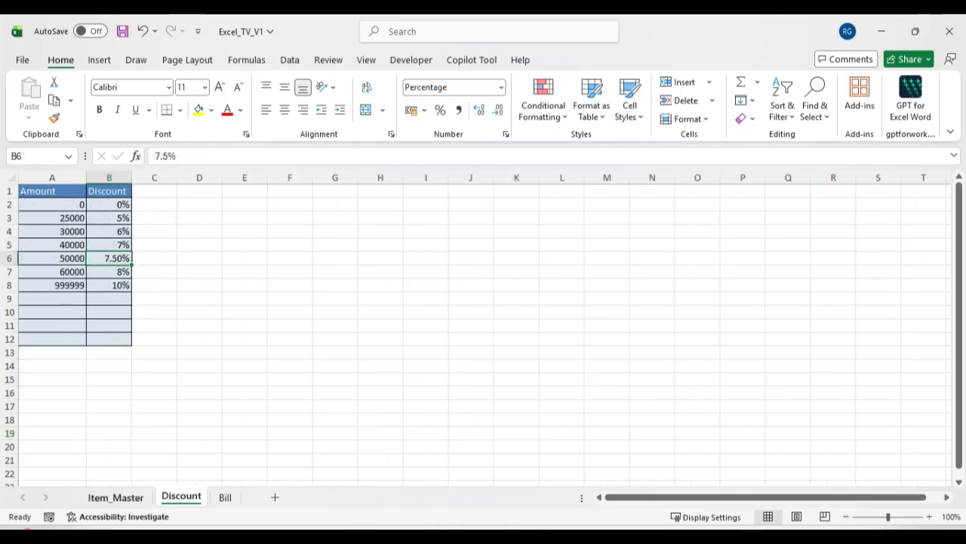
{"action": "left_click", "coordinate": [115, 497]}
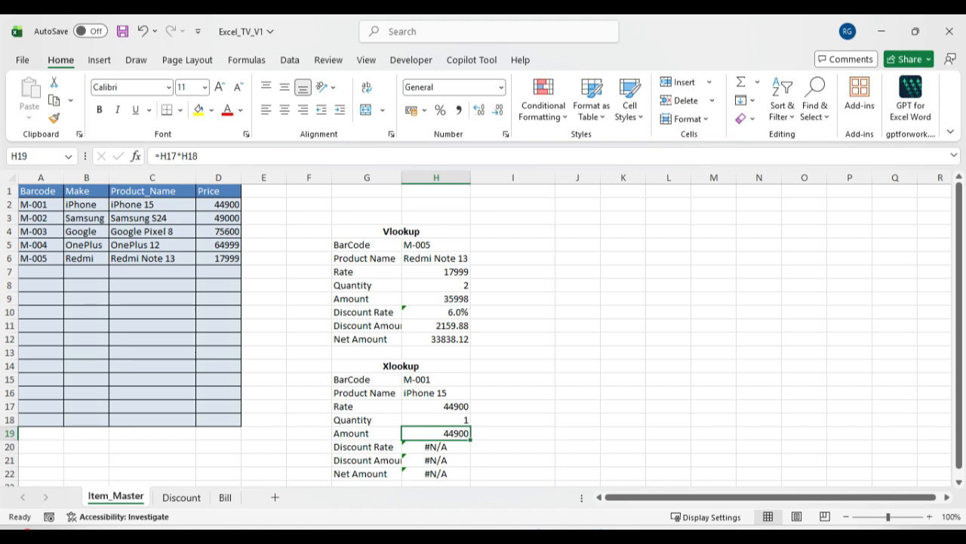
{"action": "left_click", "coordinate": [436, 447]}
{"action": "left_click", "coordinate": [376, 156]}
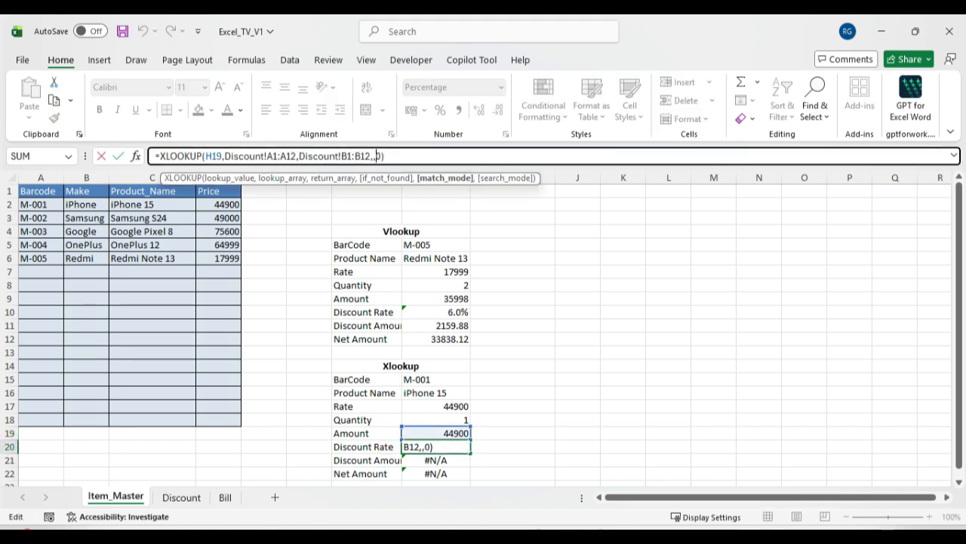
{"action": "key", "text": "Delete"}
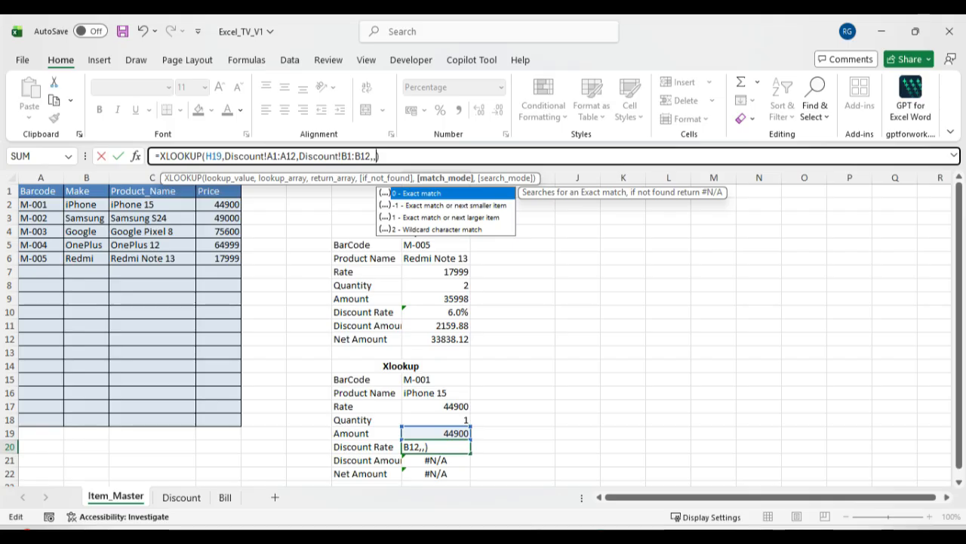
{"action": "key", "text": "Down"}
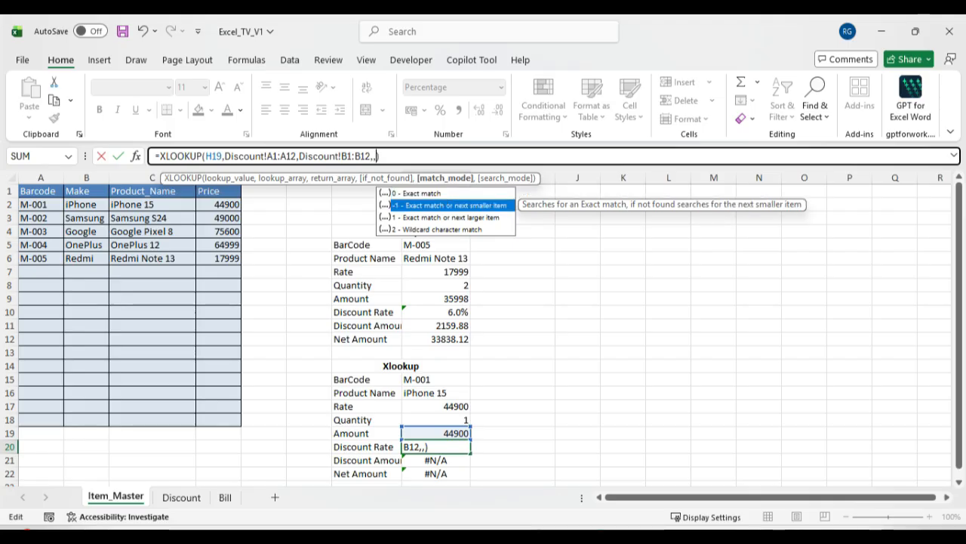
{"action": "key", "text": "Return"}
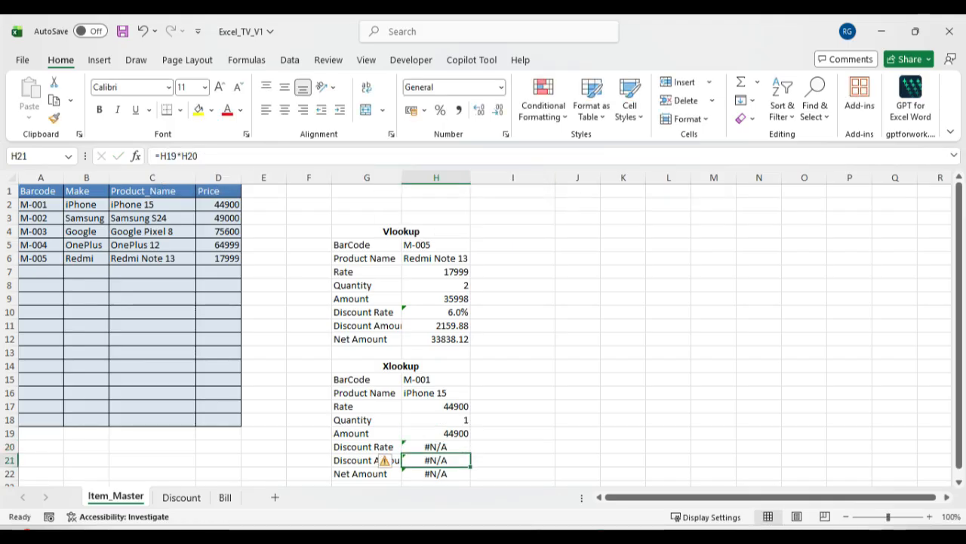
{"action": "left_click", "coordinate": [437, 434]}
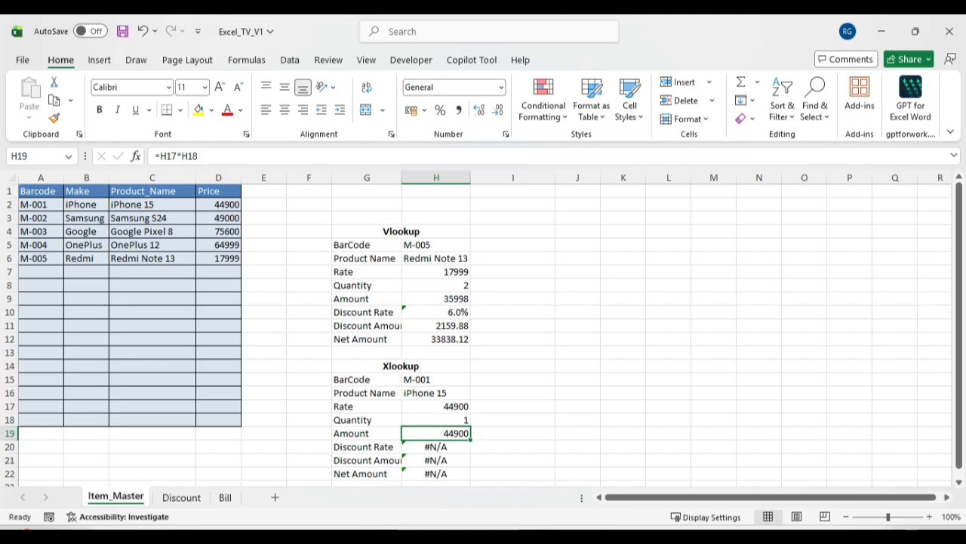
{"action": "key", "text": "ctrl+z"}
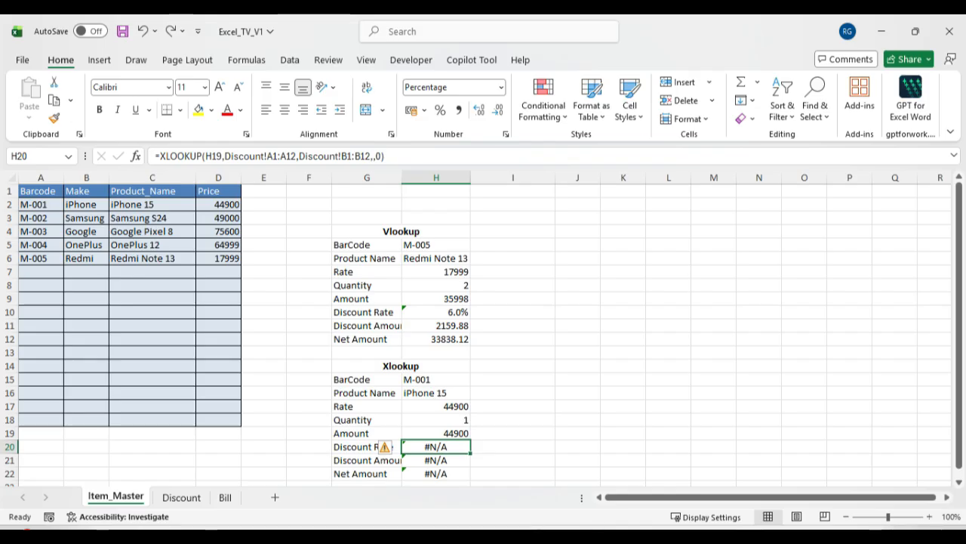
Step: Set the match mode in H20's XLOOKUP formula to -1, giving =XLOOKUP(H19,Discount!A1:A12,Discount!B1:B12,,-1)
{"action": "left_click", "coordinate": [386, 156]}
{"action": "key", "text": "BackSpace"}
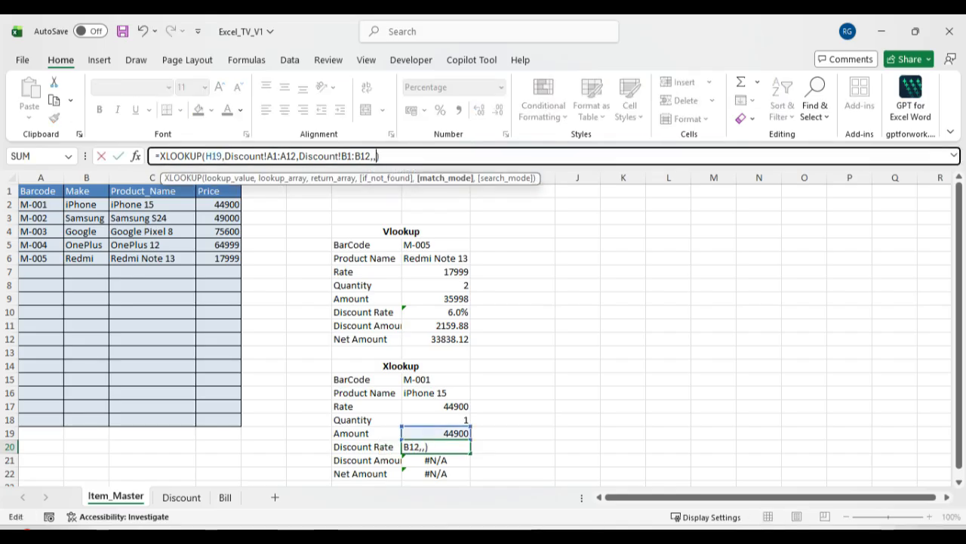
{"action": "key", "text": "BackSpace"}
{"action": "type", "text": ","}
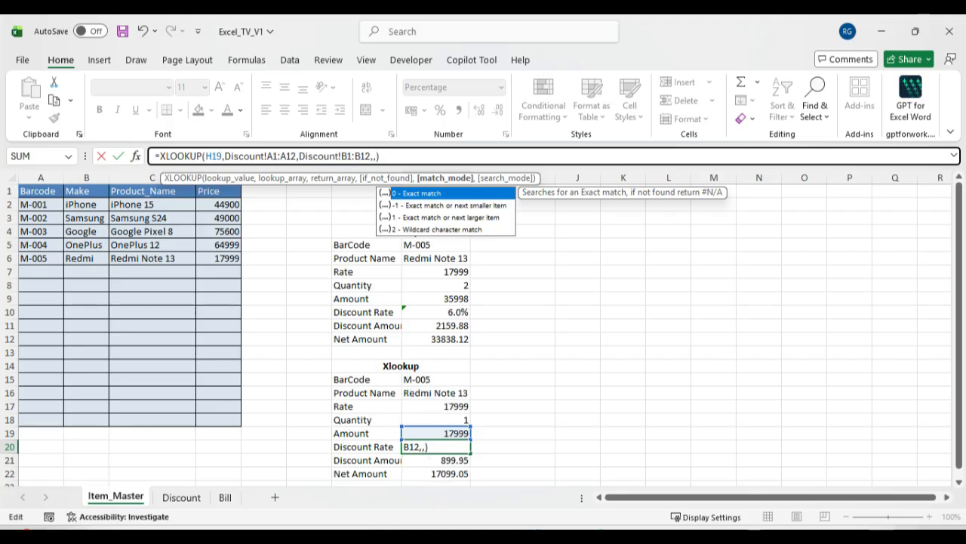
{"action": "type", "text": "-1"}
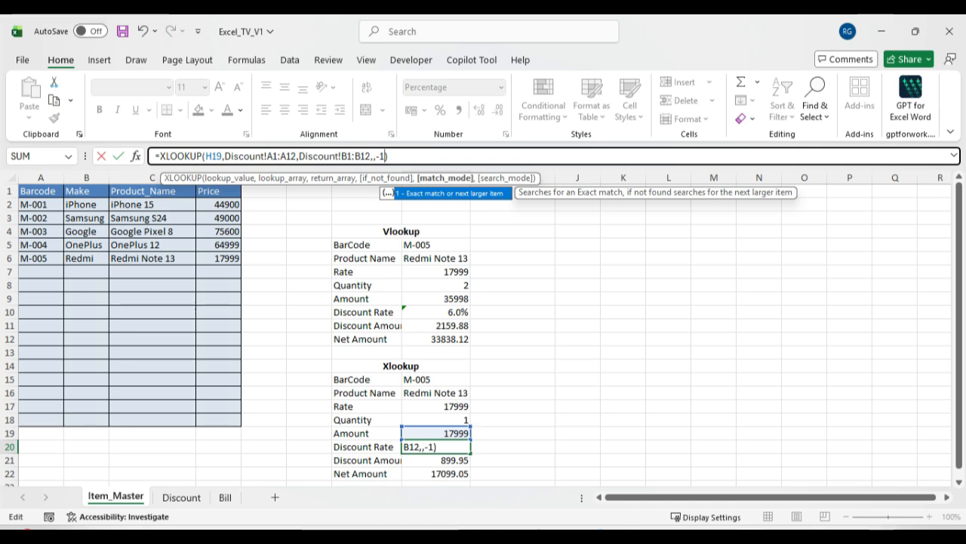
{"action": "key", "text": "Return"}
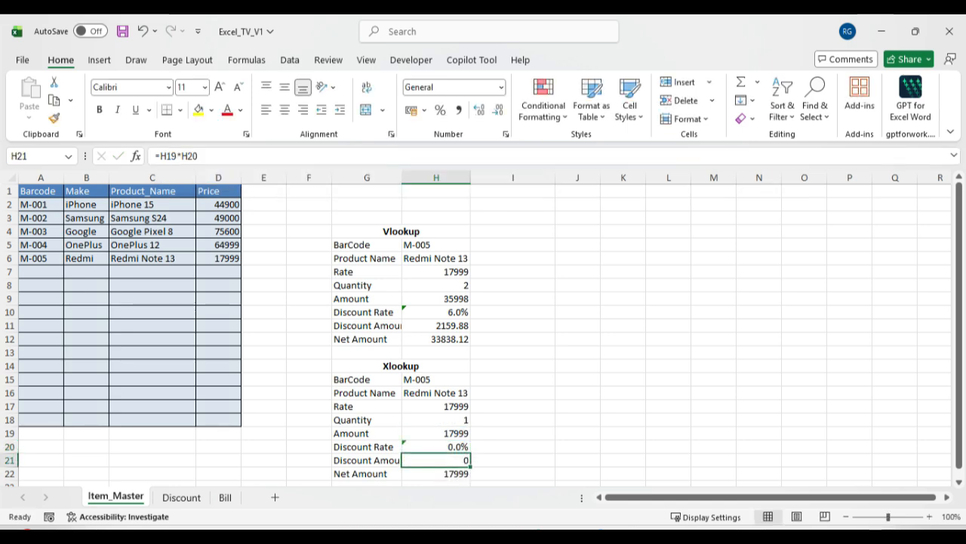
Step: Compare the 0 and 25000 slab rows on the Discount sheet to see which one the Xlookup Amount falls to
{"action": "left_click", "coordinate": [181, 498]}
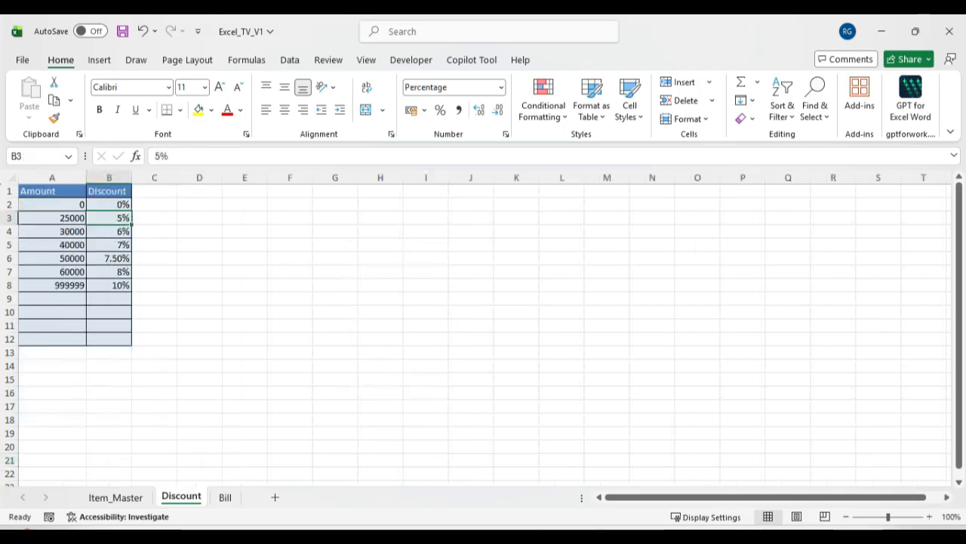
{"action": "key", "text": "Left"}
{"action": "key", "text": "shift+Right"}
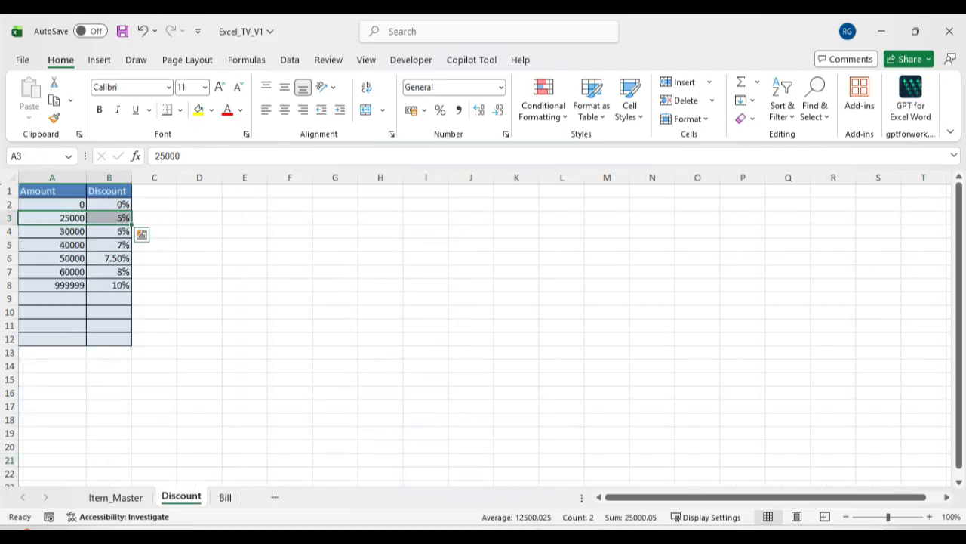
{"action": "key", "text": "Up"}
{"action": "key", "text": "shift+Right"}
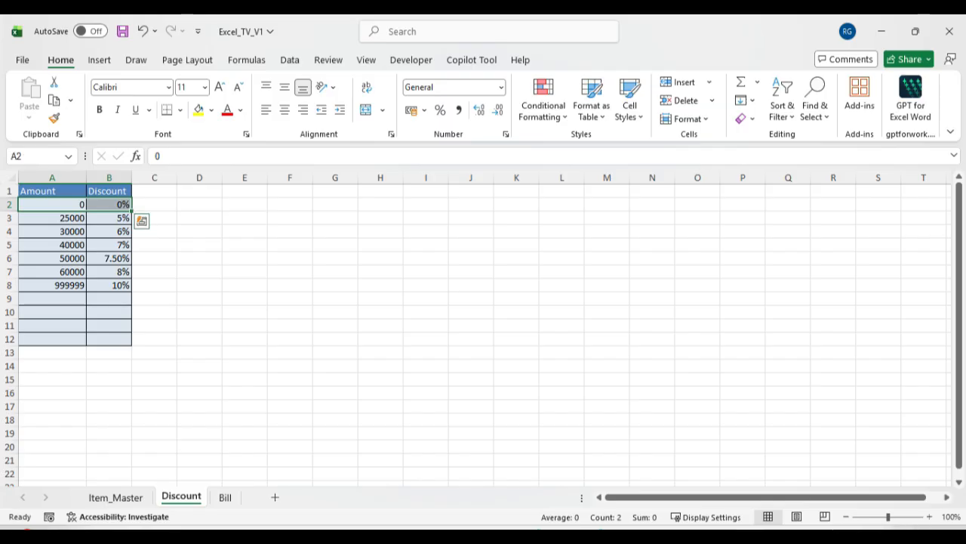
{"action": "key", "text": "Down"}
{"action": "key", "text": "shift+Right"}
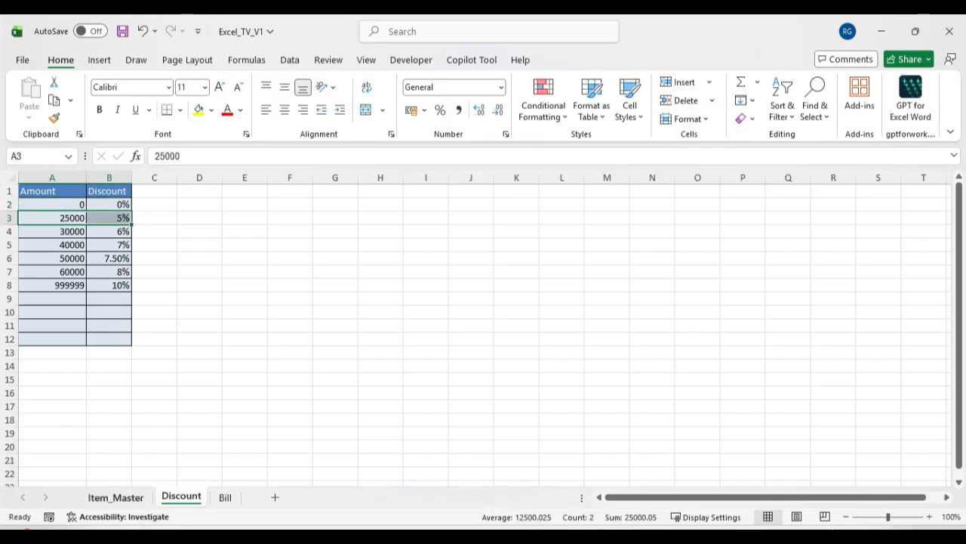
{"action": "key", "text": "ctrl+Page_Up"}
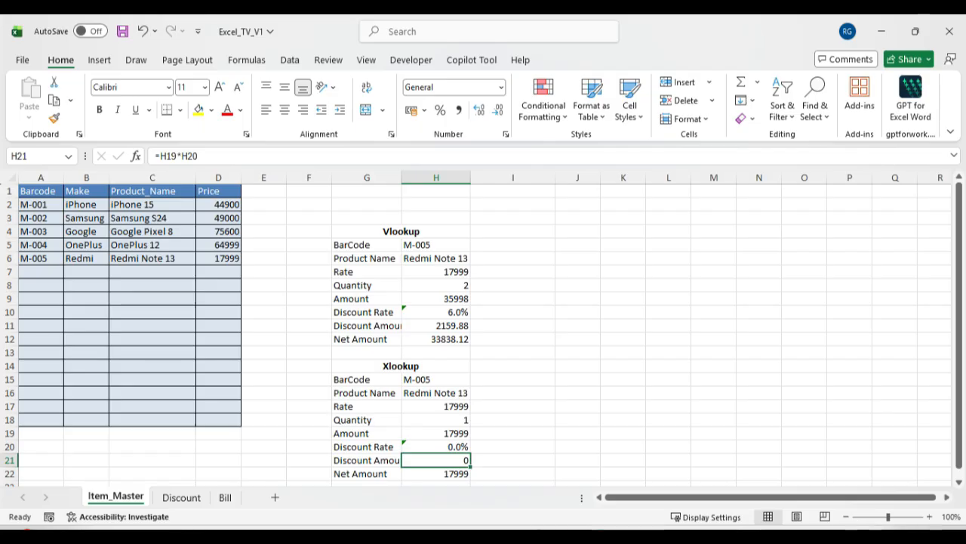
Step: Change the match mode in H20's XLOOKUP formula to 1, exact match or next larger item
{"action": "key", "text": "Up"}
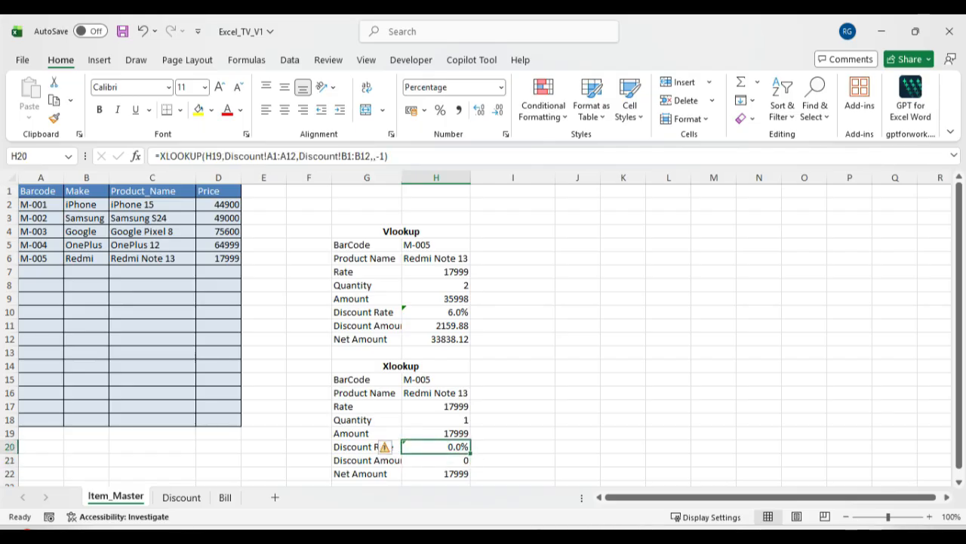
{"action": "left_click", "coordinate": [379, 156]}
{"action": "key", "text": "BackSpace"}
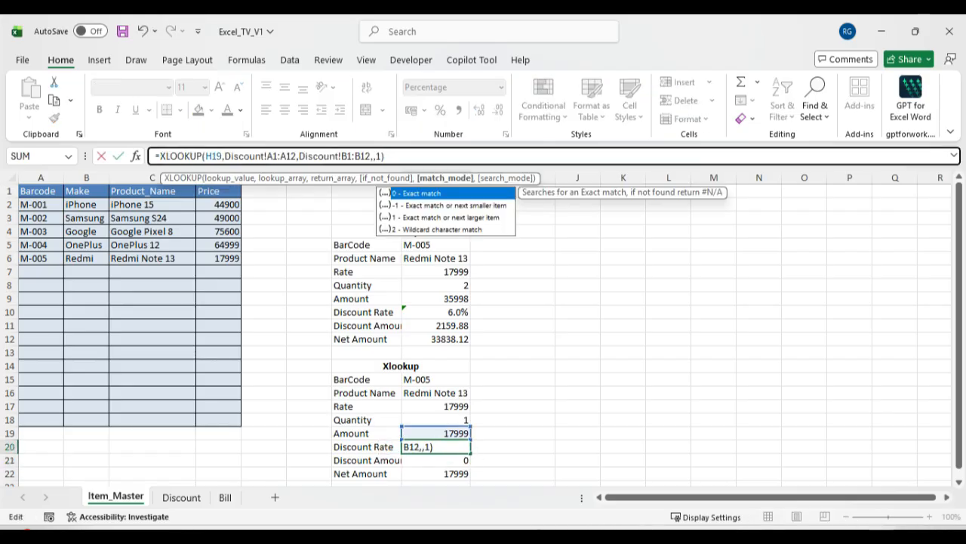
{"action": "key", "text": "Return"}
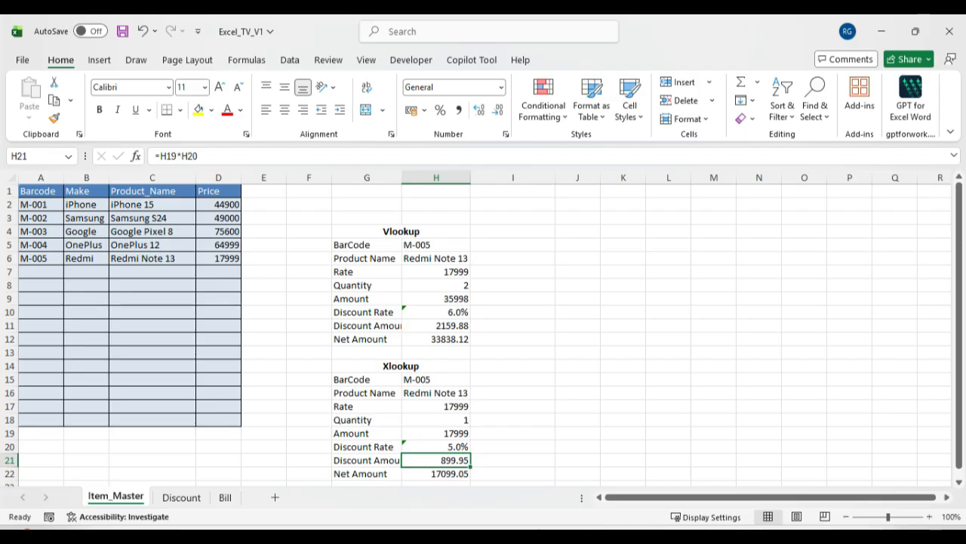
Step: Compare the 25000 slab row on the Discount sheet with the Xlookup block's Amount in H19
{"action": "left_click", "coordinate": [181, 497]}
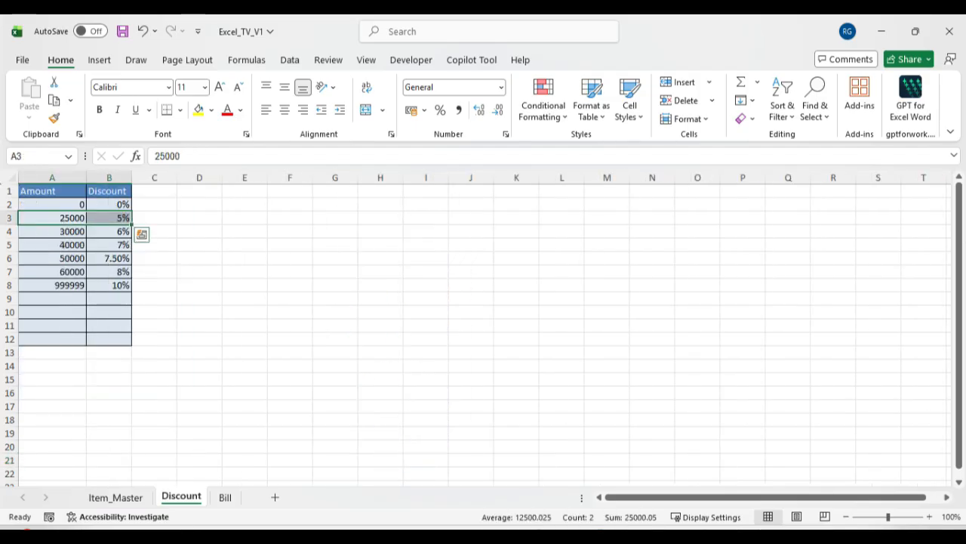
{"action": "left_click", "coordinate": [52, 218]}
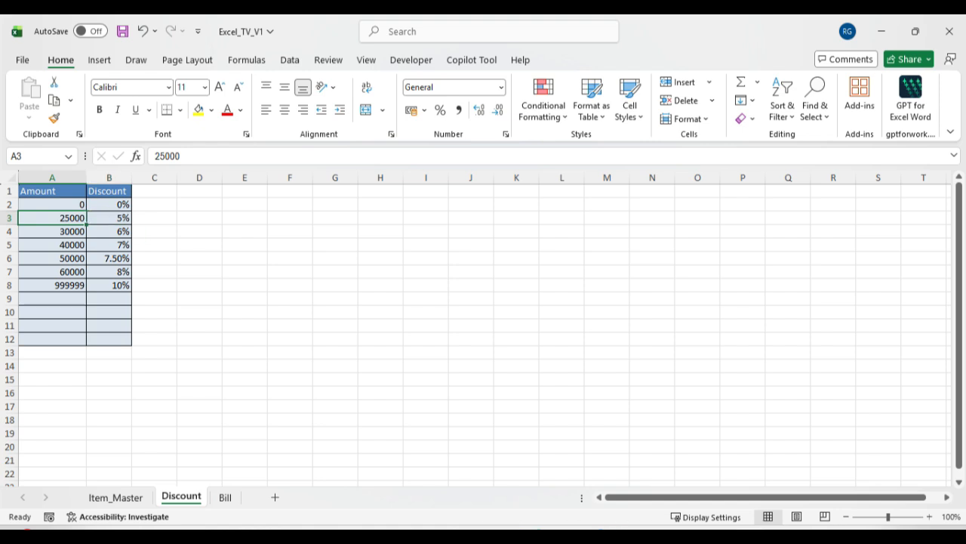
{"action": "key", "text": "ctrl+Page_Up"}
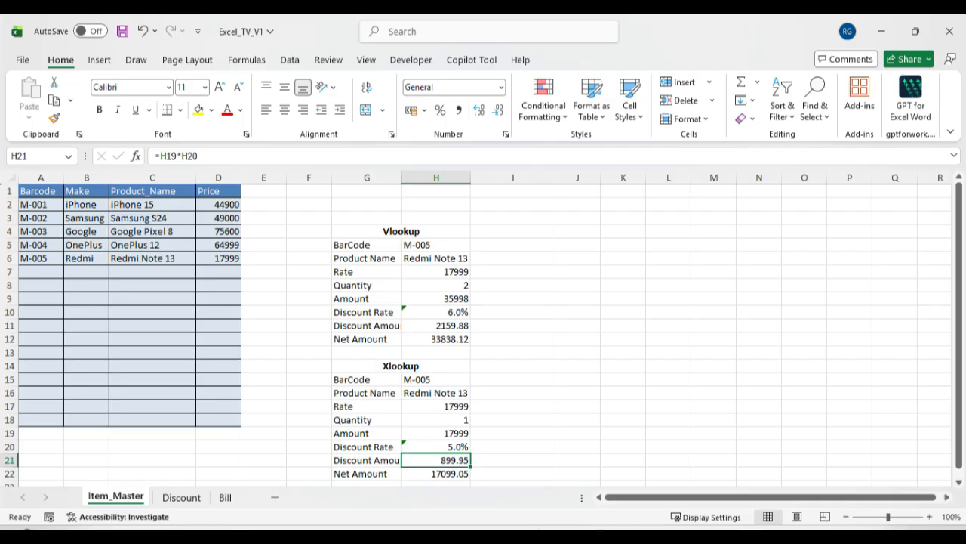
{"action": "left_click", "coordinate": [436, 434]}
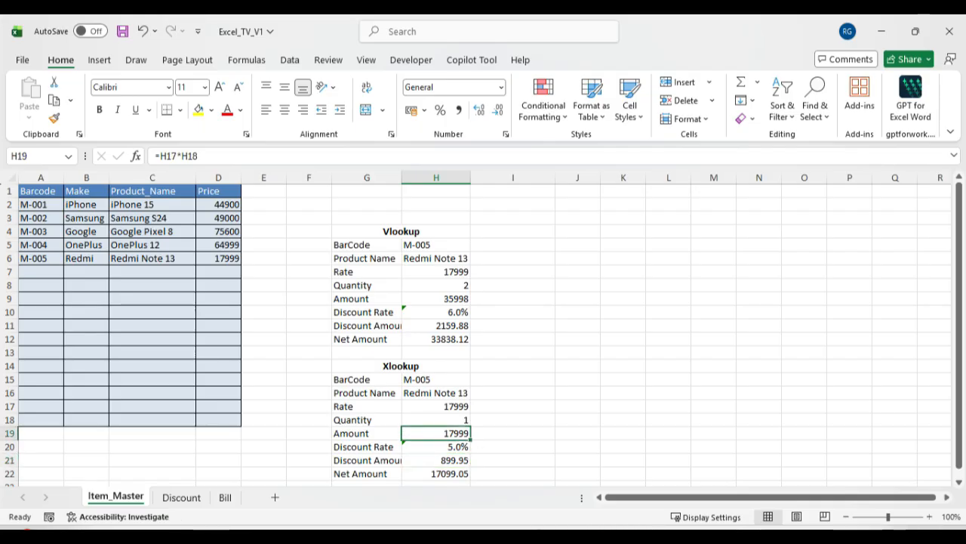
Step: Examine the match mode options offered in H20's XLOOKUP formula, including wildcard character match
{"action": "left_click", "coordinate": [437, 447]}
{"action": "key", "text": "F2"}
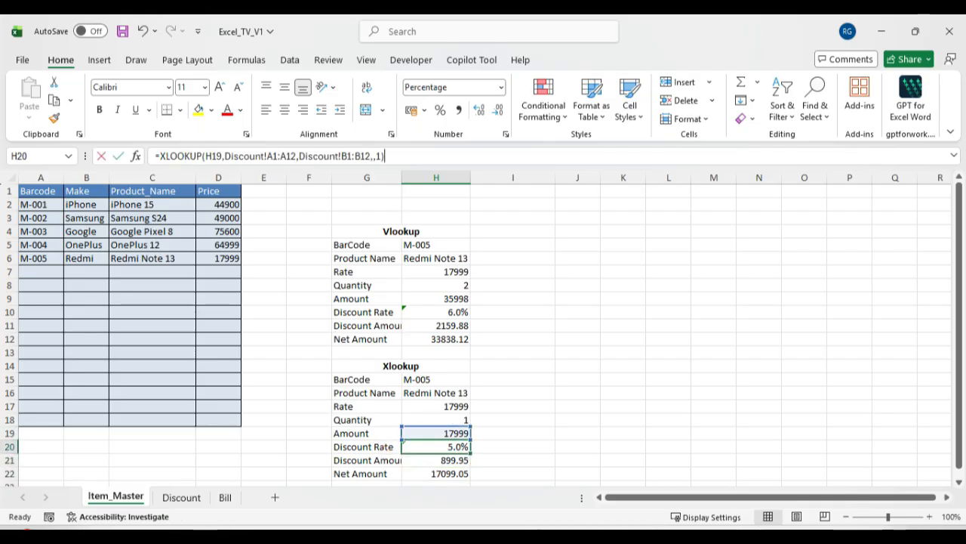
{"action": "key", "text": "BackSpace"}
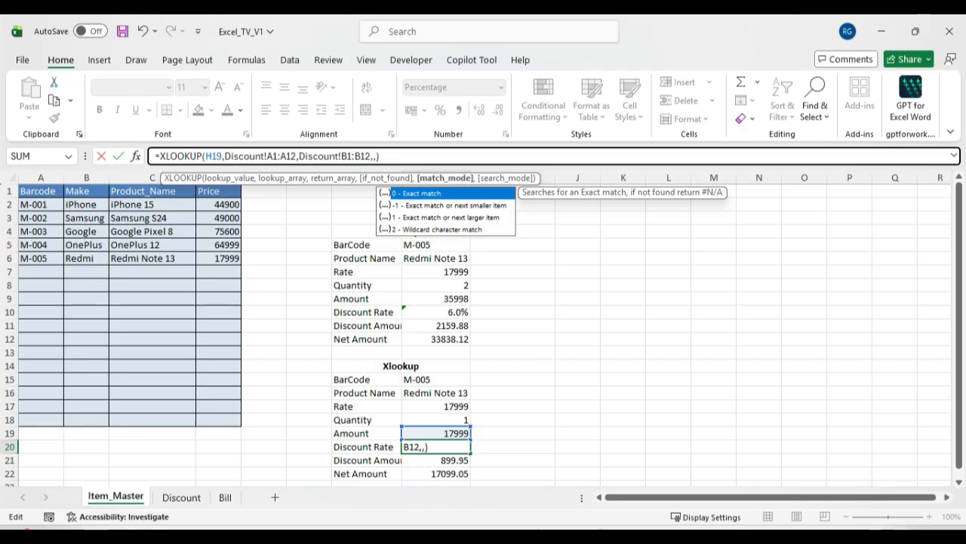
{"action": "key", "text": "Return"}
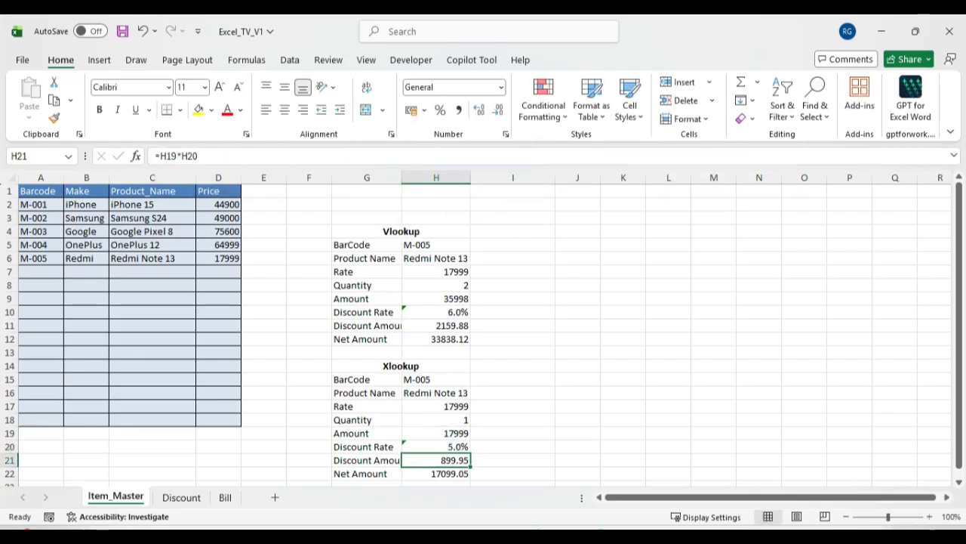
Step: Enter the heading Wildcard Character in J10 of the Item_Master sheet
{"action": "left_click", "coordinate": [578, 312]}
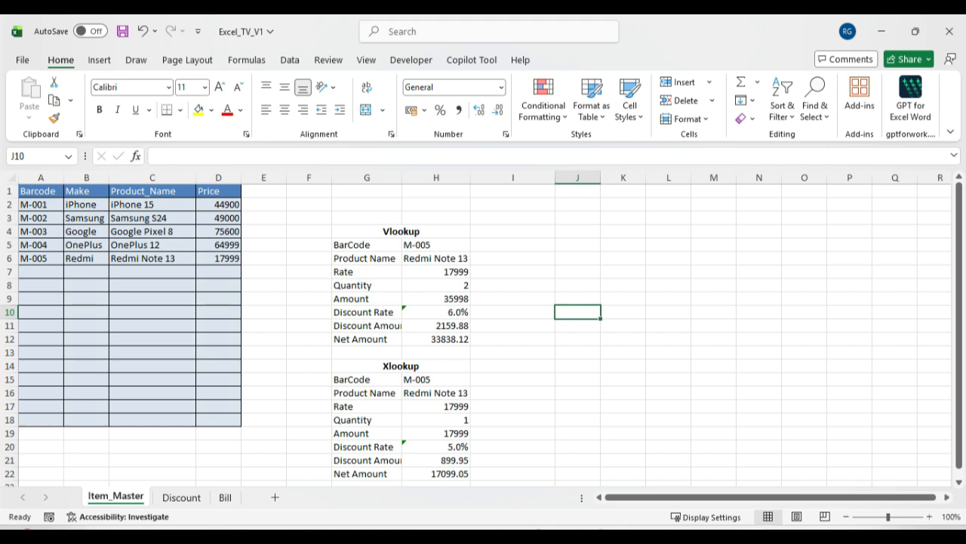
{"action": "type", "text": "Wildcar"}
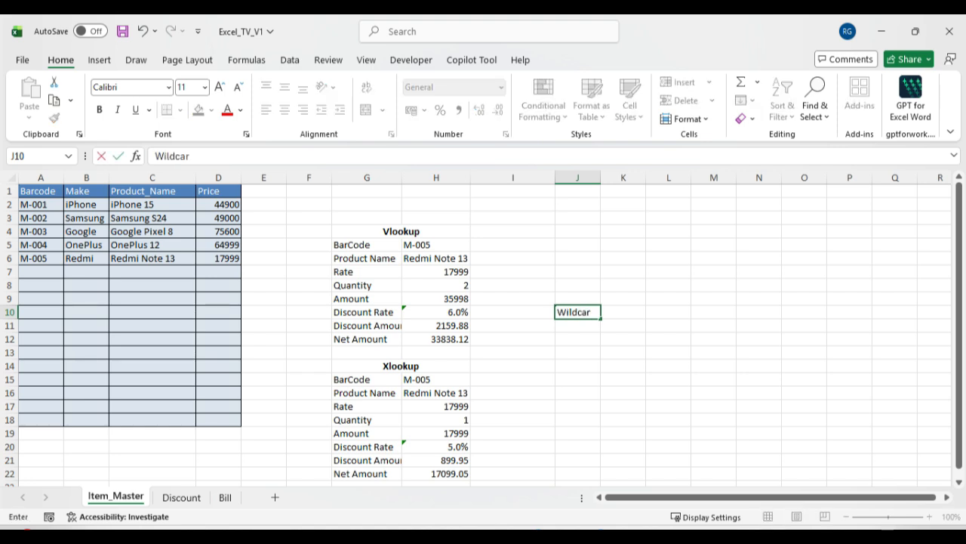
{"action": "type", "text": "d Character"}
{"action": "key", "text": "Return"}
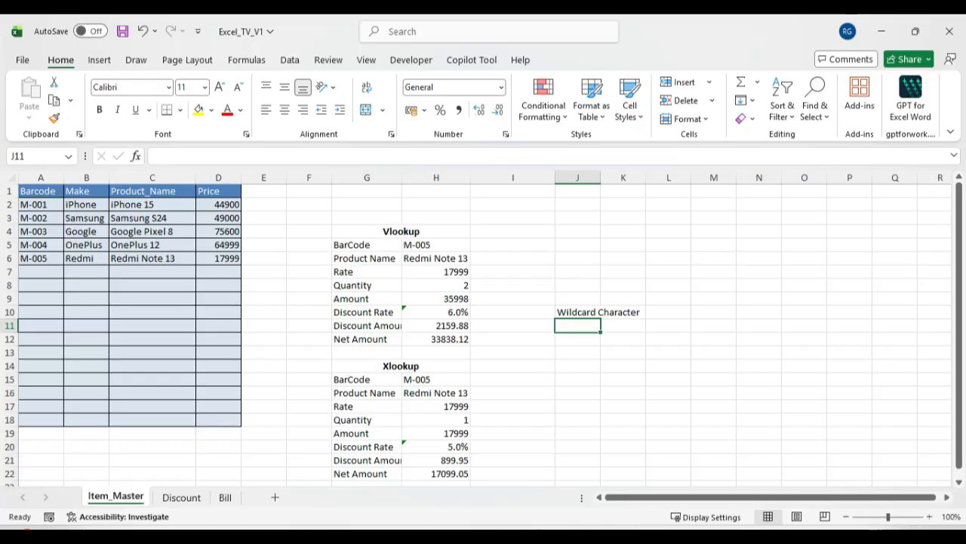
Step: List the two wildcard symbols under the heading, with * in J11 and ? in J12
{"action": "type", "text": "*"}
{"action": "key", "text": "Return"}
{"action": "type", "text": ">"}
{"action": "key", "text": "Right"}
{"action": "key", "text": "BackSpace"}
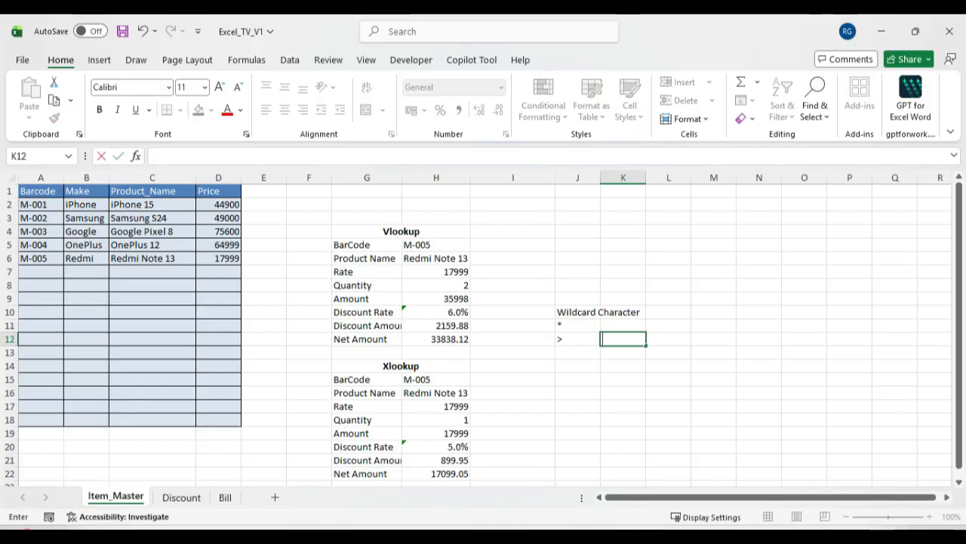
{"action": "key", "text": "Left"}
{"action": "type", "text": "?"}
{"action": "key", "text": "Right"}
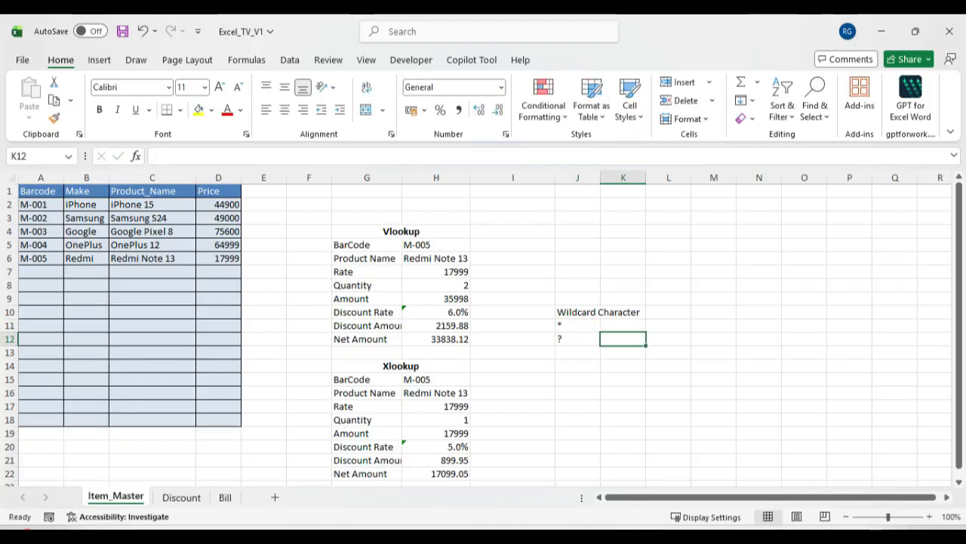
Step: Describe the wildcard symbols beside them, with Group of character in K11 and Single Character in K12
{"action": "key", "text": "Up"}
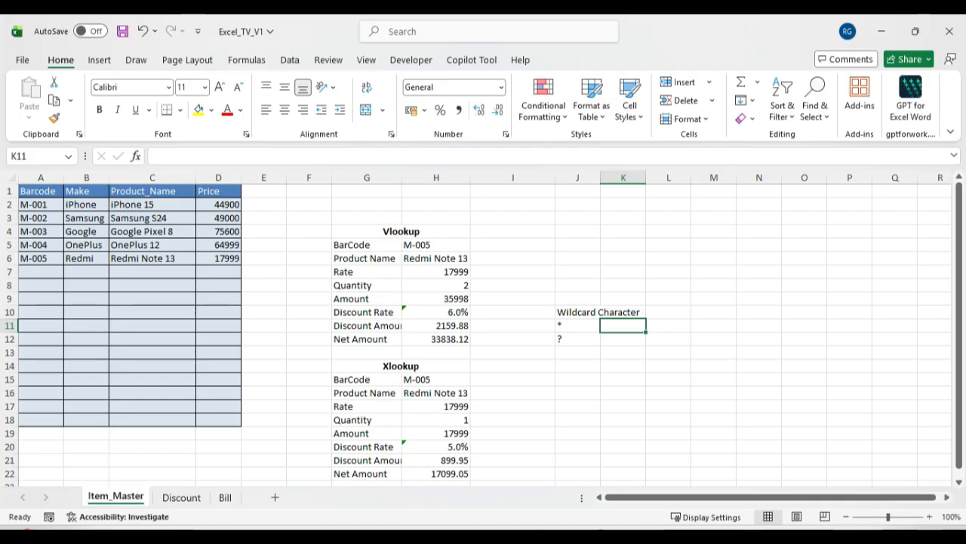
{"action": "type", "text": "Group of"}
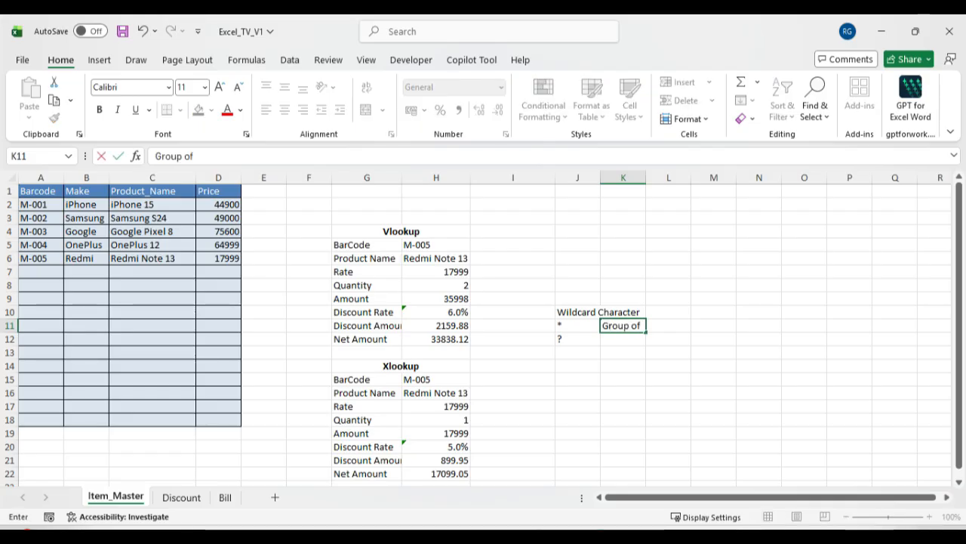
{"action": "type", "text": " character"}
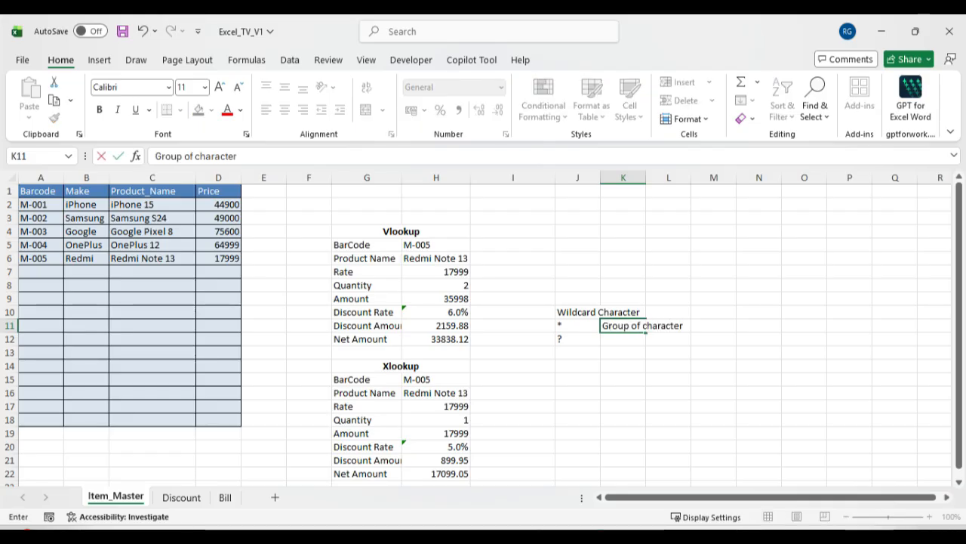
{"action": "key", "text": "Return"}
{"action": "type", "text": "Singble"}
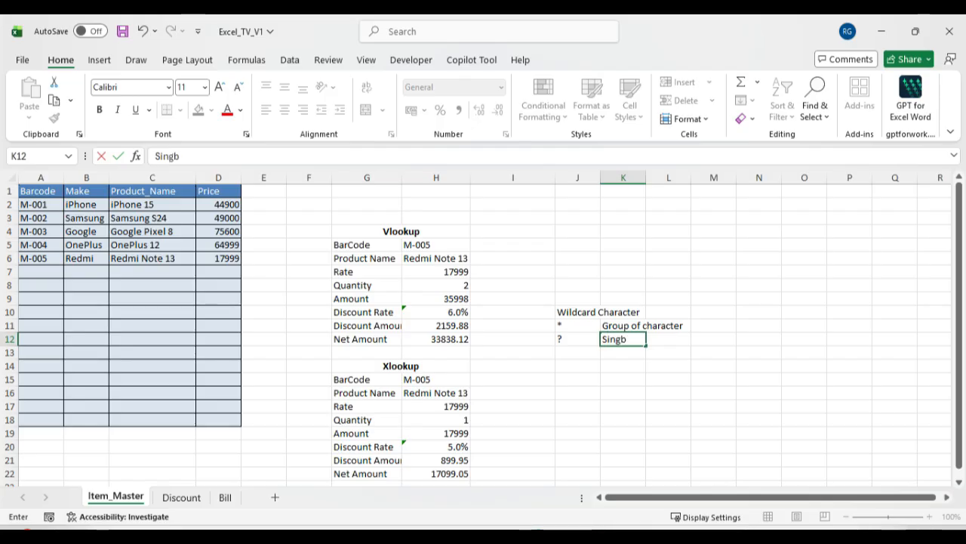
{"action": "key", "text": "BackSpace"}
{"action": "key", "text": "BackSpace"}
{"action": "key", "text": "BackSpace"}
{"action": "type", "text": "le Character"}
{"action": "key", "text": "Return"}
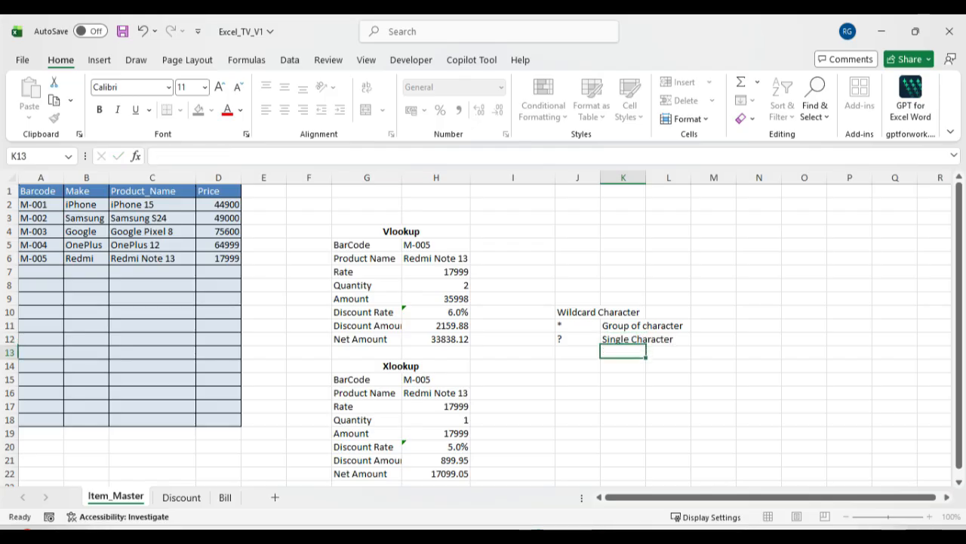
{"action": "left_click", "coordinate": [577, 339]}
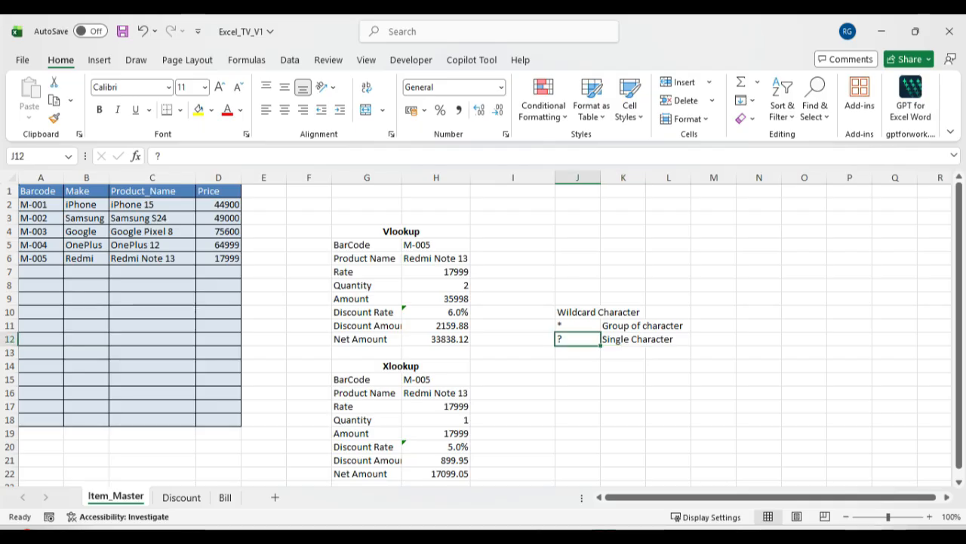
{"action": "left_click", "coordinate": [578, 325]}
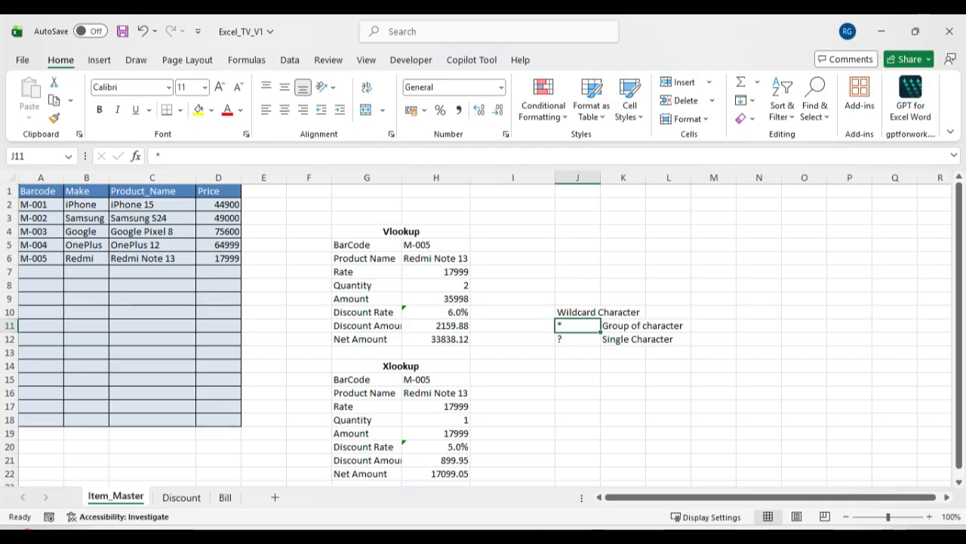
{"action": "left_click", "coordinate": [578, 366]}
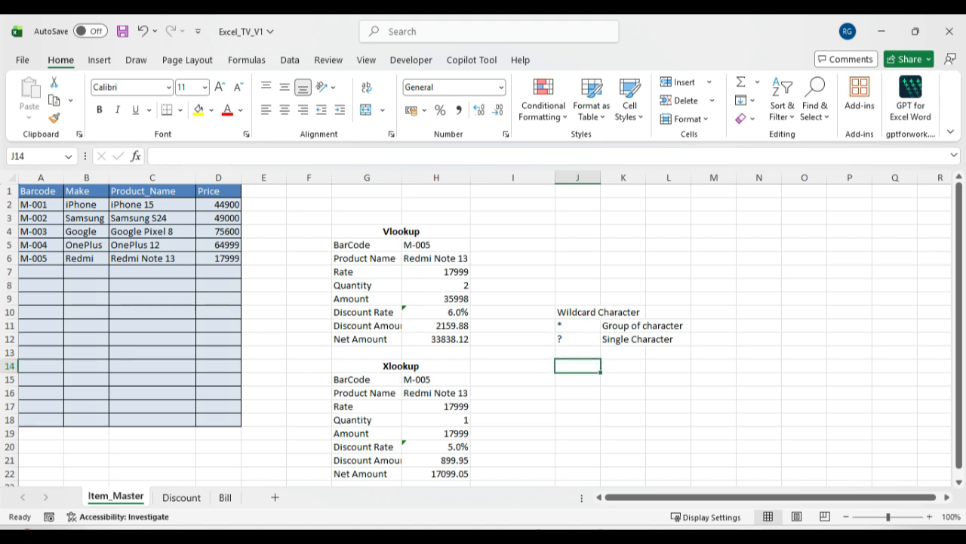
{"action": "left_click", "coordinate": [578, 326]}
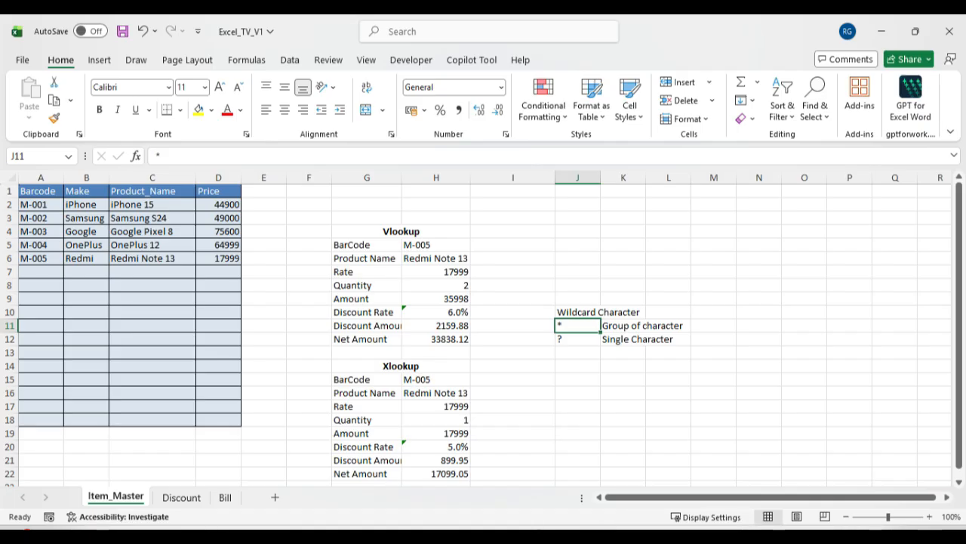
Step: Move the wildcard character notes in J10:L12 up so that they start at J2
{"action": "left_click_drag", "start_coordinate": [577, 312], "coordinate": [669, 339]}
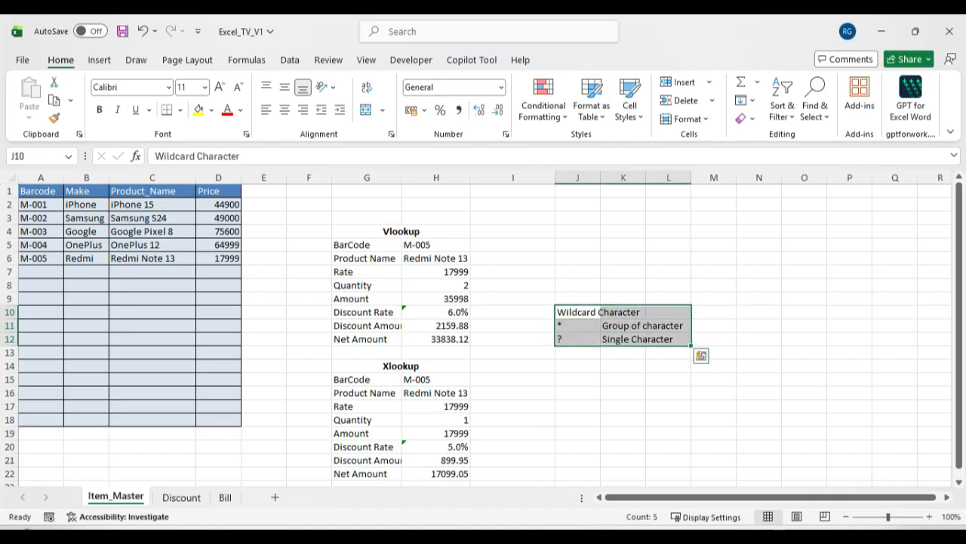
{"action": "key", "text": "ctrl+c"}
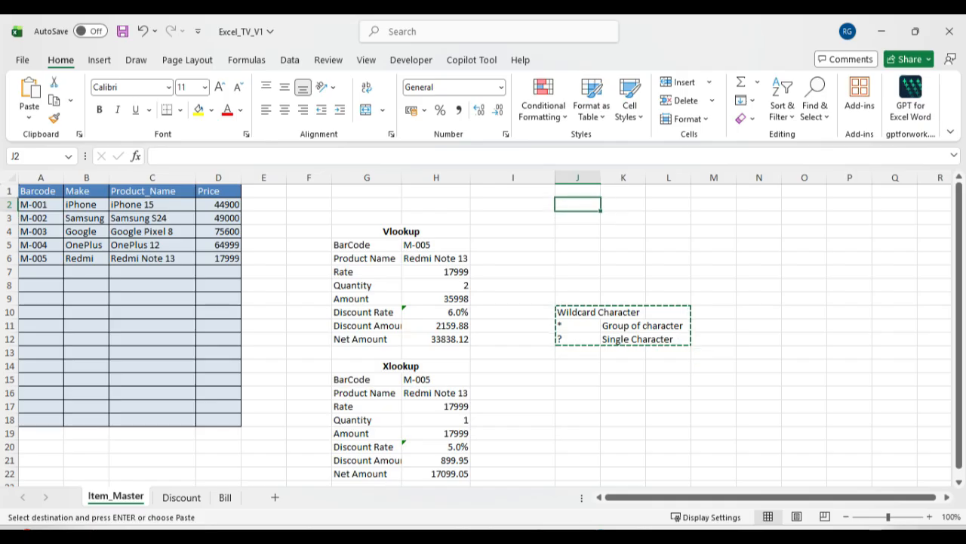
{"action": "key", "text": "ctrl+v"}
{"action": "left_click", "coordinate": [437, 406]}
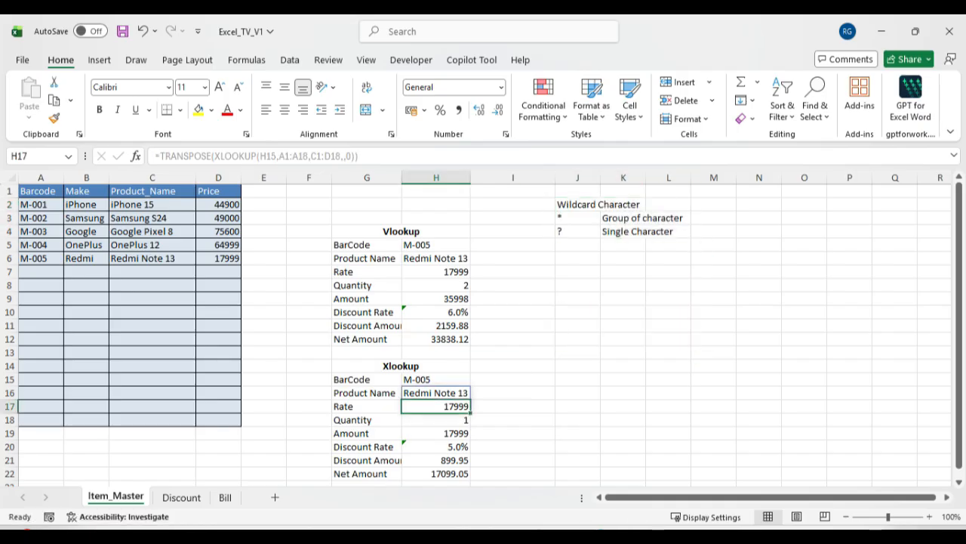
Step: Start a sample list with the heading Name in J8 and four people's names in J9:J12
{"action": "left_click", "coordinate": [578, 285]}
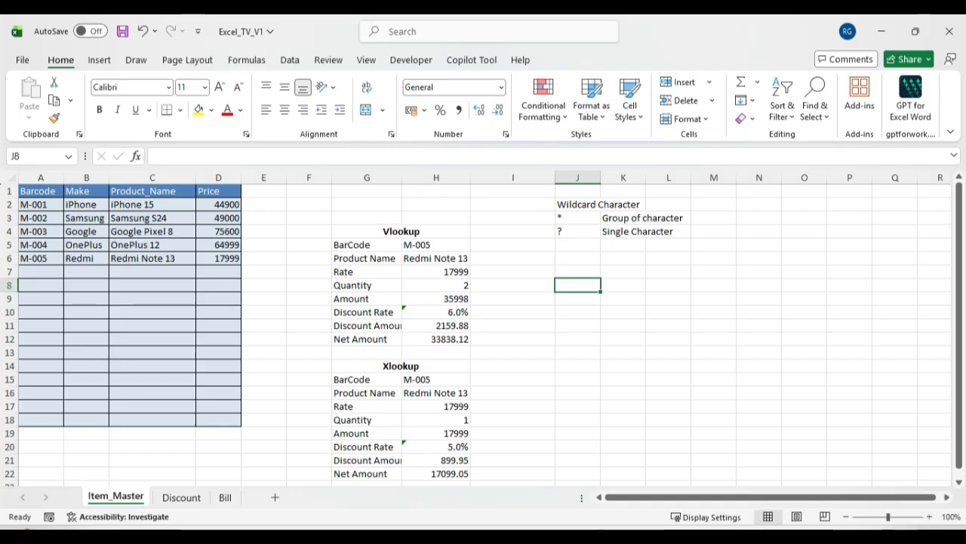
{"action": "type", "text": "Name"}
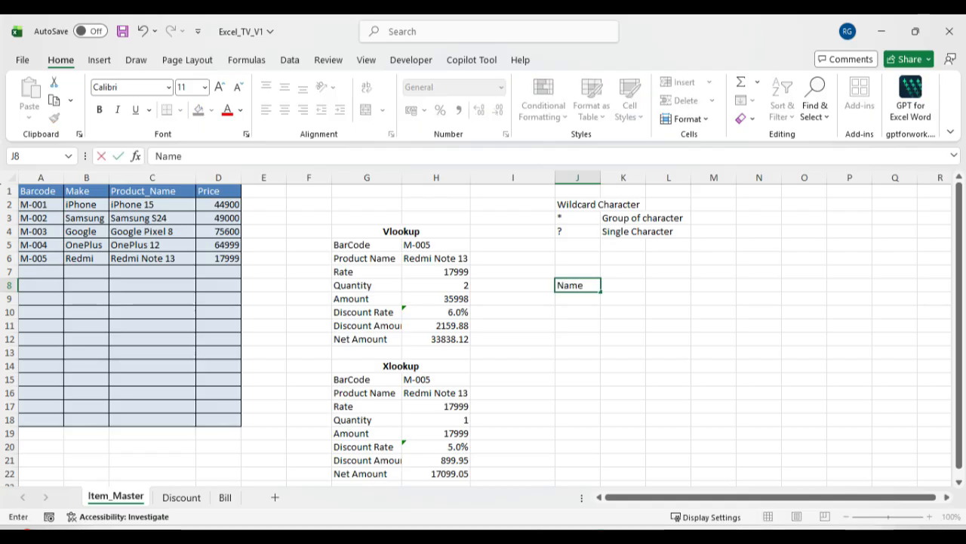
{"action": "key", "text": "Return"}
{"action": "type", "text": "Raj"}
{"action": "key", "text": "Return"}
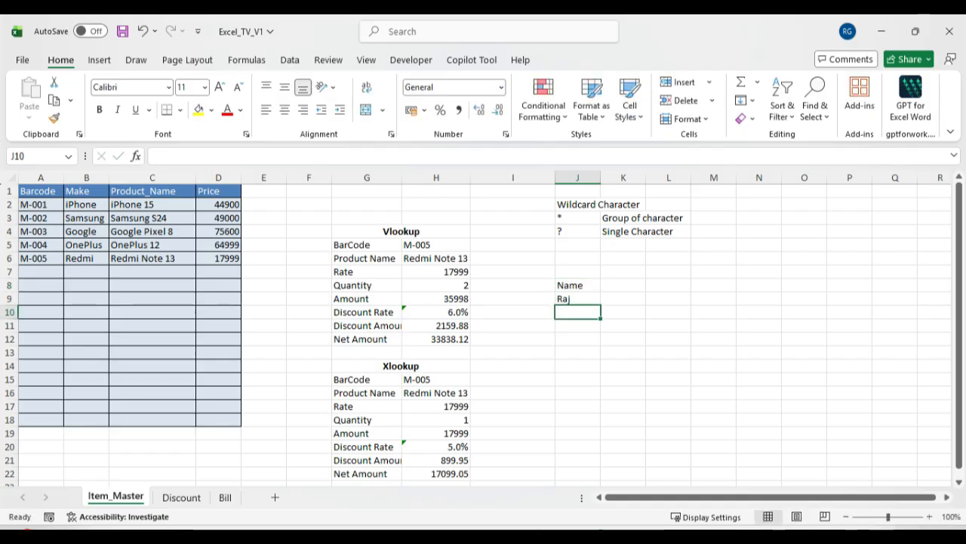
{"action": "type", "text": "Raj Kumar"}
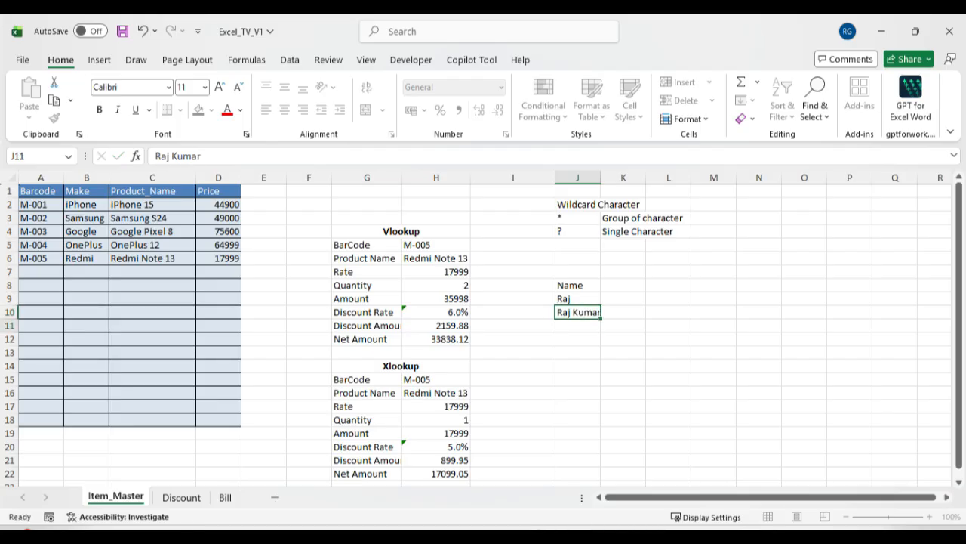
{"action": "key", "text": "Return"}
{"action": "type", "text": "Ragu"}
{"action": "key", "text": "Return"}
{"action": "type", "text": "Ragu"}
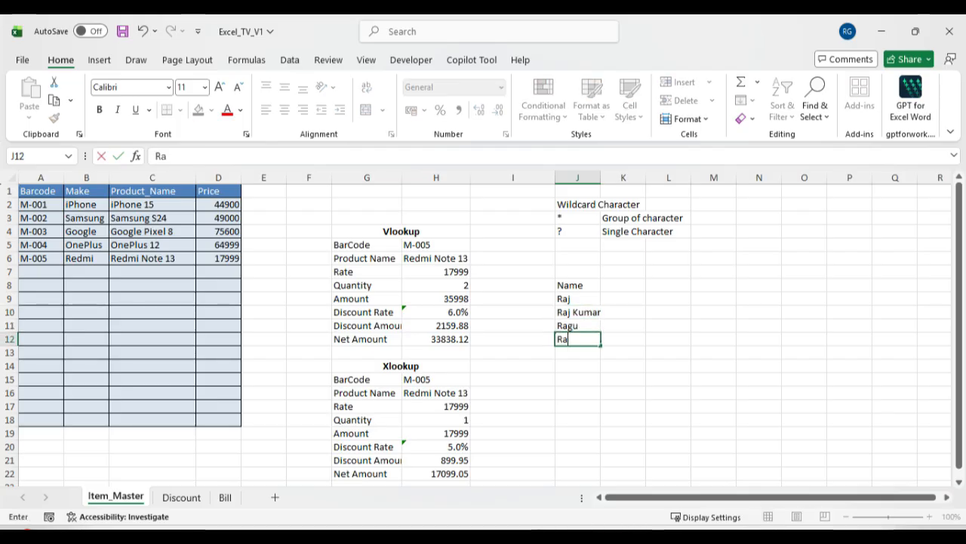
{"action": "type", "text": "ram"}
{"action": "key", "text": "Return"}
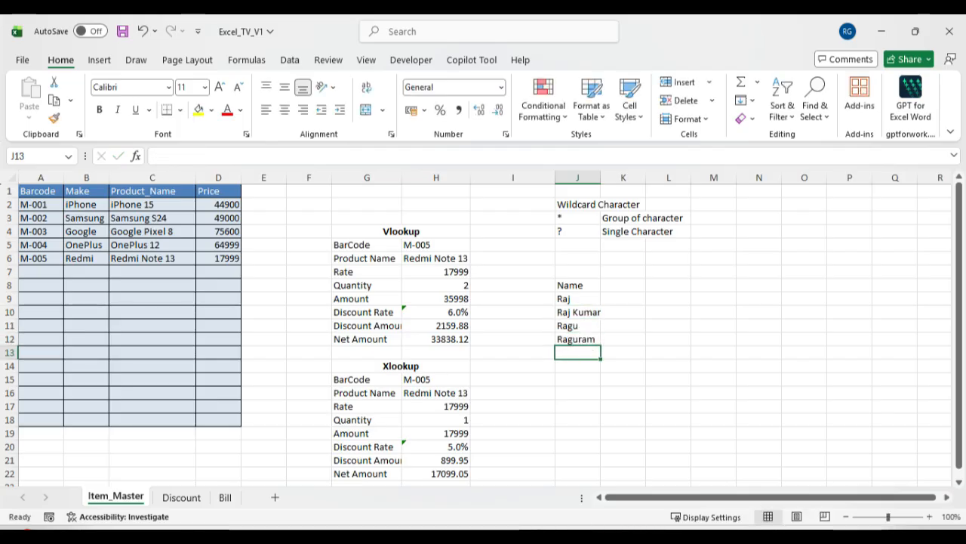
Step: Add three more people's names to the Name list in J13:J15
{"action": "type", "text": "Ravi"}
{"action": "key", "text": "Return"}
{"action": "type", "text": "Mani"}
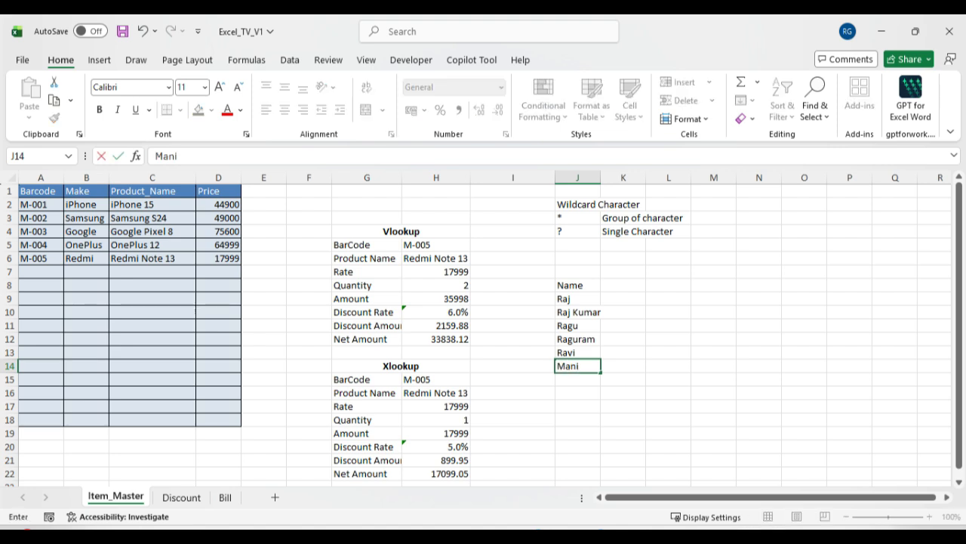
{"action": "key", "text": "Return"}
{"action": "type", "text": "Manik"}
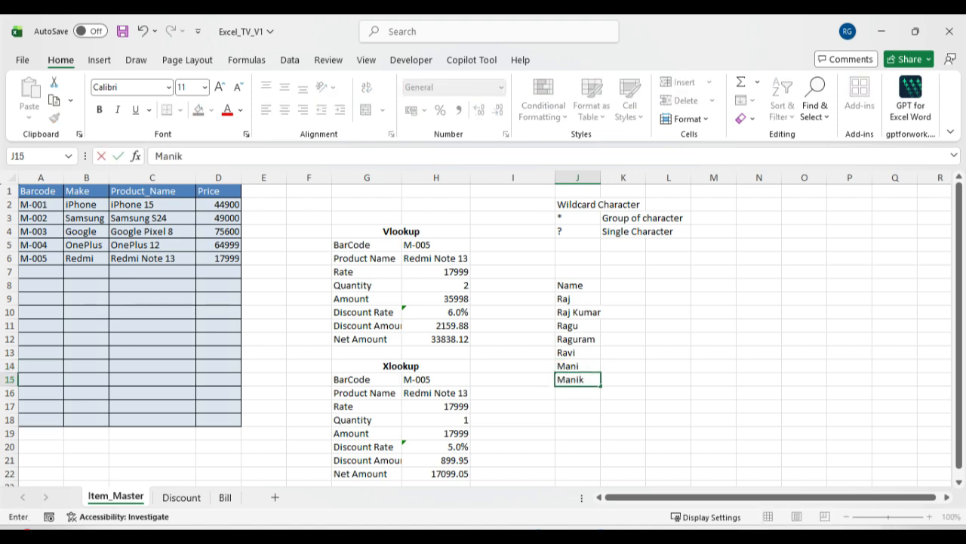
{"action": "type", "text": "anddan"}
{"action": "key", "text": "Return"}
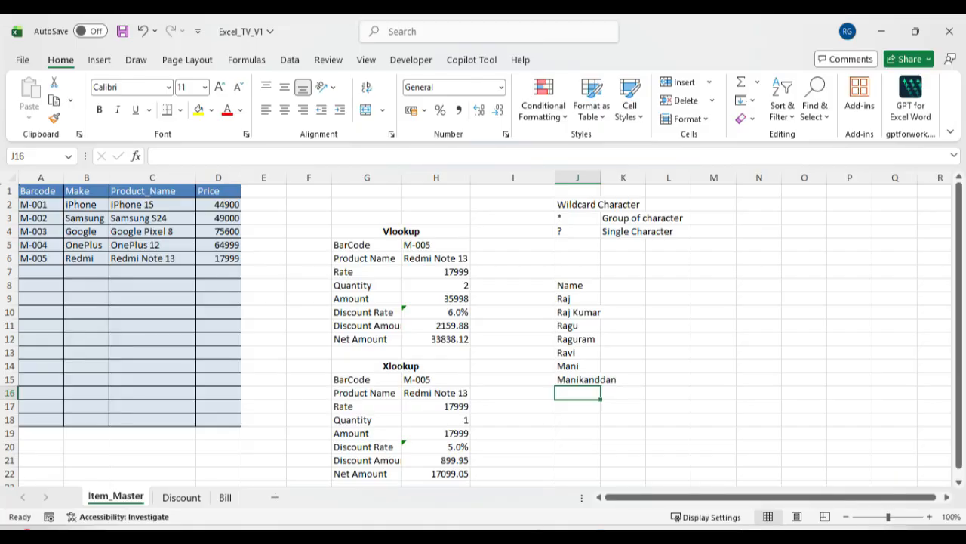
Step: Correct the spelling of the name in J15 by removing the extra letter d
{"action": "key", "text": "Up"}
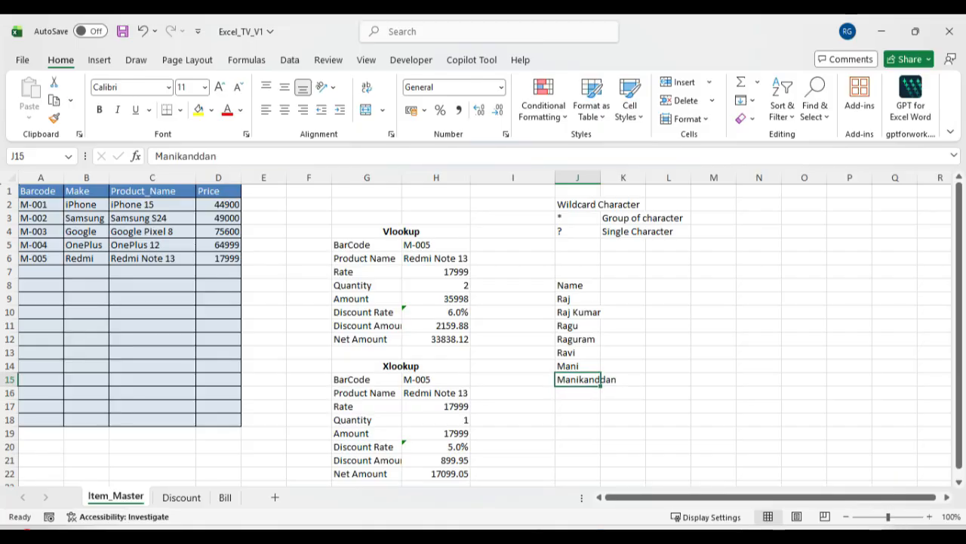
{"action": "key", "text": "F2"}
{"action": "key", "text": "Left"}
{"action": "key", "text": "Left"}
{"action": "key", "text": "Left"}
{"action": "key", "text": "BackSpace"}
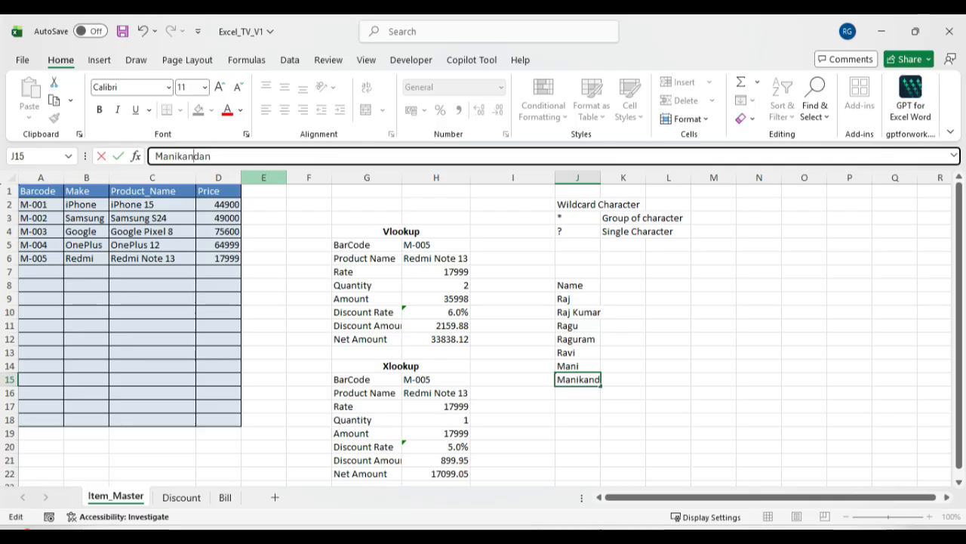
{"action": "key", "text": "Return"}
Step: Add one more person's name to the list in J16 and make the Name heading in J8 bold
{"action": "type", "text": "Ma"}
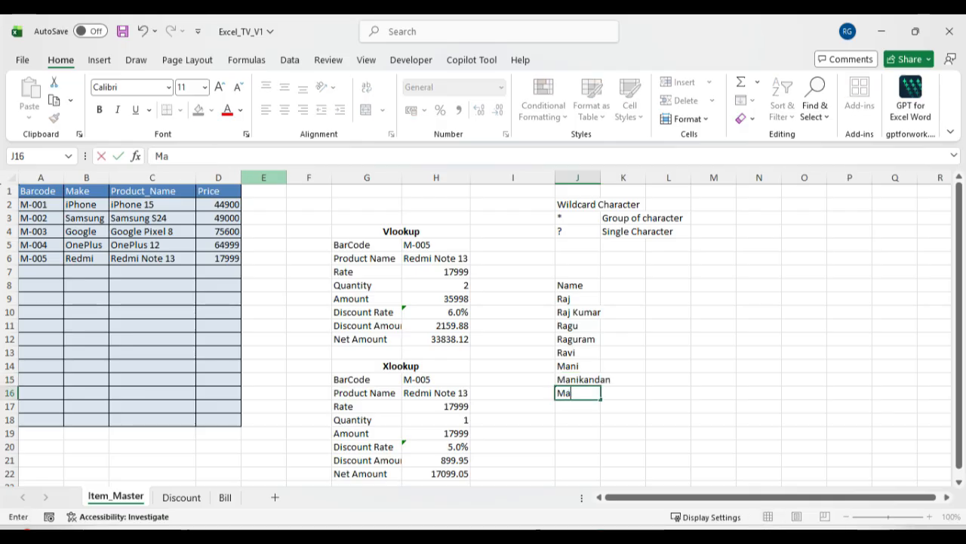
{"action": "type", "text": "gesh"}
{"action": "key", "text": "Return"}
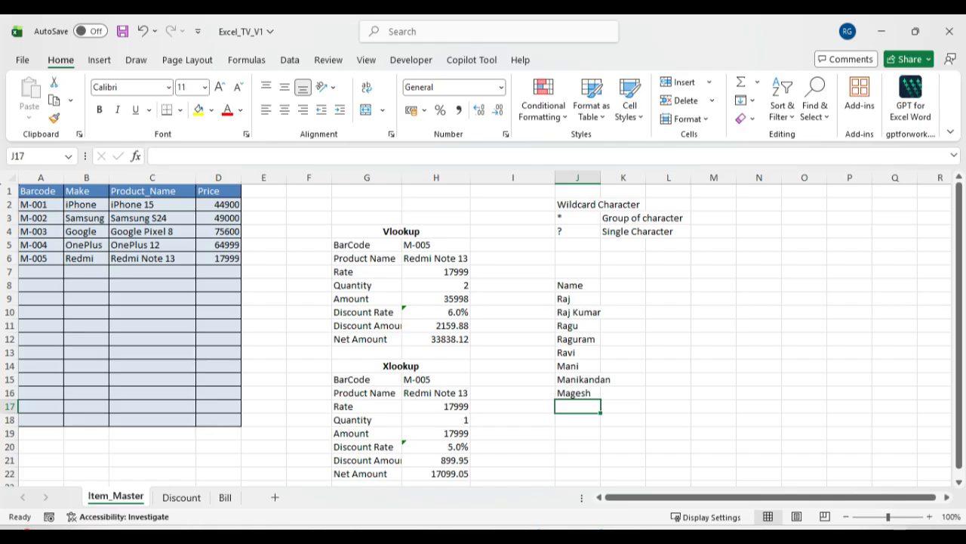
{"action": "left_click", "coordinate": [577, 285]}
{"action": "key", "text": "ctrl+b"}
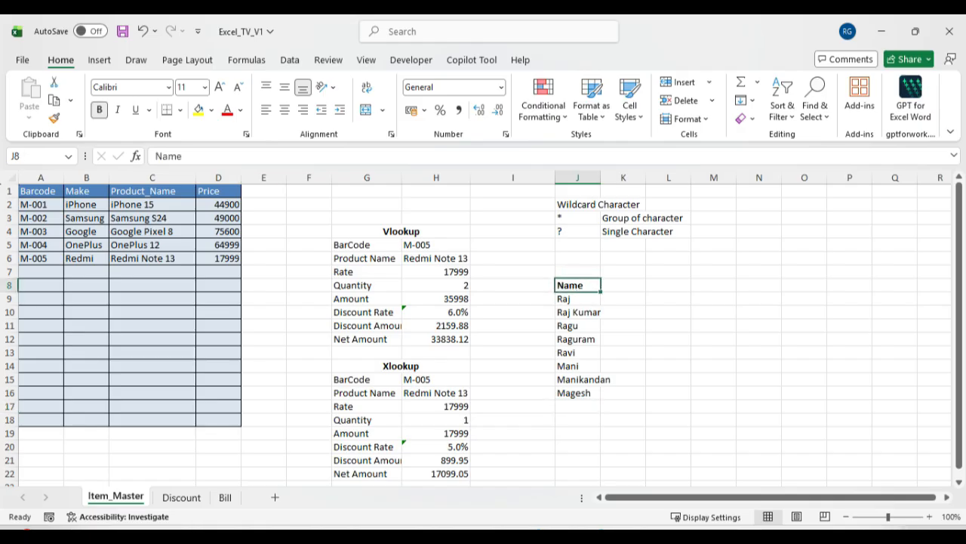
Step: Enter the label Search in L8 and the label Result in L9
{"action": "key", "text": "Right"}
{"action": "key", "text": "Right"}
{"action": "type", "text": "Search"}
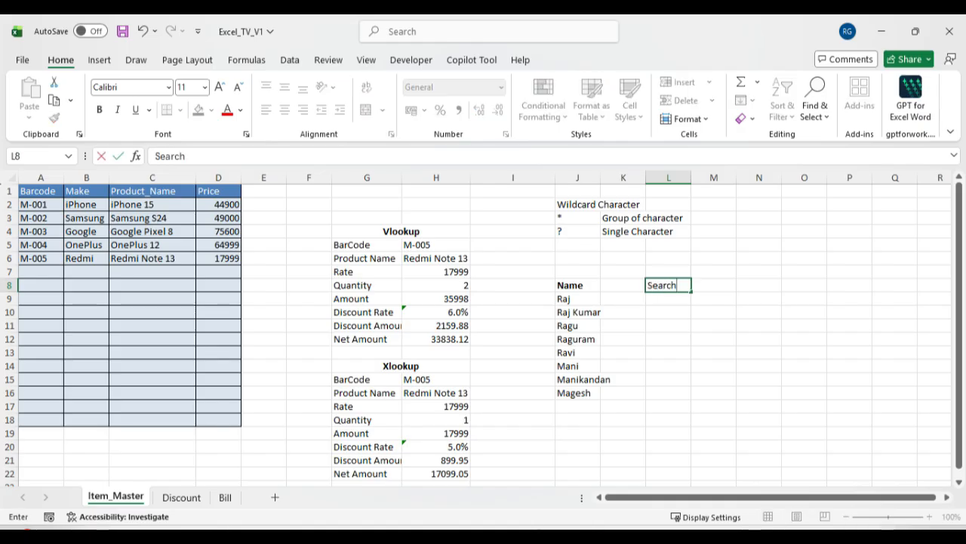
{"action": "key", "text": "Return"}
{"action": "type", "text": "Result"}
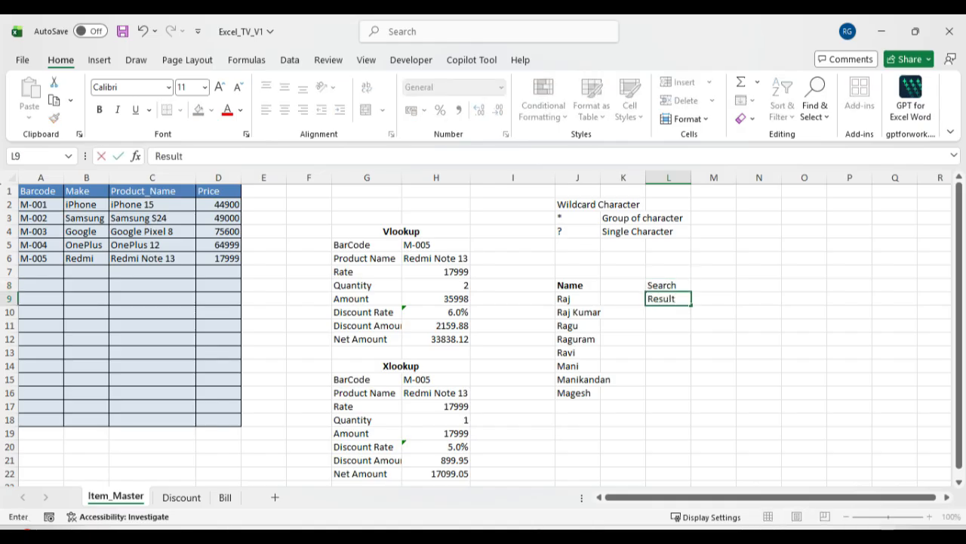
{"action": "key", "text": "Return"}
Step: Enter Rag as the search text in M8, leaving the result cell M9 empty
{"action": "left_click", "coordinate": [713, 272]}
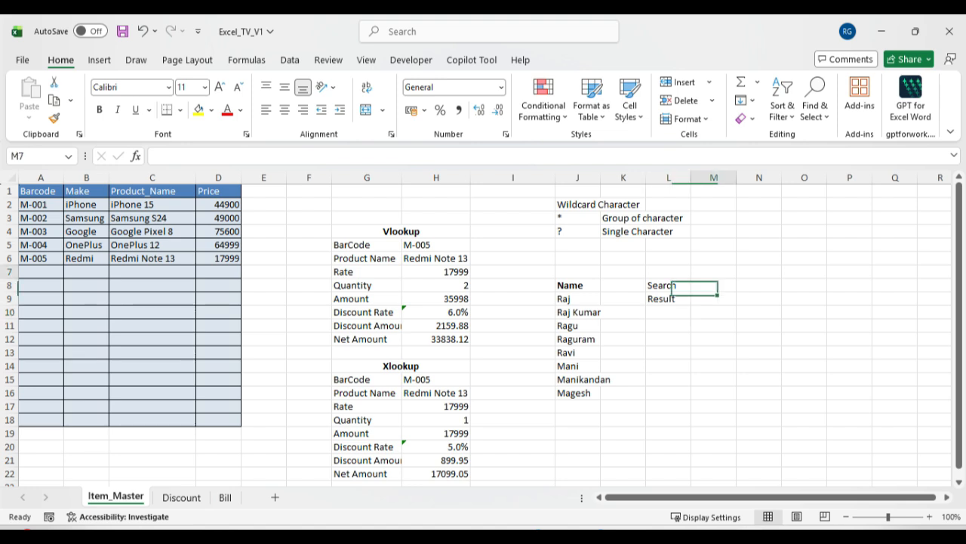
{"action": "key", "text": "Down"}
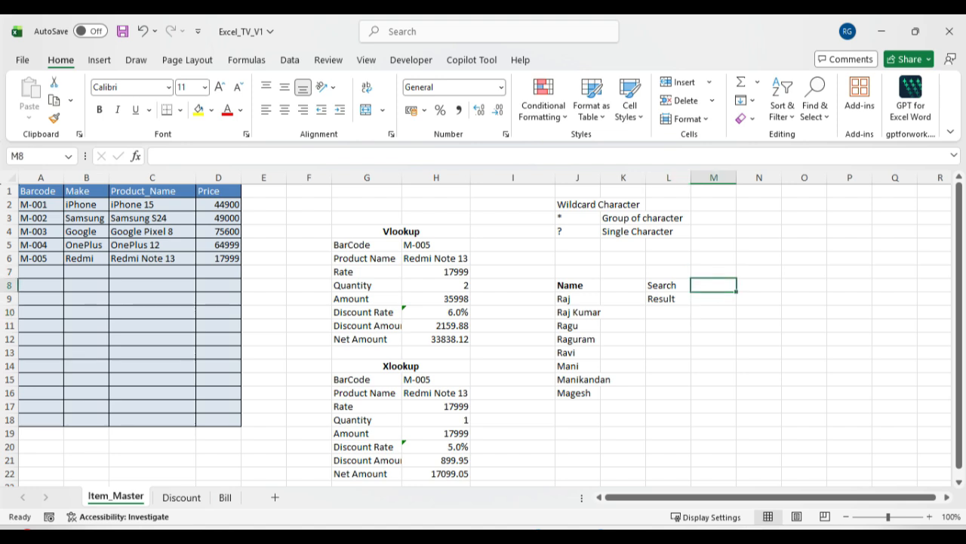
{"action": "type", "text": "Rag"}
{"action": "key", "text": "Return"}
{"action": "type", "text": "\\"}
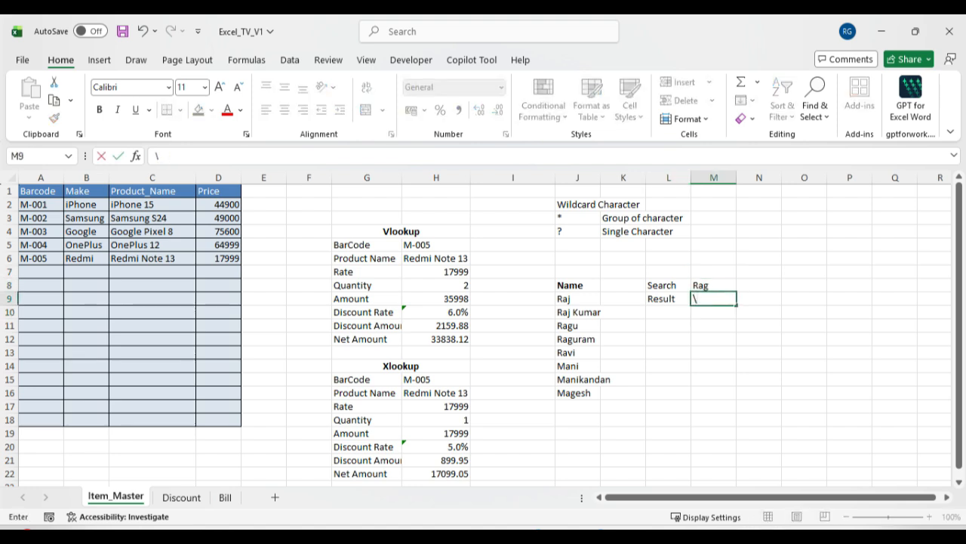
{"action": "key", "text": "BackSpace"}
{"action": "key", "text": "Escape"}
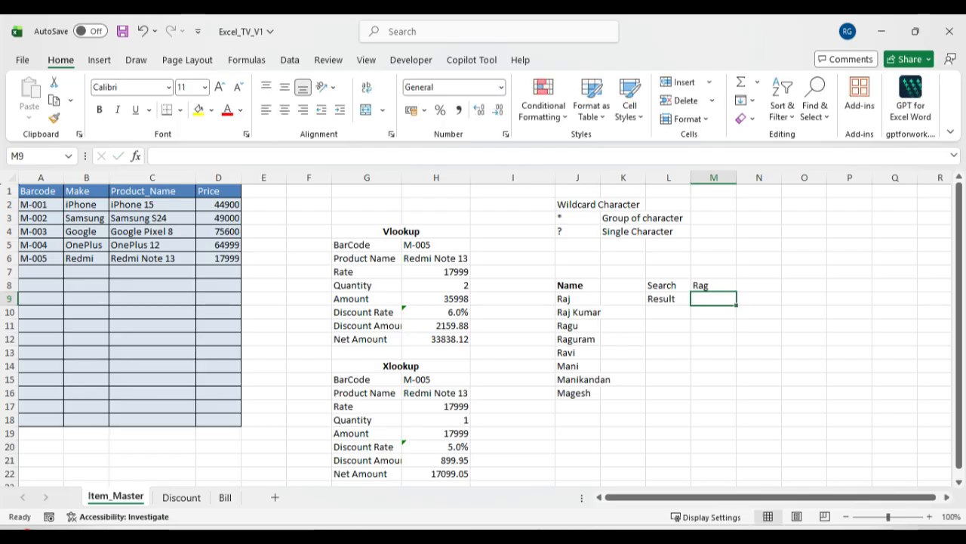
Step: Start an XLOOKUP formula in M9 with M8 as lookup value and J8:J16 as both lookup array and return array
{"action": "type", "text": "="}
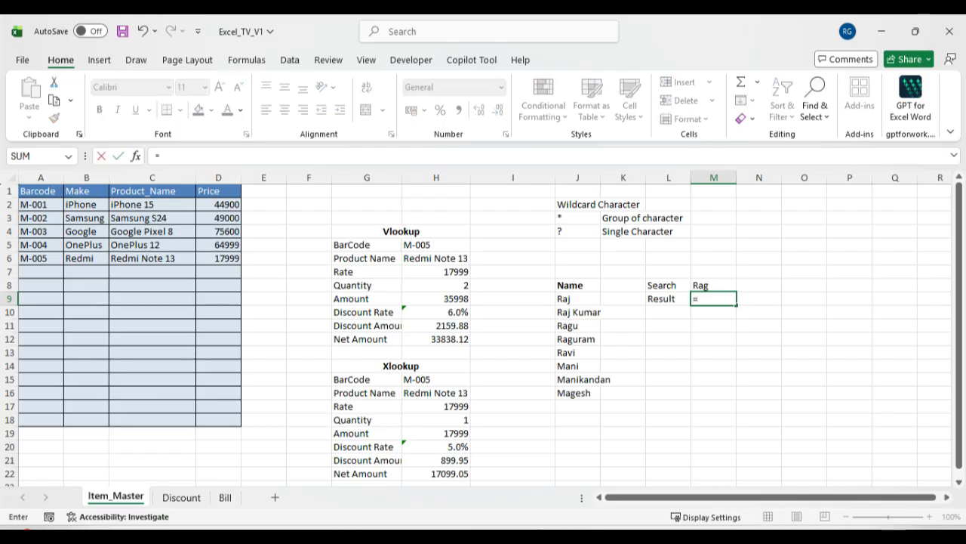
{"action": "type", "text": "xlookup("}
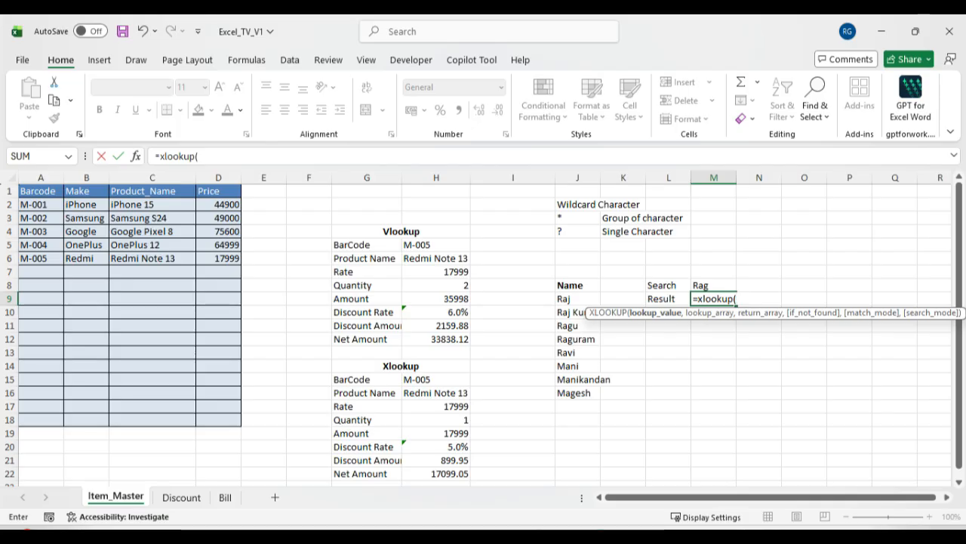
{"action": "key", "text": "Up"}
{"action": "type", "text": ","}
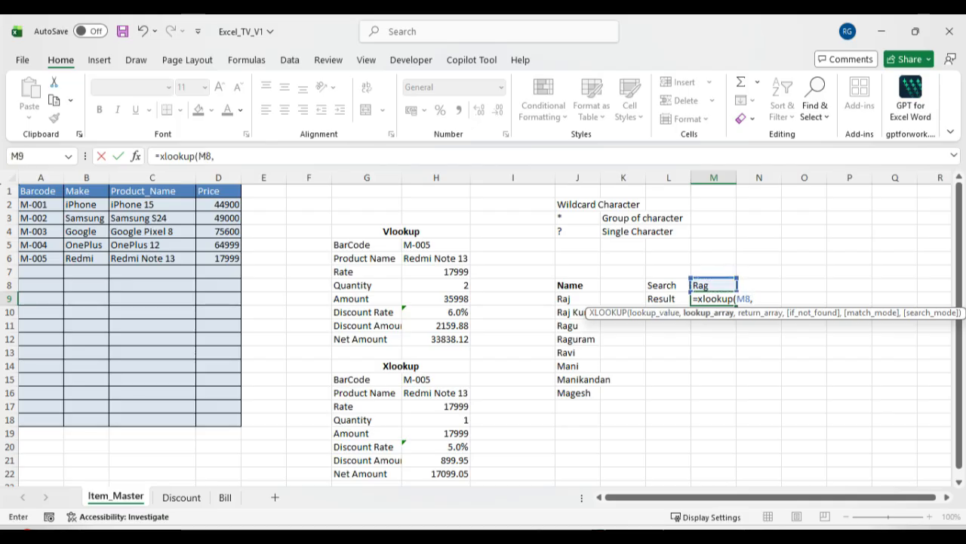
{"action": "left_click_drag", "start_coordinate": [574, 285], "coordinate": [578, 394]}
{"action": "type", "text": ","}
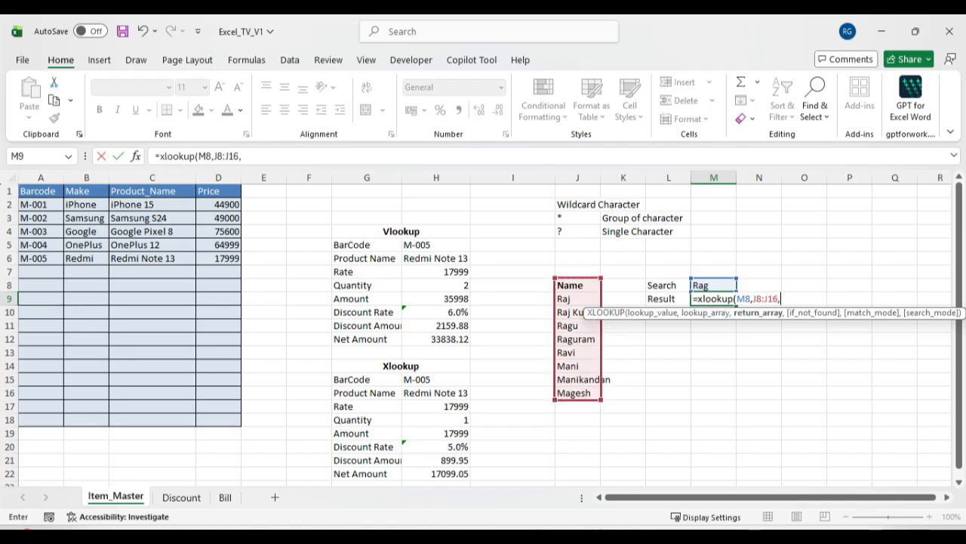
{"action": "left_click_drag", "start_coordinate": [574, 285], "coordinate": [579, 398]}
{"action": "type", "text": ","}
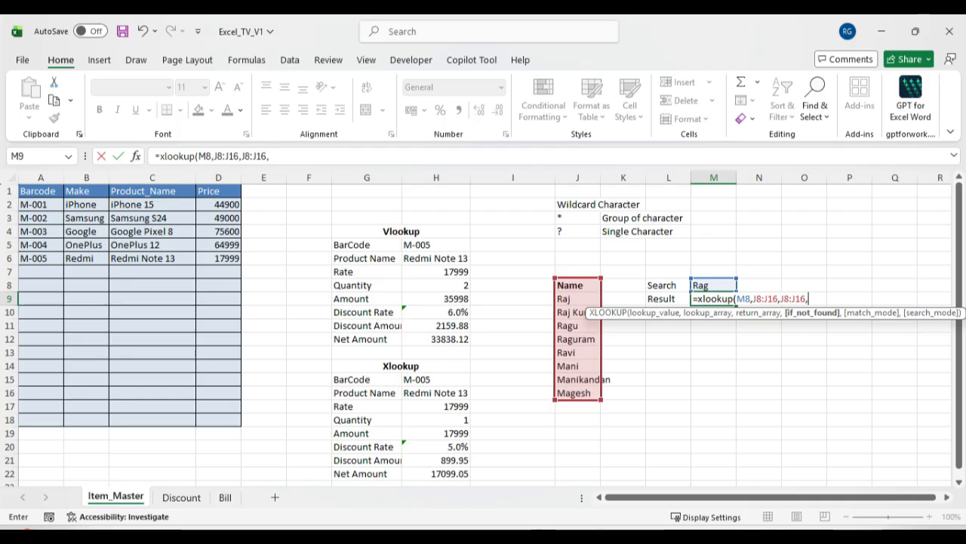
Step: Complete the XLOOKUP formula in M9 with a blank if_not_found argument and match mode 0 for exact match
{"action": "type", "text": ","}
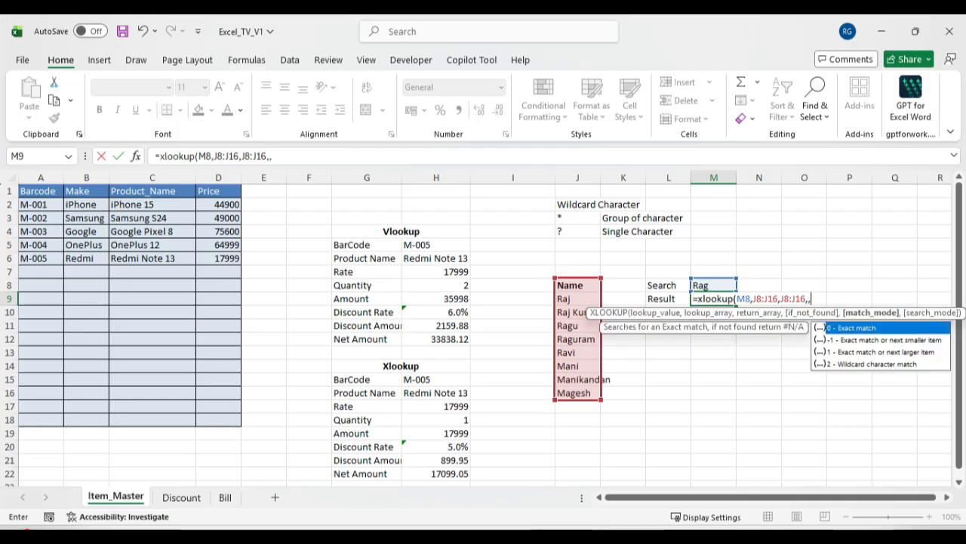
{"action": "type", "text": ","}
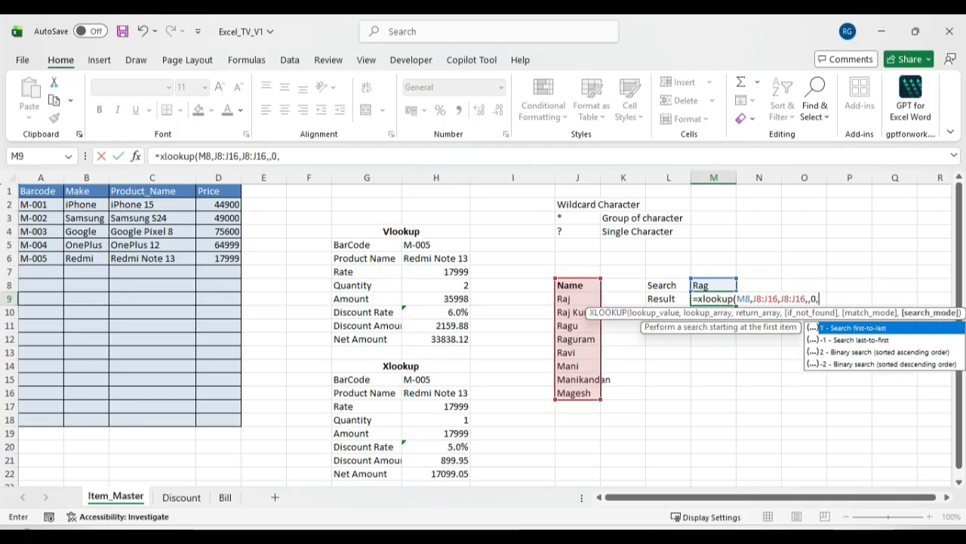
{"action": "key", "text": "BackSpace"}
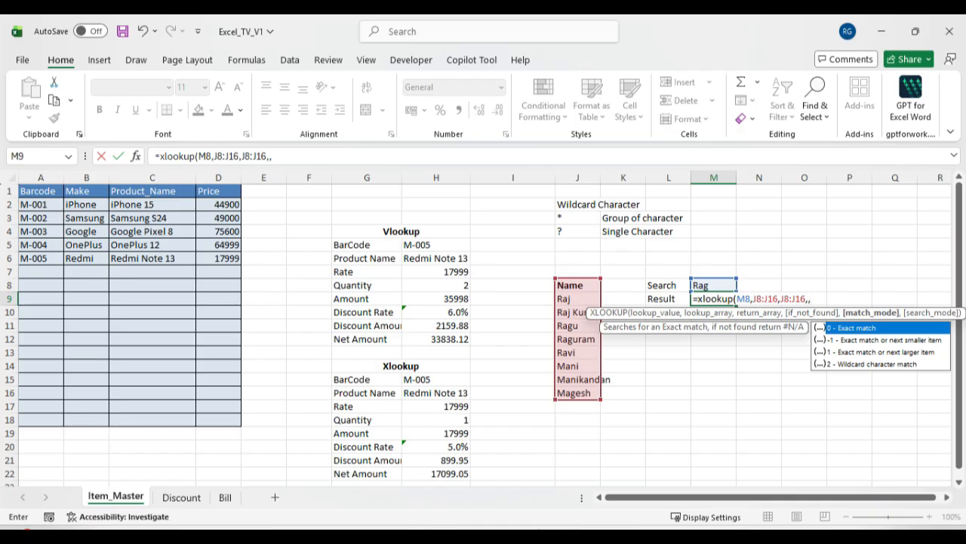
{"action": "type", "text": "0"}
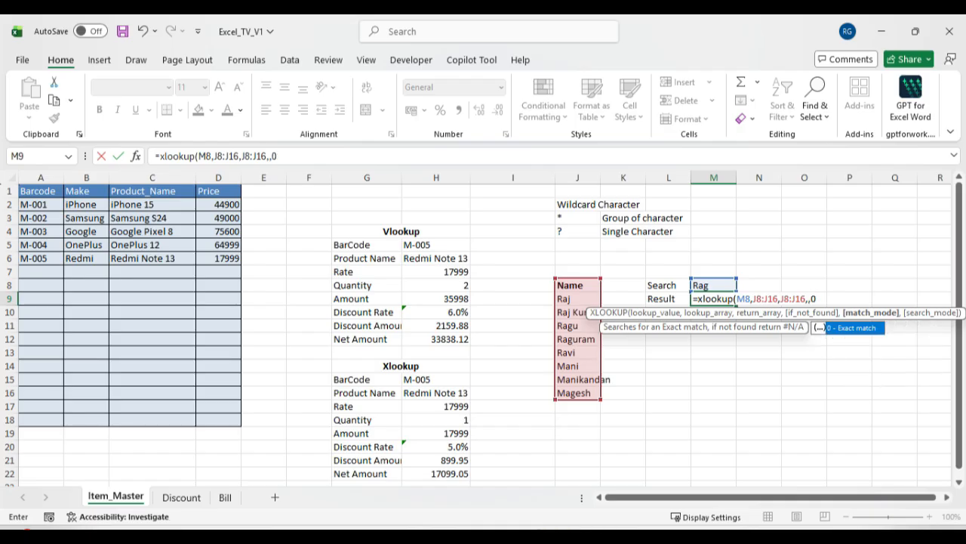
{"action": "type", "text": ")"}
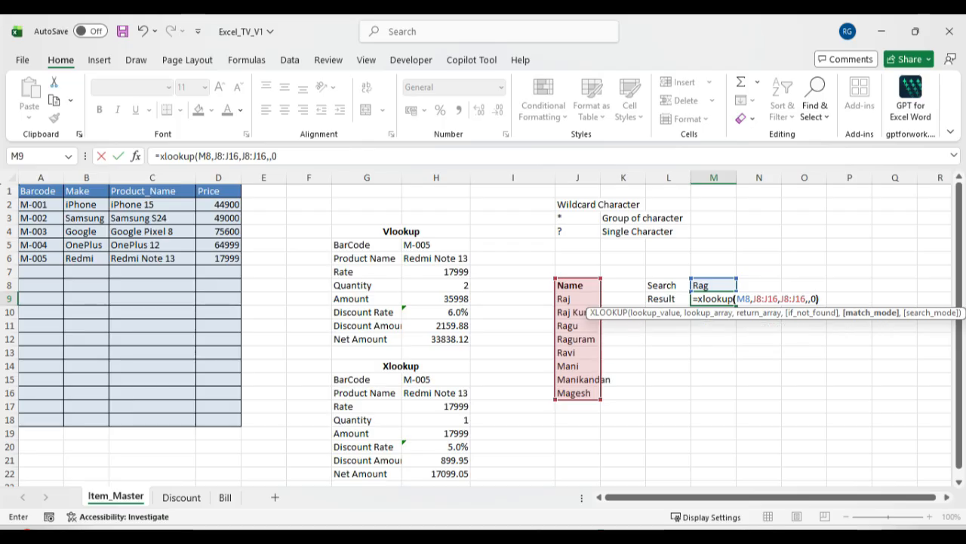
{"action": "key", "text": "Return"}
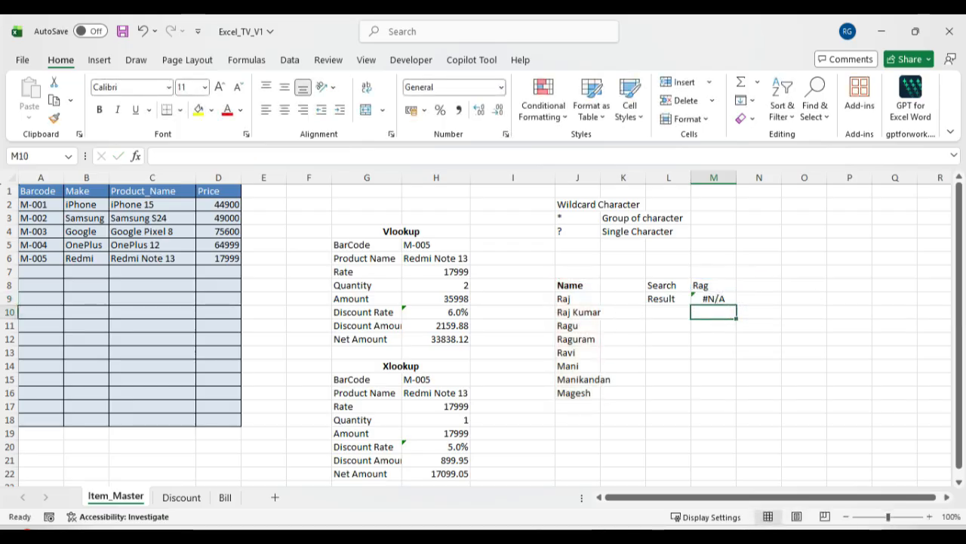
Step: Test the exact-match lookup by entering two full names from the list in M8, one after the other
{"action": "left_click", "coordinate": [713, 299]}
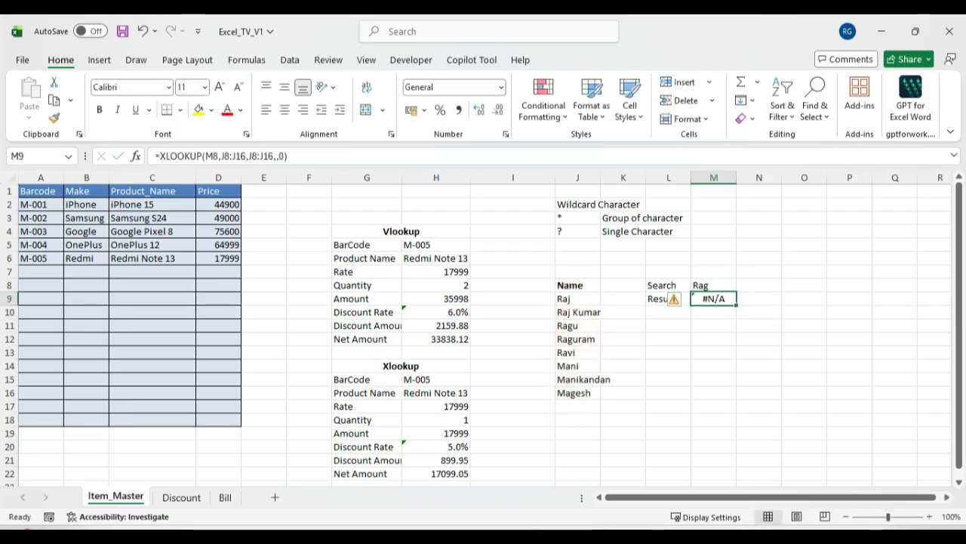
{"action": "left_click", "coordinate": [713, 285]}
{"action": "type", "text": "Raj"}
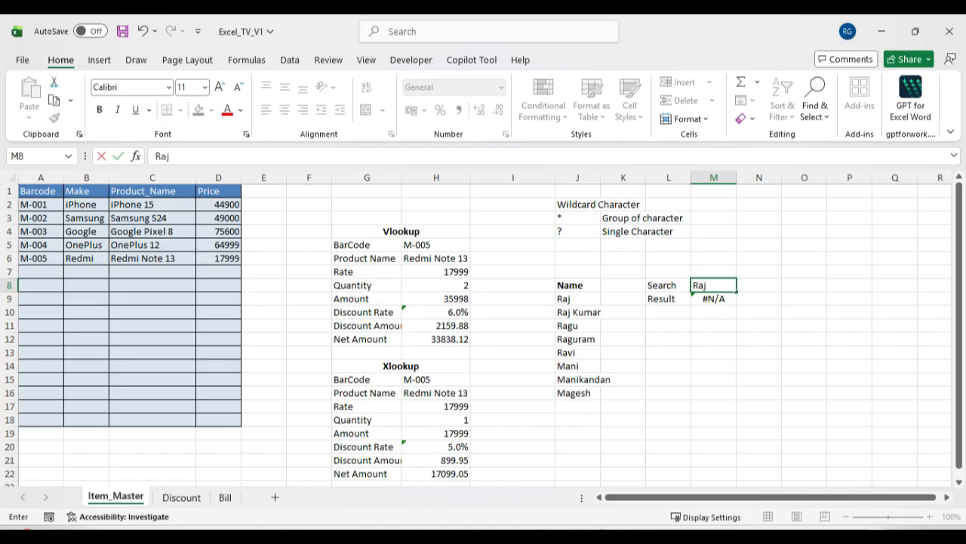
{"action": "key", "text": "Return"}
{"action": "key", "text": "Up"}
{"action": "type", "text": "Ravi"}
{"action": "key", "text": "Return"}
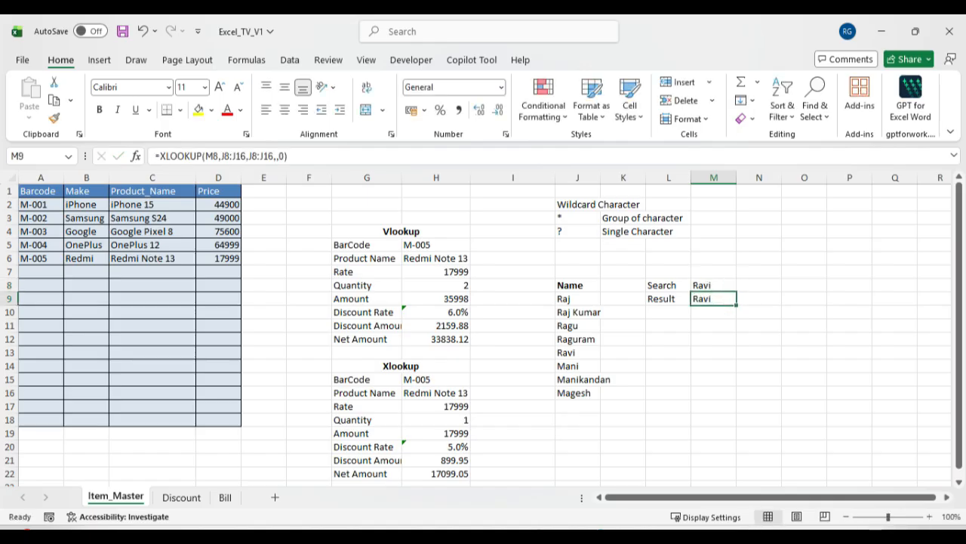
Step: Set the search text in M8 back to the partial name Rag
{"action": "key", "text": "Up"}
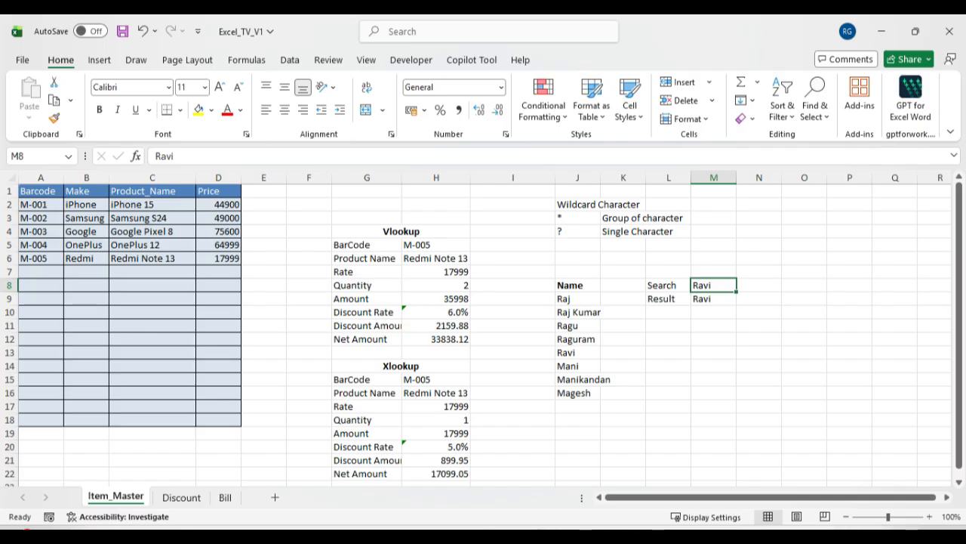
{"action": "type", "text": "Rag"}
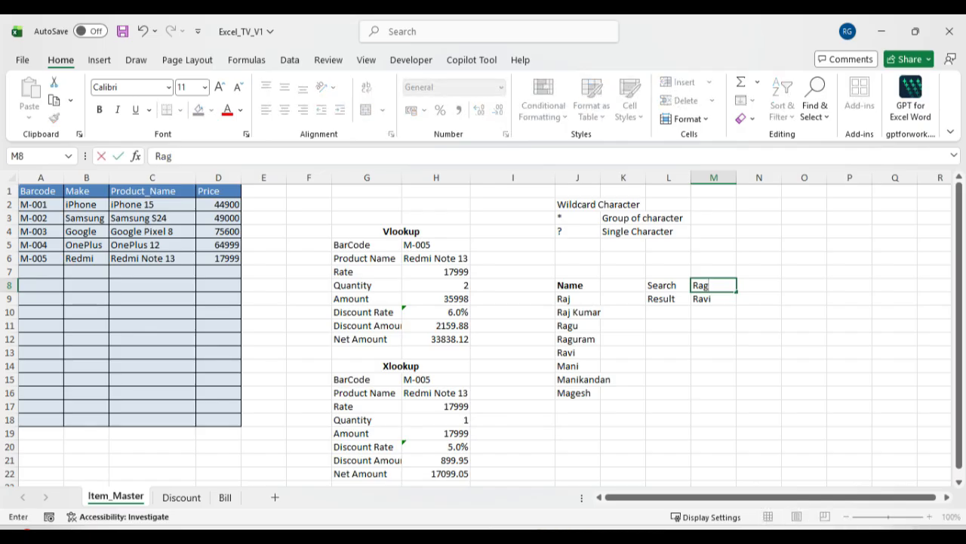
{"action": "key", "text": "Return"}
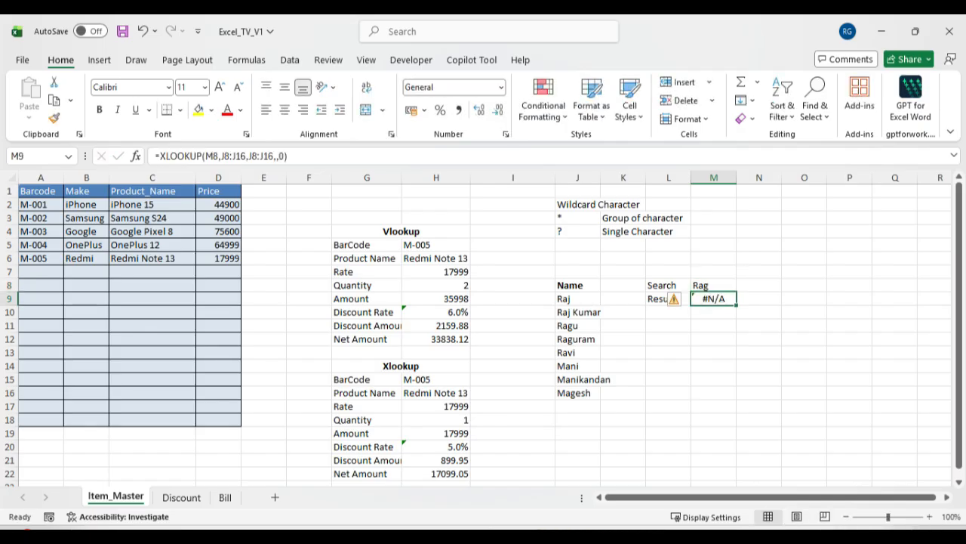
Step: Change the match mode of the XLOOKUP formula in M9 to 2 for wildcard character match
{"action": "key", "text": "F2"}
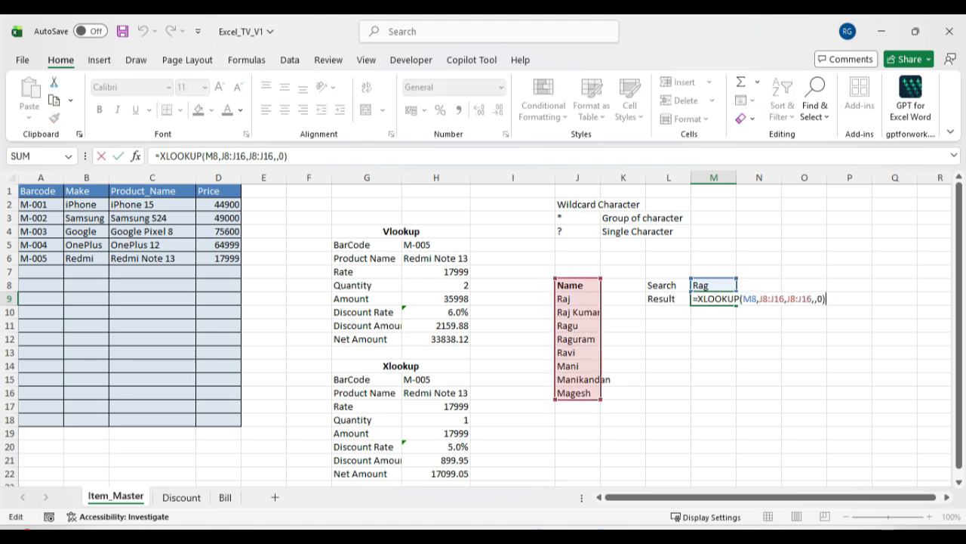
{"action": "key", "text": "BackSpace"}
{"action": "key", "text": "BackSpace"}
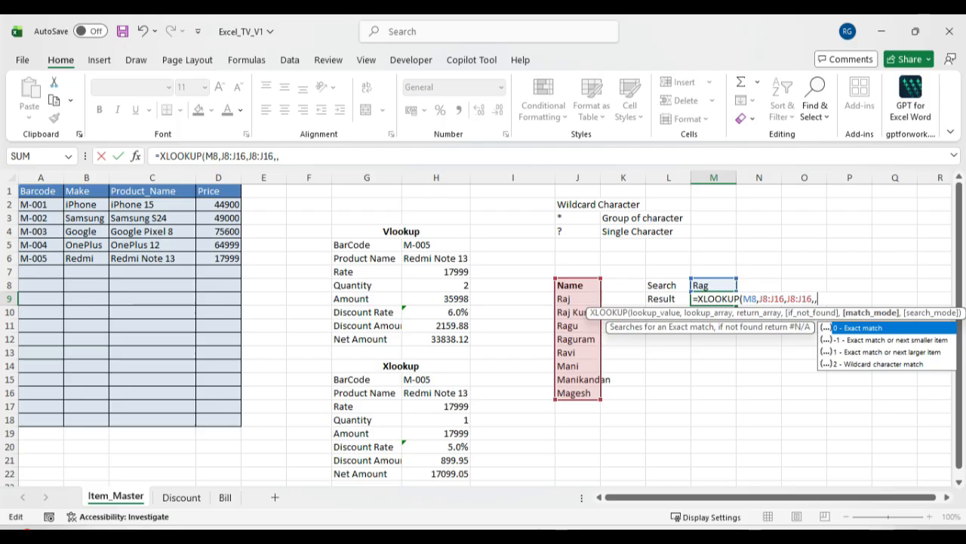
{"action": "type", "text": "2)"}
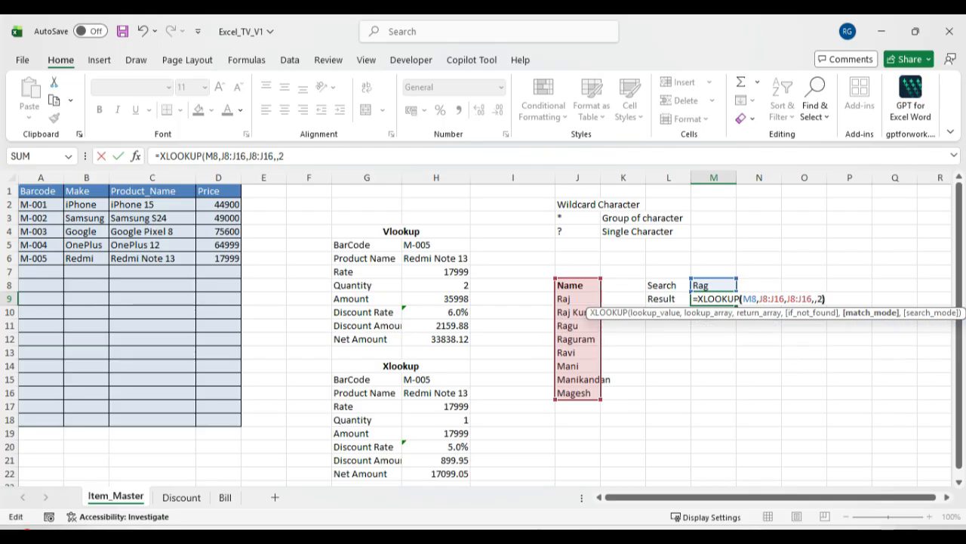
{"action": "key", "text": "Return"}
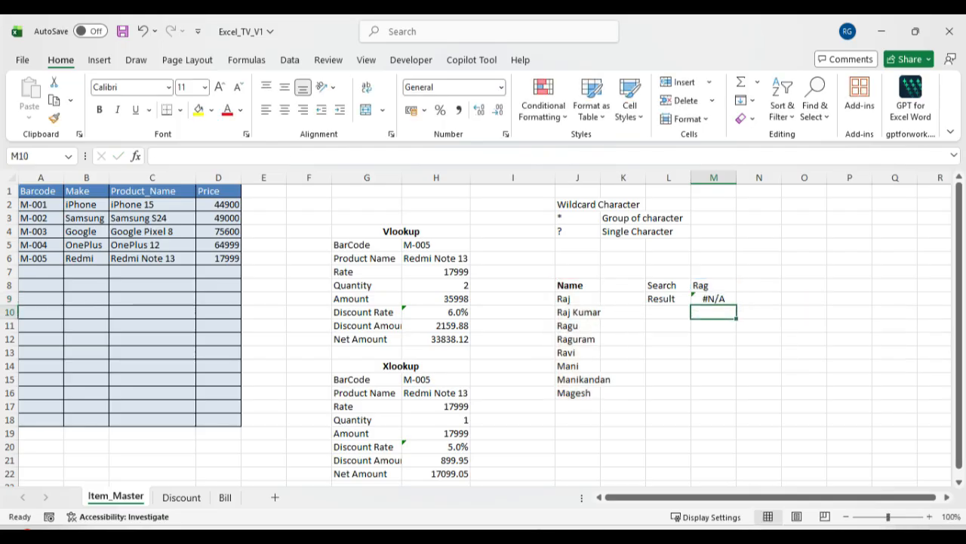
Step: Append the * wildcard to the search text in M8 so that it reads Rag*
{"action": "key", "text": "Up"}
{"action": "key", "text": "Up"}
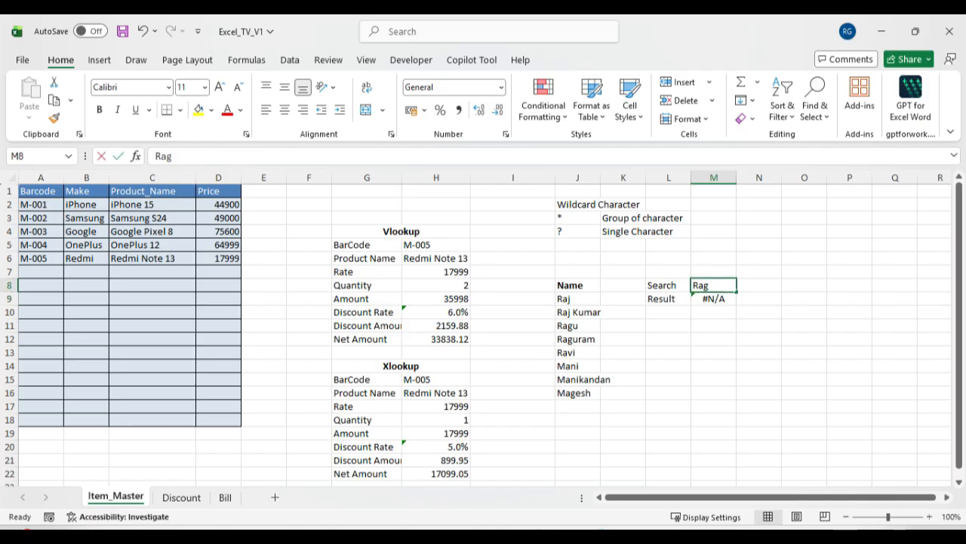
{"action": "key", "text": "F2"}
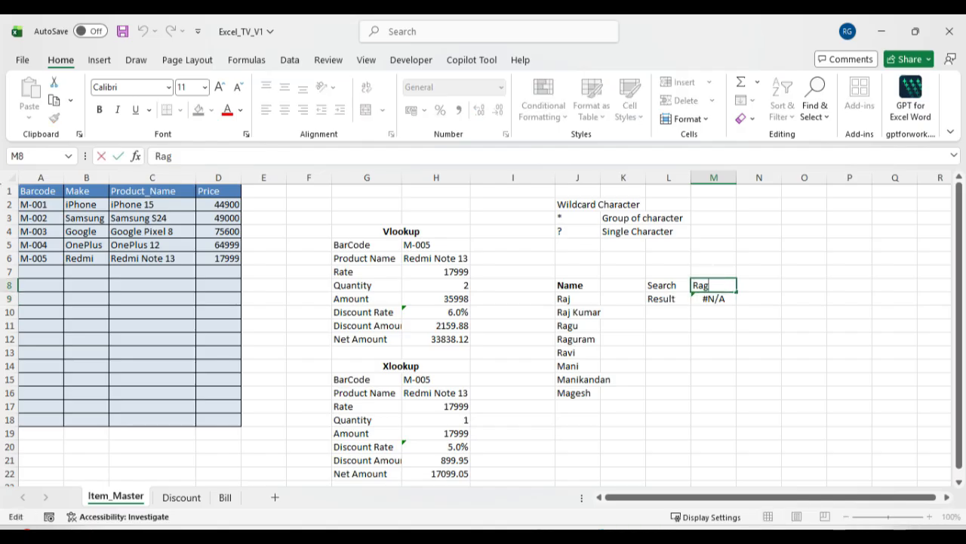
{"action": "type", "text": "*"}
{"action": "key", "text": "Return"}
{"action": "type", "text": "\\"}
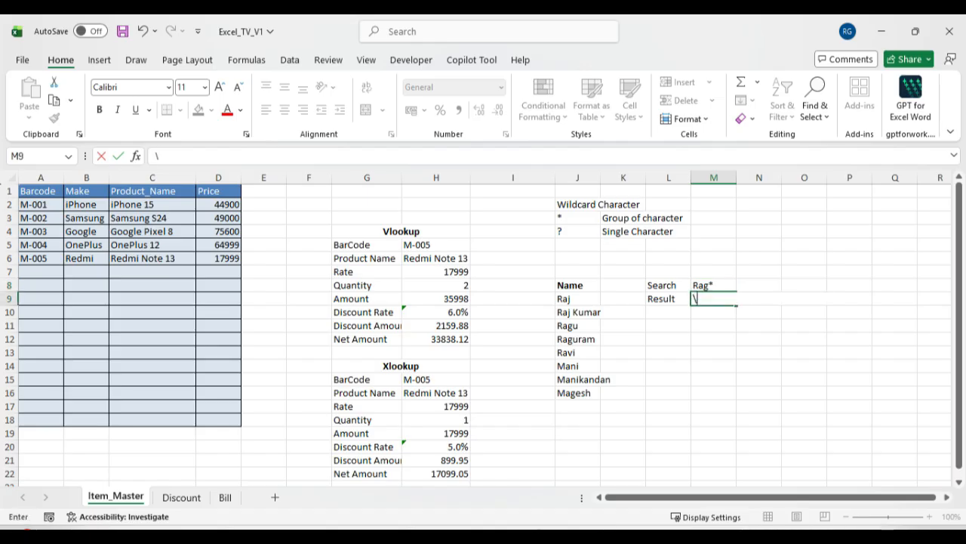
{"action": "key", "text": "Escape"}
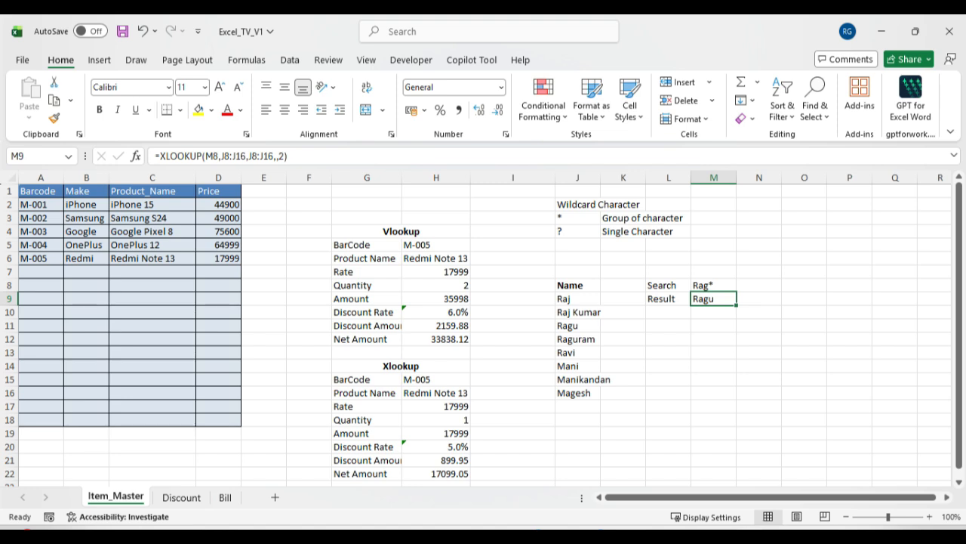
Step: Check the matched name in the list against the result cell, and narrow the search pattern in M8 to Ragur*
{"action": "left_click", "coordinate": [578, 325]}
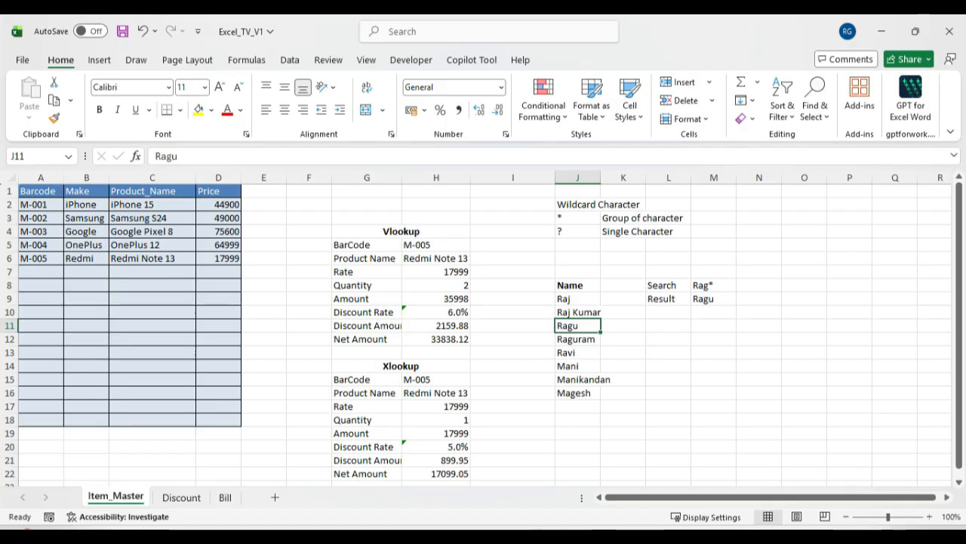
{"action": "left_click", "coordinate": [713, 299]}
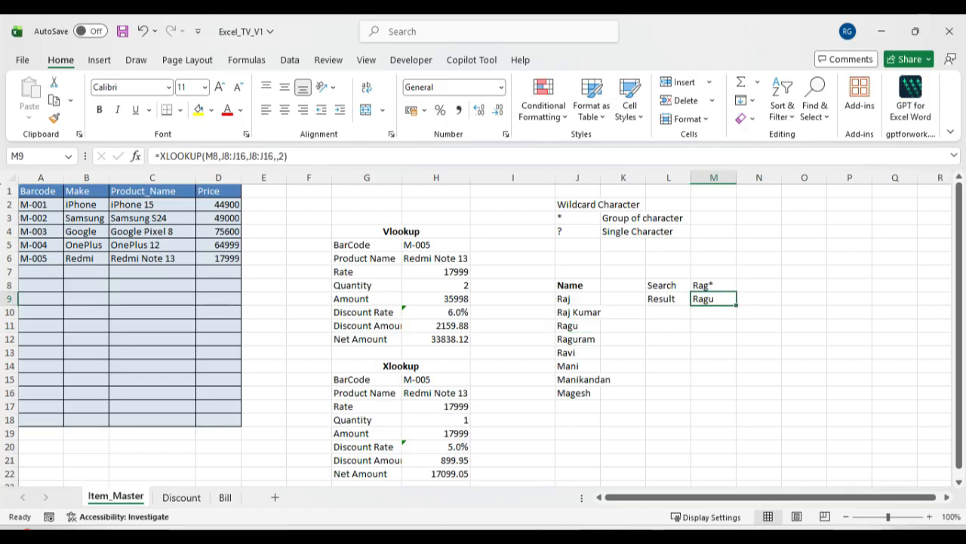
{"action": "double_click", "coordinate": [710, 285]}
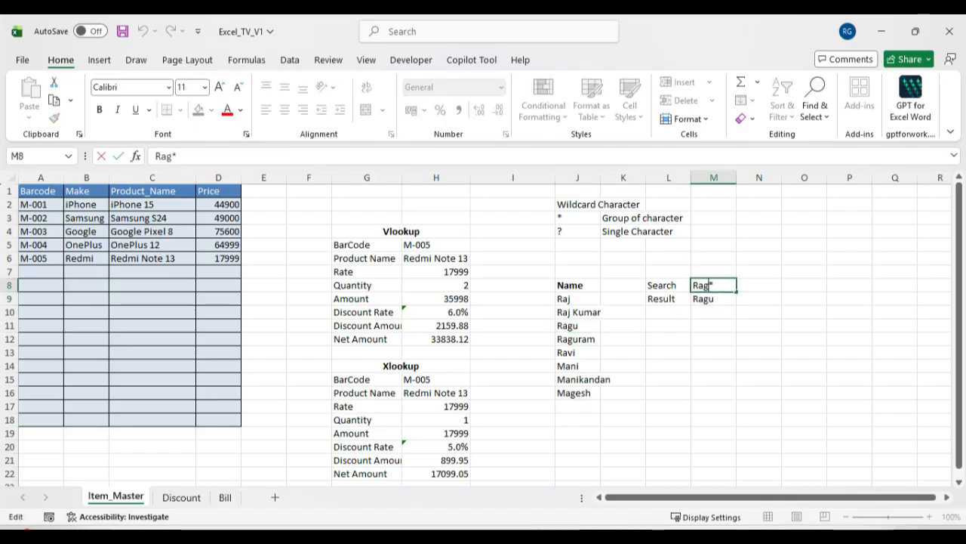
{"action": "type", "text": "ur"}
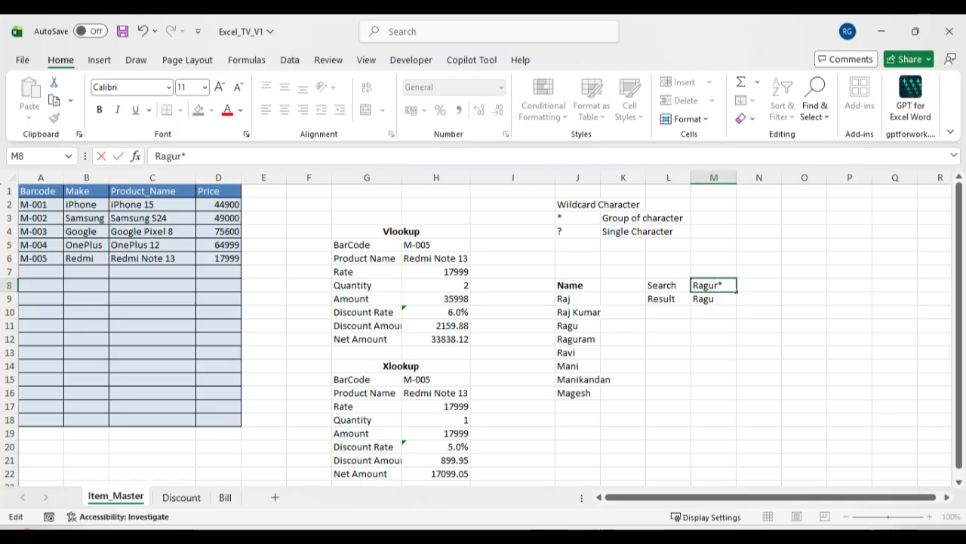
{"action": "key", "text": "shift+Home"}
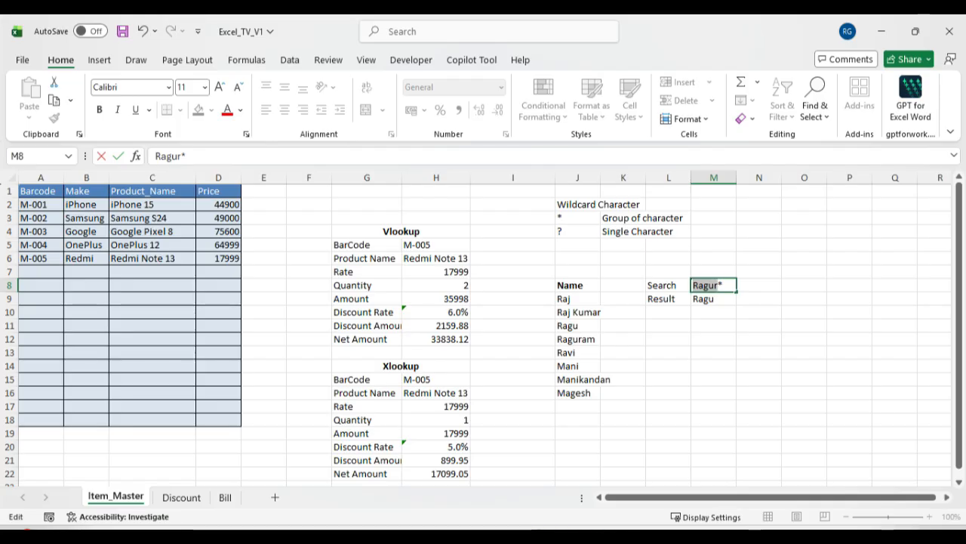
{"action": "key", "text": "Return"}
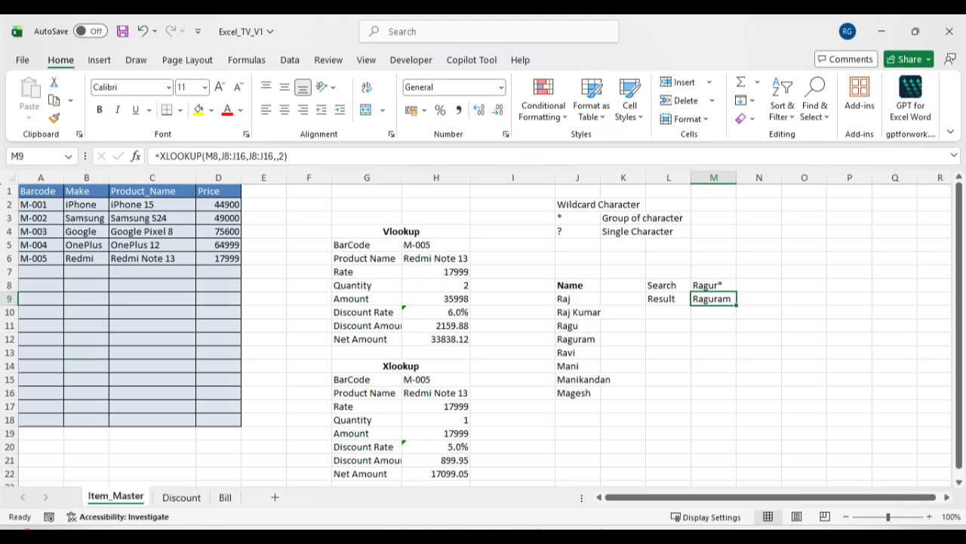
Step: Replace the search text in M8 with the complete name from J14, without any wildcard
{"action": "left_click", "coordinate": [714, 286]}
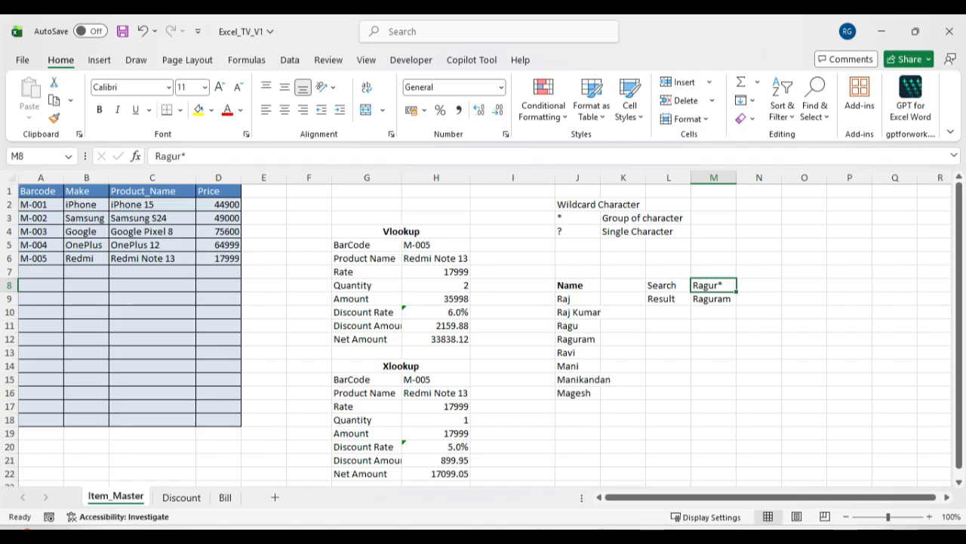
{"action": "type", "text": "MANI"}
{"action": "key", "text": "BackSpace"}
{"action": "key", "text": "BackSpace"}
{"action": "key", "text": "BackSpace"}
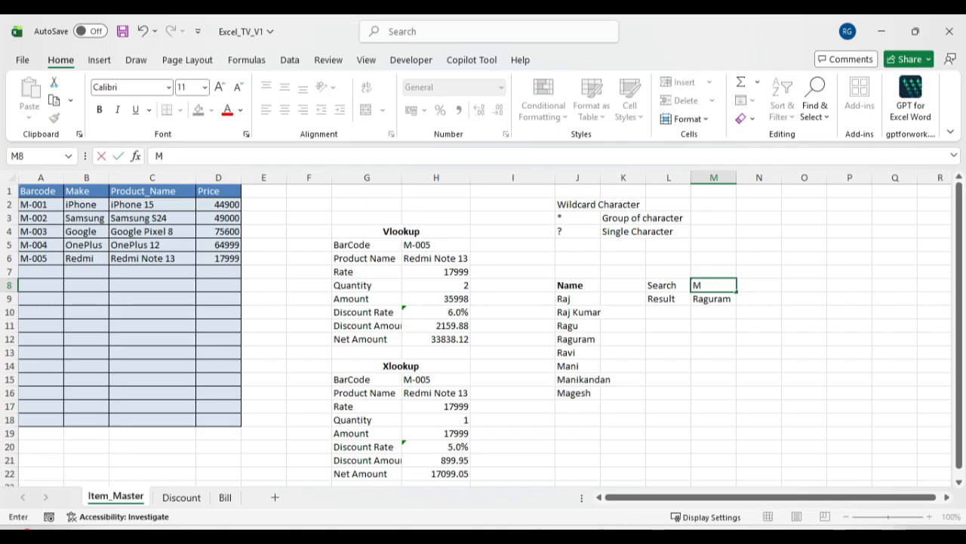
{"action": "type", "text": "ani"}
{"action": "key", "text": "Up"}
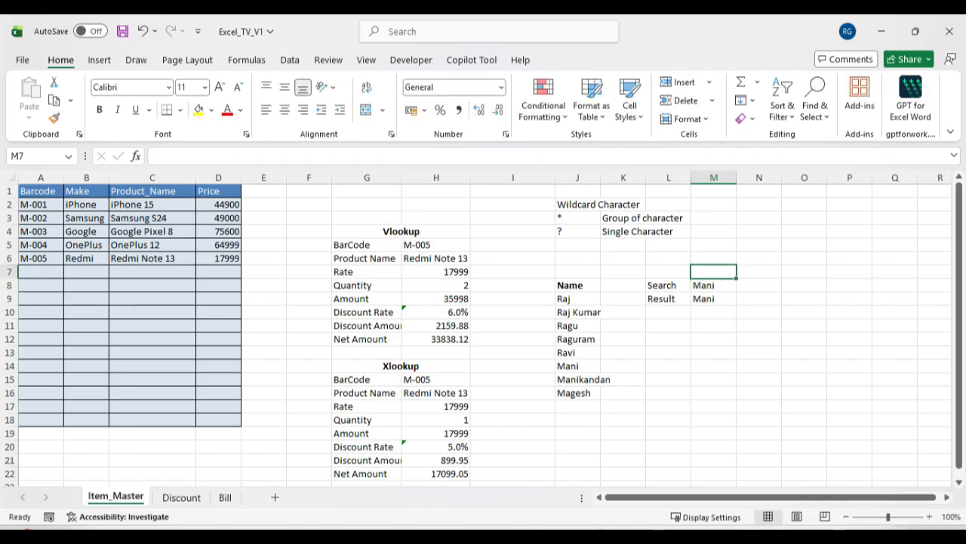
{"action": "key", "text": "shift+Down"}
{"action": "type", "text": "mANi"}
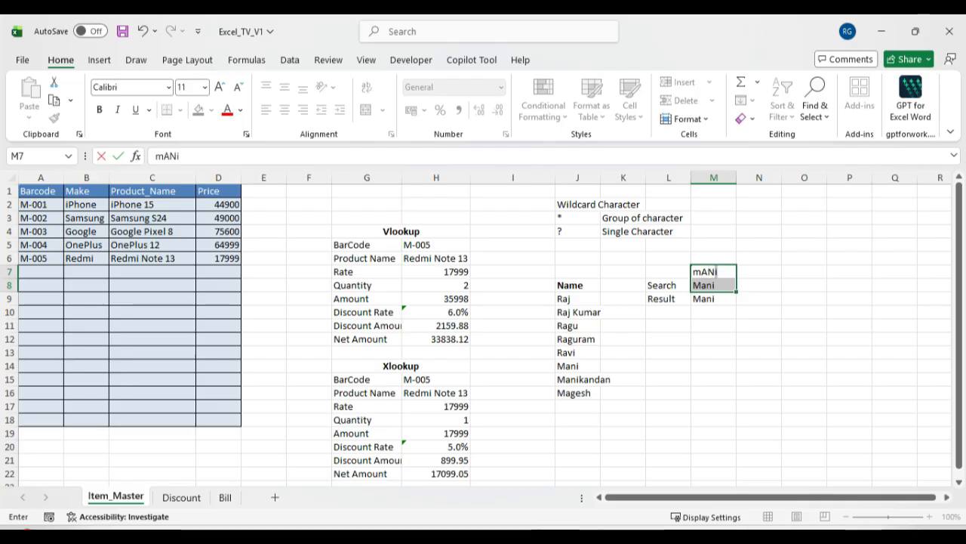
{"action": "key", "text": "BackSpace"}
{"action": "key", "text": "BackSpace"}
{"action": "key", "text": "BackSpace"}
{"action": "type", "text": "Mani"}
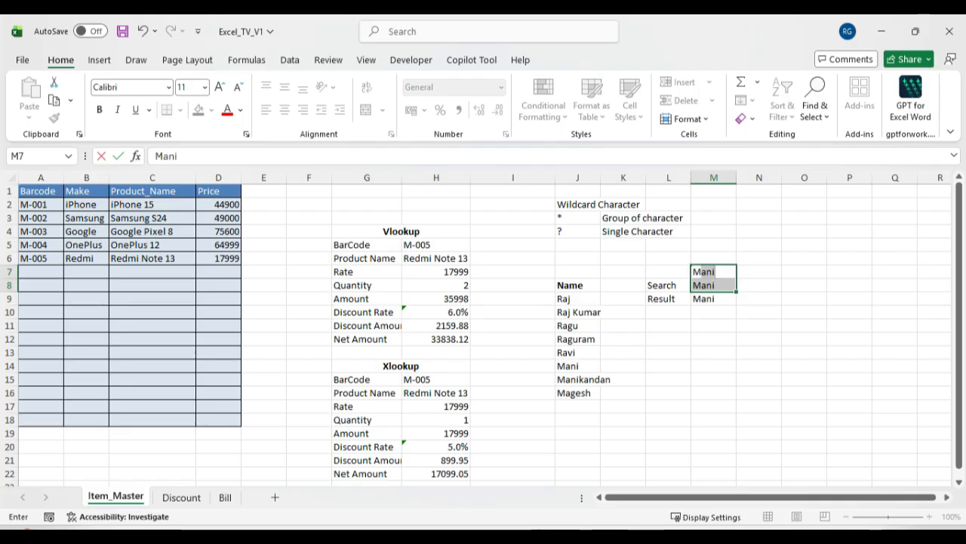
{"action": "key", "text": "Escape"}
{"action": "type", "text": "`"}
{"action": "key", "text": "Escape"}
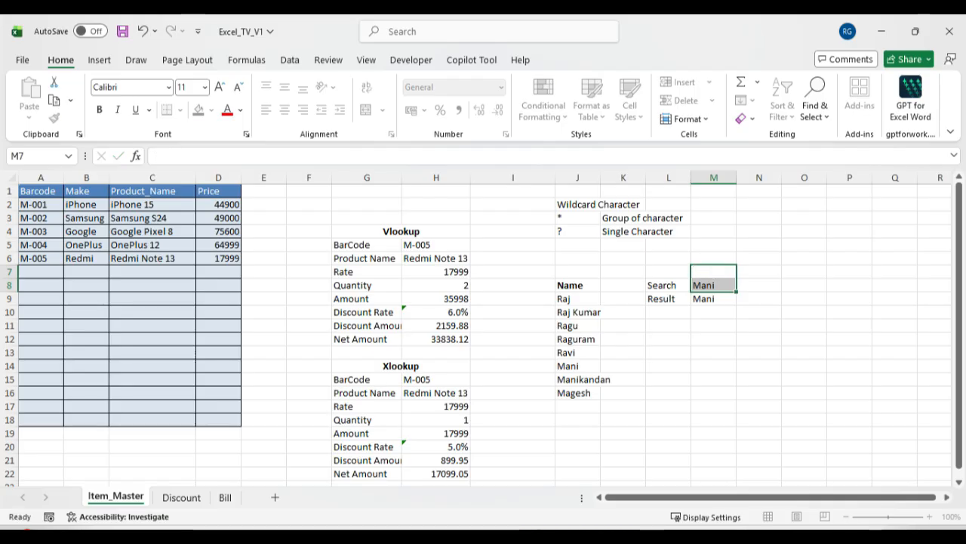
Step: Set the search text in M8 to the wildcard pattern Man*
{"action": "key", "text": "Down"}
{"action": "type", "text": "M"}
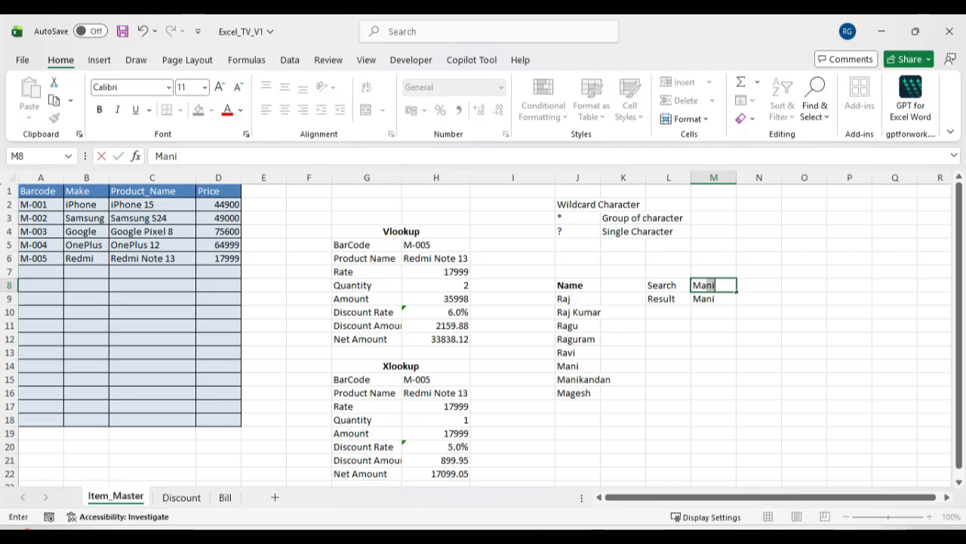
{"action": "type", "text": "ani"}
{"action": "key", "text": "BackSpace"}
{"action": "type", "text": "*"}
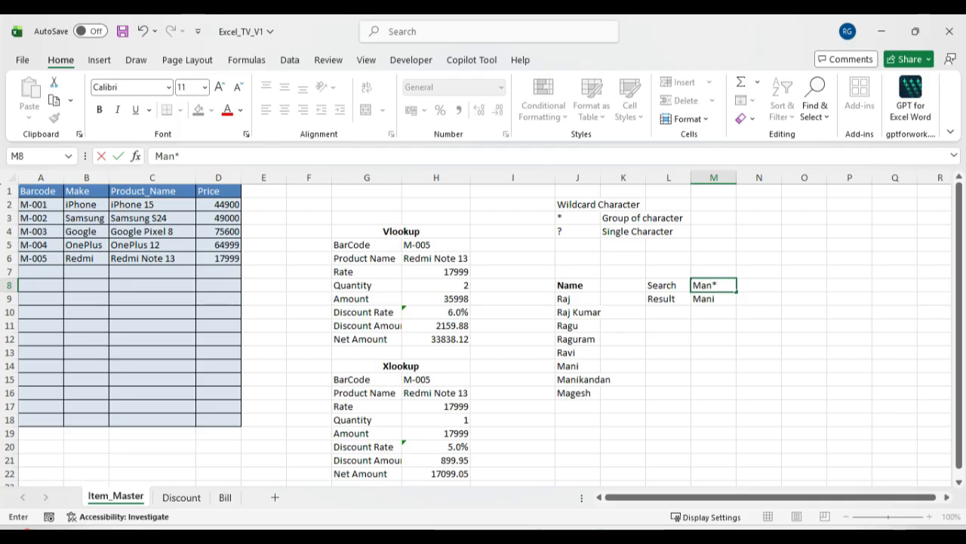
{"action": "key", "text": "Return"}
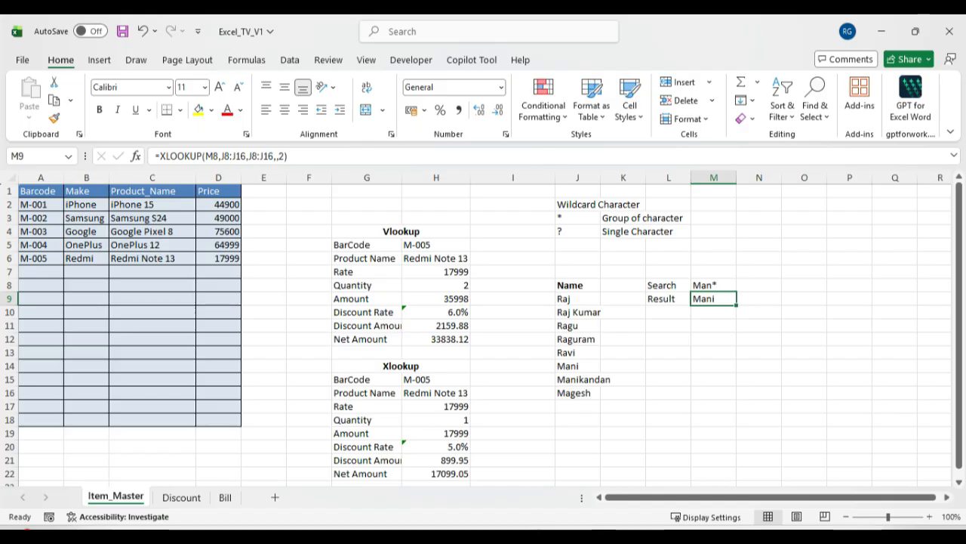
Step: Test the longer wildcard patterns Mani* and Manik* in M8, one after the other
{"action": "left_click", "coordinate": [714, 286]}
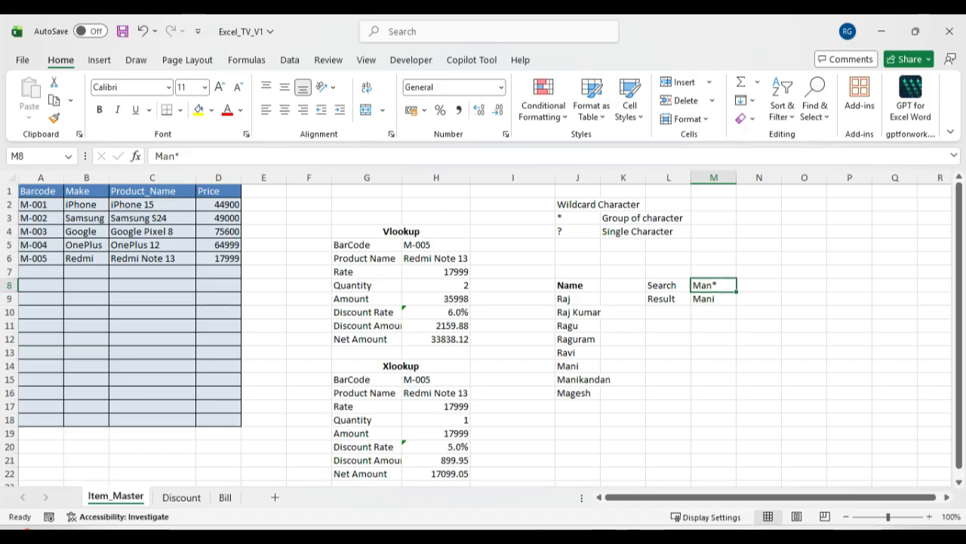
{"action": "type", "text": "Mani"}
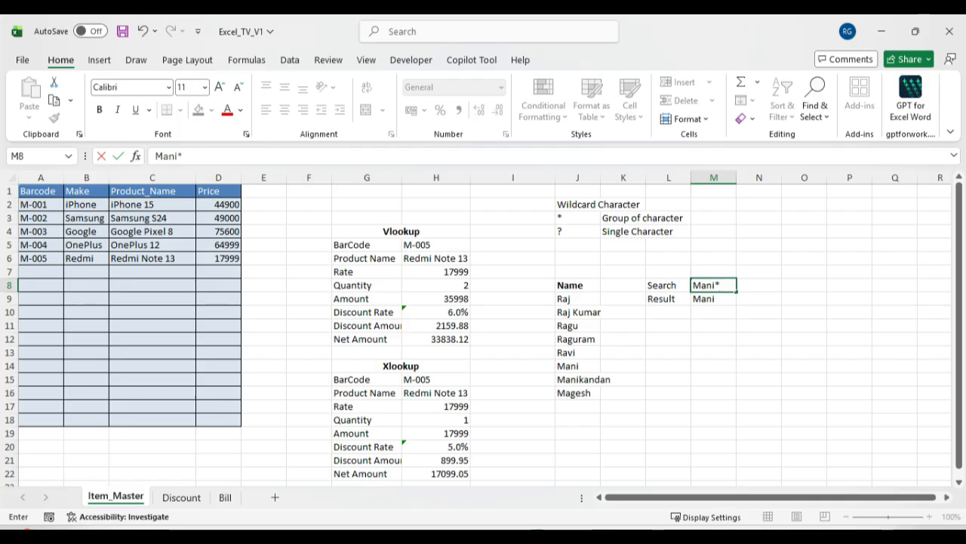
{"action": "key", "text": "Return"}
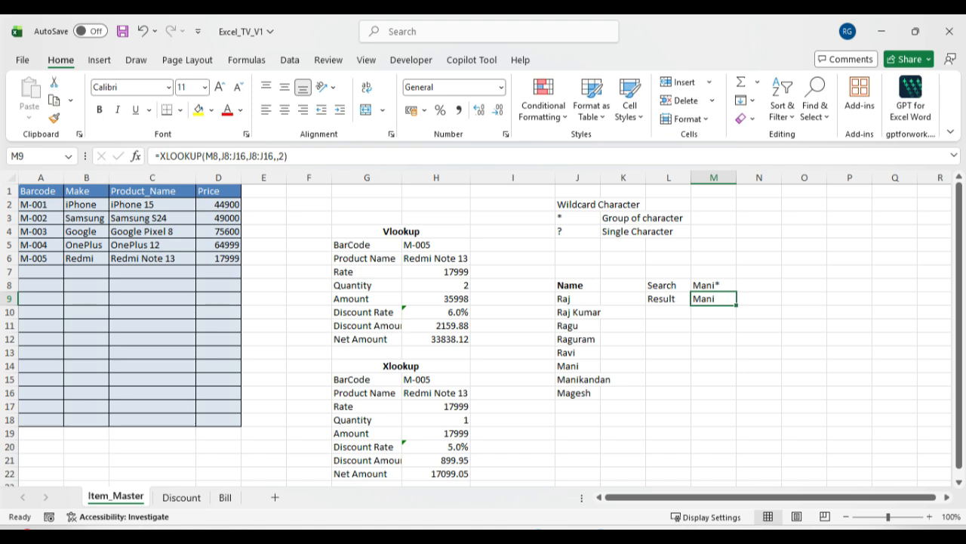
{"action": "key", "text": "Up"}
{"action": "key", "text": "F2"}
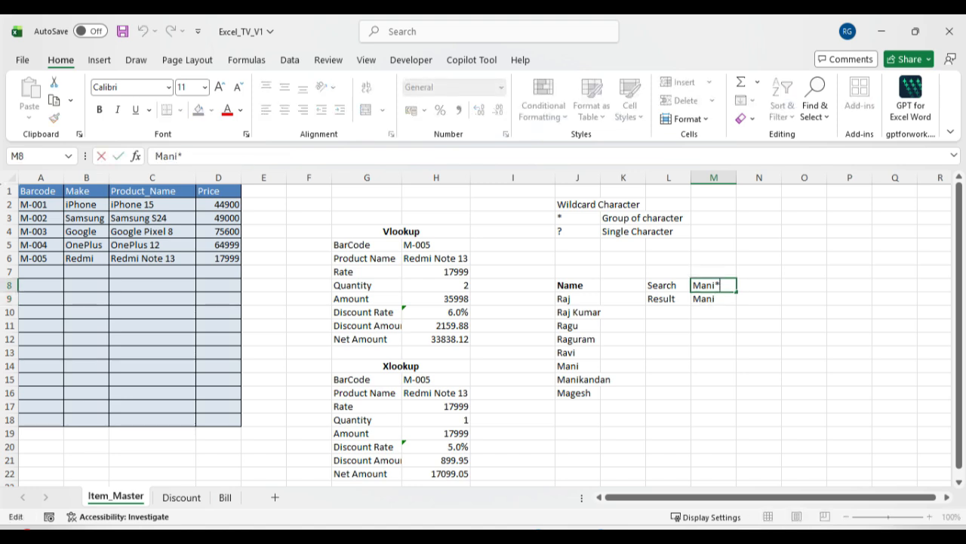
{"action": "key", "text": "Left"}
{"action": "type", "text": "k"}
{"action": "key", "text": "Return"}
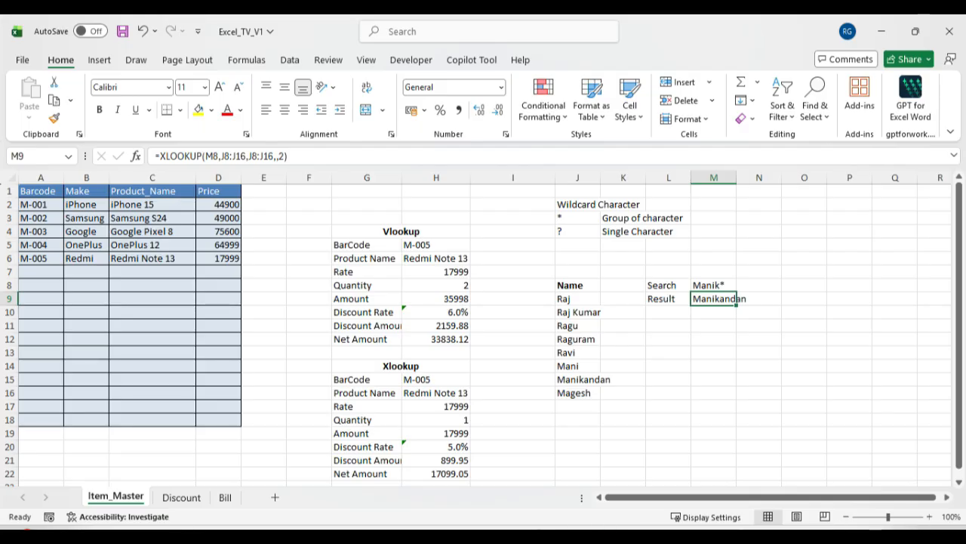
Step: Examine the two parts of the search pattern in M8, the * wildcard and the fixed letters before it
{"action": "key", "text": "Up"}
{"action": "key", "text": "F2"}
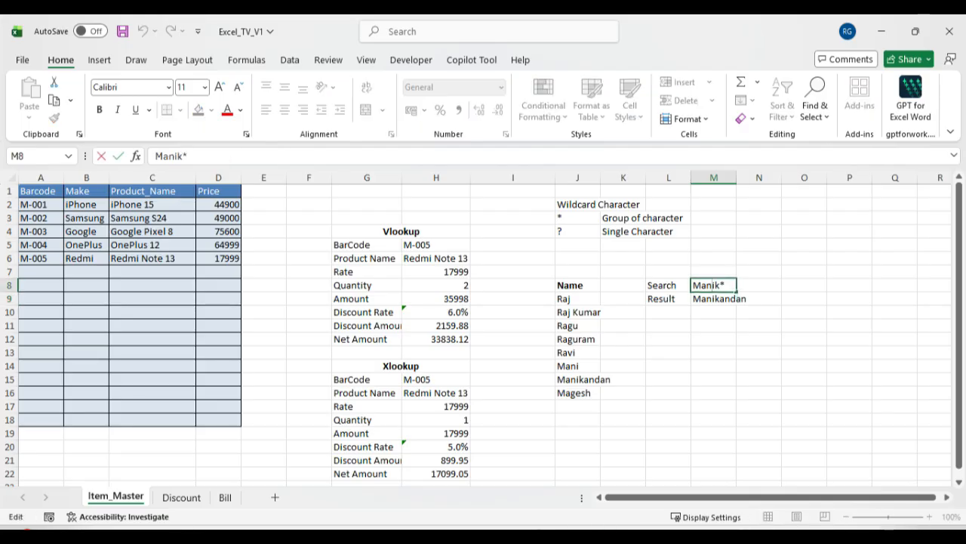
{"action": "key", "text": "shift+Left"}
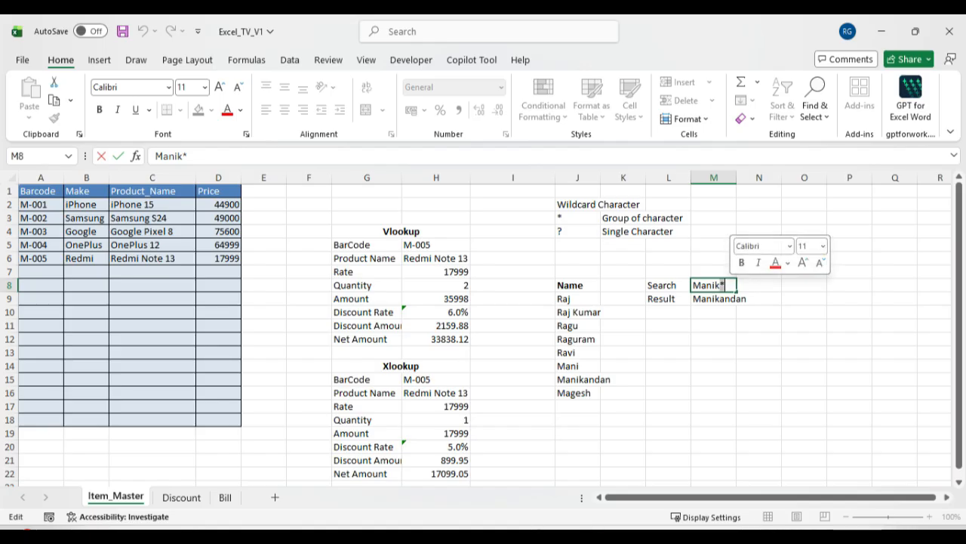
{"action": "key", "text": "Home"}
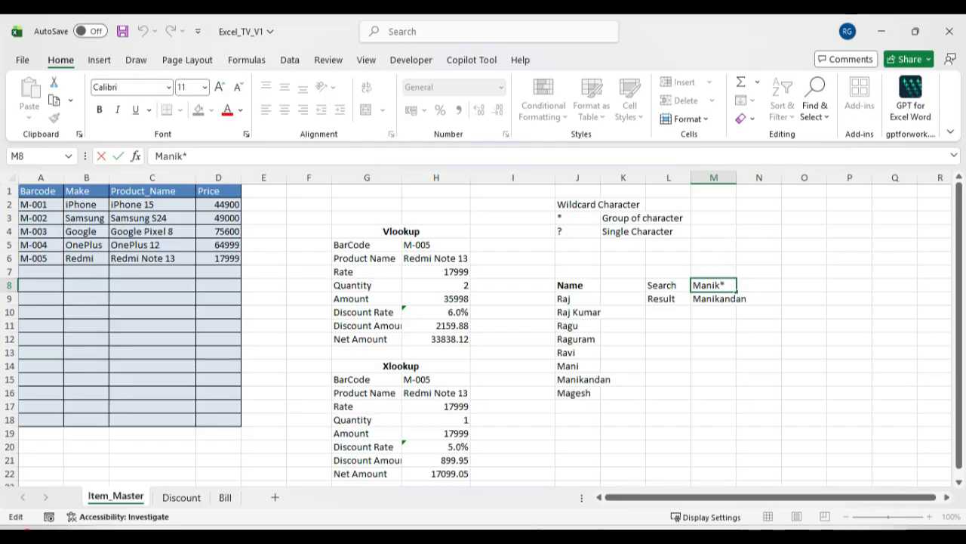
{"action": "key", "text": "shift+Right"}
{"action": "key", "text": "shift+Right"}
{"action": "key", "text": "shift+Right"}
{"action": "key", "text": "shift+Right"}
{"action": "key", "text": "shift+Right"}
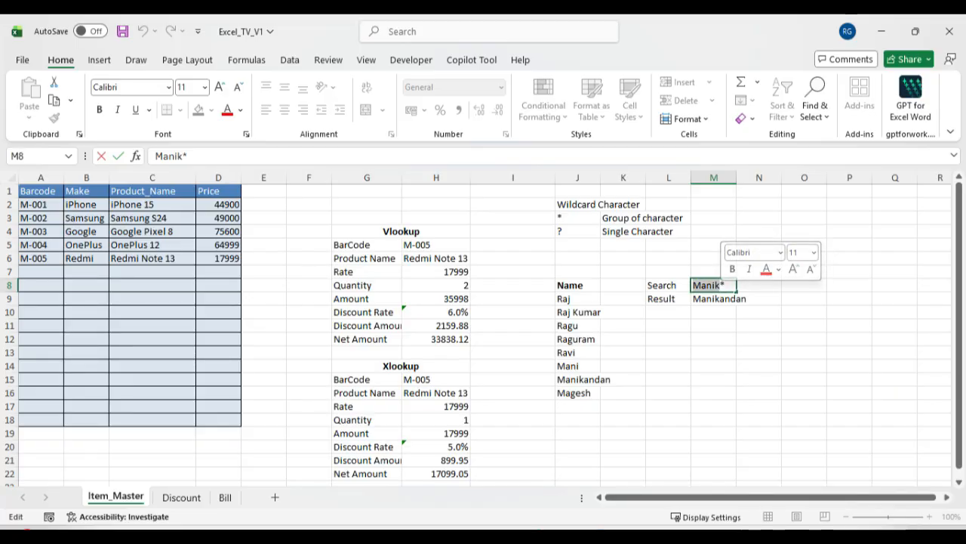
{"action": "left_click", "coordinate": [721, 286]}
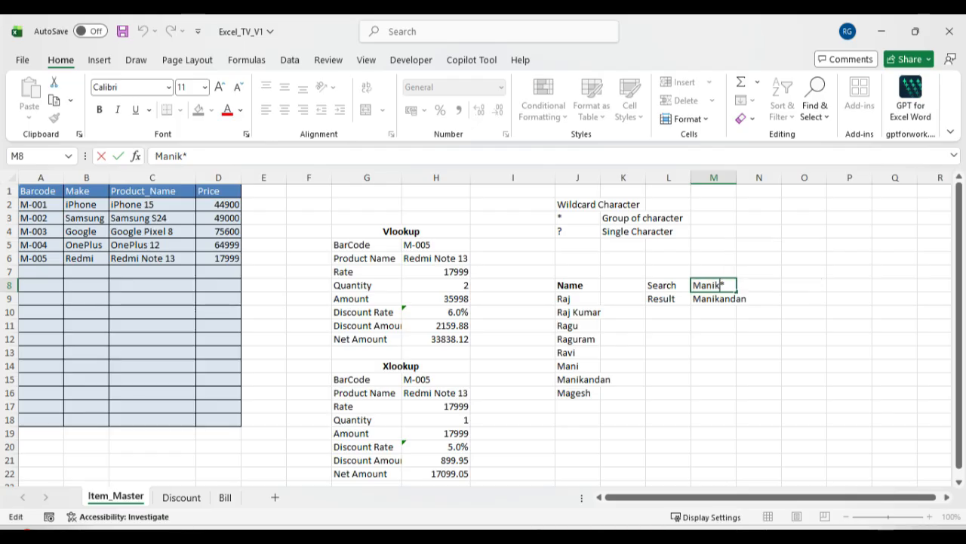
{"action": "key", "text": "Return"}
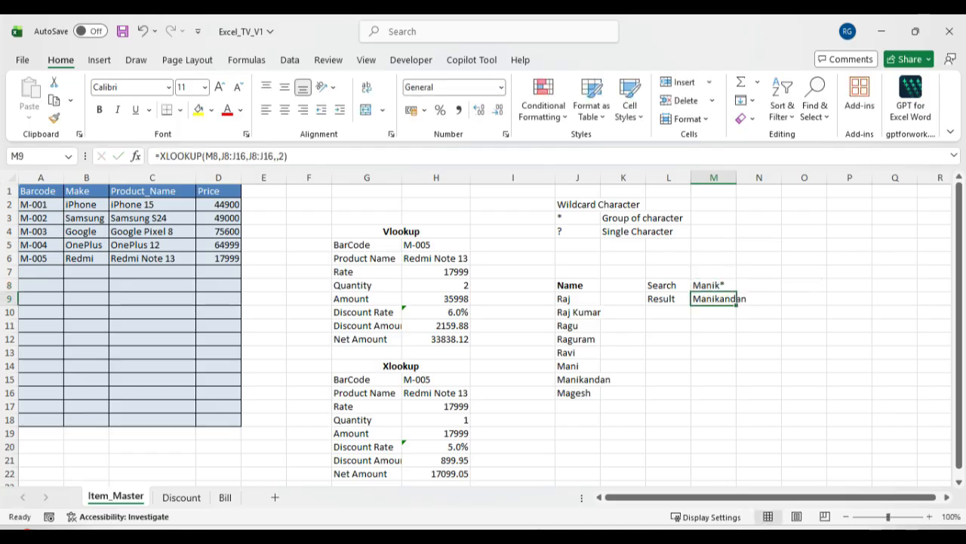
Step: Replace the search text in M8 with the single-character wildcard pattern Rag?
{"action": "double_click", "coordinate": [712, 285]}
{"action": "key", "text": "BackSpace"}
{"action": "key", "text": "BackSpace"}
{"action": "key", "text": "BackSpace"}
{"action": "key", "text": "BackSpace"}
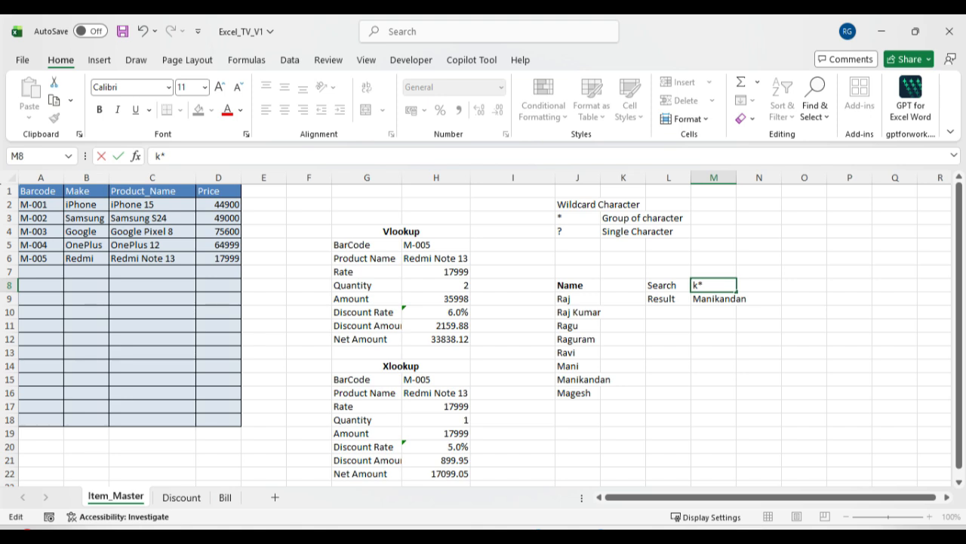
{"action": "key", "text": "Delete"}
{"action": "key", "text": "Delete"}
{"action": "type", "text": "Ra"}
{"action": "key", "text": "BackSpace"}
{"action": "key", "text": "BackSpace"}
{"action": "type", "text": "Rag?"}
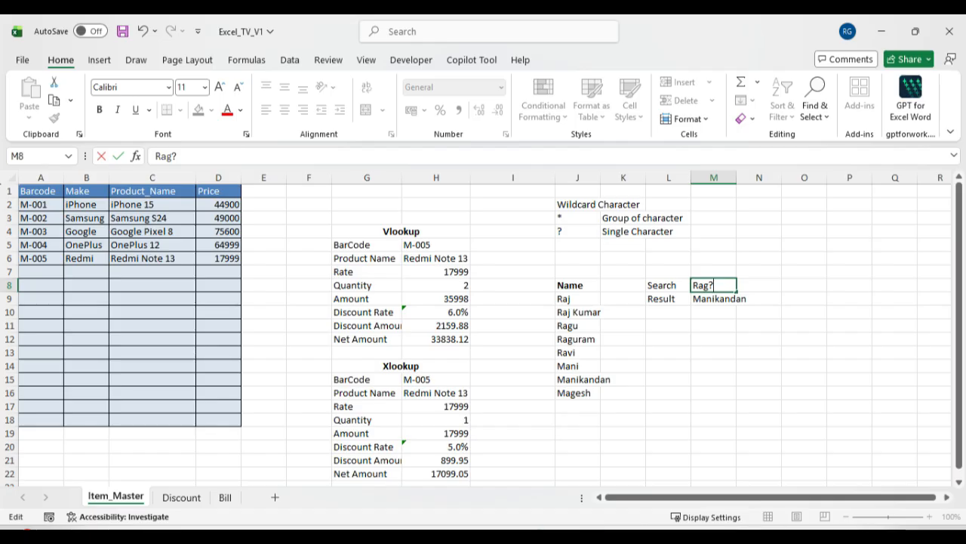
{"action": "key", "text": "Return"}
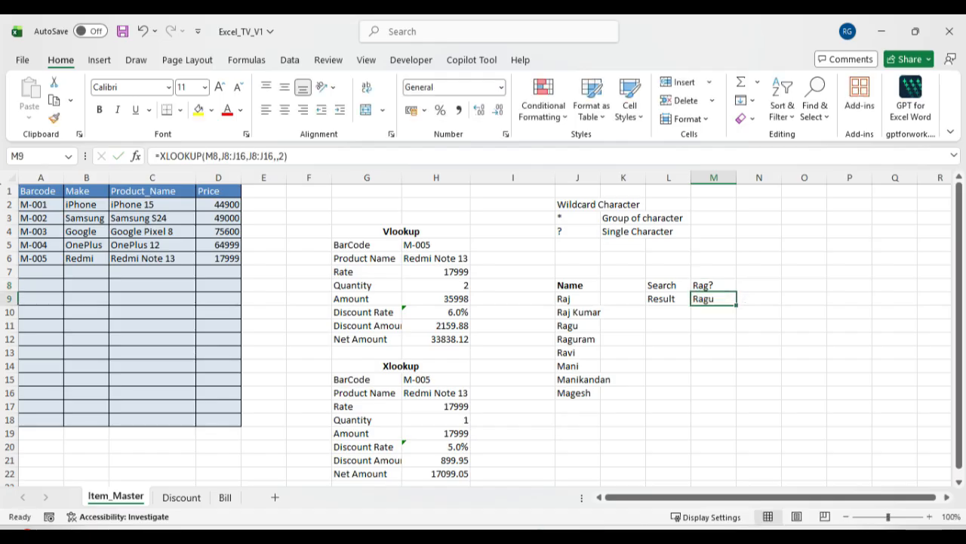
Step: Change the single-character wildcard pattern in M8 to Ragu?
{"action": "key", "text": "Up"}
{"action": "key", "text": "F2"}
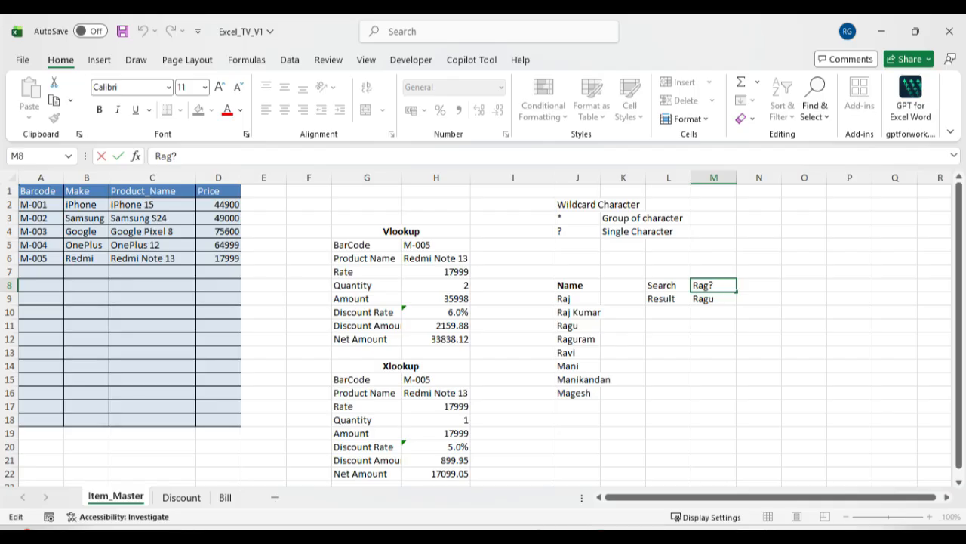
{"action": "key", "text": "BackSpace"}
{"action": "type", "text": "u?"}
{"action": "key", "text": "Return"}
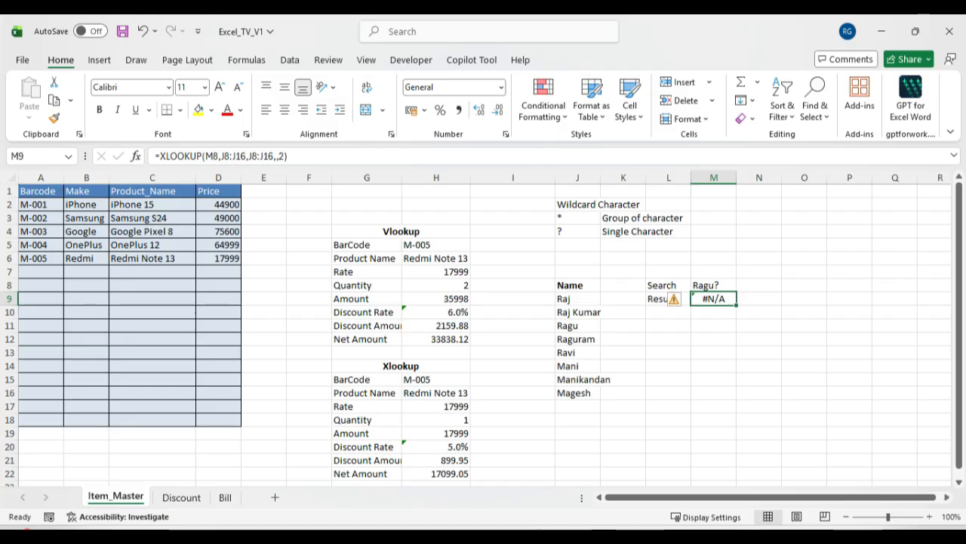
Step: Extend the search pattern in M8 to Ragu??m, with two single-character wildcards before the final m
{"action": "key", "text": "Up"}
{"action": "key", "text": "F2"}
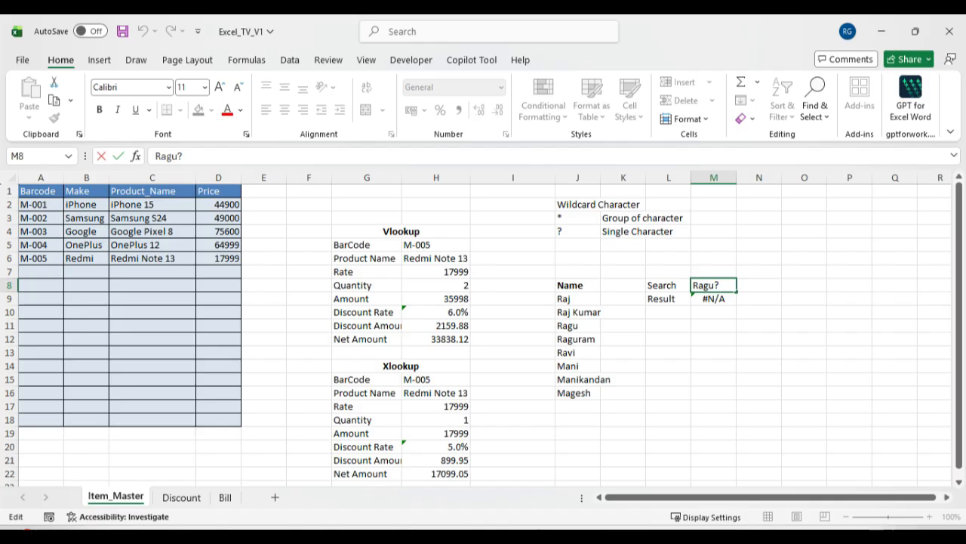
{"action": "type", "text": "?m"}
{"action": "key", "text": "Return"}
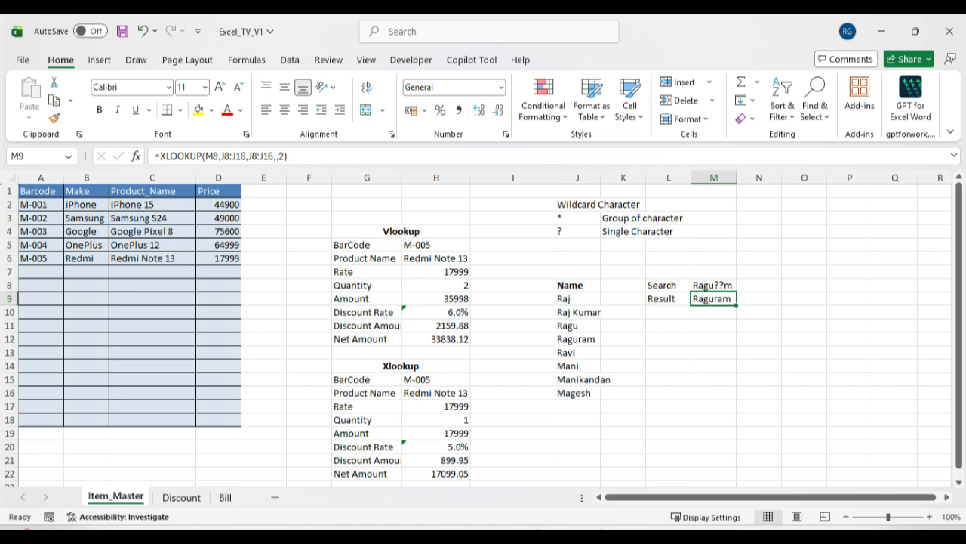
Step: Replace the search pattern in M8 with *m and check the lookup result in M9 against the Name list
{"action": "double_click", "coordinate": [705, 286]}
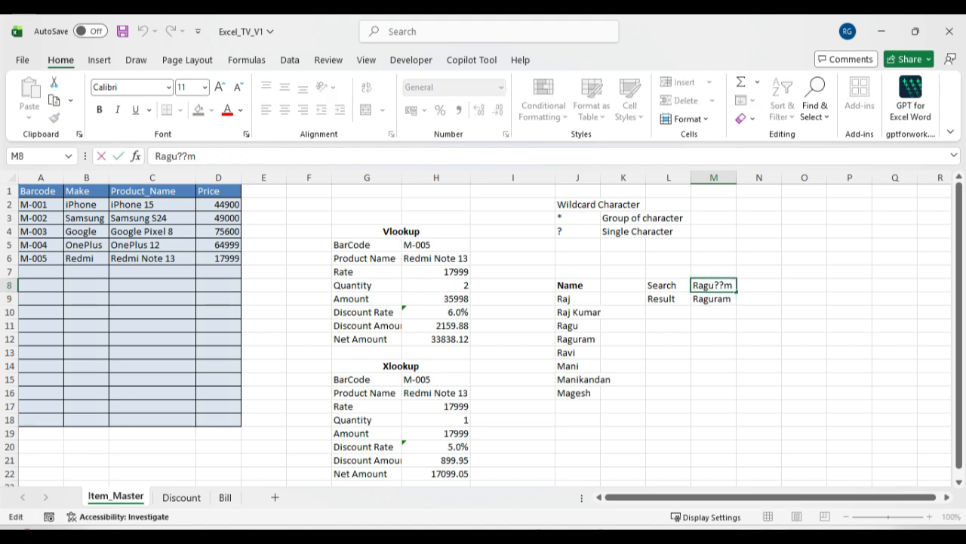
{"action": "left_click_drag", "start_coordinate": [723, 285], "coordinate": [692, 286]}
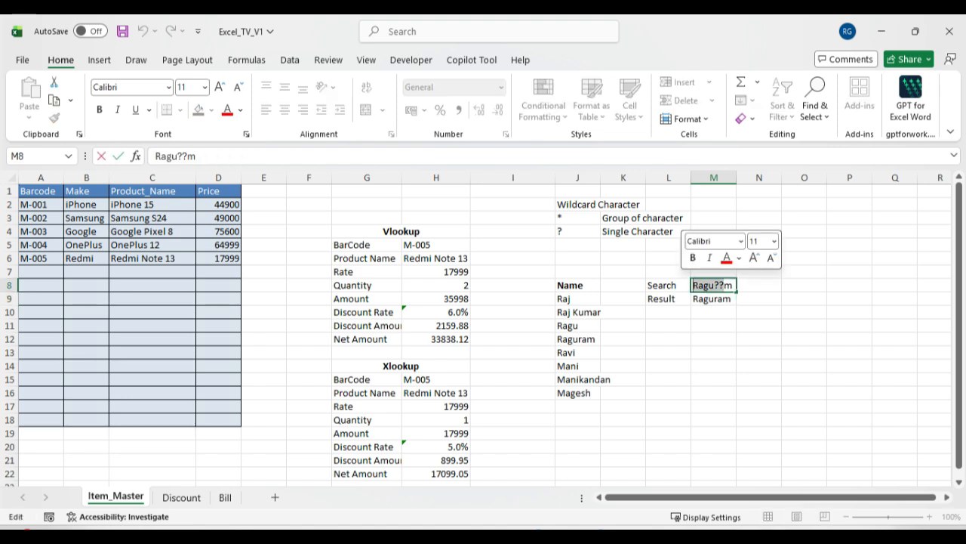
{"action": "type", "text": "*m"}
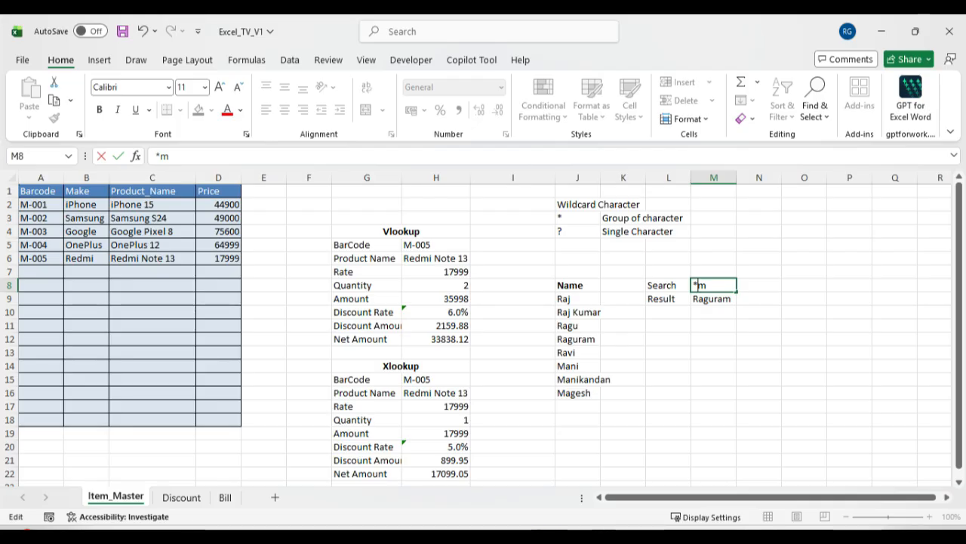
{"action": "key", "text": "Left"}
{"action": "left_click_drag", "start_coordinate": [573, 298], "coordinate": [574, 339]}
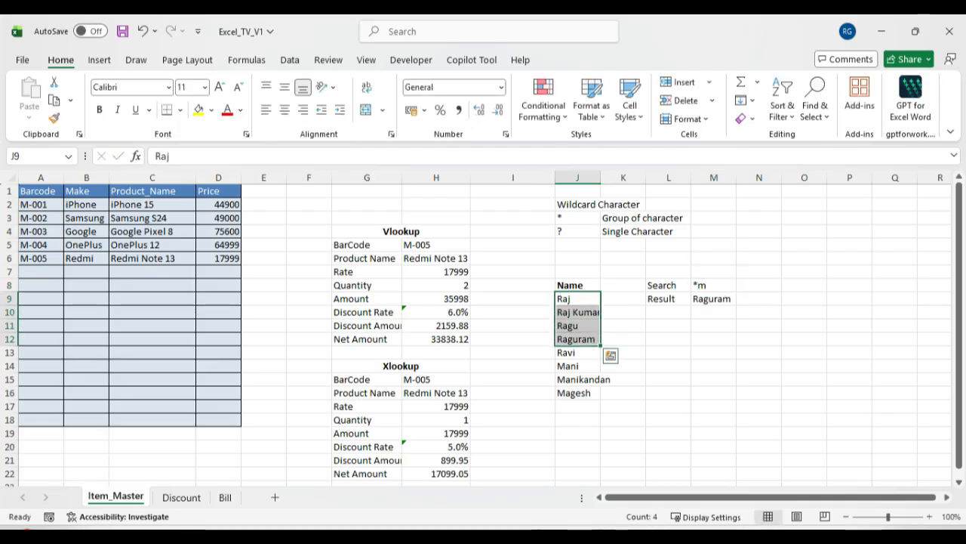
{"action": "left_click", "coordinate": [577, 339]}
{"action": "left_click", "coordinate": [713, 285]}
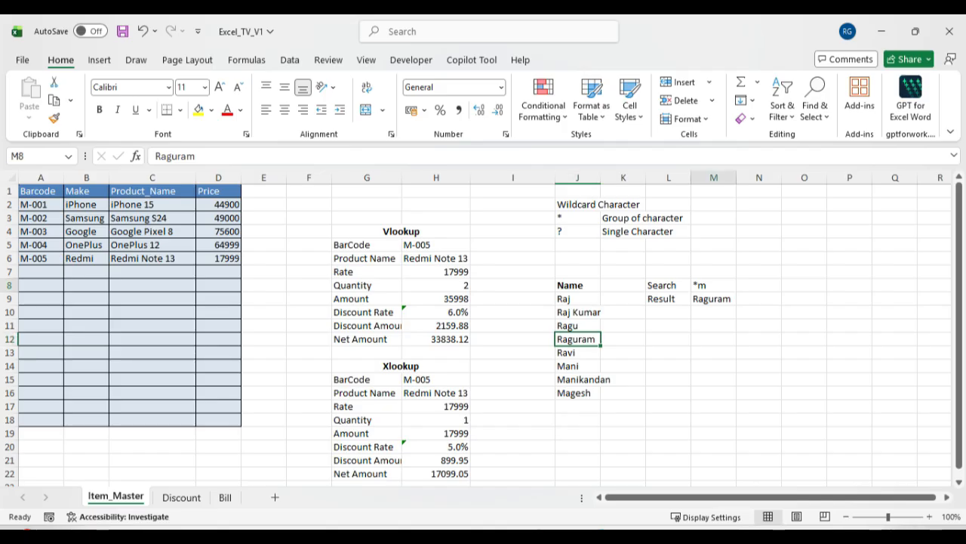
{"action": "left_click", "coordinate": [713, 299]}
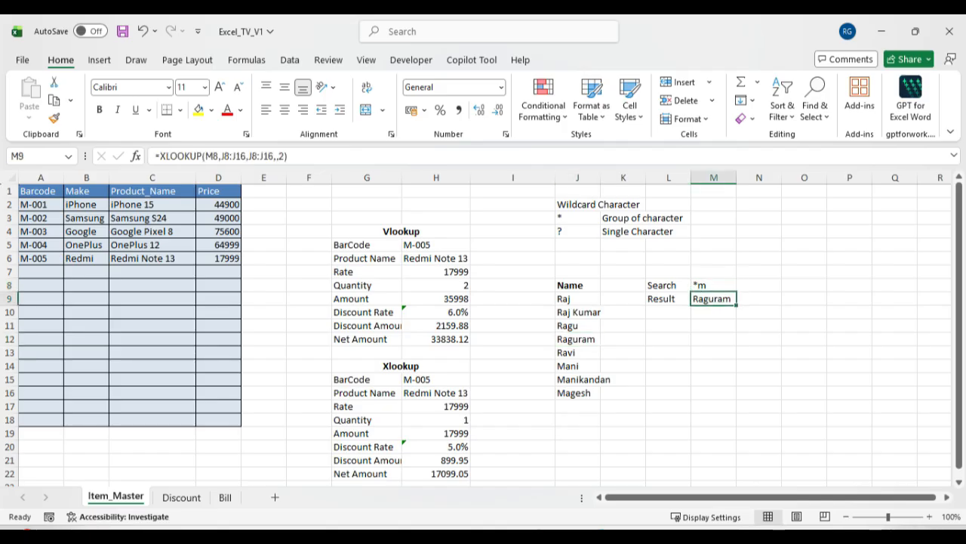
Step: Change the search pattern in M8 to *n to look up a name ending in n
{"action": "left_click", "coordinate": [713, 285]}
{"action": "key", "text": "F2"}
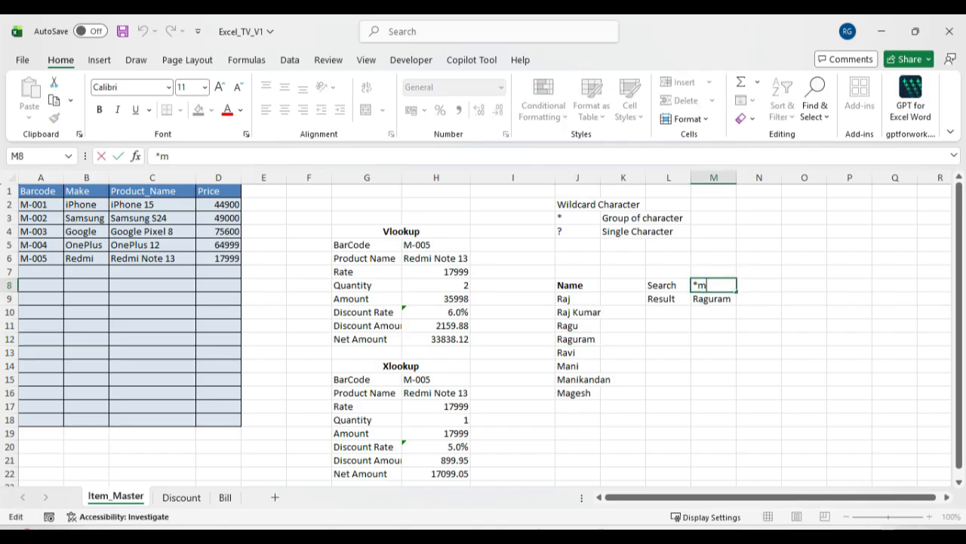
{"action": "key", "text": "BackSpace"}
{"action": "type", "text": "n"}
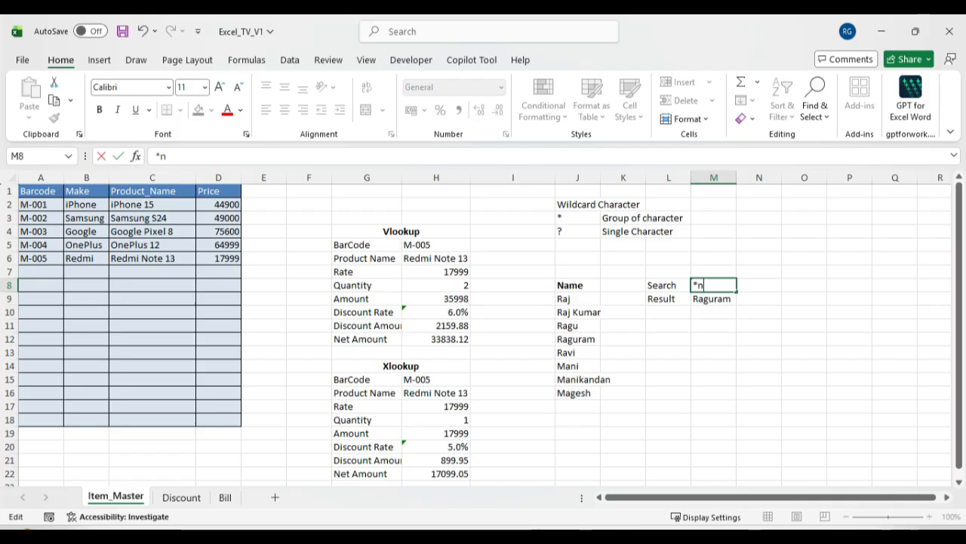
{"action": "key", "text": "Return"}
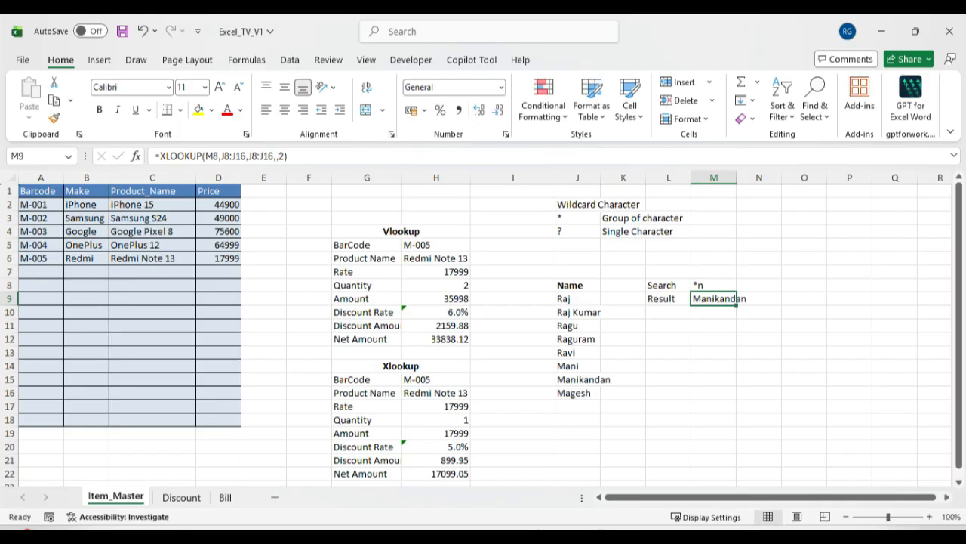
Step: Change the search pattern in M8 to *r to look up a name ending in r
{"action": "left_click", "coordinate": [713, 285]}
{"action": "key", "text": "F2"}
{"action": "key", "text": "BackSpace"}
{"action": "type", "text": "r"}
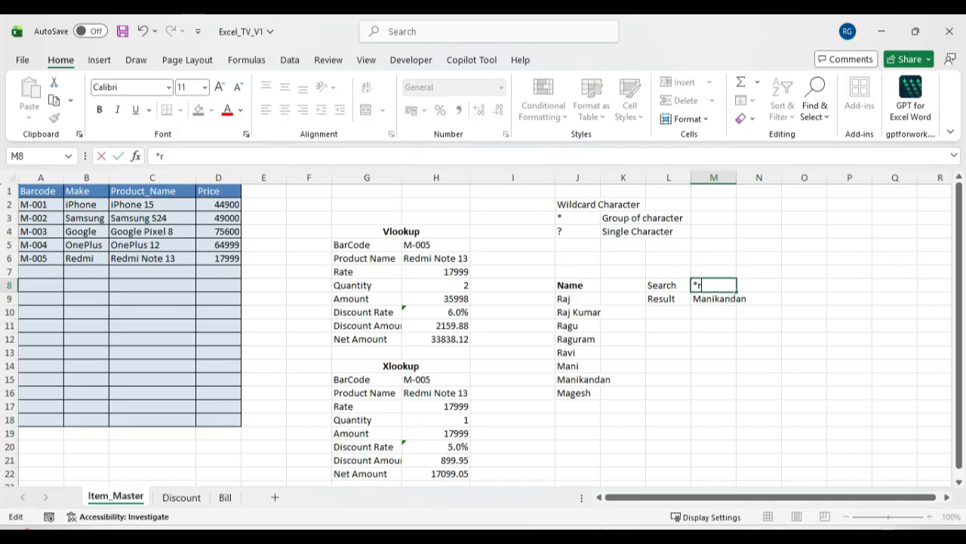
{"action": "key", "text": "Return"}
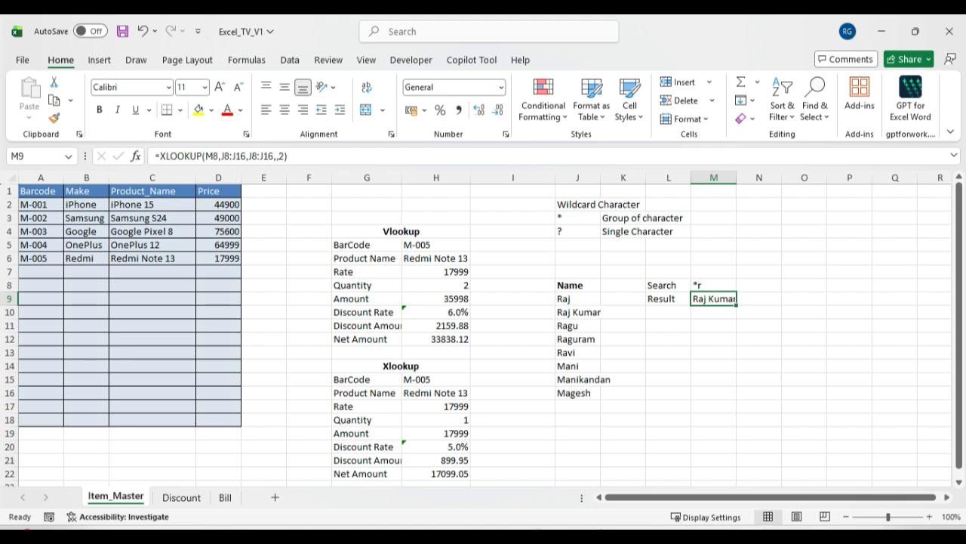
Step: Add a leading r to the search pattern in M8, making it r*r
{"action": "key", "text": "Up"}
{"action": "key", "text": "Left"}
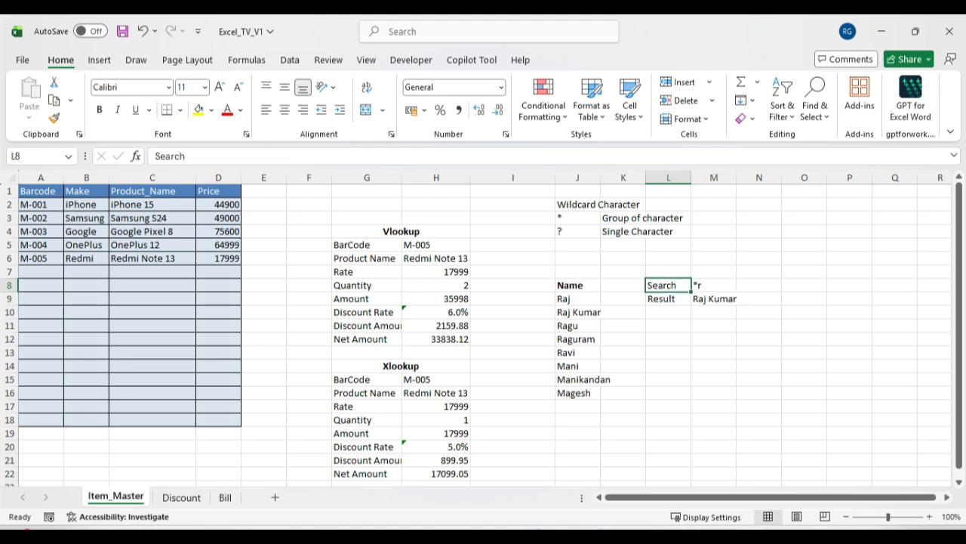
{"action": "key", "text": "Right"}
{"action": "key", "text": "F2"}
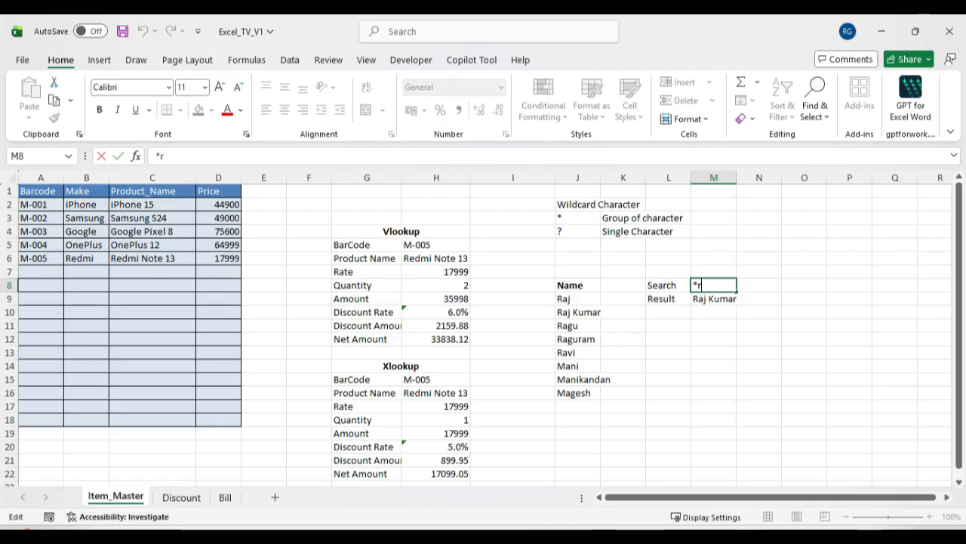
{"action": "key", "text": "Home"}
{"action": "type", "text": "r"}
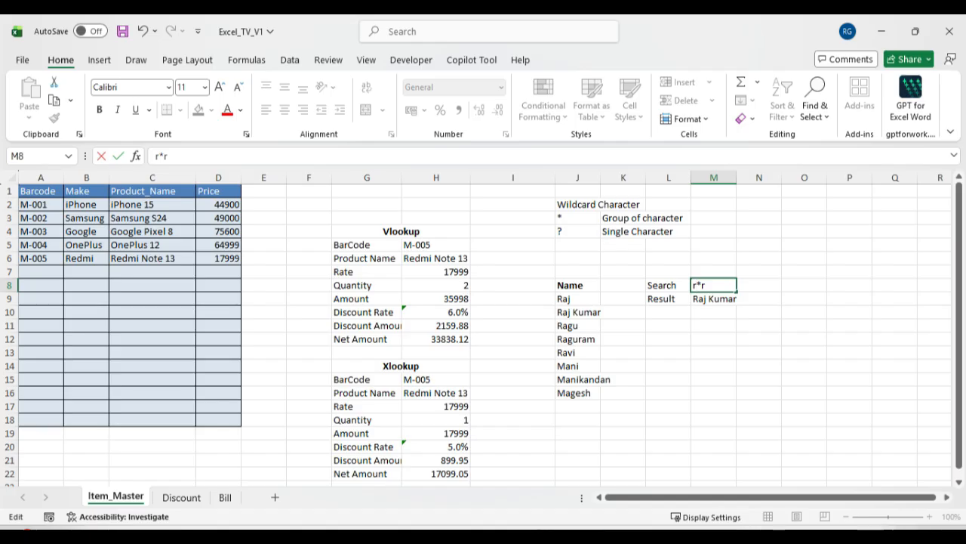
{"action": "key", "text": "Return"}
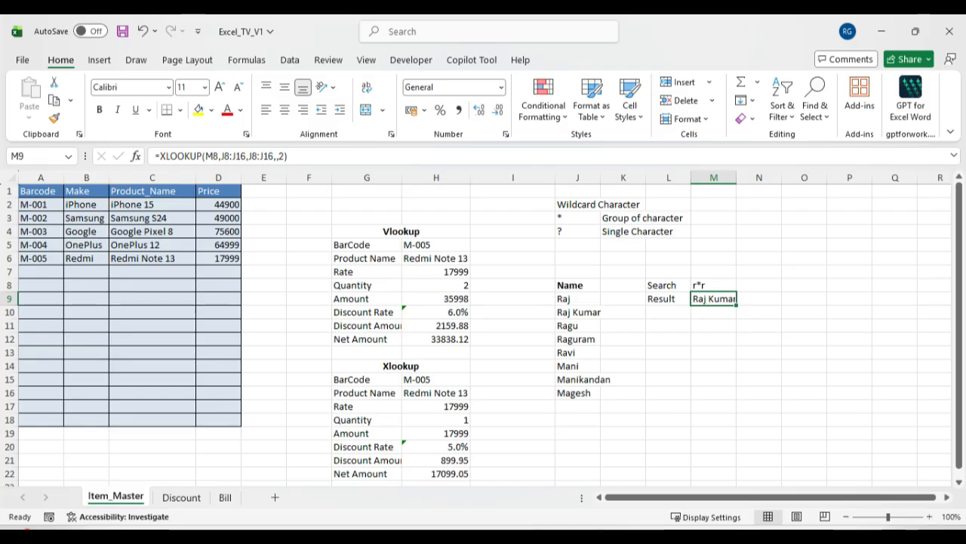
Step: Review the wildcard symbols in J3:J4 and inspect the Net Amount and Amount formulas in the Xlookup block
{"action": "left_click_drag", "start_coordinate": [577, 218], "coordinate": [578, 231]}
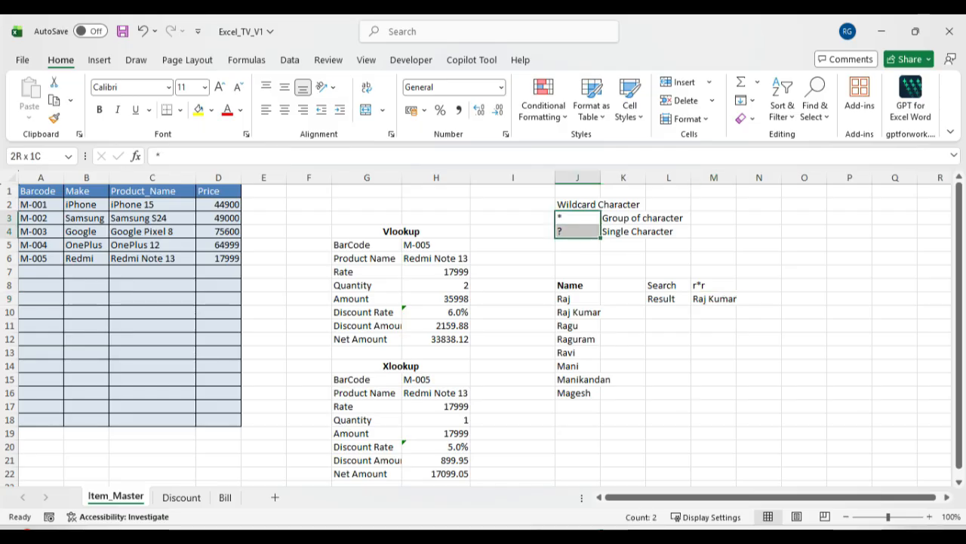
{"action": "left_click", "coordinate": [713, 325]}
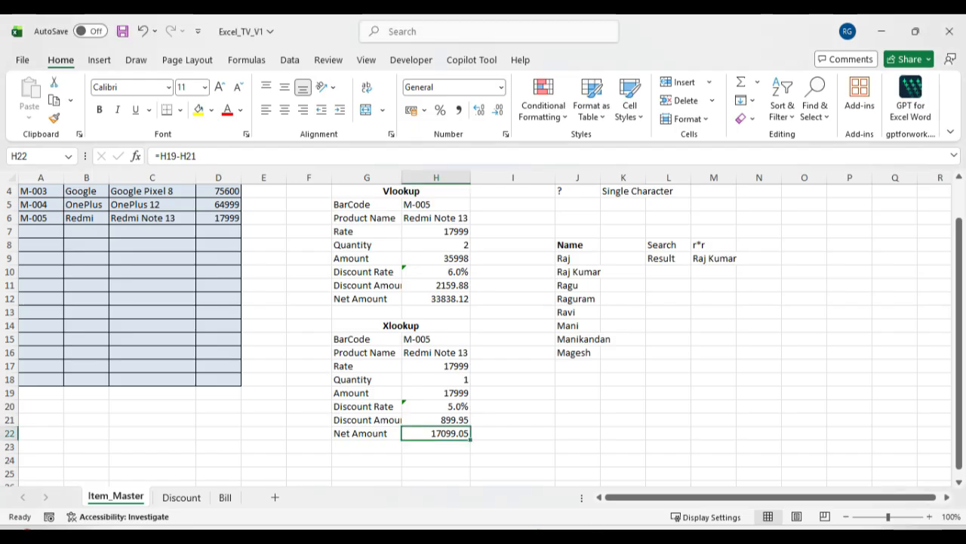
{"action": "key", "text": "F2"}
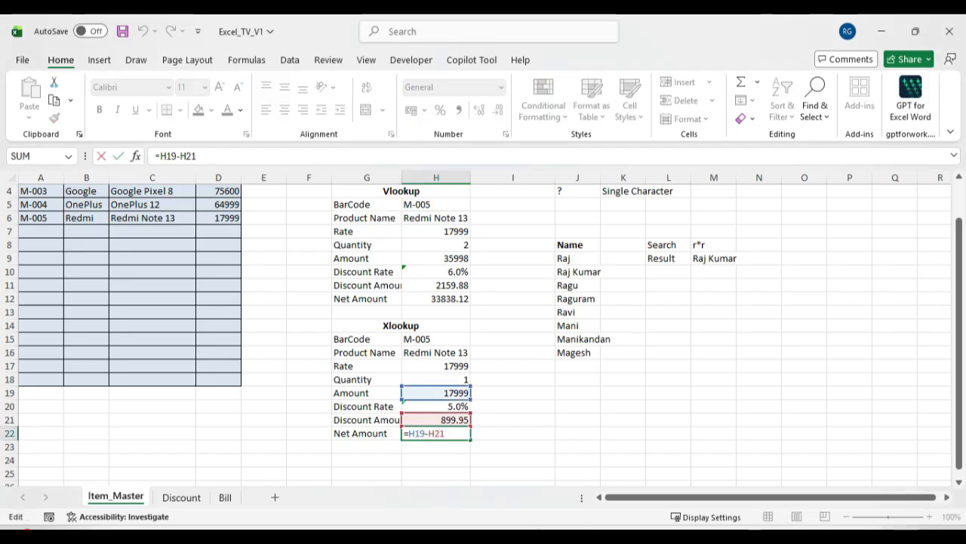
{"action": "left_click", "coordinate": [513, 407]}
{"action": "double_click", "coordinate": [442, 393]}
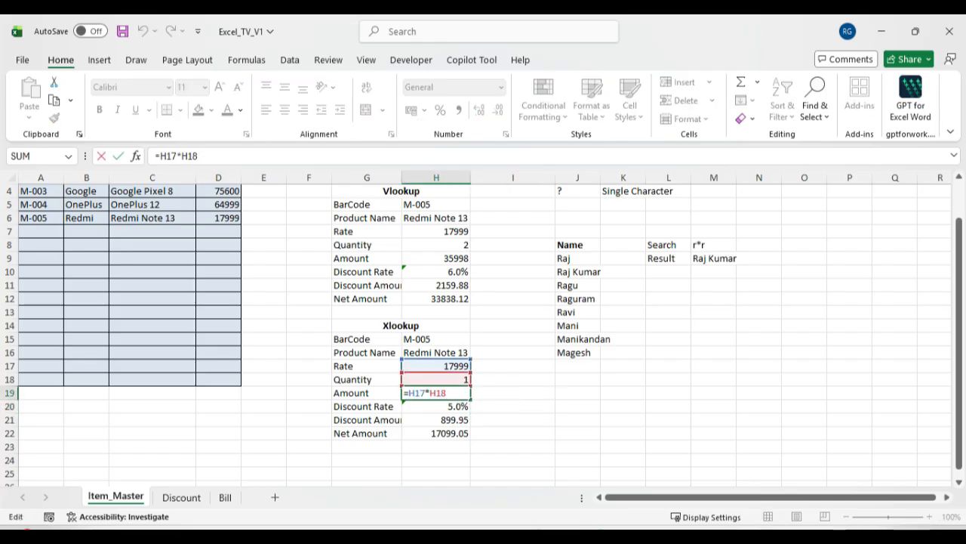
{"action": "key", "text": "Escape"}
Step: Re-enter match mode 1 in the Discount Rate XLOOKUP in H20 and add search mode 1 (search first-to-last)
{"action": "left_click", "coordinate": [437, 406]}
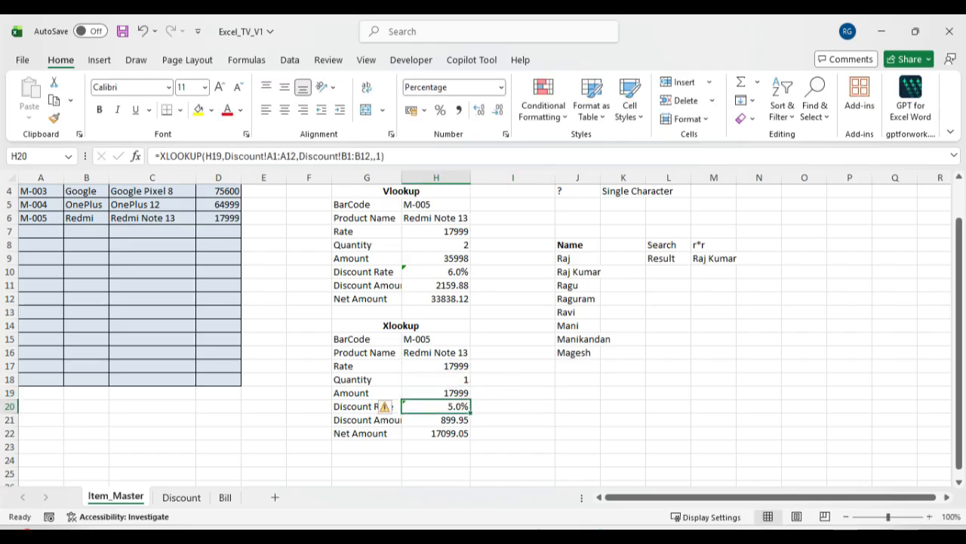
{"action": "left_click", "coordinate": [377, 155]}
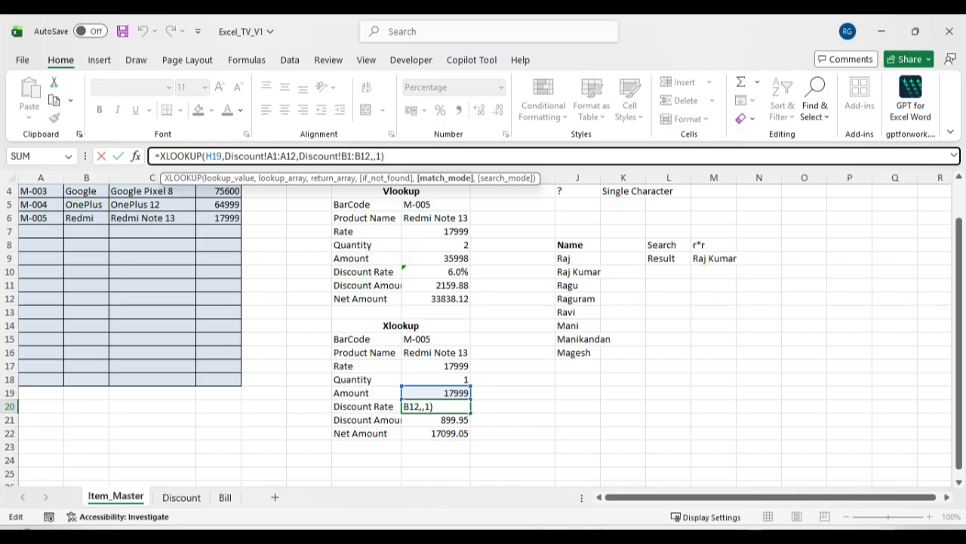
{"action": "key", "text": "Delete"}
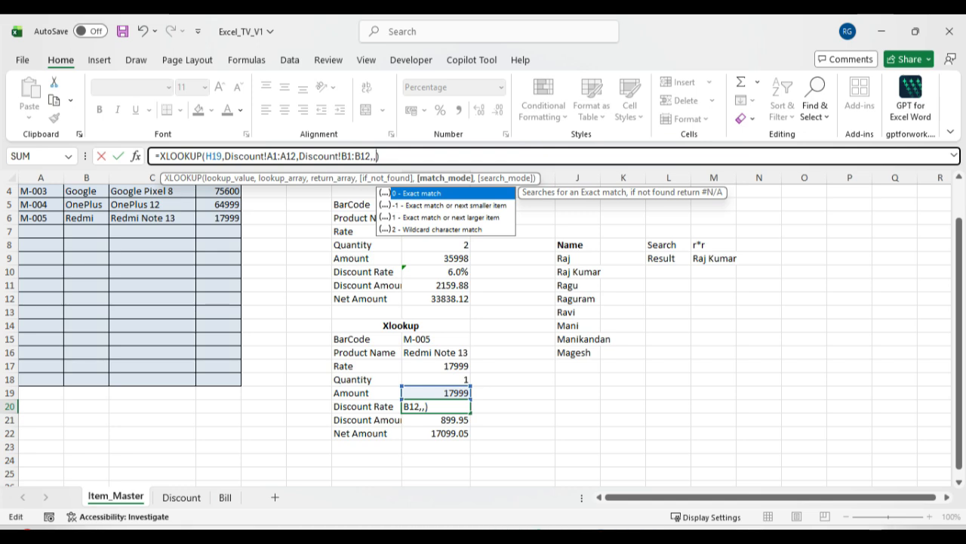
{"action": "type", "text": "1,"}
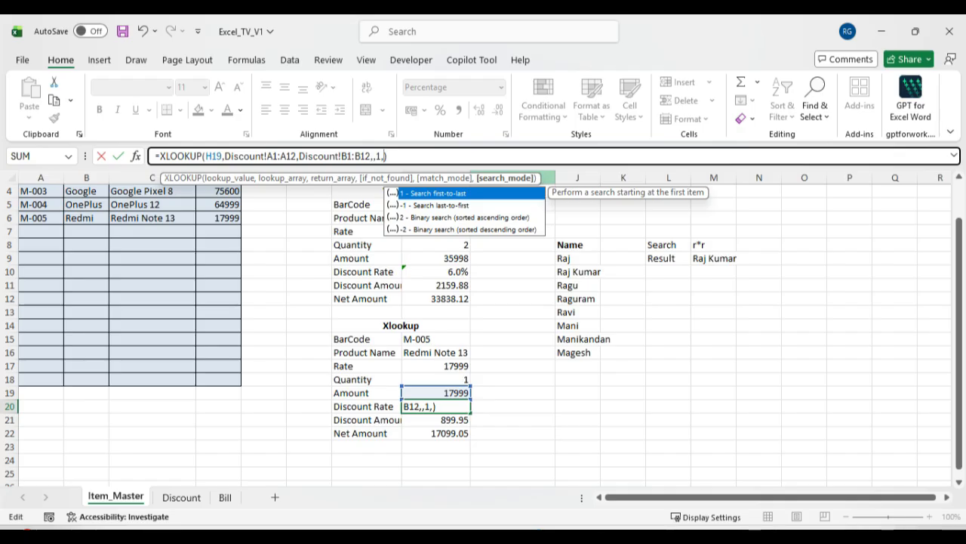
{"action": "type", "text": "1"}
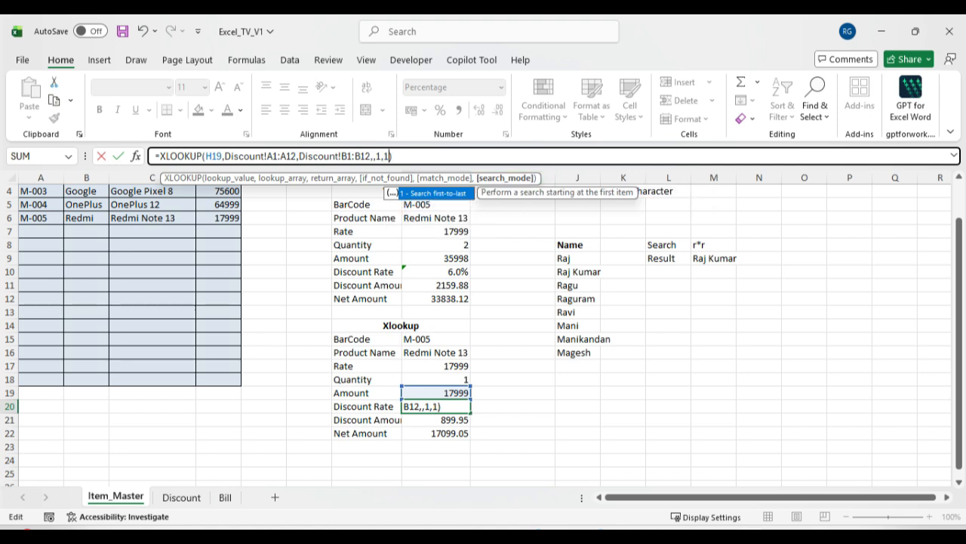
{"action": "type", "text": ")"}
{"action": "key", "text": "Return"}
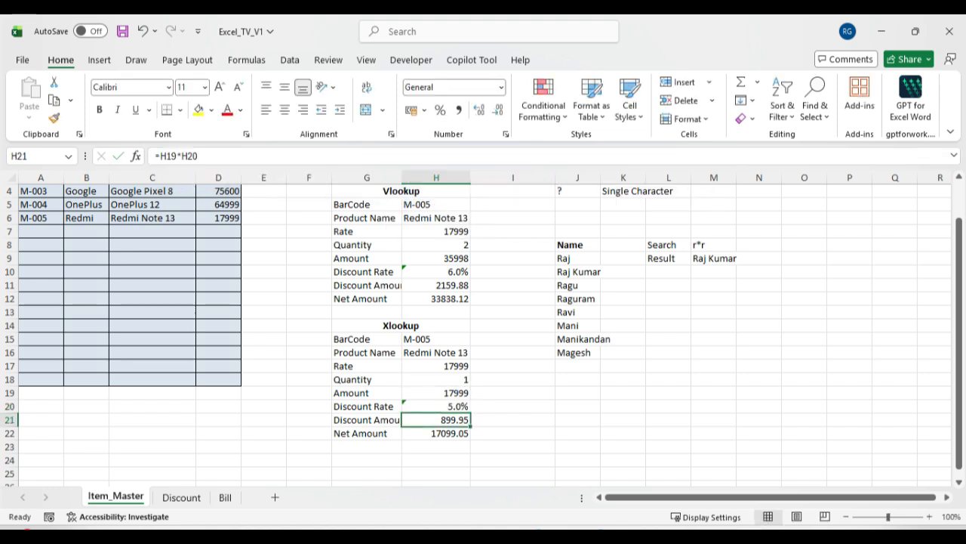
{"action": "key", "text": "Up"}
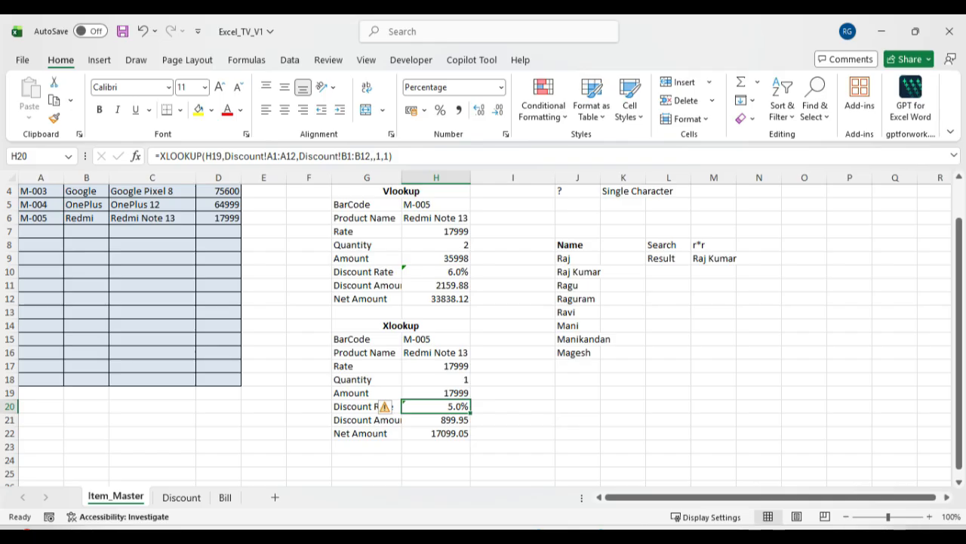
Step: Add search mode 1 to the XLOOKUP inside the TRANSPOSE formula in the Xlookup block's Product Name cell, H16
{"action": "left_click", "coordinate": [437, 353]}
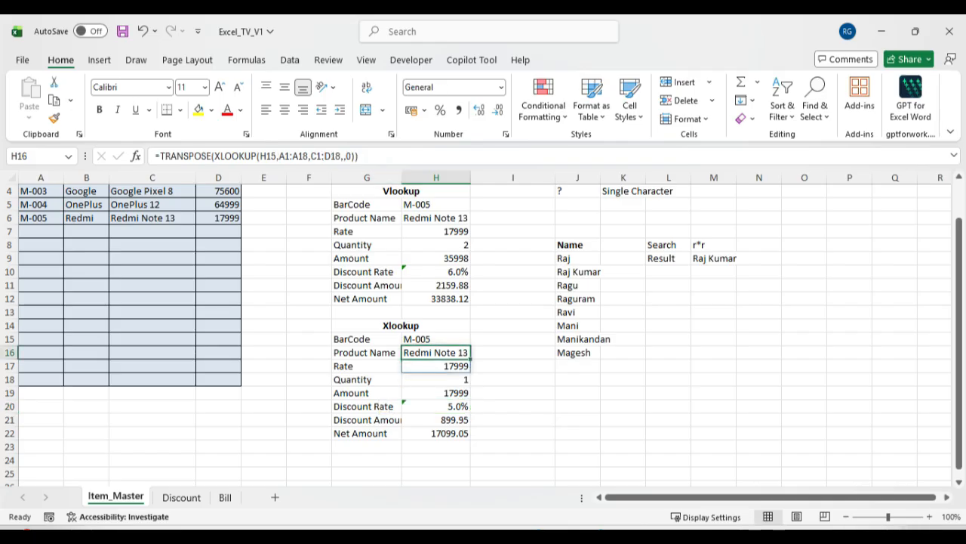
{"action": "left_click", "coordinate": [352, 156]}
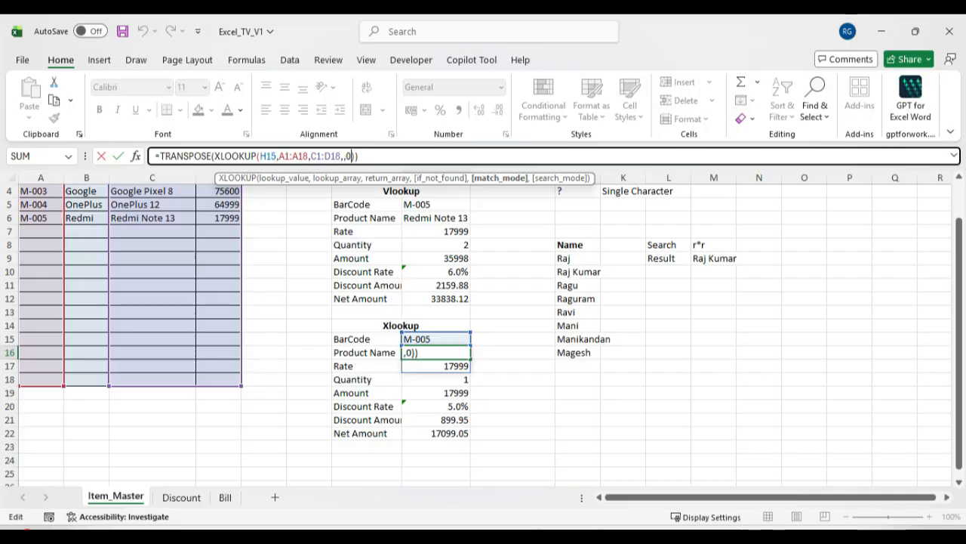
{"action": "type", "text": ","}
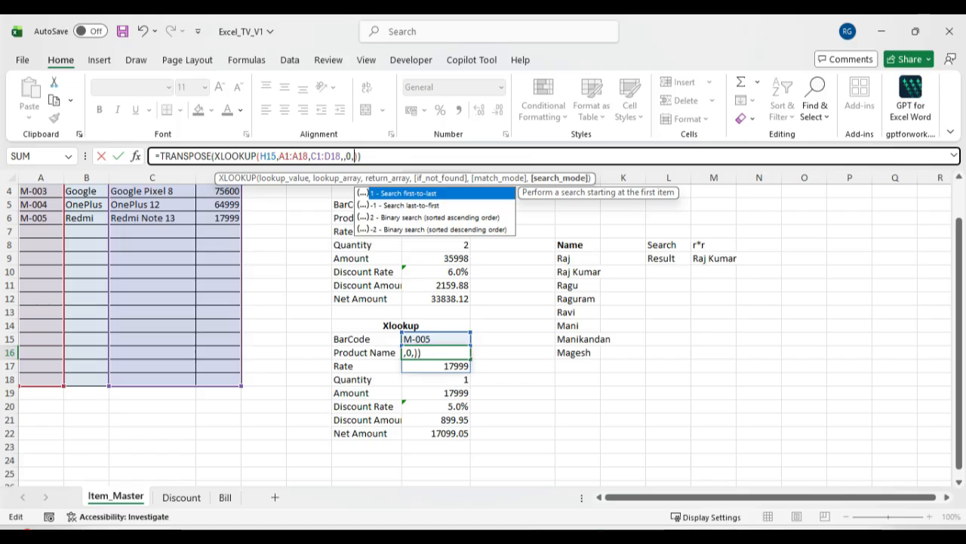
{"action": "type", "text": "1"}
{"action": "key", "text": "Return"}
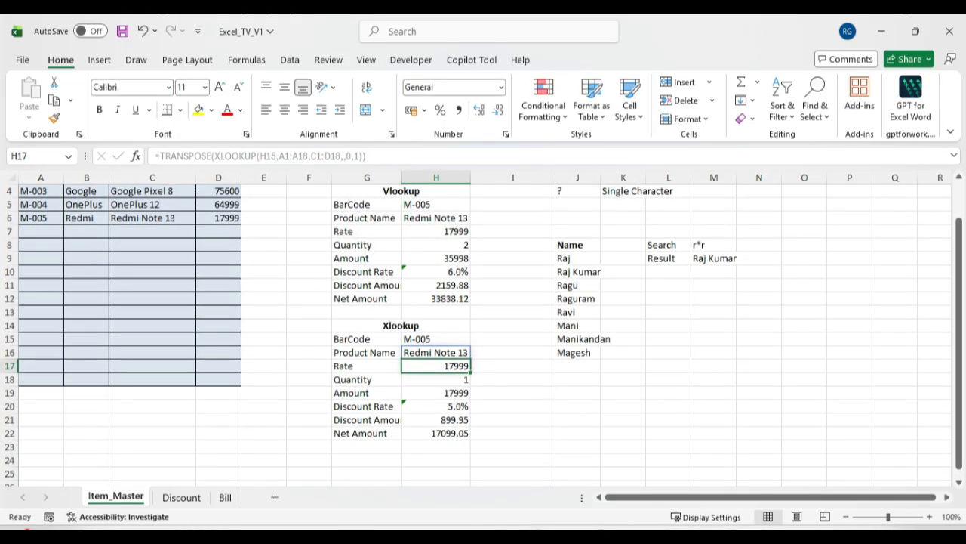
Step: Insert a blank column before the Barcode column of the item table
{"action": "scroll", "coordinate": [483, 332], "scroll_direction": "up", "scroll_amount": 1}
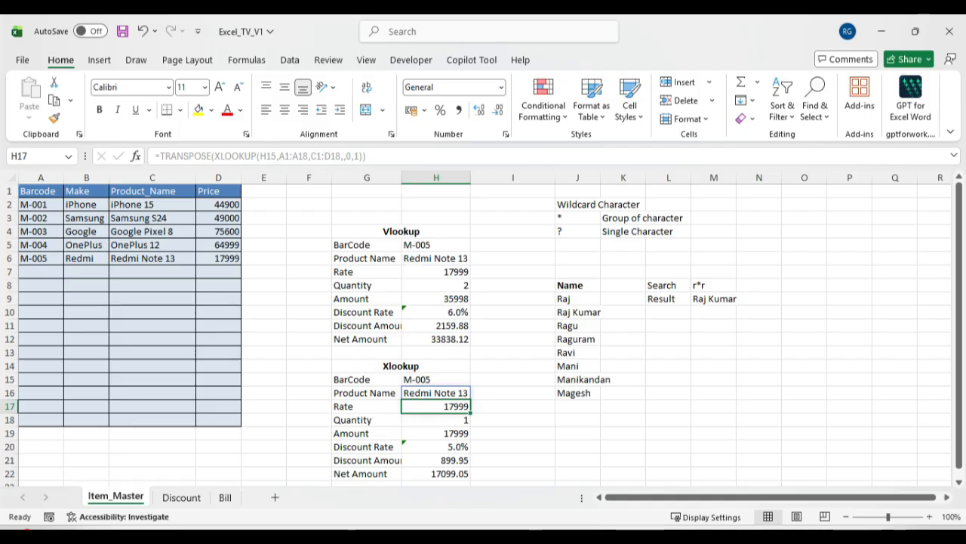
{"action": "right_click", "coordinate": [47, 180]}
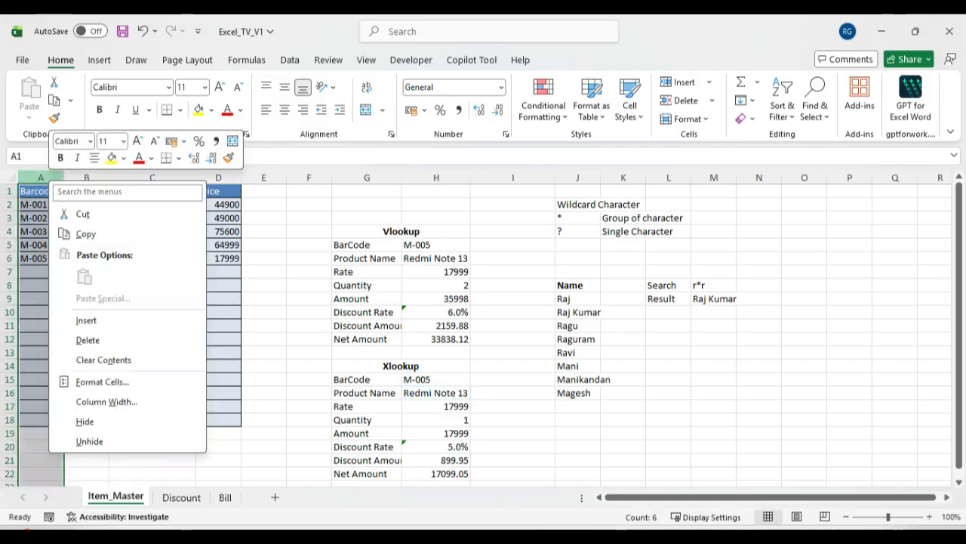
{"action": "left_click", "coordinate": [86, 320]}
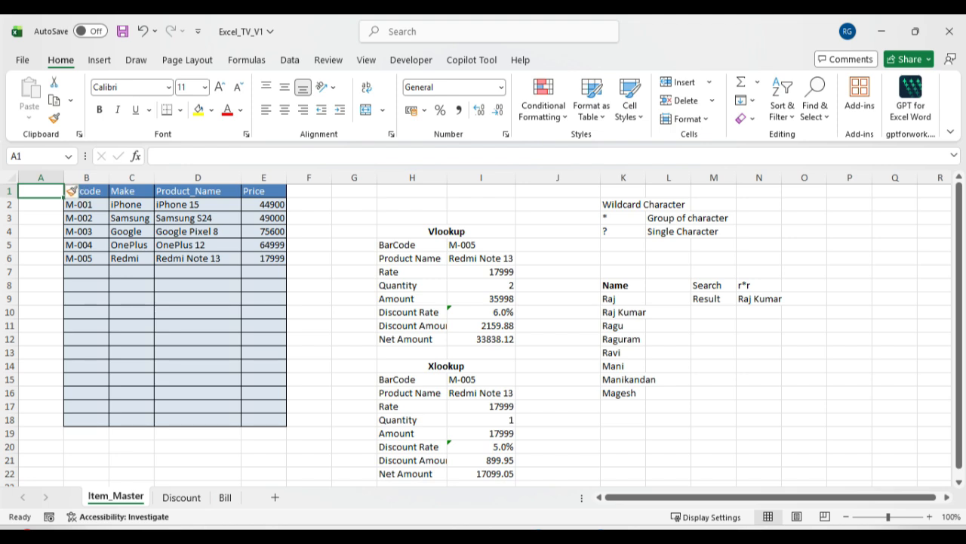
Step: Add a Date header in A1 and enter the date 1-Mar-26 in A2
{"action": "type", "text": "Date"}
{"action": "key", "text": "Return"}
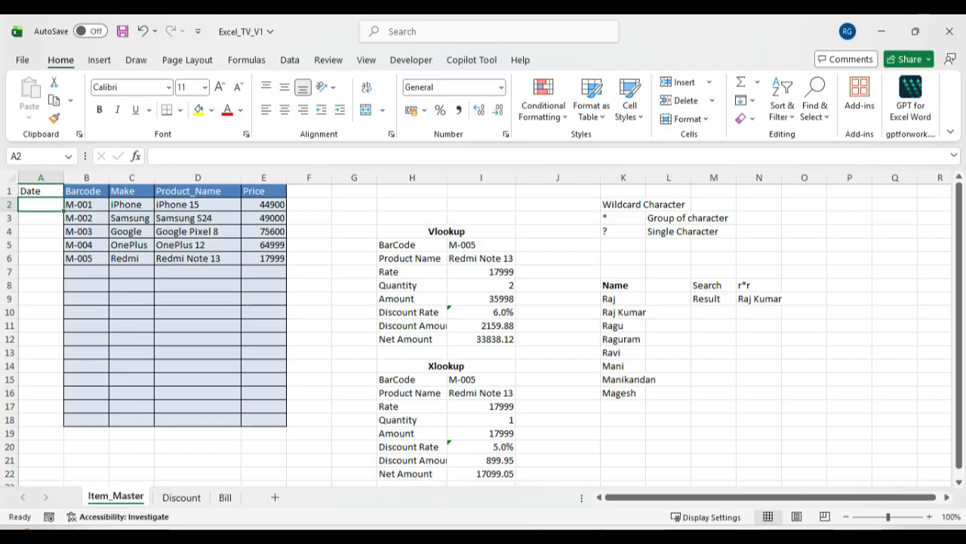
{"action": "type", "text": "1-Apr"}
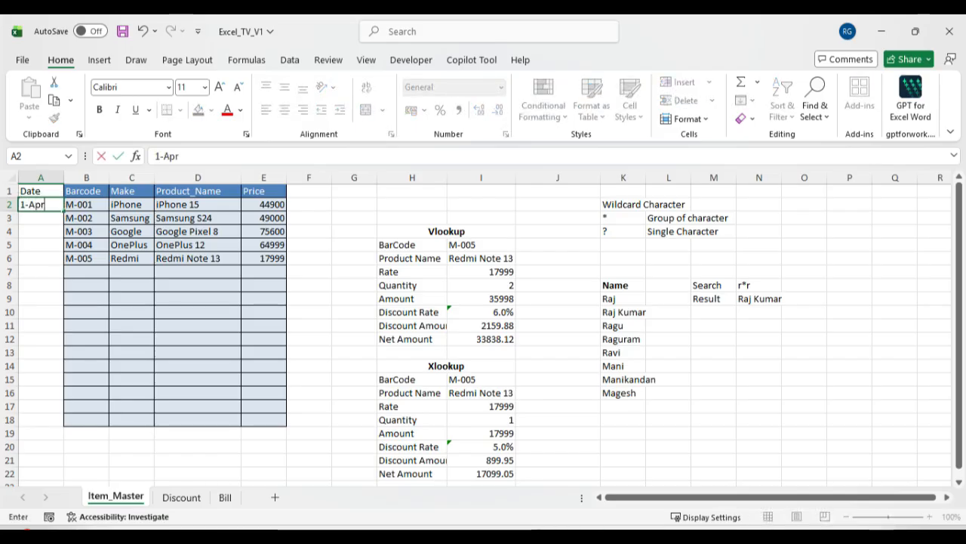
{"action": "key", "text": "BackSpace"}
{"action": "key", "text": "BackSpace"}
{"action": "key", "text": "BackSpace"}
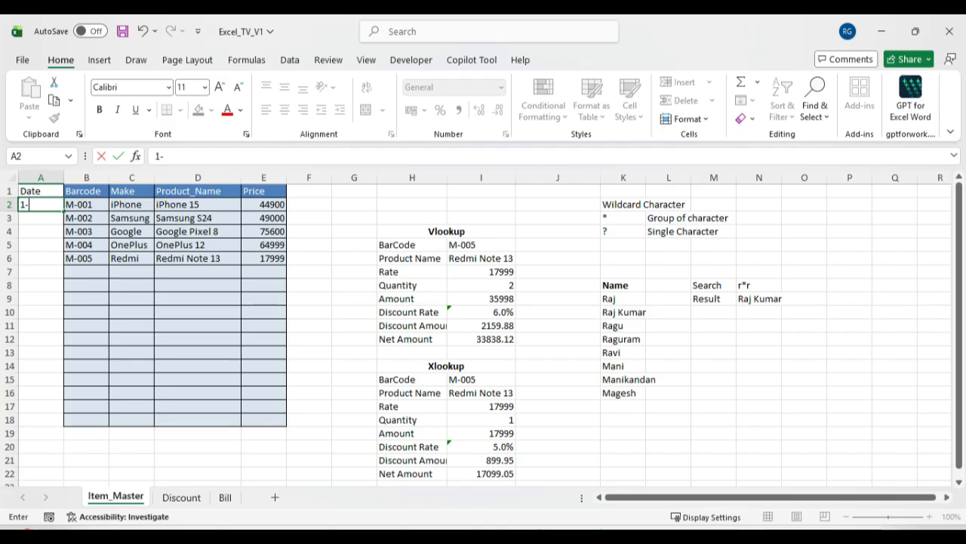
{"action": "type", "text": "Mar-26"}
{"action": "key", "text": "Return"}
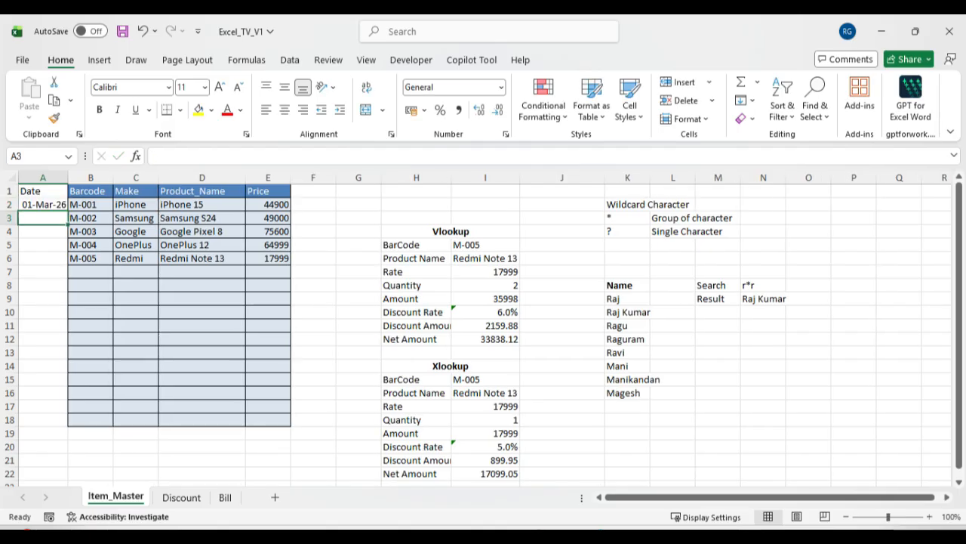
Step: Fill the 01-Mar-26 date down through A6 for the first five items
{"action": "key", "text": "Up"}
{"action": "key", "text": "shift+Down"}
{"action": "key", "text": "shift+Down"}
{"action": "key", "text": "shift+Down"}
{"action": "key", "text": "shift+Down"}
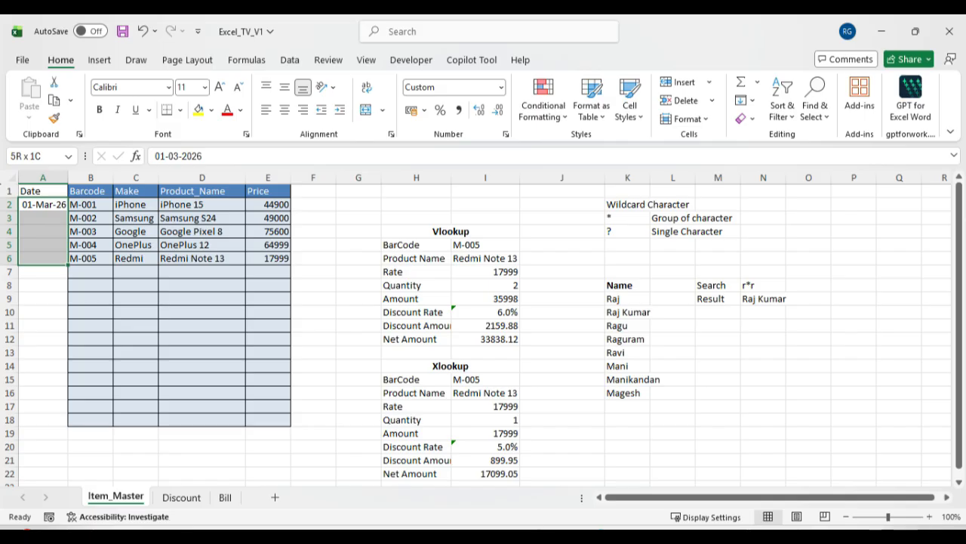
{"action": "key", "text": "ctrl+d"}
Step: Copy the date from A6 into A7 and change its month to April, giving 01-04-2026
{"action": "key", "text": "Down"}
{"action": "key", "text": "Down"}
{"action": "key", "text": "Down"}
{"action": "key", "text": "Down"}
{"action": "key", "text": "Down"}
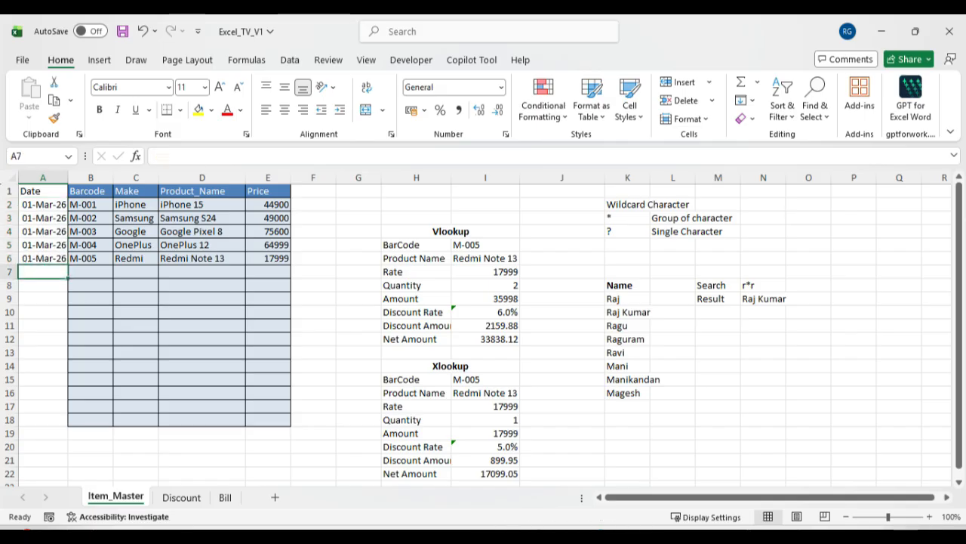
{"action": "key", "text": "ctrl+d"}
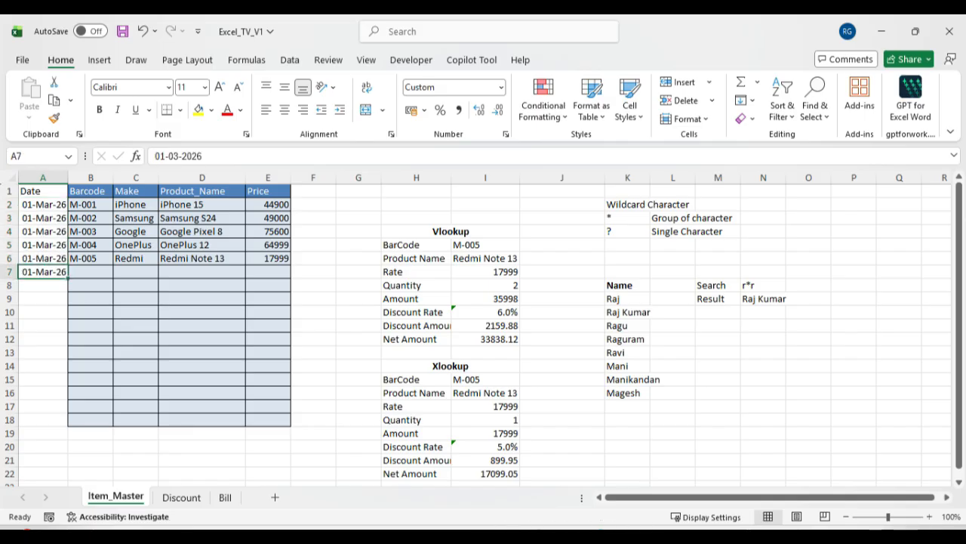
{"action": "key", "text": "F2"}
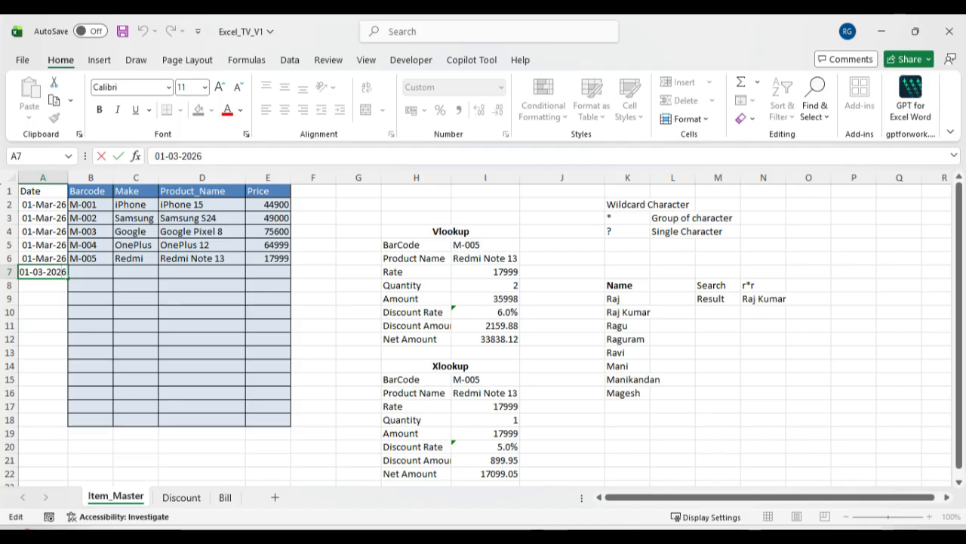
{"action": "key", "text": "Left"}
{"action": "key", "text": "Left"}
{"action": "key", "text": "Left"}
{"action": "key", "text": "Left"}
{"action": "key", "text": "Left"}
{"action": "key", "text": "BackSpace"}
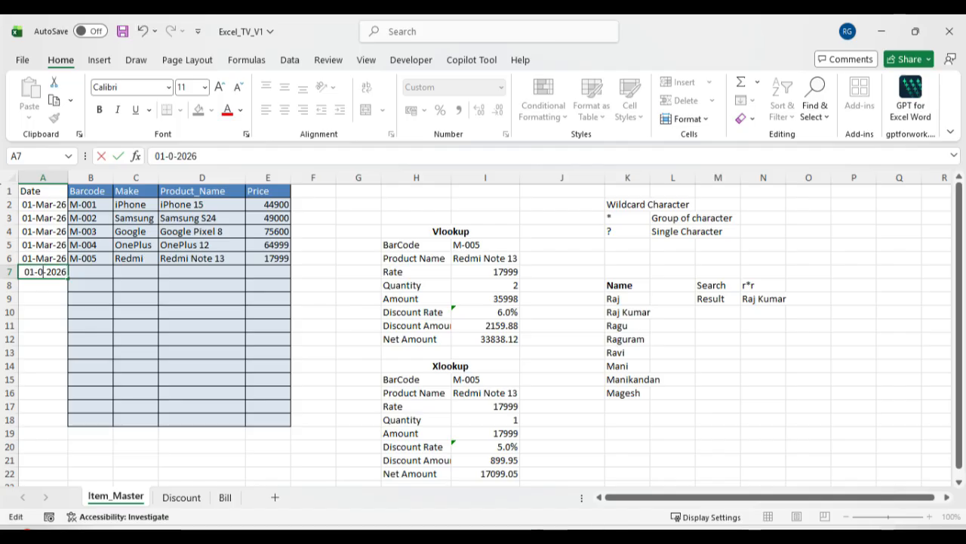
{"action": "type", "text": "4"}
{"action": "key", "text": "ctrl+Return"}
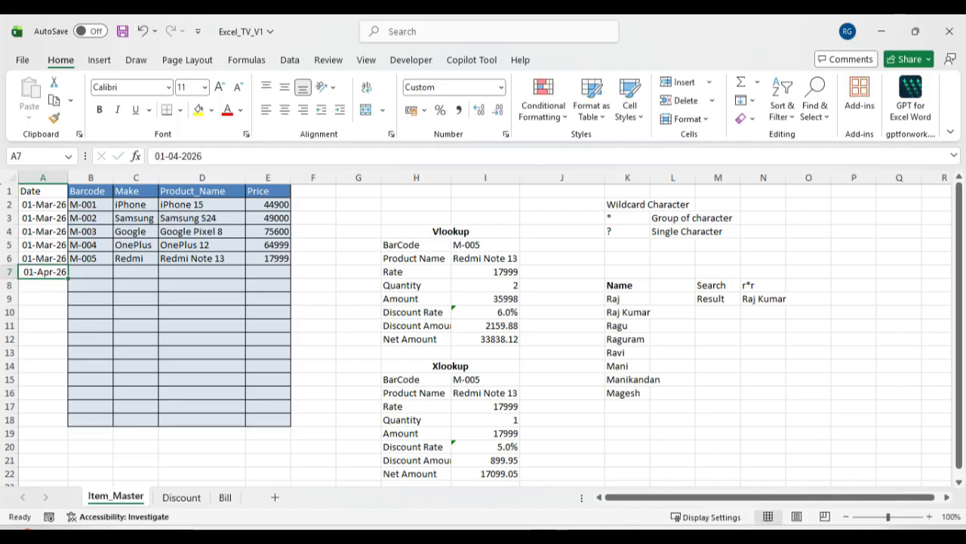
Step: Copy the M-002 to M-004 item records in B3:E5 into the table's empty rows starting at B7
{"action": "key", "text": "Up"}
{"action": "key", "text": "Up"}
{"action": "key", "text": "Up"}
{"action": "key", "text": "Up"}
{"action": "key", "text": "Up"}
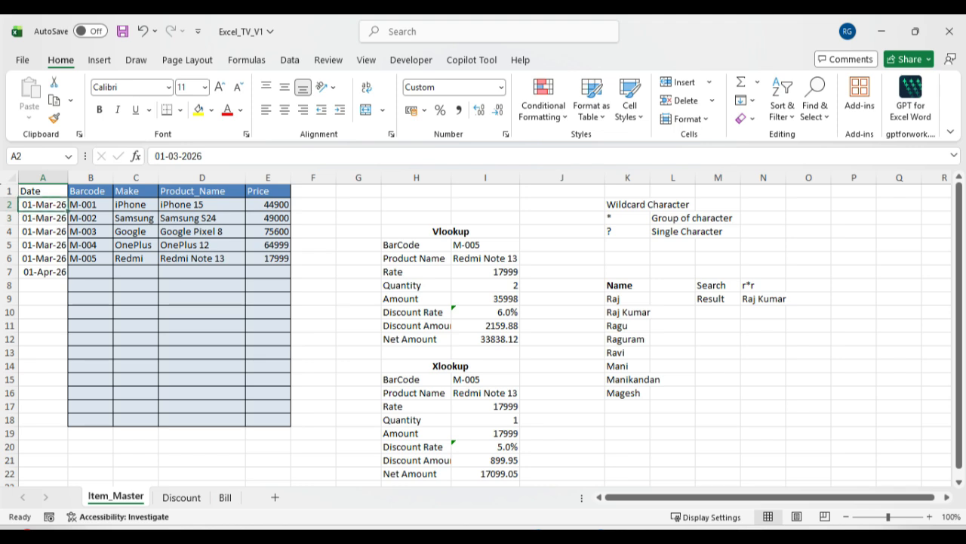
{"action": "key", "text": "Down"}
{"action": "key", "text": "shift+Right"}
{"action": "key", "text": "shift+Right"}
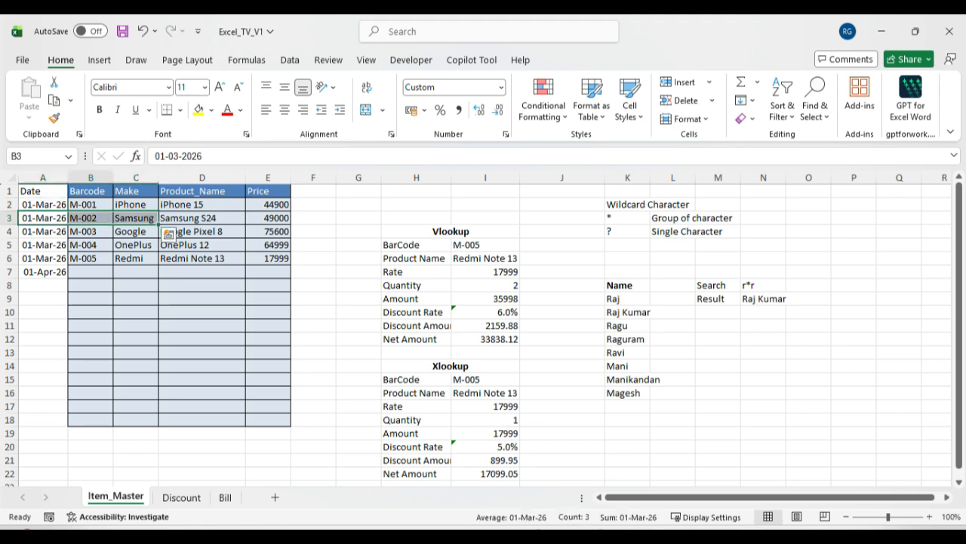
{"action": "key", "text": "Right"}
{"action": "key", "text": "shift+Down"}
{"action": "key", "text": "shift+Down"}
{"action": "key", "text": "shift+Right"}
{"action": "key", "text": "shift+Right"}
{"action": "key", "text": "shift+Right"}
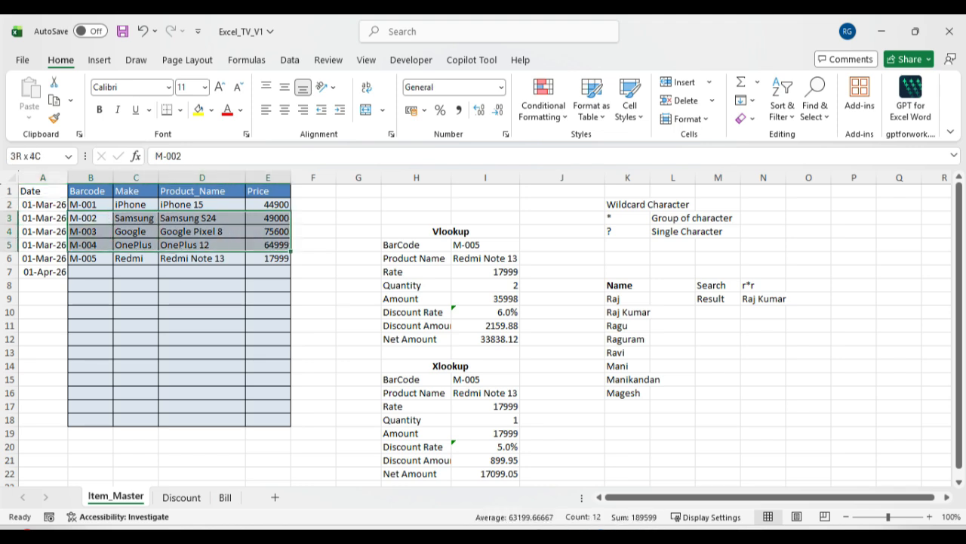
{"action": "key", "text": "ctrl+c"}
{"action": "key", "text": "Down"}
{"action": "key", "text": "Down"}
{"action": "key", "text": "Down"}
{"action": "key", "text": "Down"}
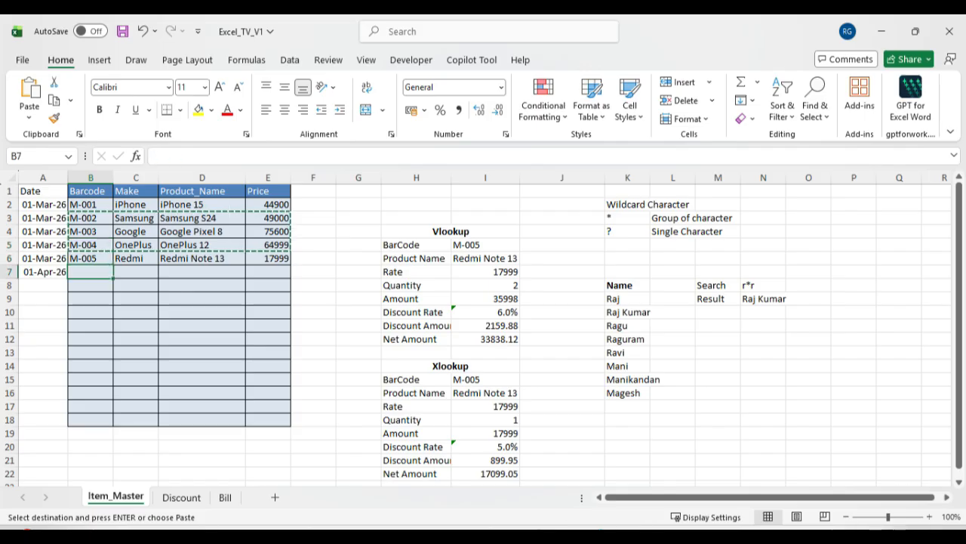
{"action": "key", "text": "ctrl+v"}
Step: Set the copied items' prices in E7:E9 to 46900, 72000 and 60999, and save the workbook
{"action": "key", "text": "Right"}
{"action": "key", "text": "Right"}
{"action": "key", "text": "Right"}
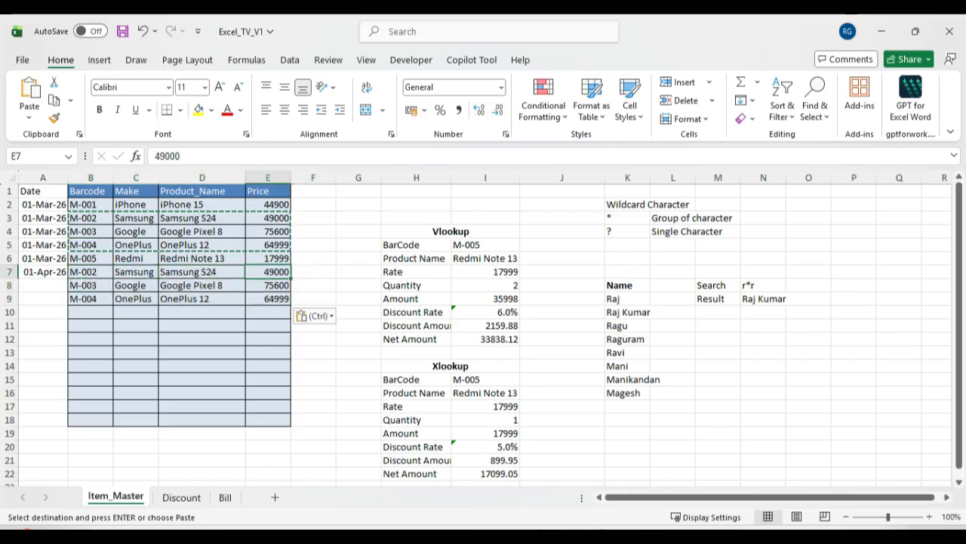
{"action": "type", "text": "46"}
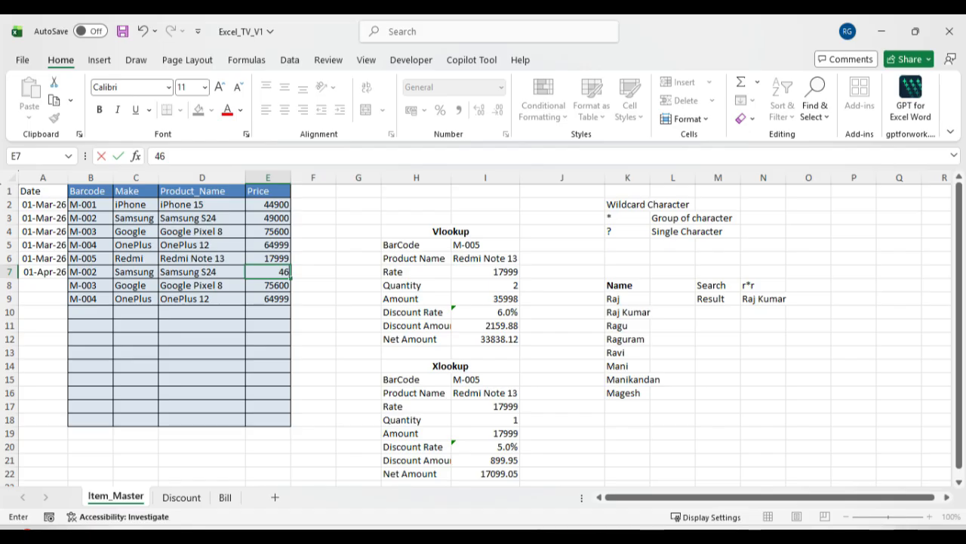
{"action": "type", "text": "900"}
{"action": "key", "text": "Return"}
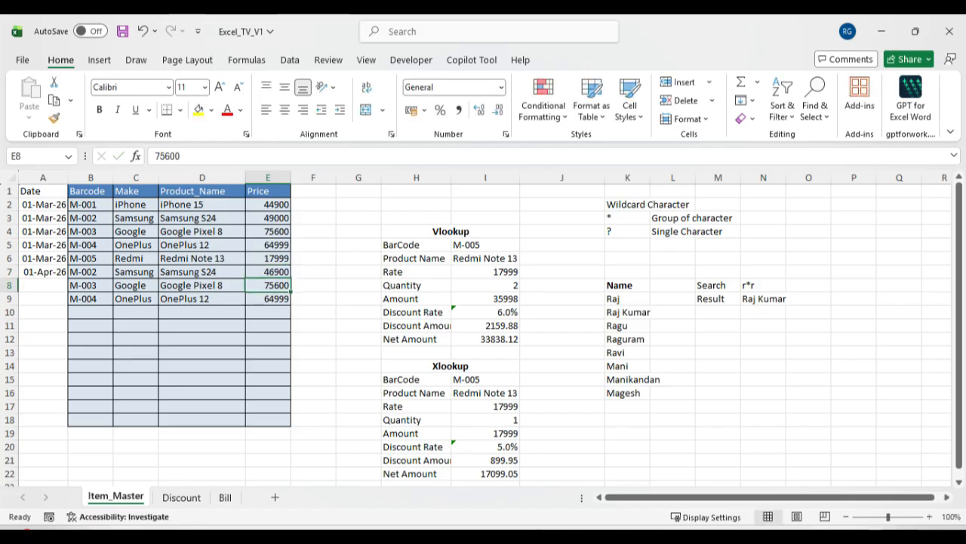
{"action": "type", "text": "2"}
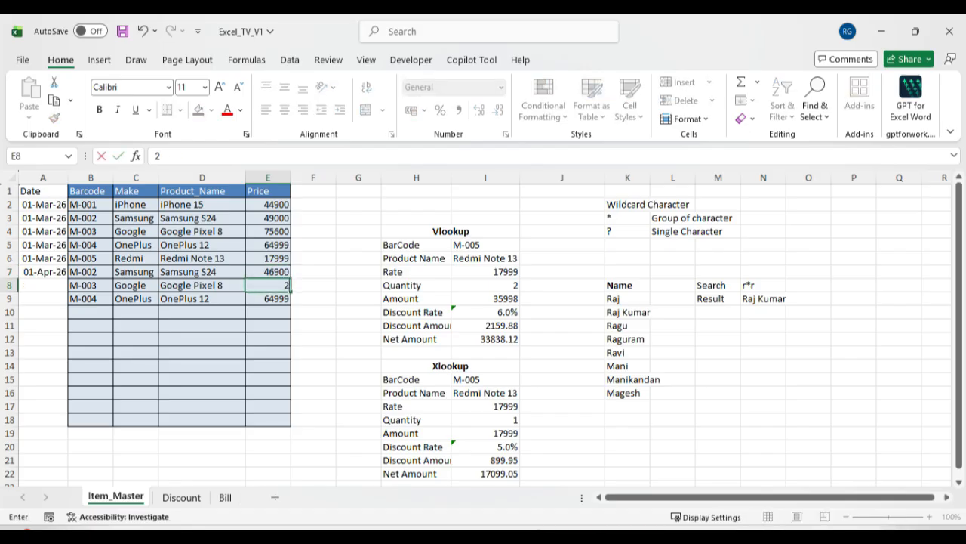
{"action": "key", "text": "BackSpace"}
{"action": "type", "text": "72000"}
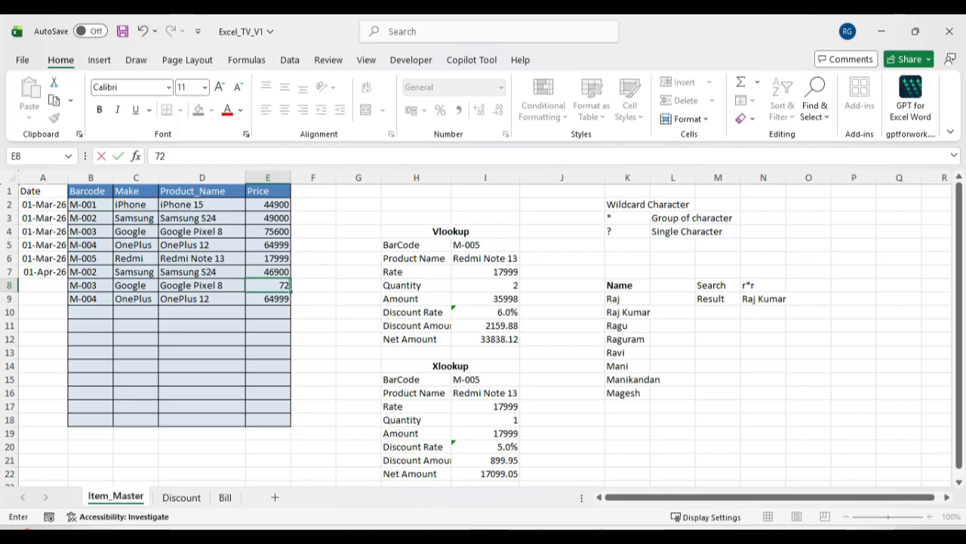
{"action": "key", "text": "Return"}
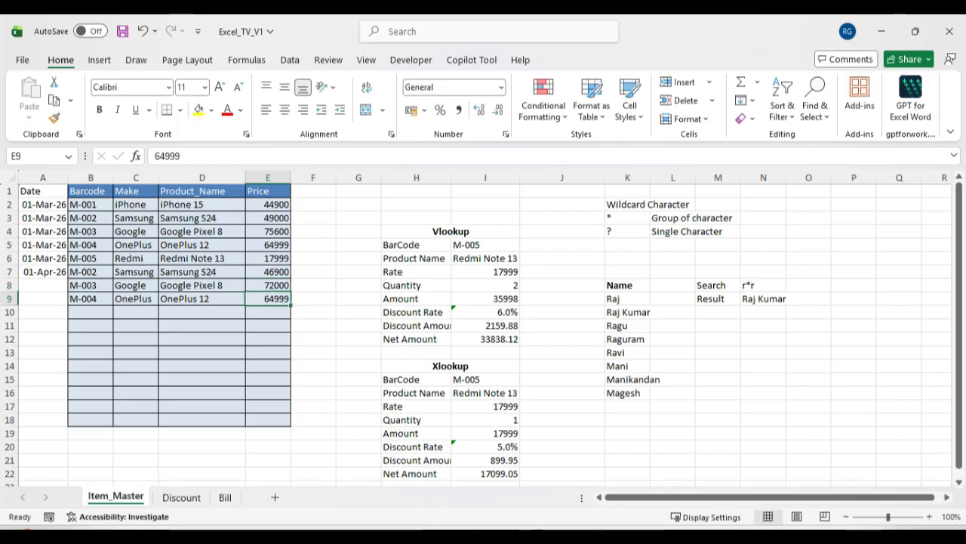
{"action": "type", "text": "6"}
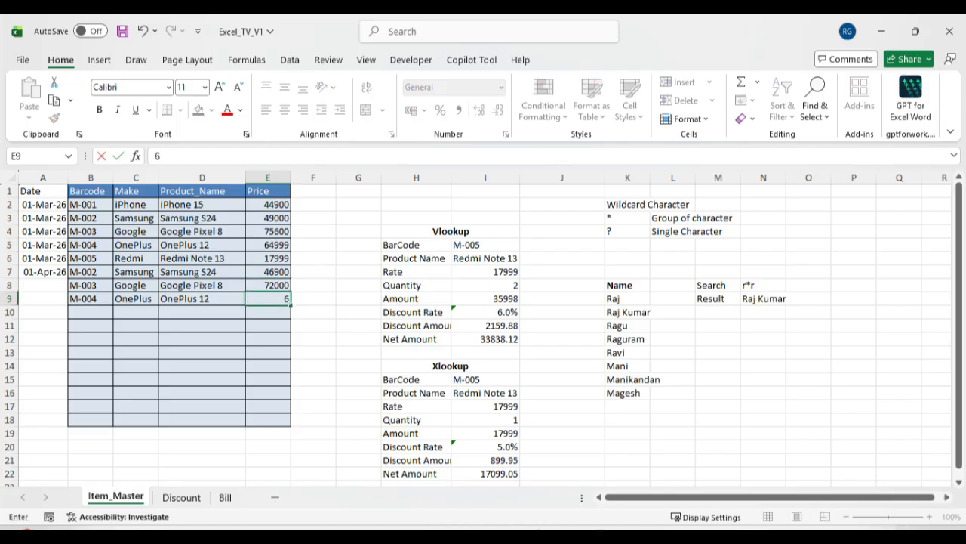
{"action": "type", "text": "0999"}
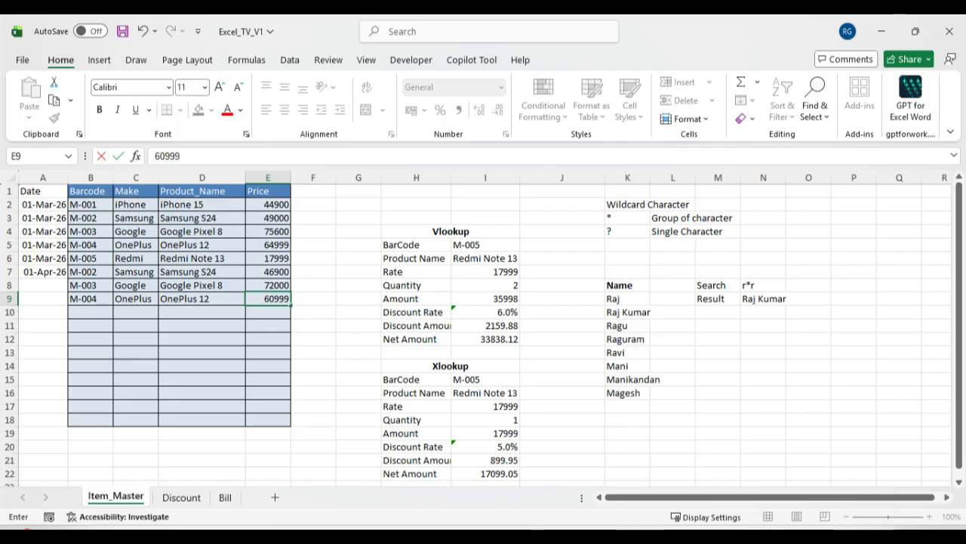
{"action": "key", "text": "Return"}
{"action": "key", "text": "ctrl+s"}
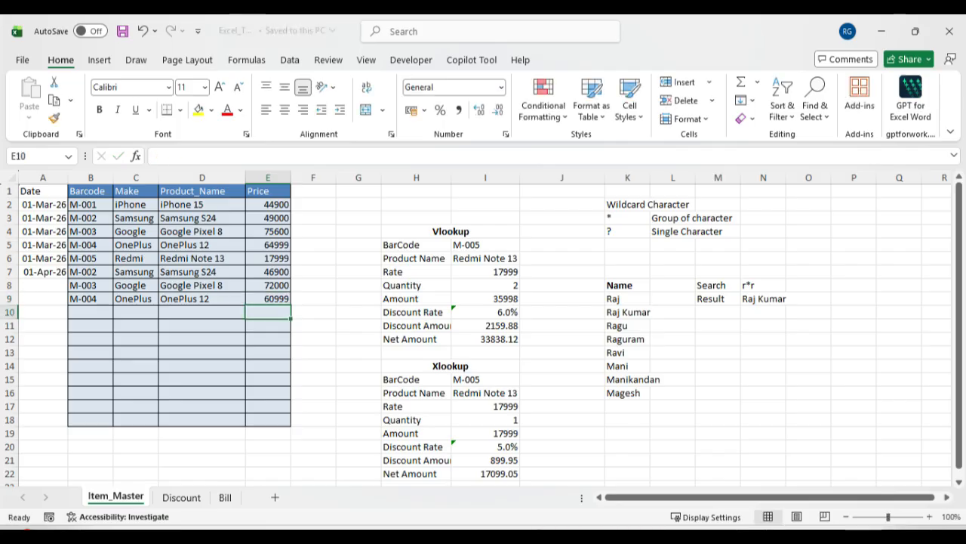
Step: Fill the 01-Apr-26 date down from A7 to A9 and save the workbook
{"action": "left_click_drag", "start_coordinate": [43, 271], "coordinate": [43, 299]}
{"action": "key", "text": "ctrl+d"}
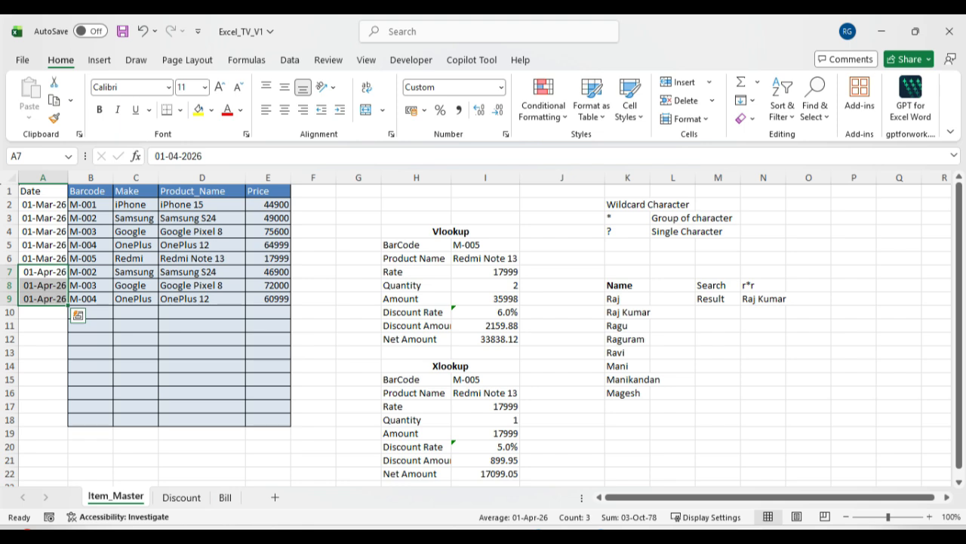
{"action": "key", "text": "ctrl+s"}
{"action": "left_click", "coordinate": [91, 325]}
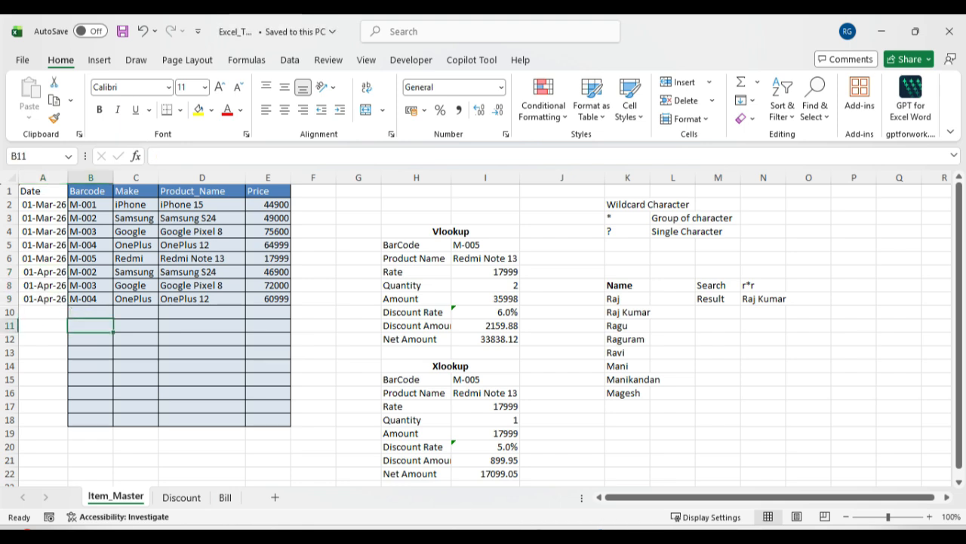
Step: Review the TRANSPOSE XLOOKUP formula in the Xlookup block's Product Name cell, I16, and clear it
{"action": "left_click", "coordinate": [485, 393]}
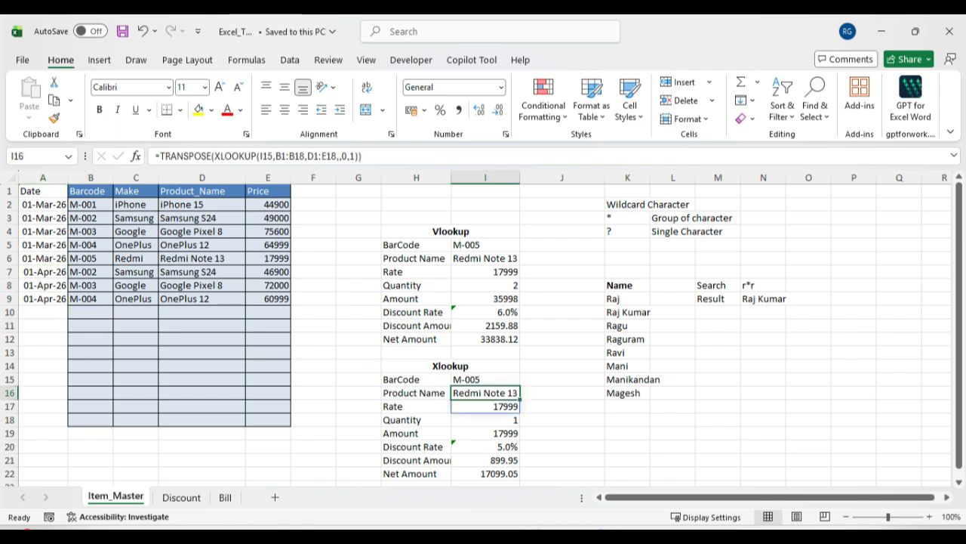
{"action": "key", "text": "F2"}
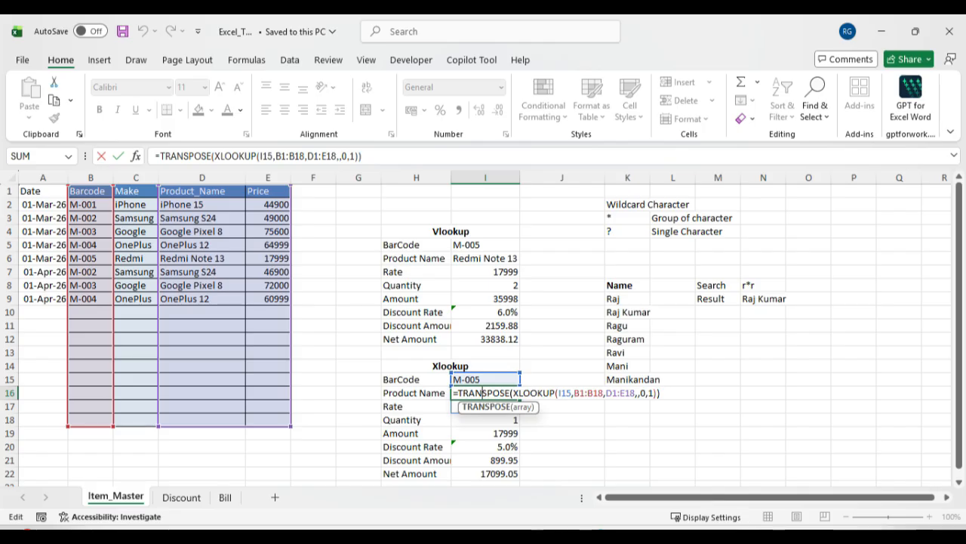
{"action": "key", "text": "Escape"}
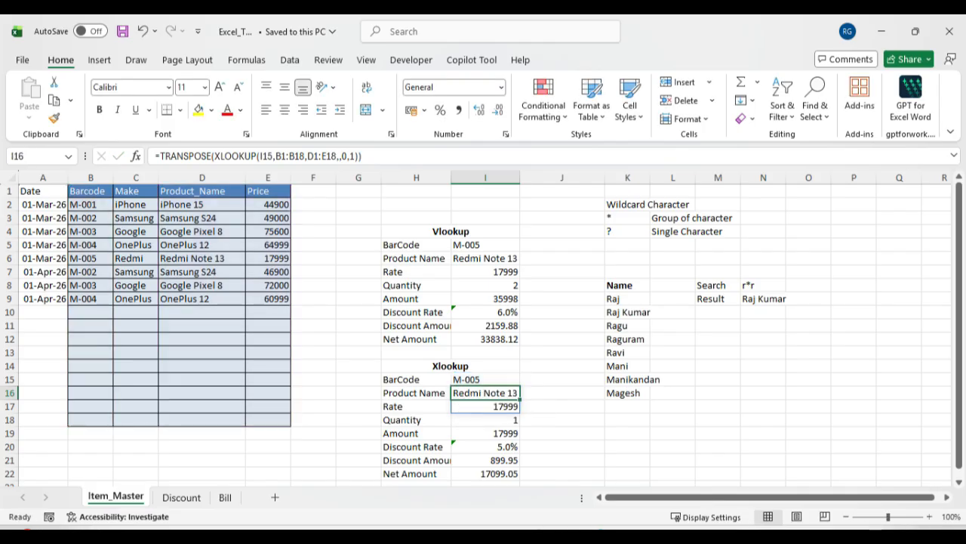
{"action": "key", "text": "Delete"}
Step: Enter an XLOOKUP in I16 for barcode I15 with lookup array A1:E18, return array D1:E18, exact match 0 and search mode 1
{"action": "type", "text": "="}
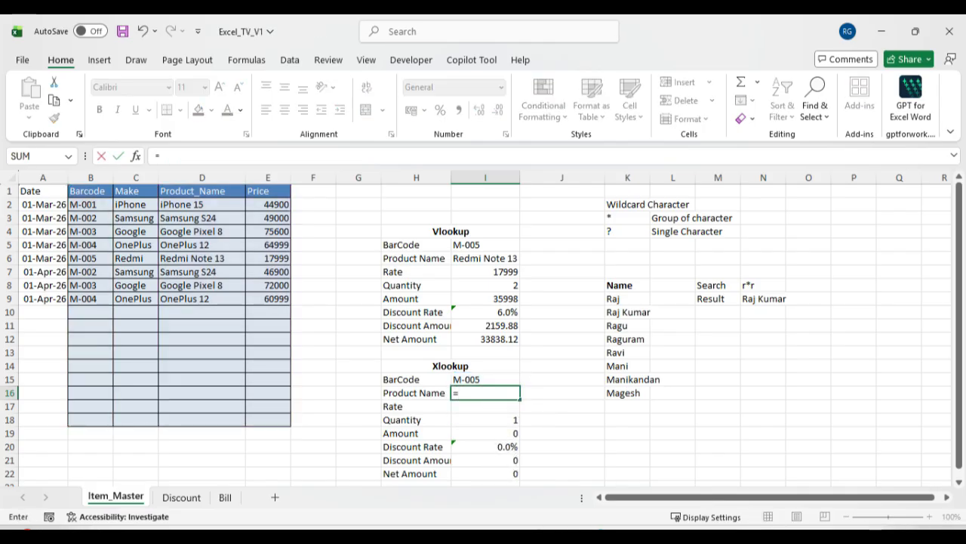
{"action": "type", "text": "xlooku"}
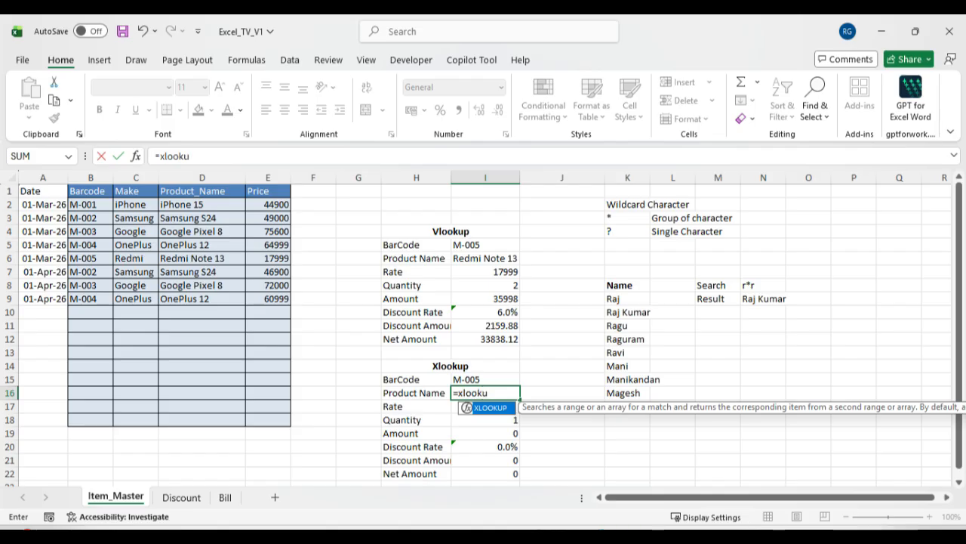
{"action": "type", "text": "p("}
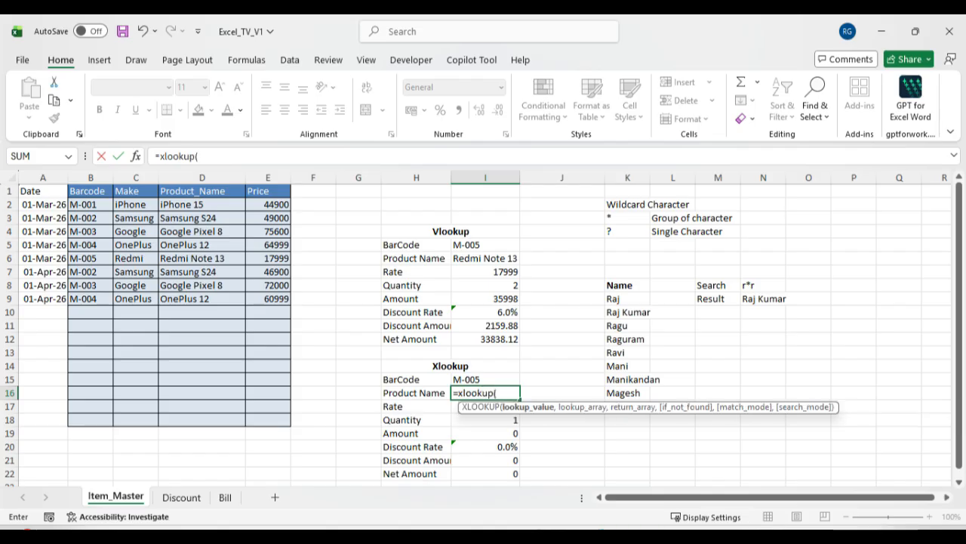
{"action": "key", "text": "Up"}
{"action": "type", "text": ","}
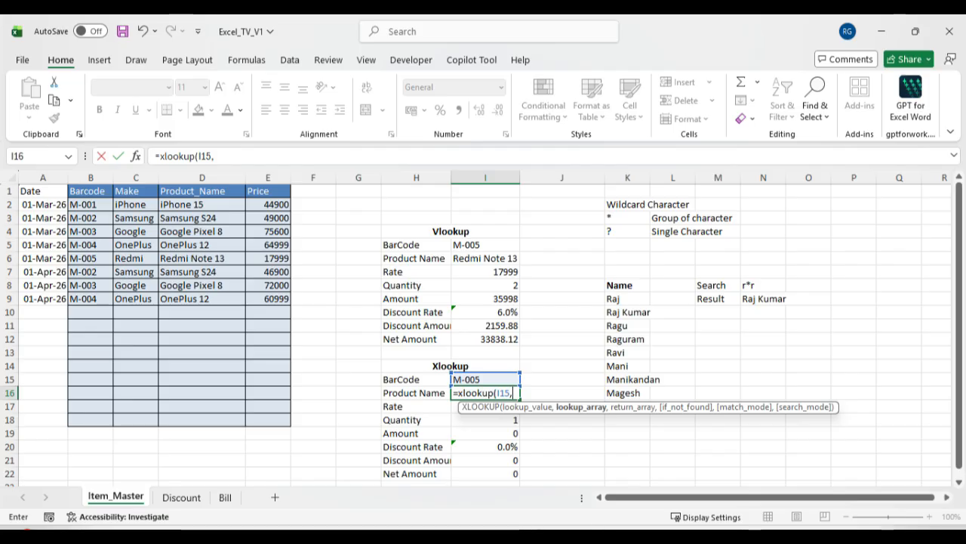
{"action": "left_click_drag", "start_coordinate": [30, 191], "coordinate": [287, 421]}
{"action": "type", "text": ","}
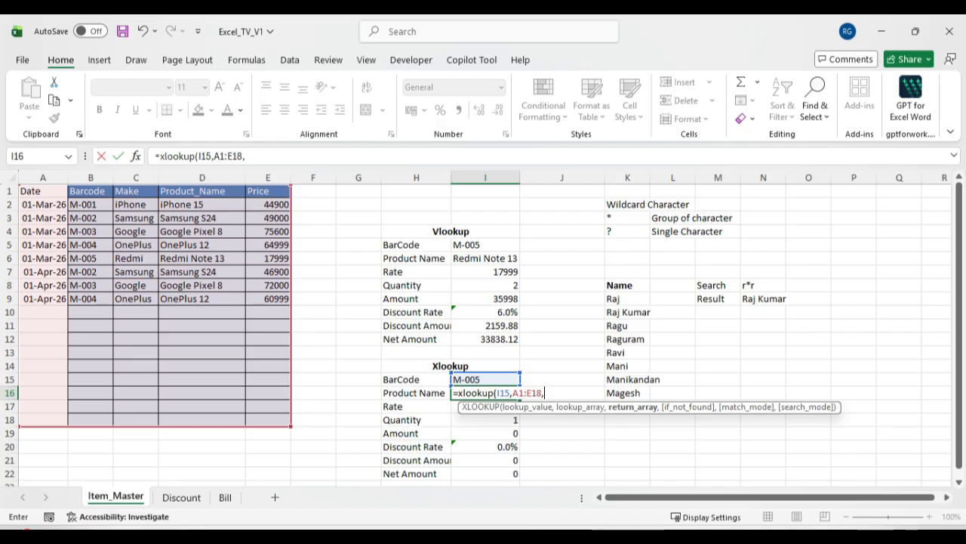
{"action": "left_click_drag", "start_coordinate": [202, 191], "coordinate": [292, 427]}
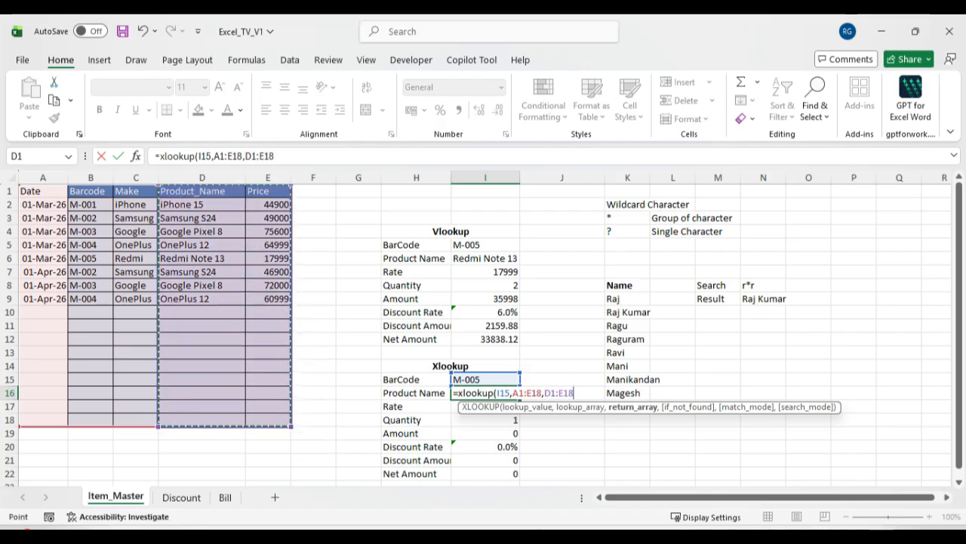
{"action": "type", "text": ","}
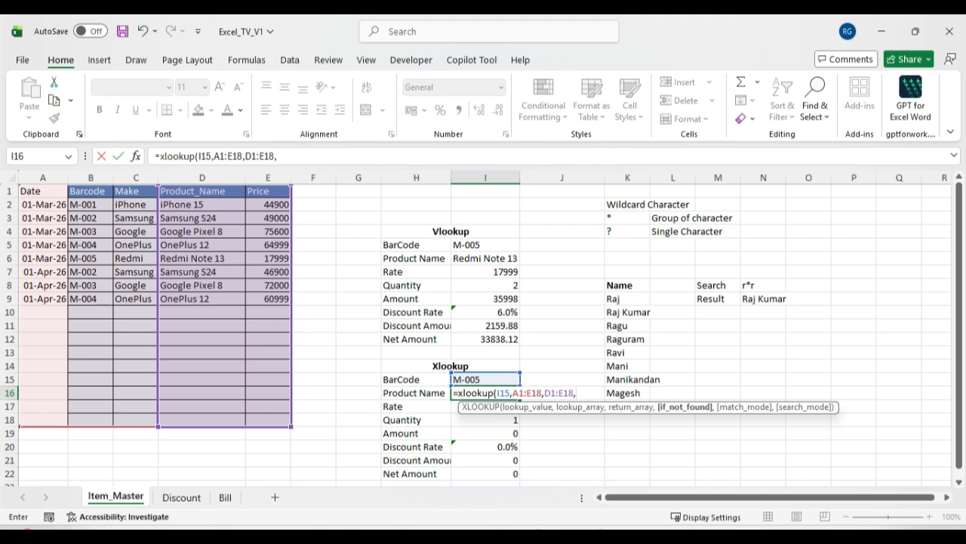
{"action": "type", "text": ","}
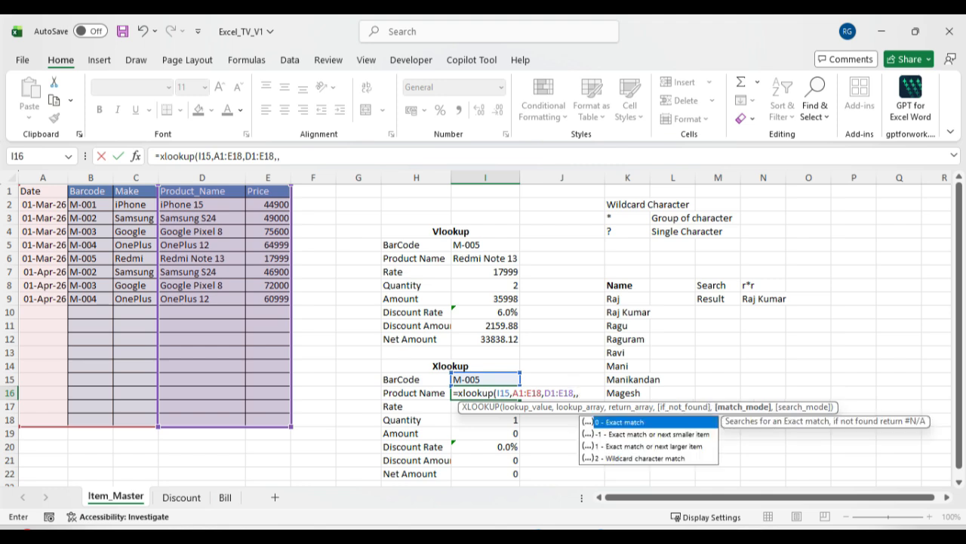
{"action": "type", "text": "0,"}
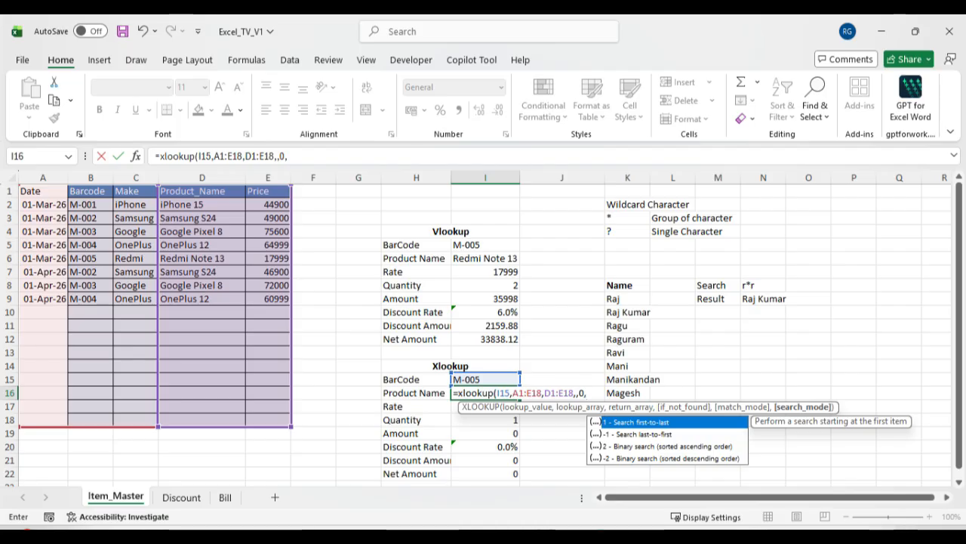
{"action": "type", "text": "1"}
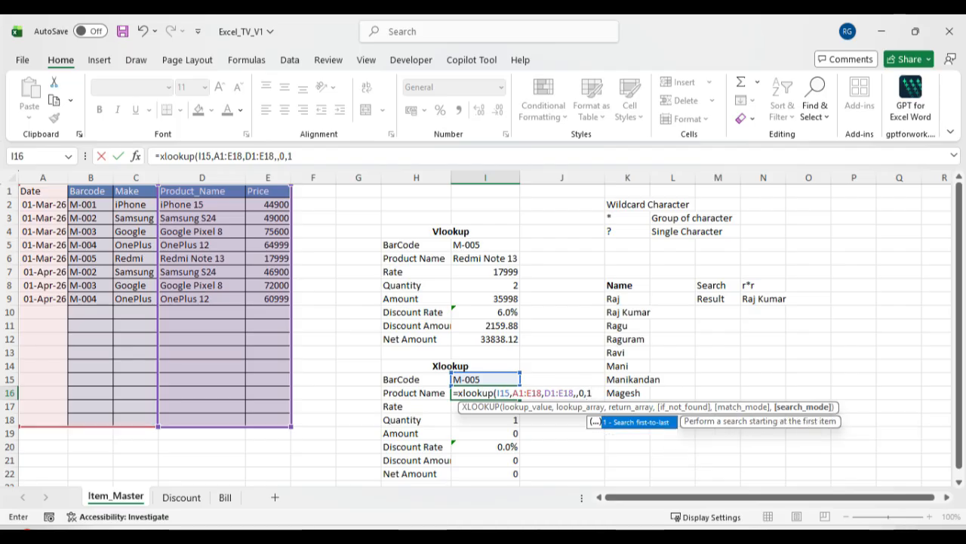
{"action": "type", "text": ")"}
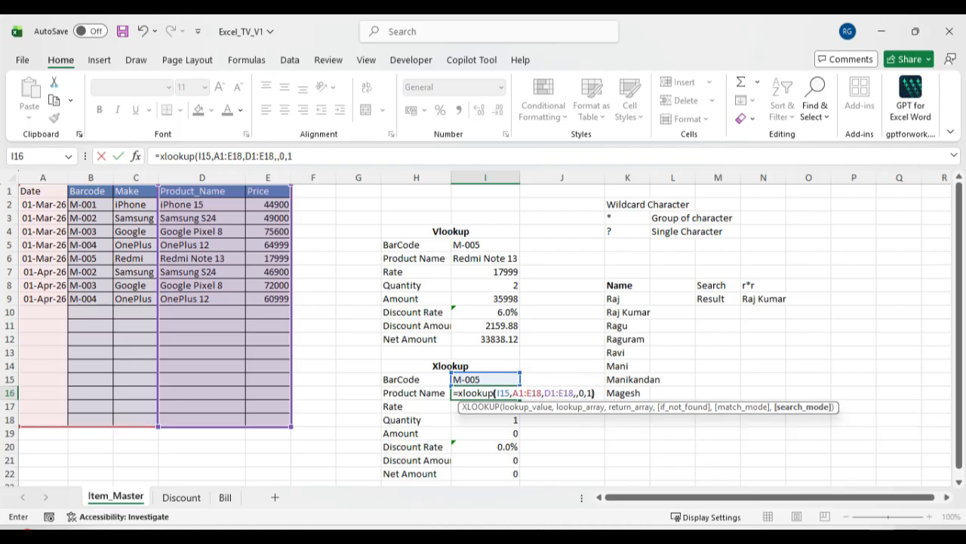
{"action": "key", "text": "Return"}
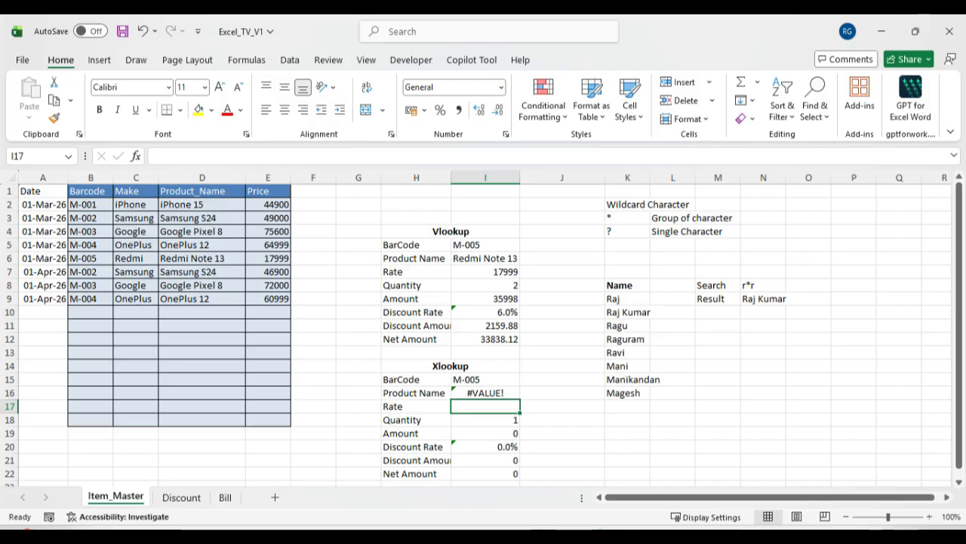
Step: Correct the lookup array of the XLOOKUP formula in I16 to the Barcode column range B1:B18
{"action": "left_click", "coordinate": [486, 393]}
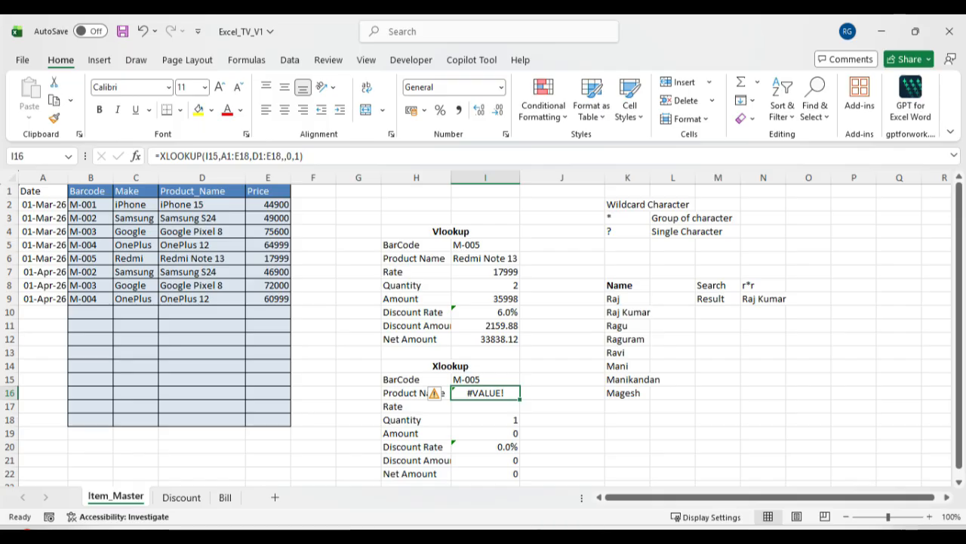
{"action": "left_click", "coordinate": [222, 156]}
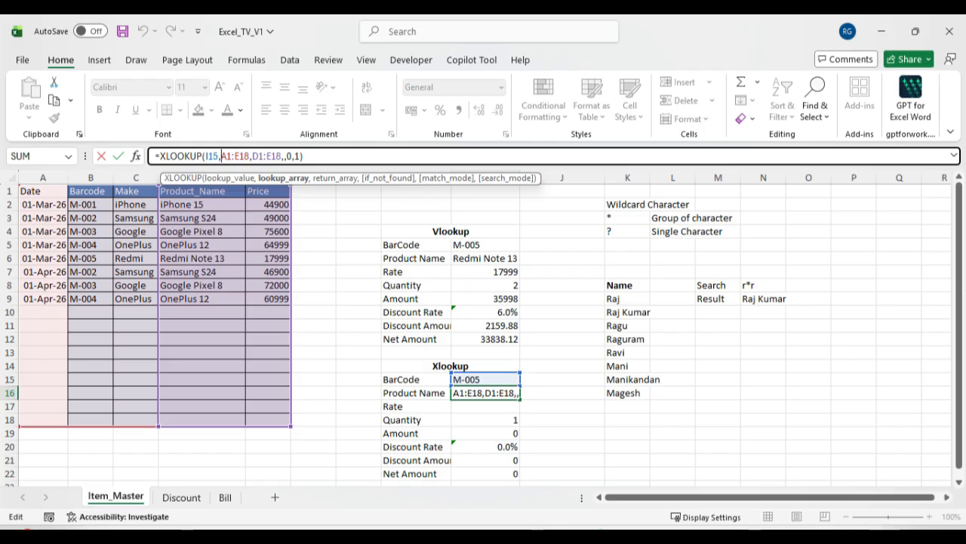
{"action": "left_click", "coordinate": [250, 157]}
{"action": "key", "text": "BackSpace"}
{"action": "key", "text": "BackSpace"}
{"action": "key", "text": "BackSpace"}
{"action": "key", "text": "BackSpace"}
{"action": "key", "text": "BackSpace"}
{"action": "key", "text": "BackSpace"}
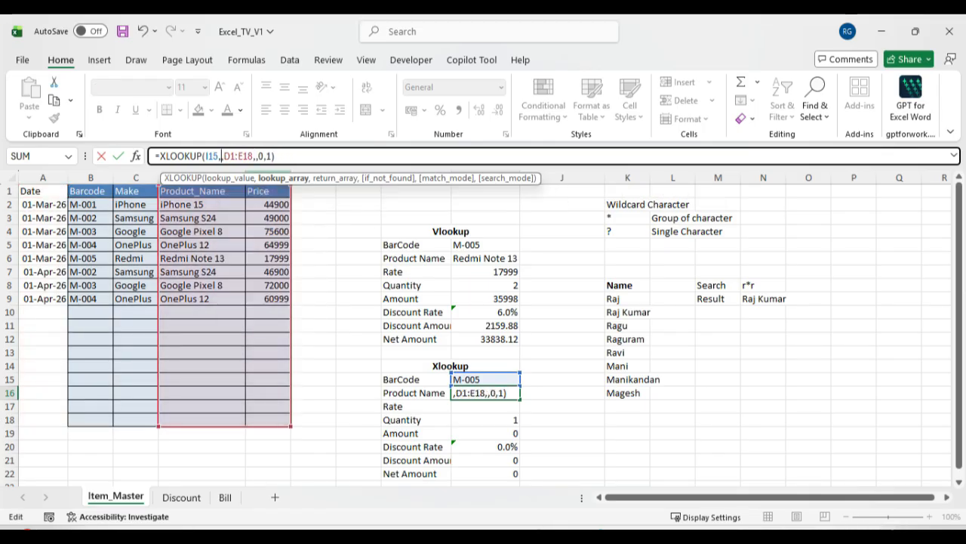
{"action": "left_click_drag", "start_coordinate": [91, 191], "coordinate": [94, 420]}
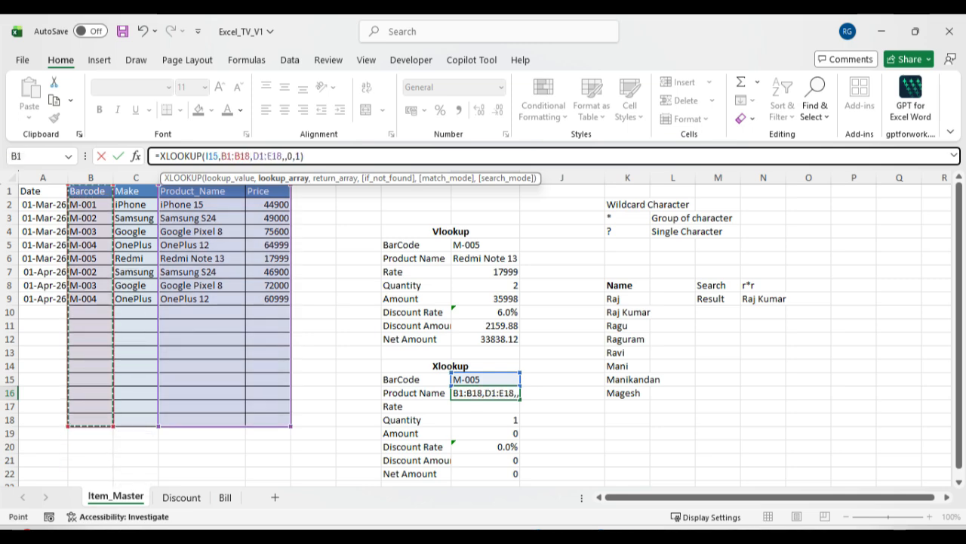
{"action": "key", "text": "Return"}
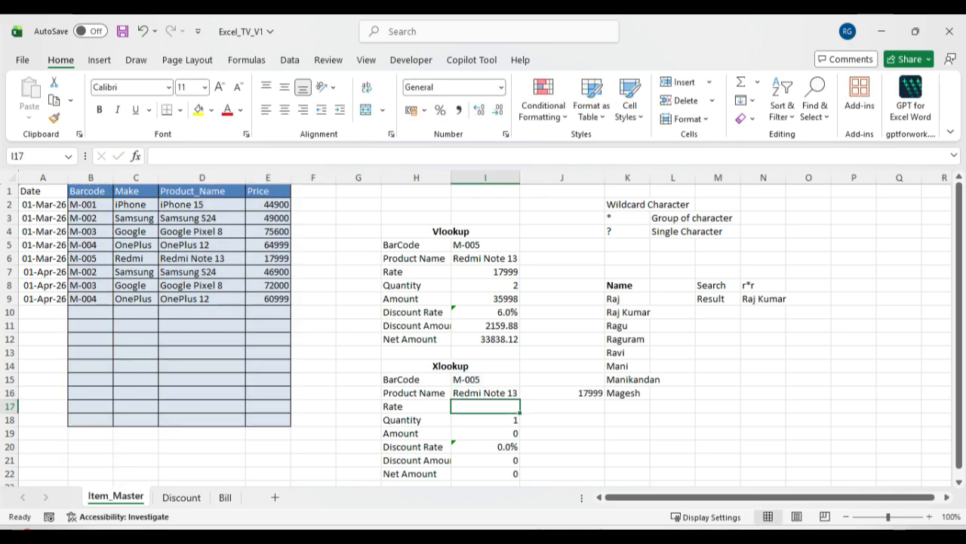
Step: Check the lookup result against the M-005 record, and set the Xlookup block's BarCode in I15 to M-004
{"action": "left_click", "coordinate": [485, 392]}
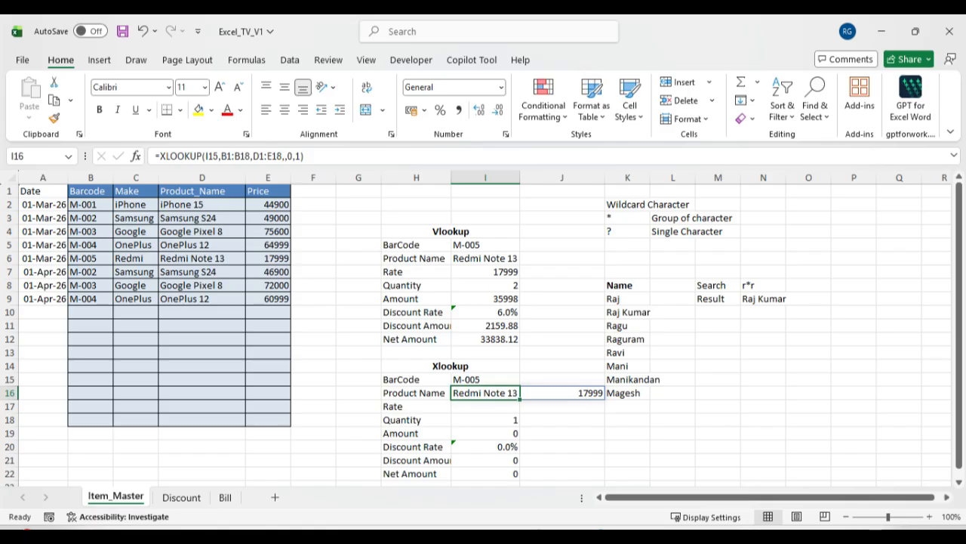
{"action": "left_click", "coordinate": [90, 259]}
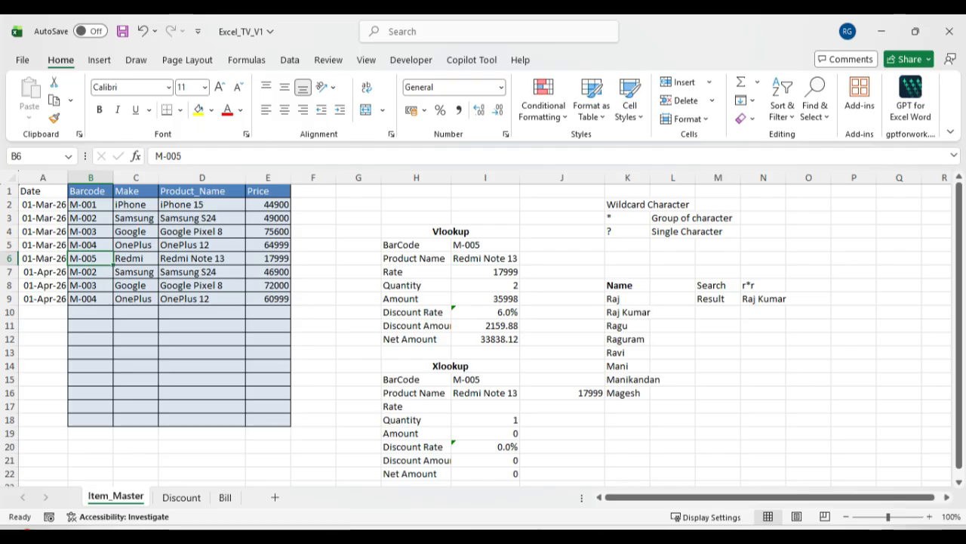
{"action": "double_click", "coordinate": [487, 380]}
{"action": "key", "text": "BackSpace"}
{"action": "type", "text": "4"}
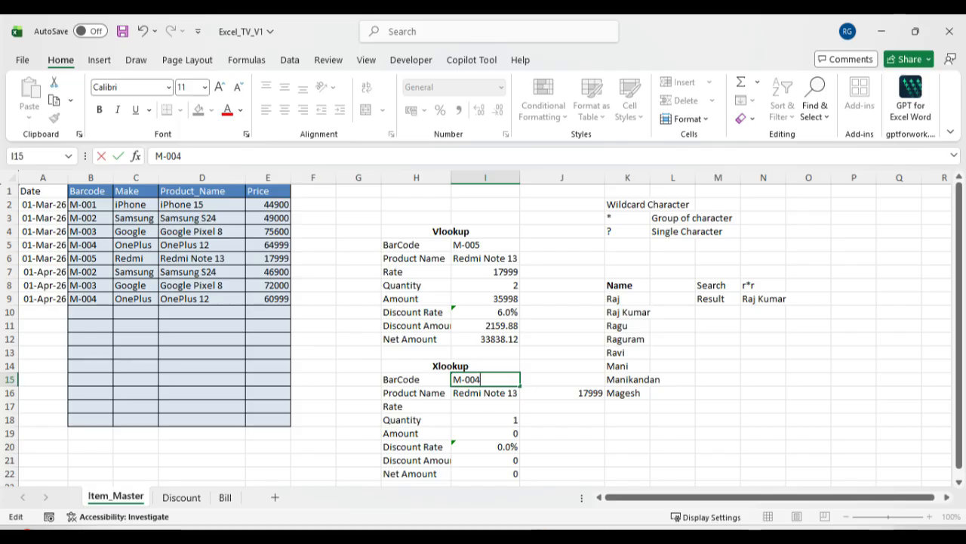
{"action": "key", "text": "Return"}
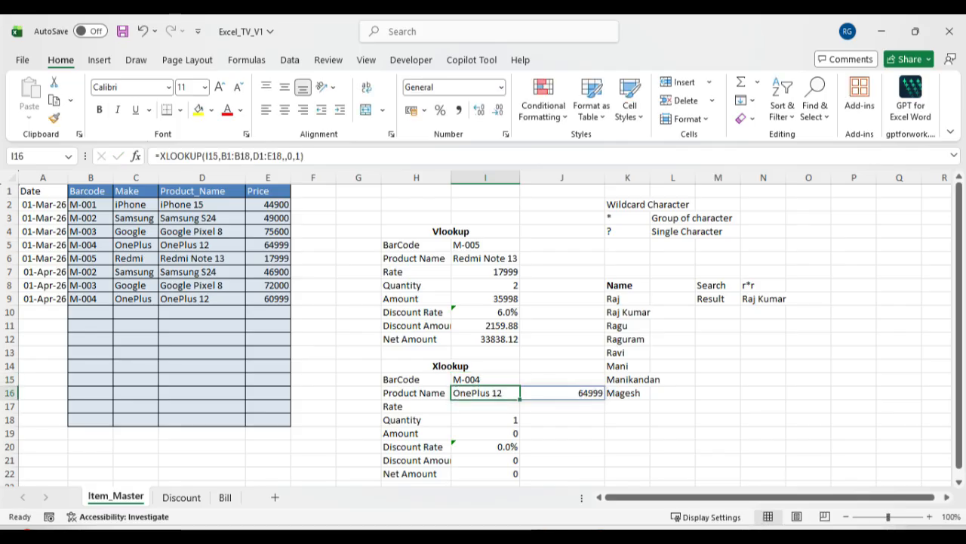
Step: Wrap the XLOOKUP formula in I16 in TRANSPOSE and compare the result with the first M-004 record and its date in row 5
{"action": "key", "text": "F2"}
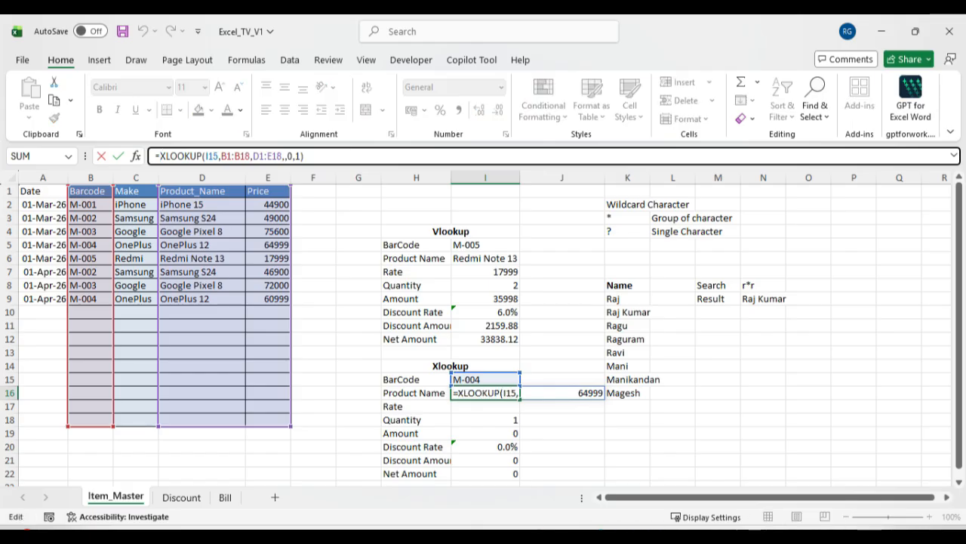
{"action": "type", "text": "trans"}
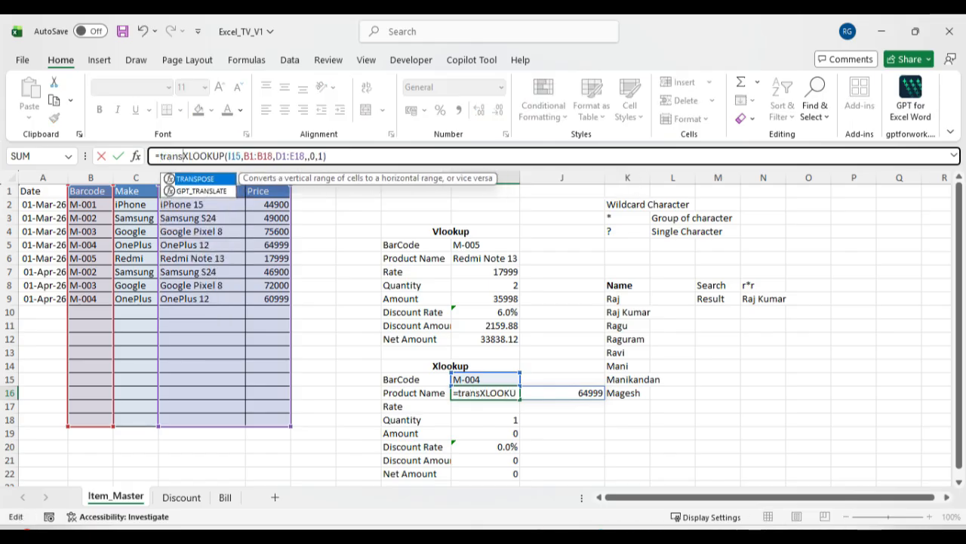
{"action": "type", "text": "pose("}
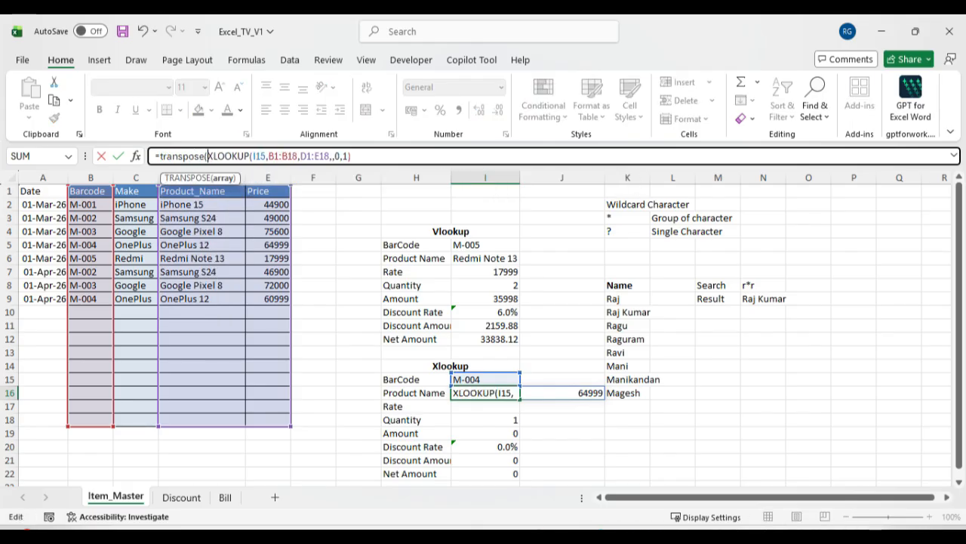
{"action": "key", "text": "End"}
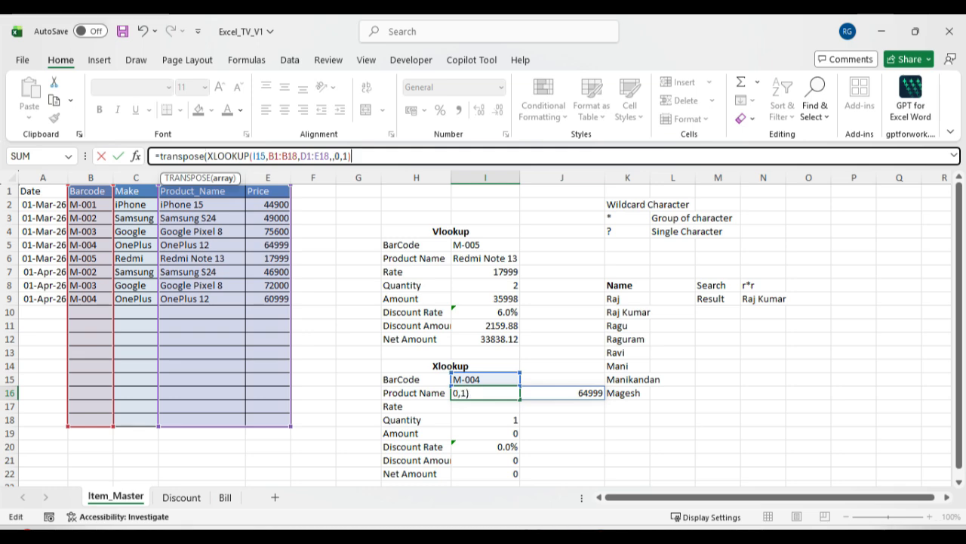
{"action": "type", "text": ")"}
{"action": "key", "text": "Return"}
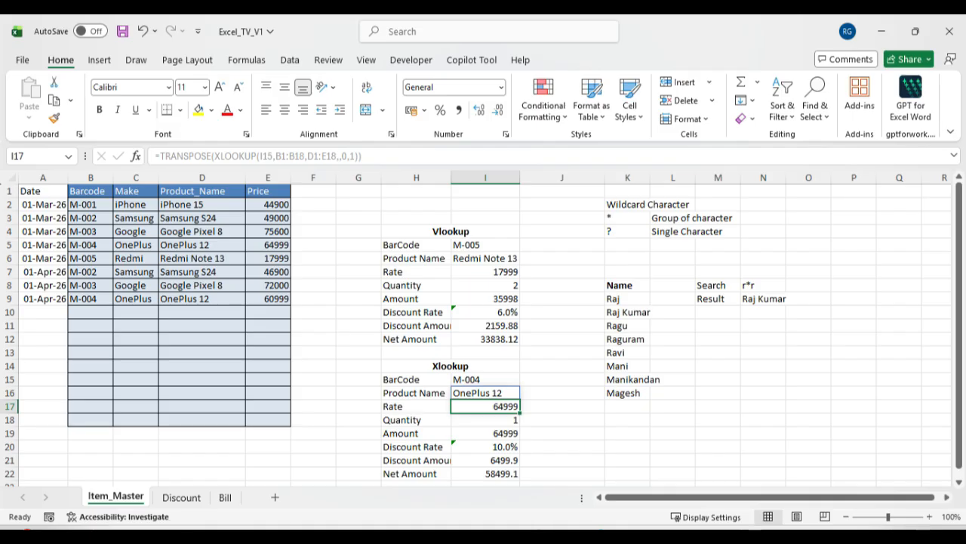
{"action": "left_click_drag", "start_coordinate": [188, 244], "coordinate": [268, 244]}
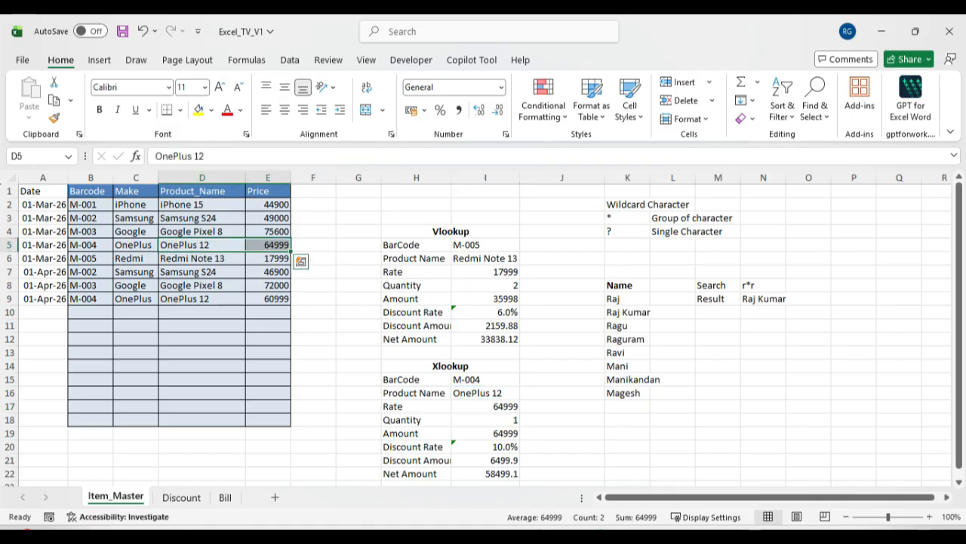
{"action": "left_click", "coordinate": [43, 244]}
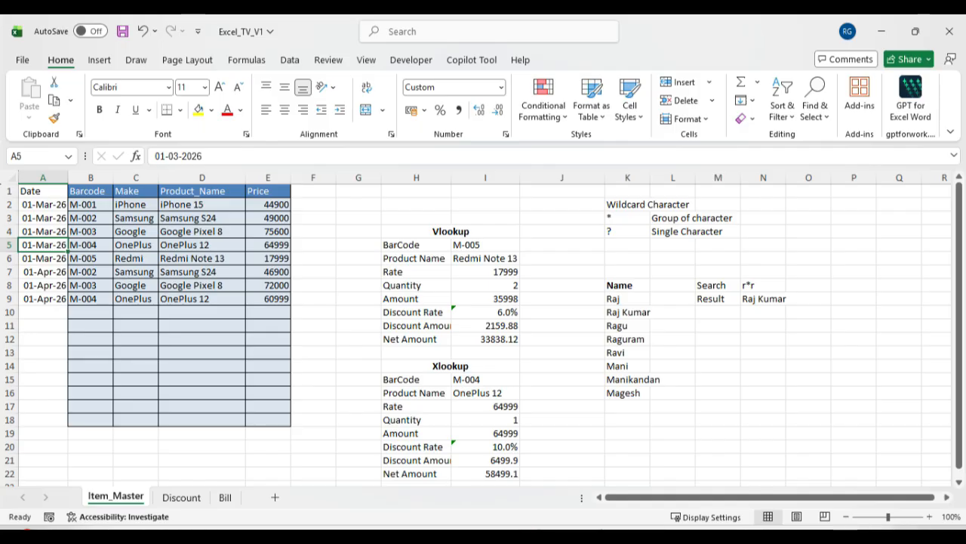
Step: Change the search mode of the TRANSPOSE XLOOKUP formula in I16 to -1, searching last-to-first
{"action": "left_click", "coordinate": [486, 392]}
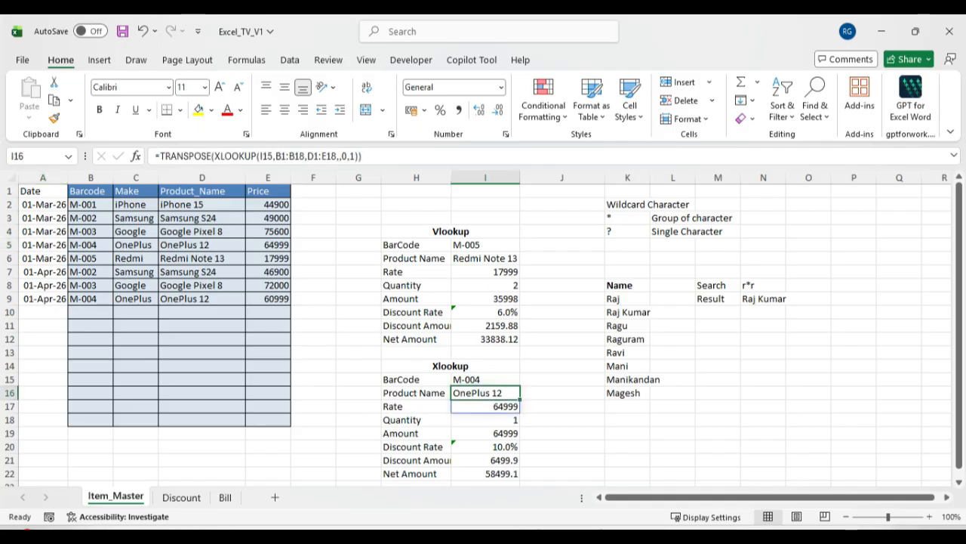
{"action": "left_click", "coordinate": [352, 156]}
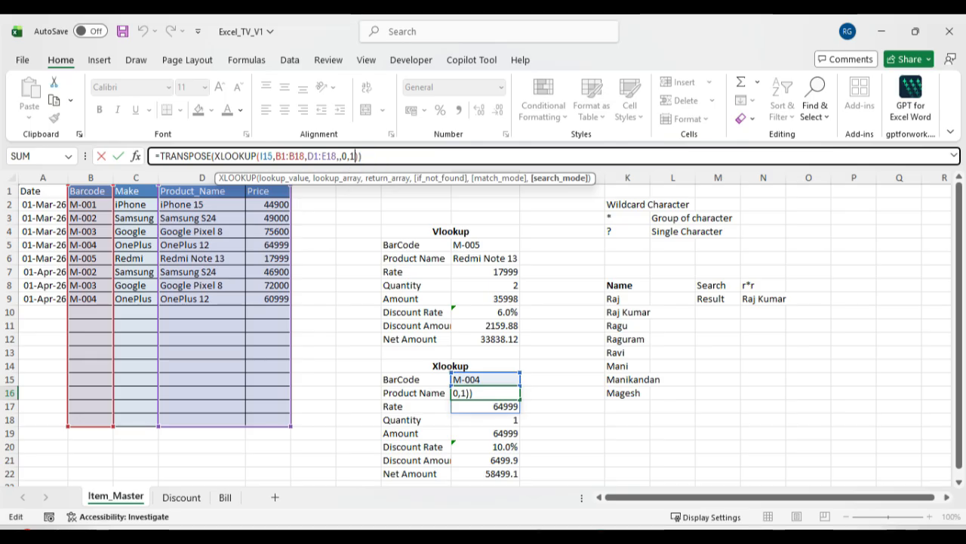
{"action": "key", "text": "BackSpace"}
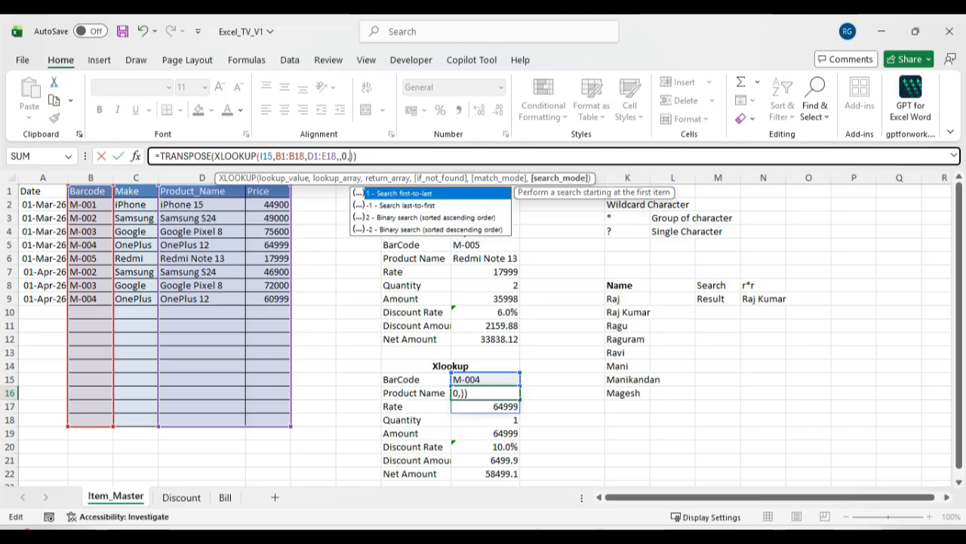
{"action": "type", "text": "1"}
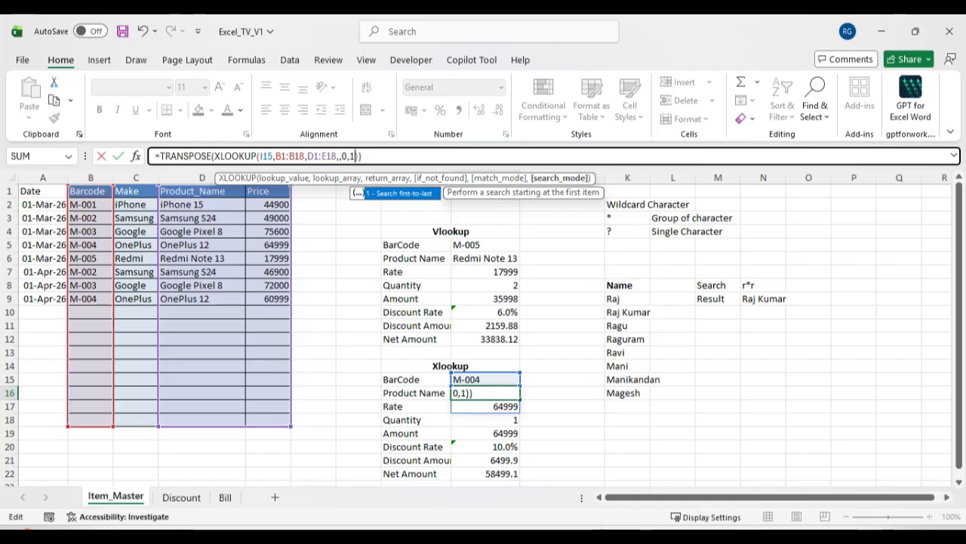
{"action": "key", "text": "BackSpace"}
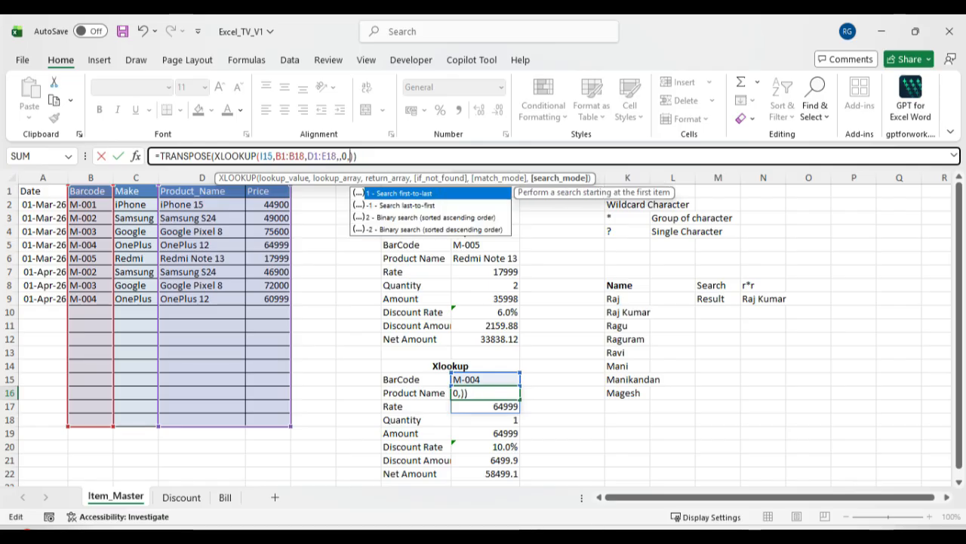
{"action": "type", "text": "-1"}
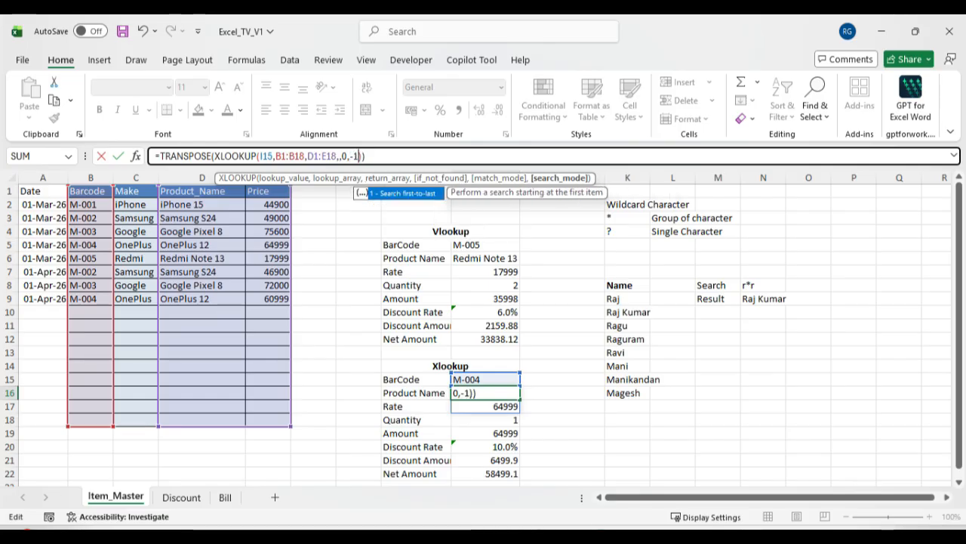
{"action": "key", "text": "Return"}
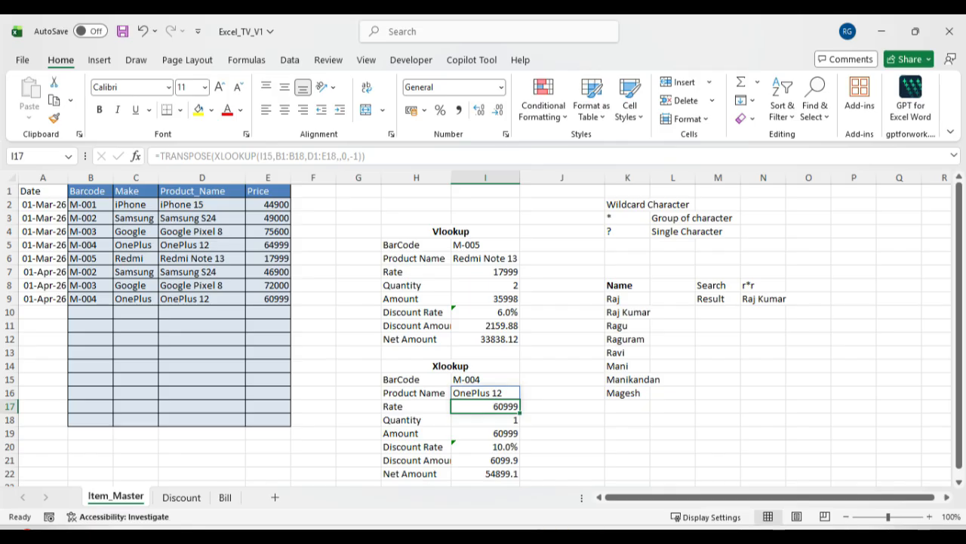
Step: Compare the Xlookup block's product name and rate in I16:I17 with the last M-004 record and its date in row 9
{"action": "left_click", "coordinate": [485, 393]}
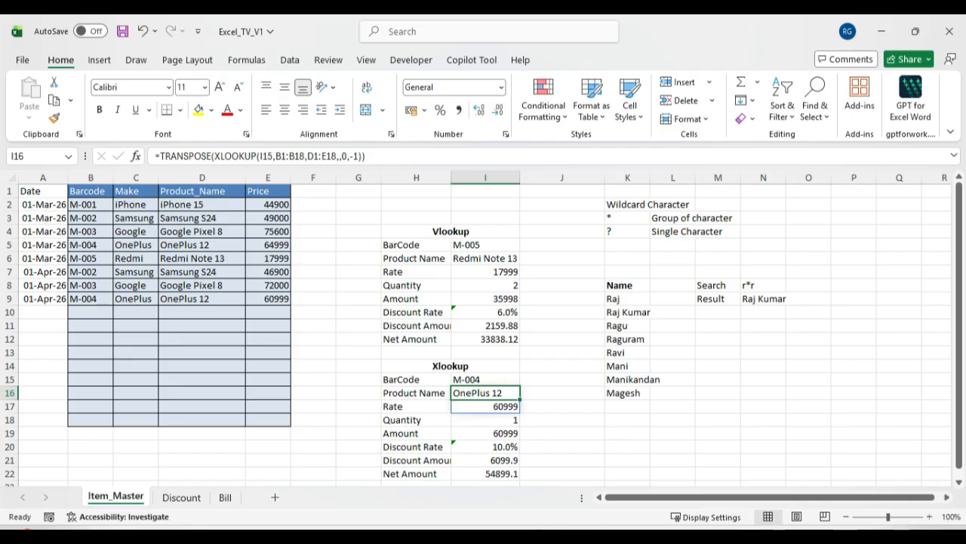
{"action": "left_click_drag", "start_coordinate": [43, 311], "coordinate": [43, 245]}
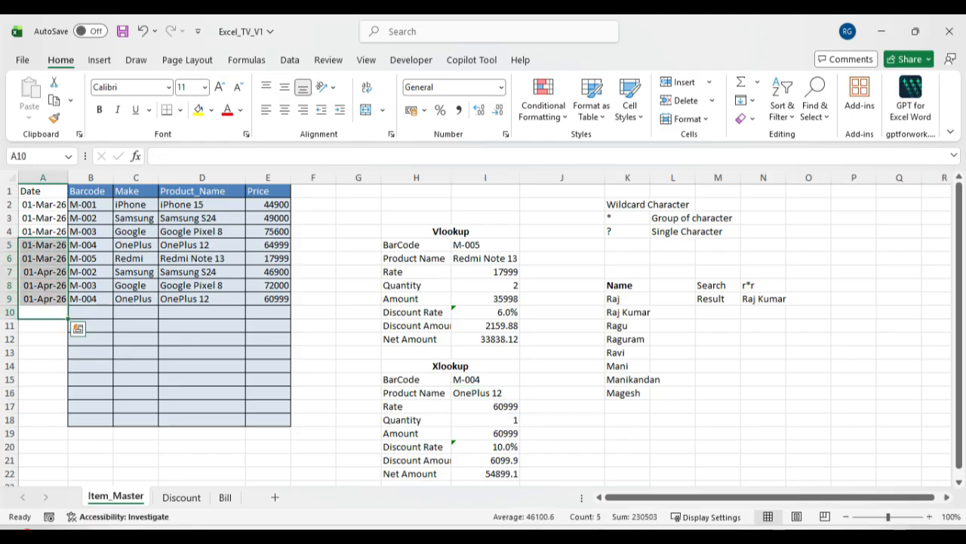
{"action": "left_click", "coordinate": [135, 299]}
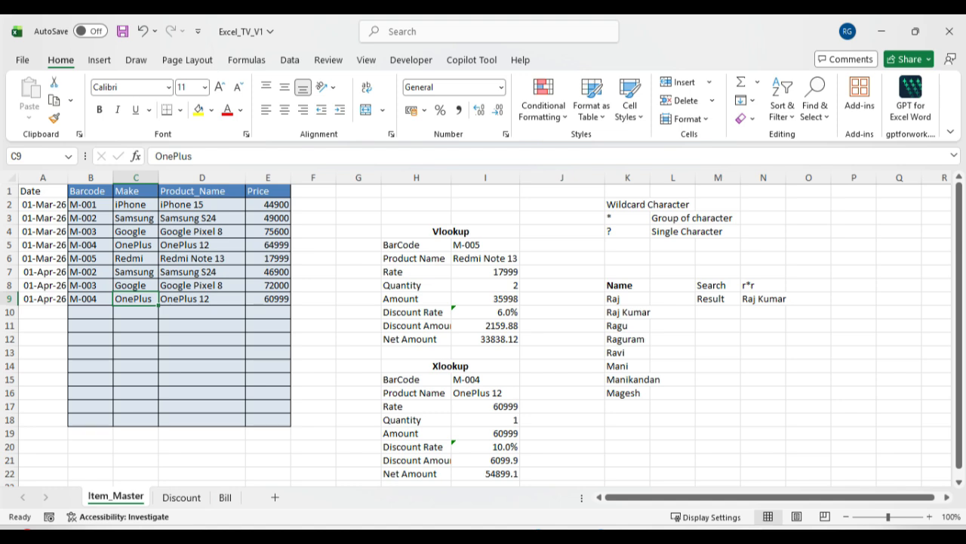
{"action": "left_click_drag", "start_coordinate": [91, 298], "coordinate": [268, 299]}
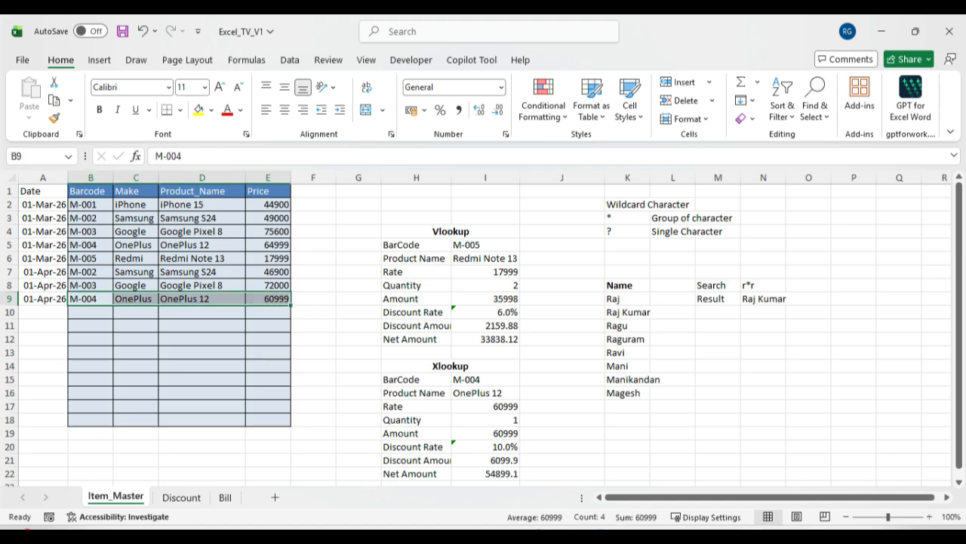
{"action": "left_click", "coordinate": [486, 407]}
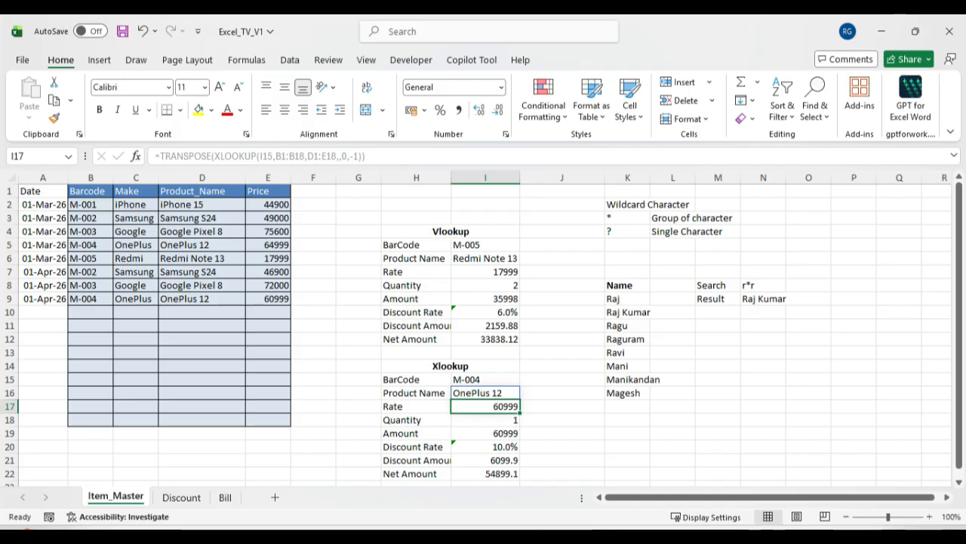
{"action": "key", "text": "BackSpace"}
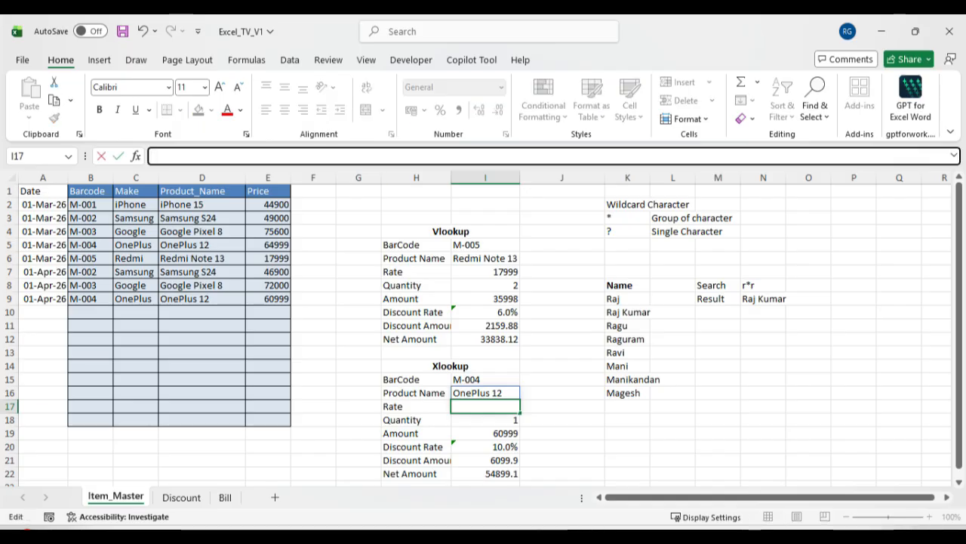
{"action": "key", "text": "Escape"}
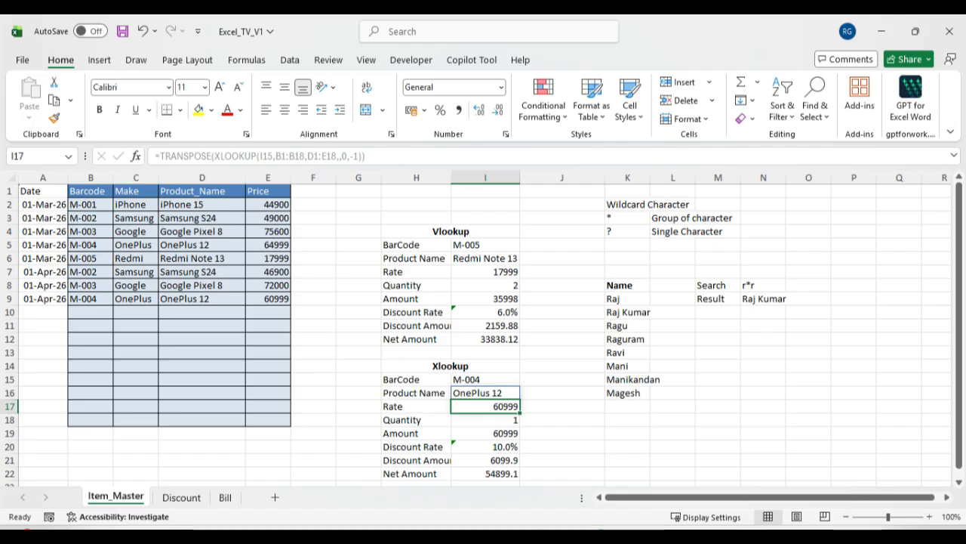
Step: Change the search mode of the TRANSPOSE XLOOKUP formula in I16 to 2, binary search in ascending order
{"action": "left_click", "coordinate": [486, 392]}
{"action": "left_click", "coordinate": [360, 156]}
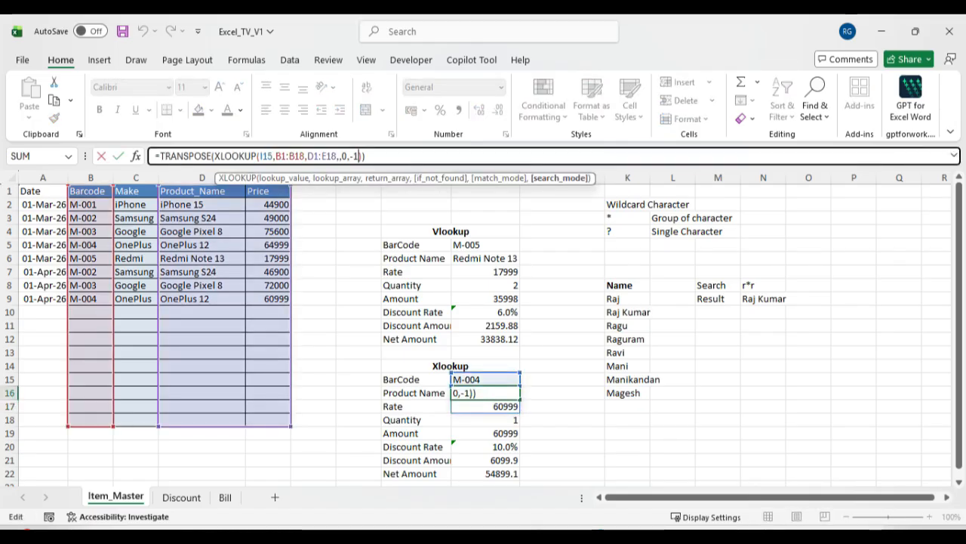
{"action": "key", "text": "BackSpace"}
{"action": "key", "text": "BackSpace"}
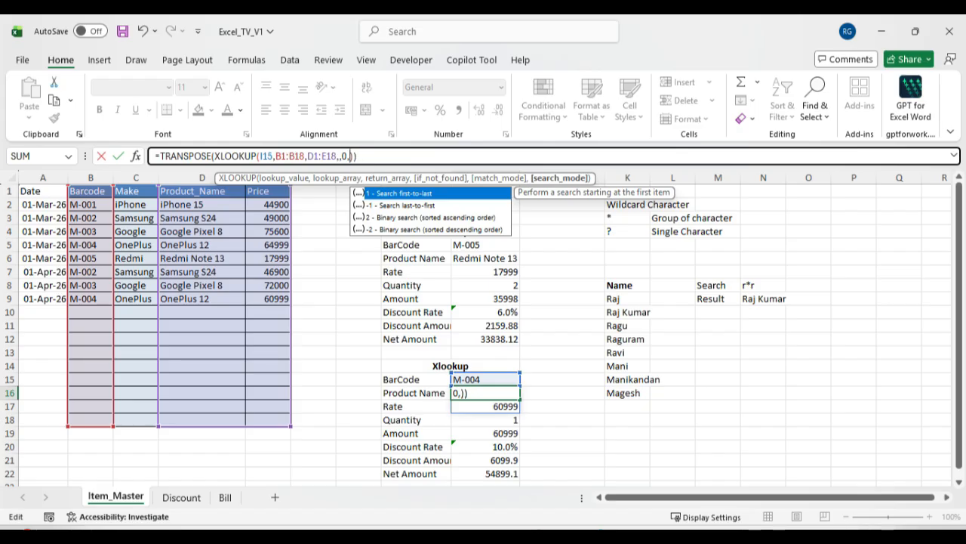
{"action": "type", "text": "2"}
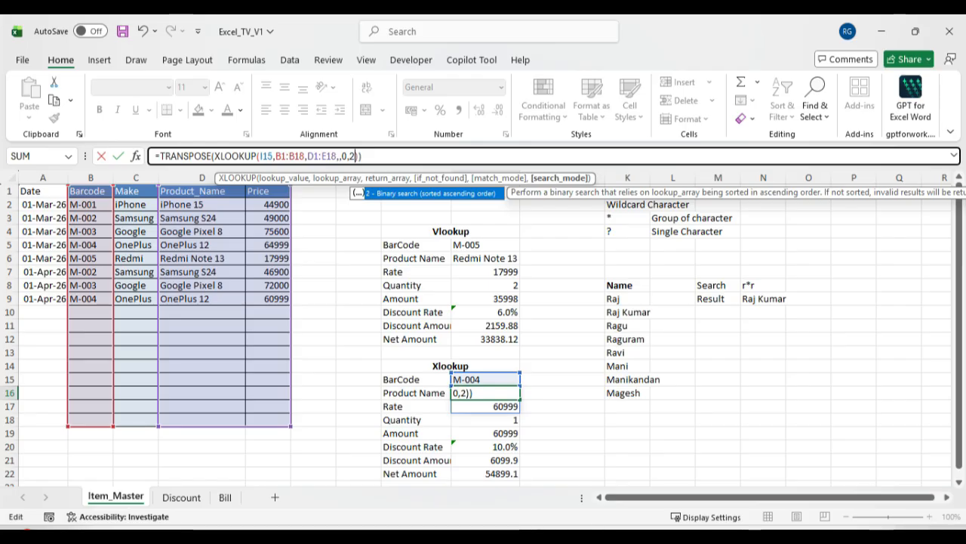
{"action": "key", "text": "Return"}
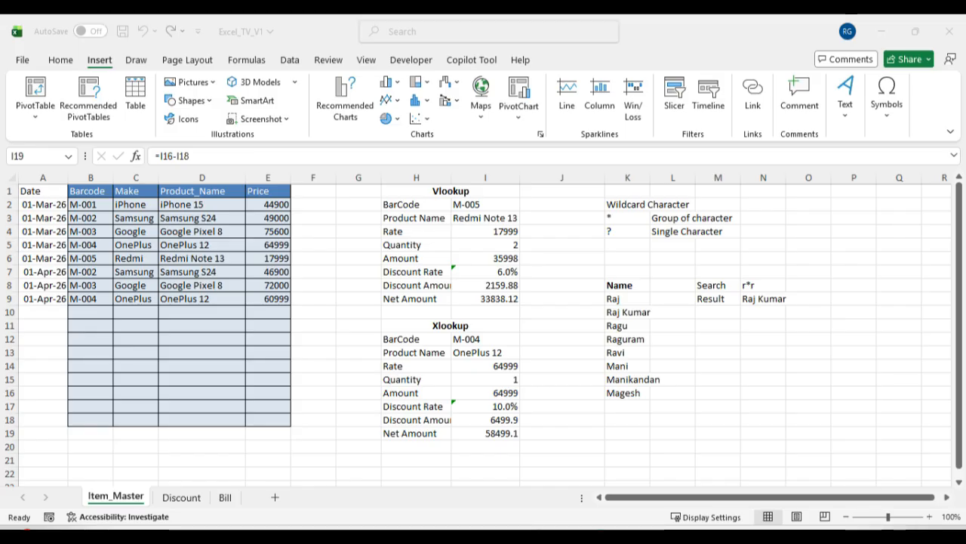
Step: Insert a column between Date and Barcode on the Item_Master sheet and head it "Spl Offer" in B1
{"action": "right_click", "coordinate": [54, 178]}
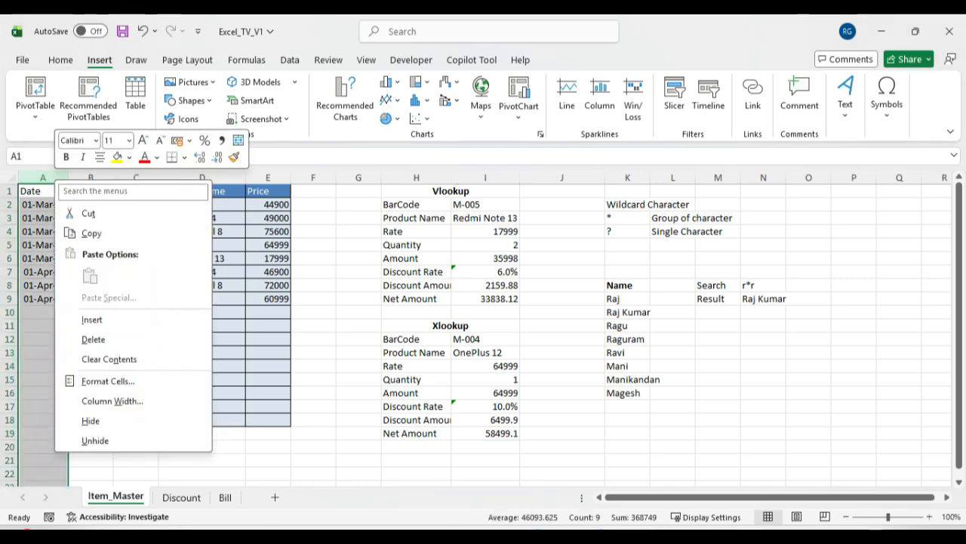
{"action": "key", "text": "Escape"}
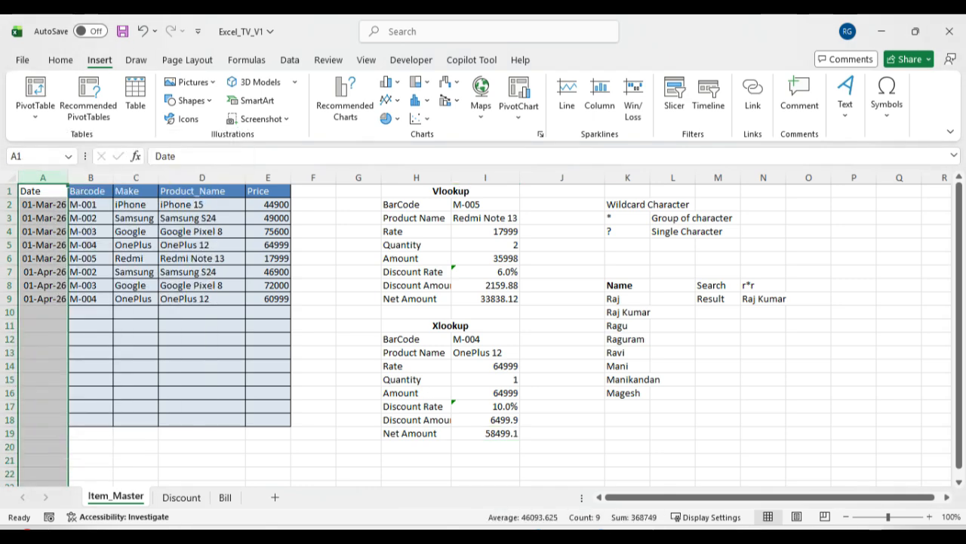
{"action": "right_click", "coordinate": [95, 179]}
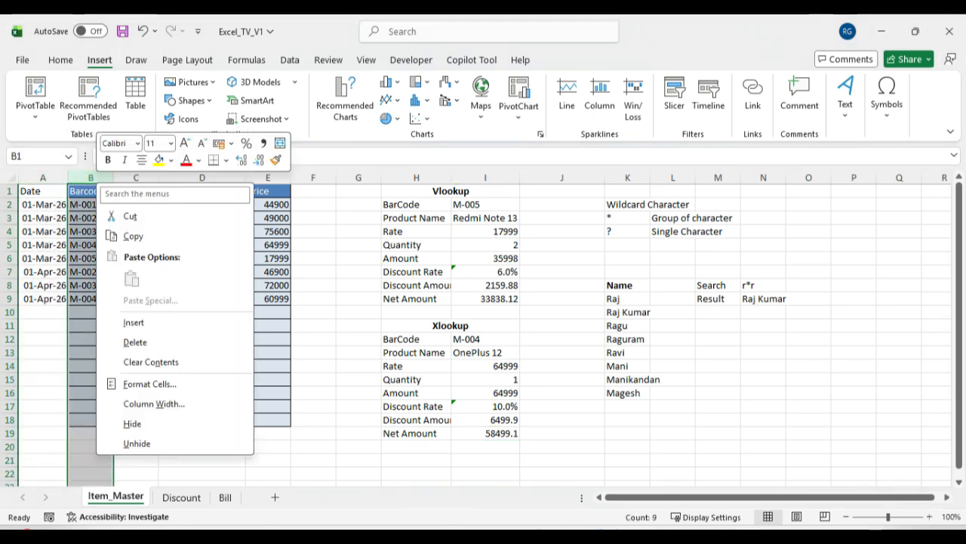
{"action": "left_click", "coordinate": [128, 321]}
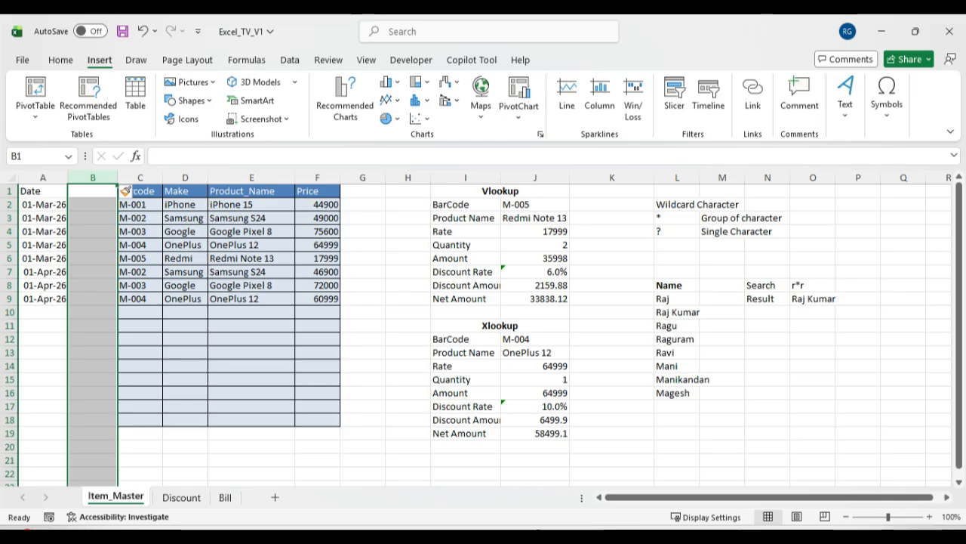
{"action": "left_click", "coordinate": [93, 192]}
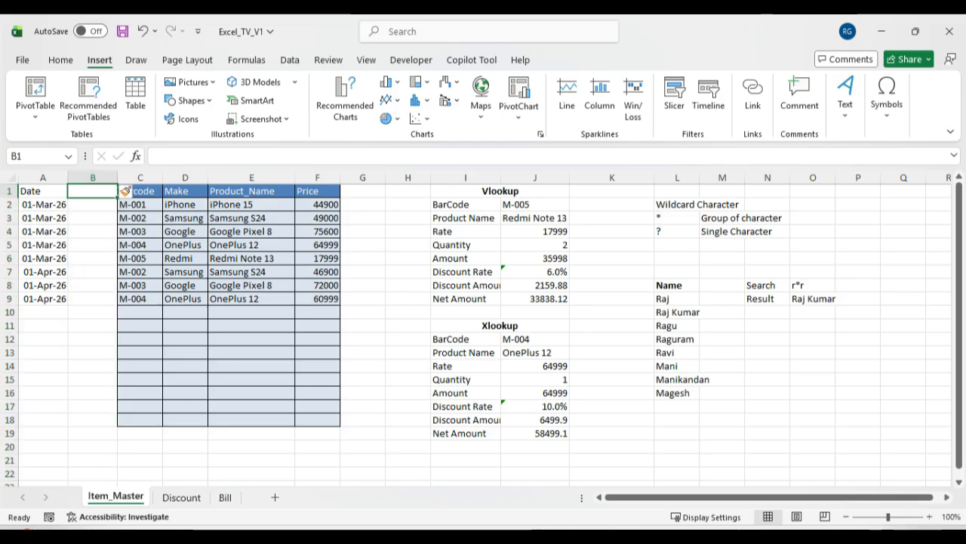
{"action": "double_click", "coordinate": [93, 192]}
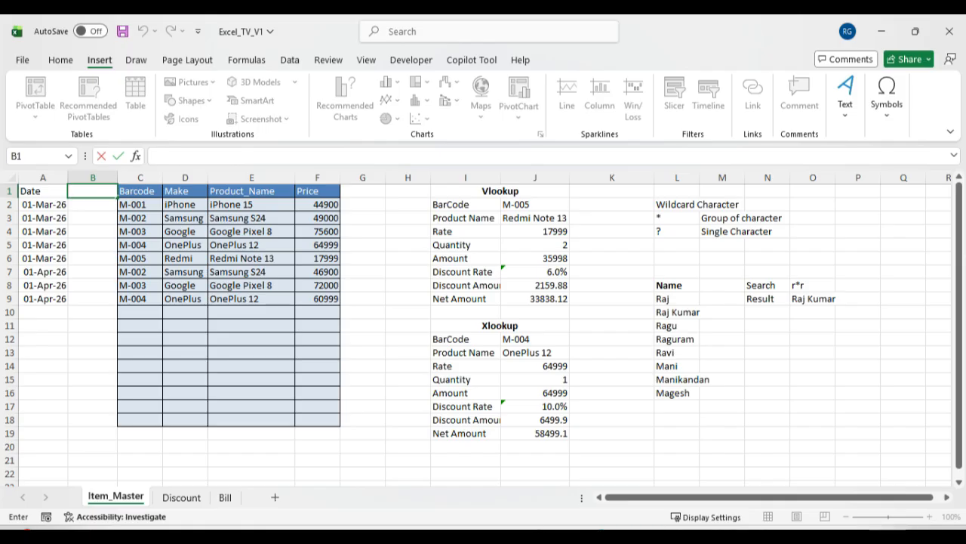
{"action": "type", "text": "Spl Offer"}
{"action": "key", "text": "Return"}
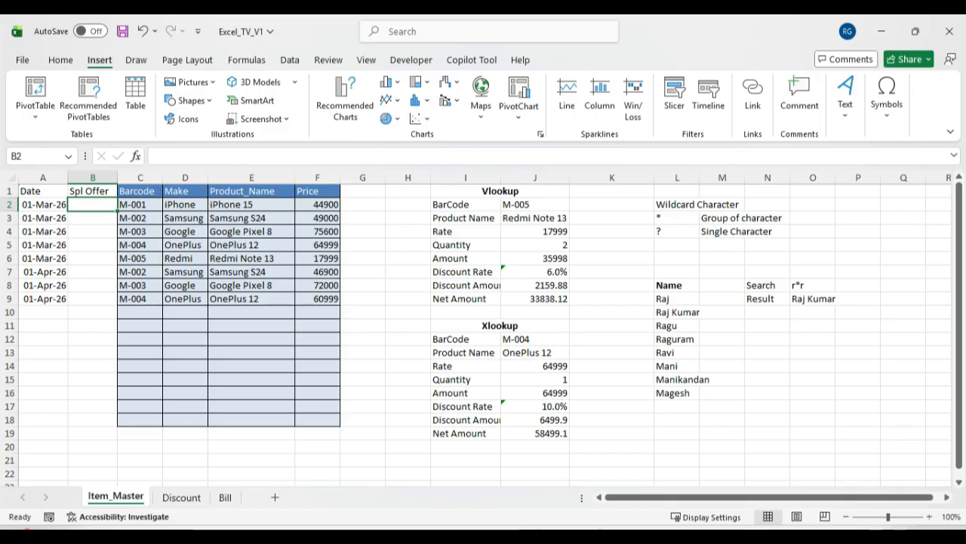
Step: Enter a special offer of 500 for M-001 in B2 and format the cell as Number
{"action": "type", "text": "25"}
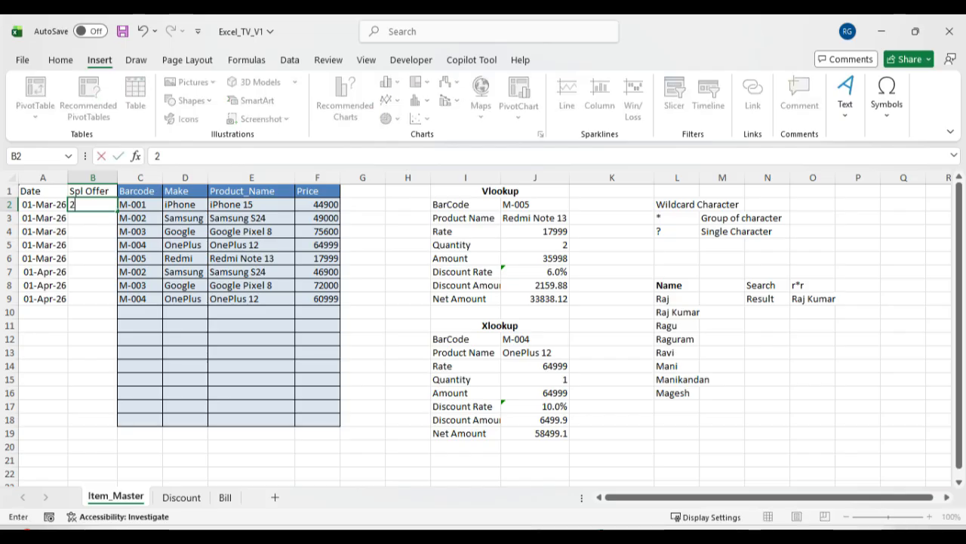
{"action": "key", "text": "BackSpace"}
{"action": "key", "text": "BackSpace"}
{"action": "type", "text": "500"}
{"action": "key", "text": "Return"}
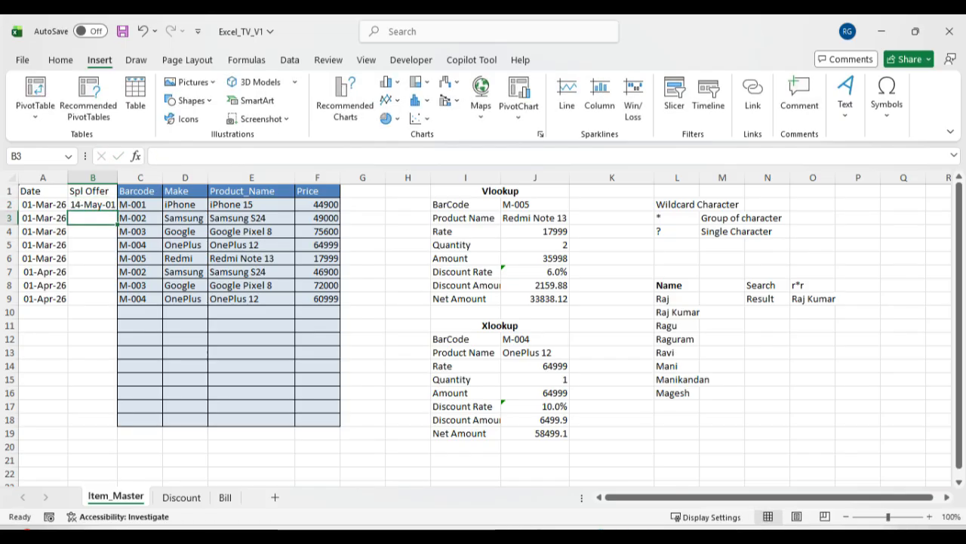
{"action": "key", "text": "Up"}
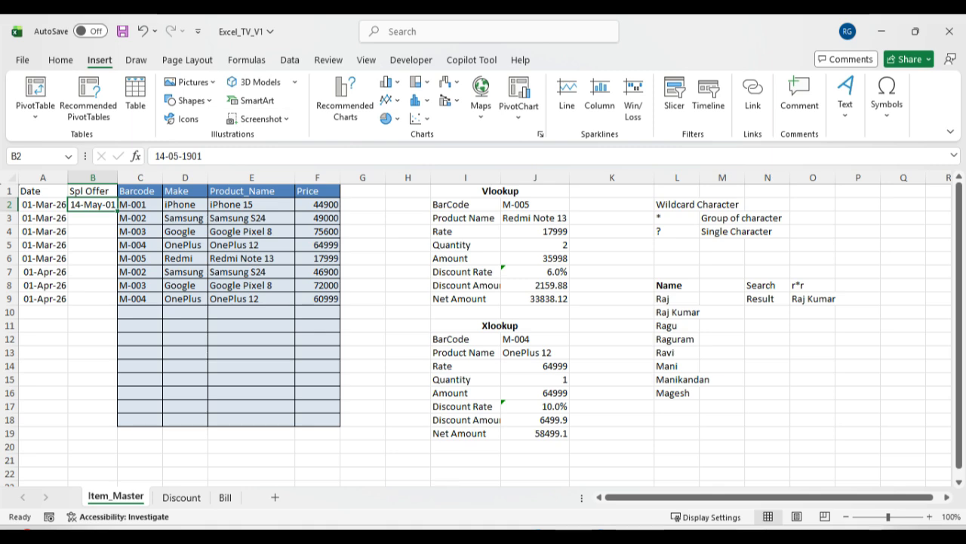
{"action": "left_click", "coordinate": [60, 61]}
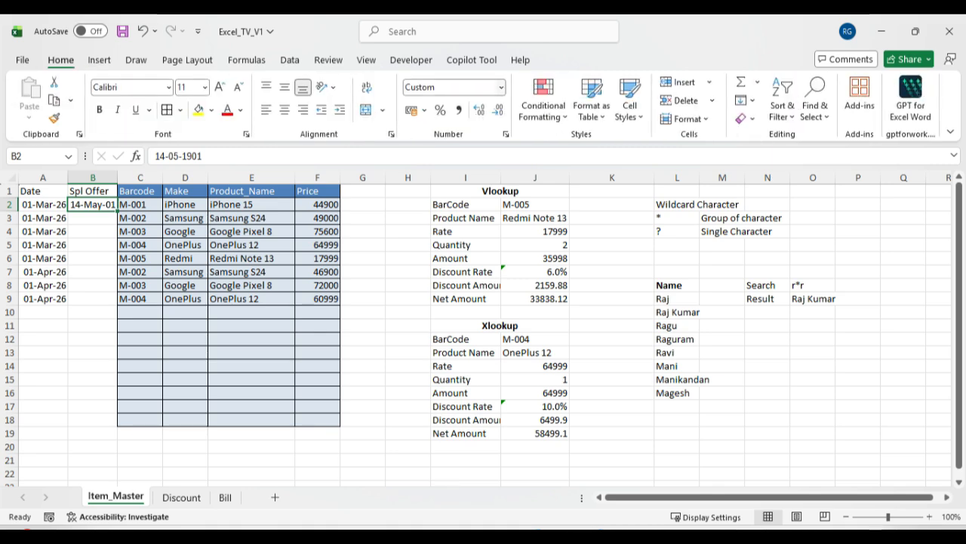
{"action": "left_click", "coordinate": [500, 86]}
{"action": "left_click", "coordinate": [453, 143]}
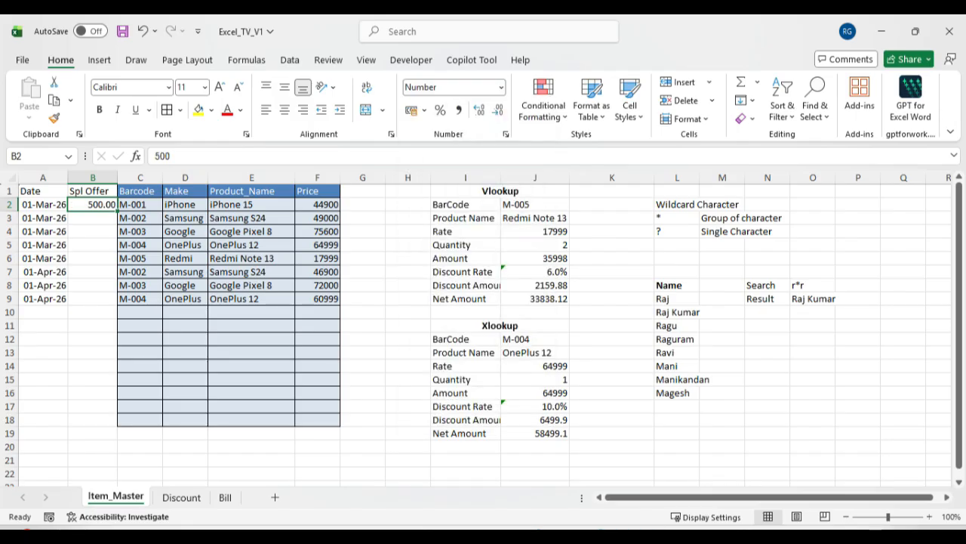
Step: Enter special offers of 350 for M-002 in B3 and 600 for M-003 in B4
{"action": "left_click", "coordinate": [93, 218]}
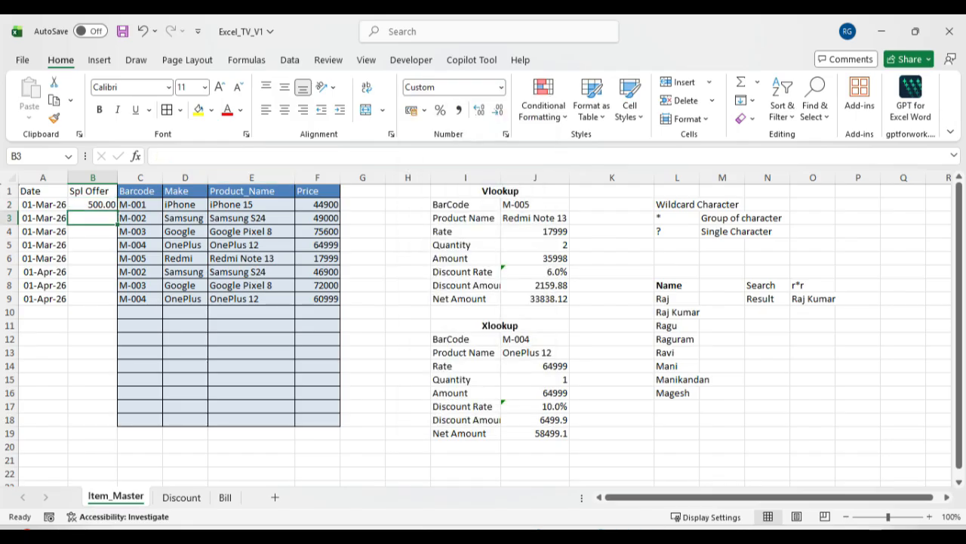
{"action": "type", "text": "3"}
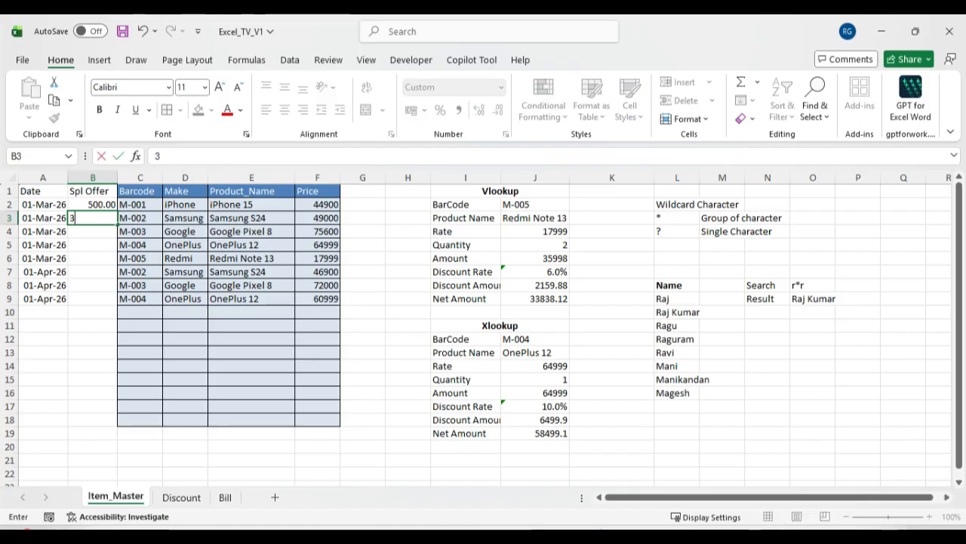
{"action": "type", "text": "50"}
{"action": "key", "text": "Return"}
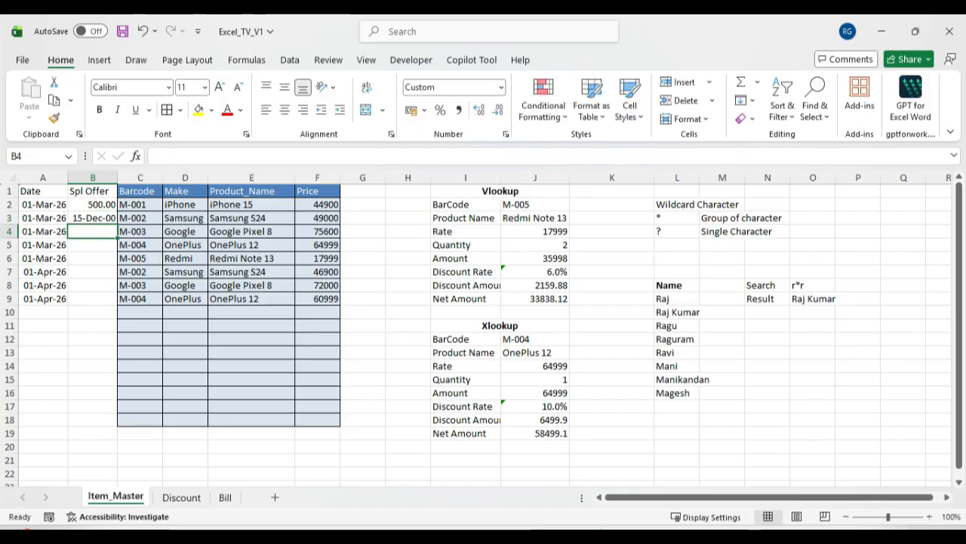
{"action": "type", "text": "6"}
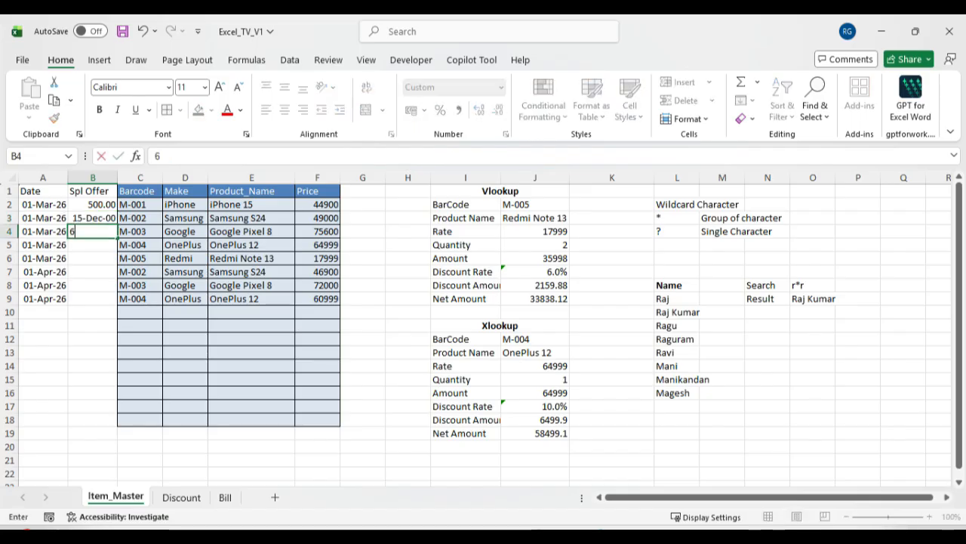
{"action": "type", "text": "00"}
{"action": "key", "text": "Return"}
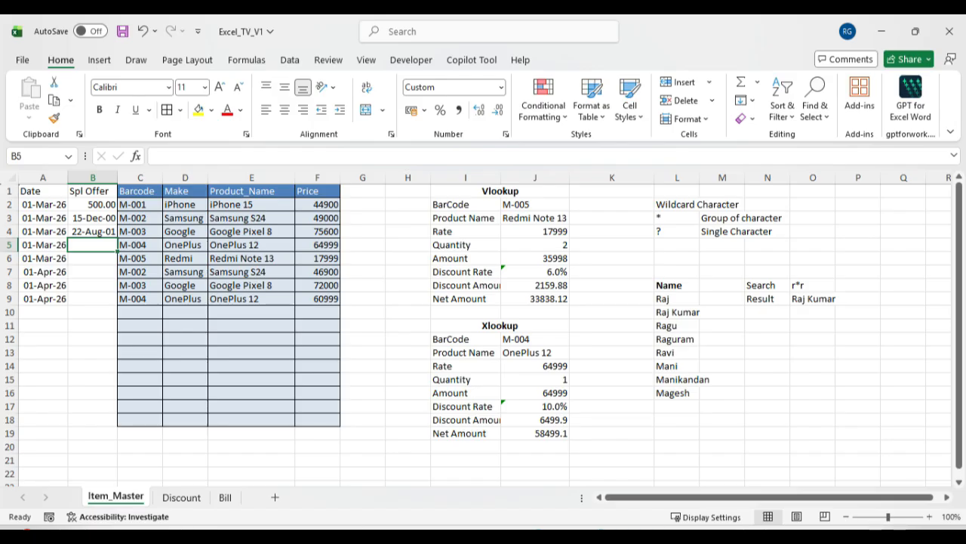
Step: Apply the Number format to the Spl Offer cells B2:B18
{"action": "left_click_drag", "start_coordinate": [92, 203], "coordinate": [92, 420]}
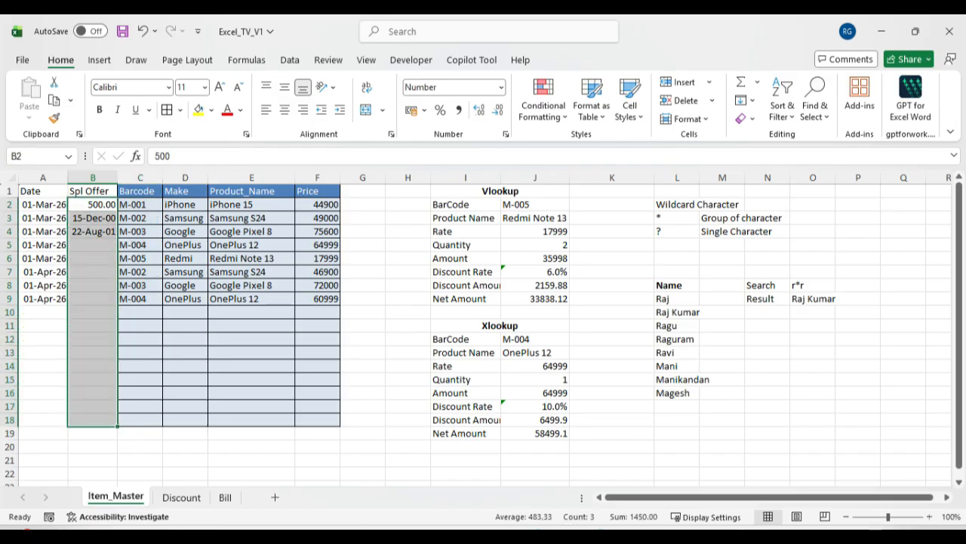
{"action": "left_click", "coordinate": [411, 110]}
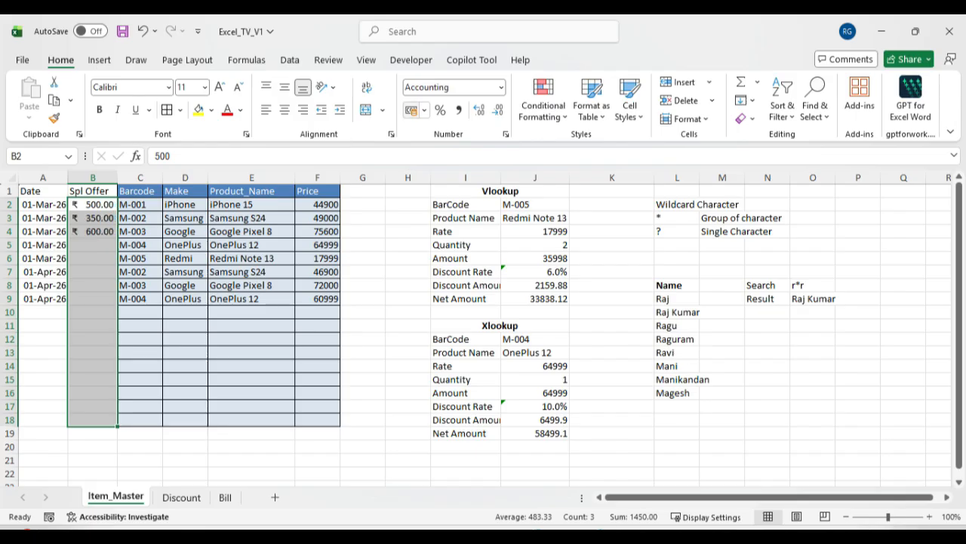
{"action": "left_click", "coordinate": [501, 86]}
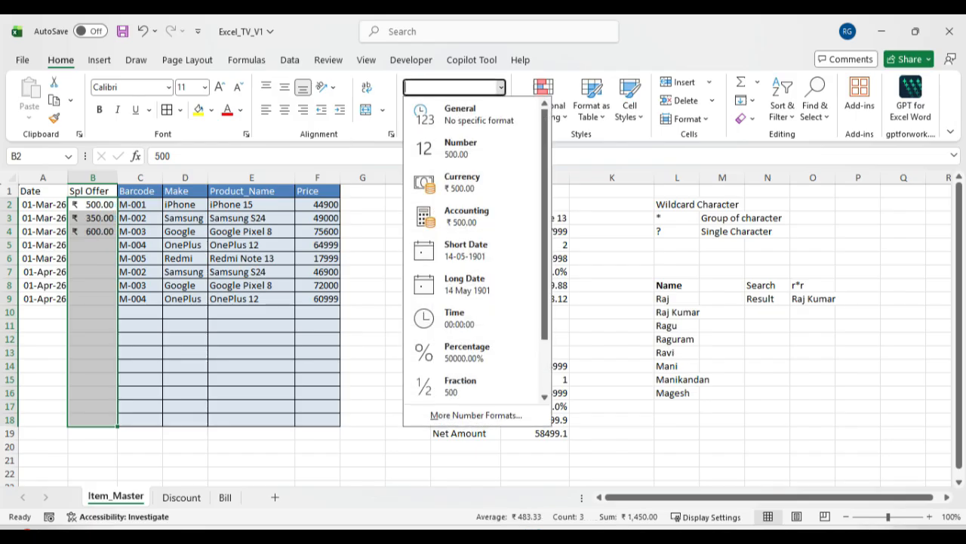
{"action": "left_click", "coordinate": [453, 142]}
Step: Enter special offers of 300 for M-004 in B5 and 100 for M-005 in B6
{"action": "left_click", "coordinate": [92, 246]}
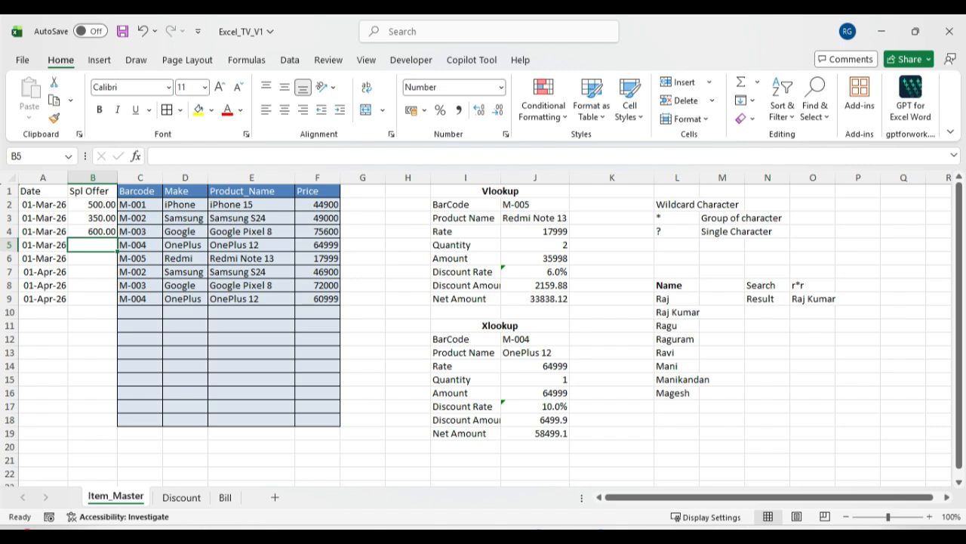
{"action": "type", "text": "35"}
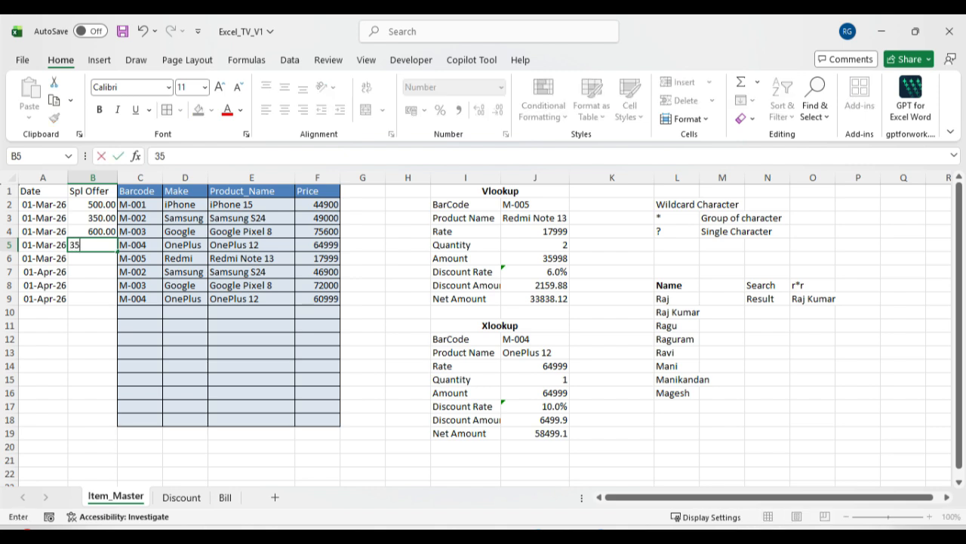
{"action": "key", "text": "BackSpace"}
{"action": "type", "text": "00"}
{"action": "key", "text": "Return"}
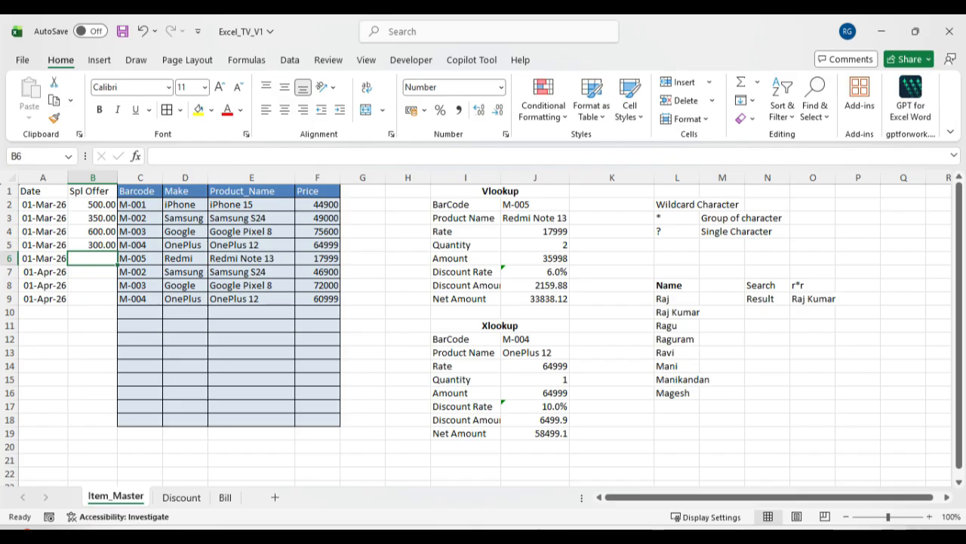
{"action": "type", "text": "100"}
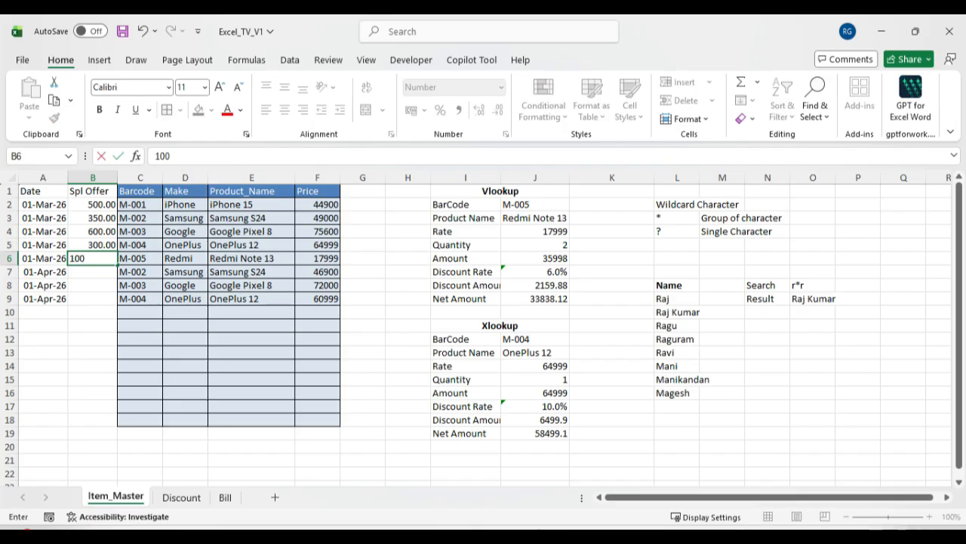
{"action": "key", "text": "Return"}
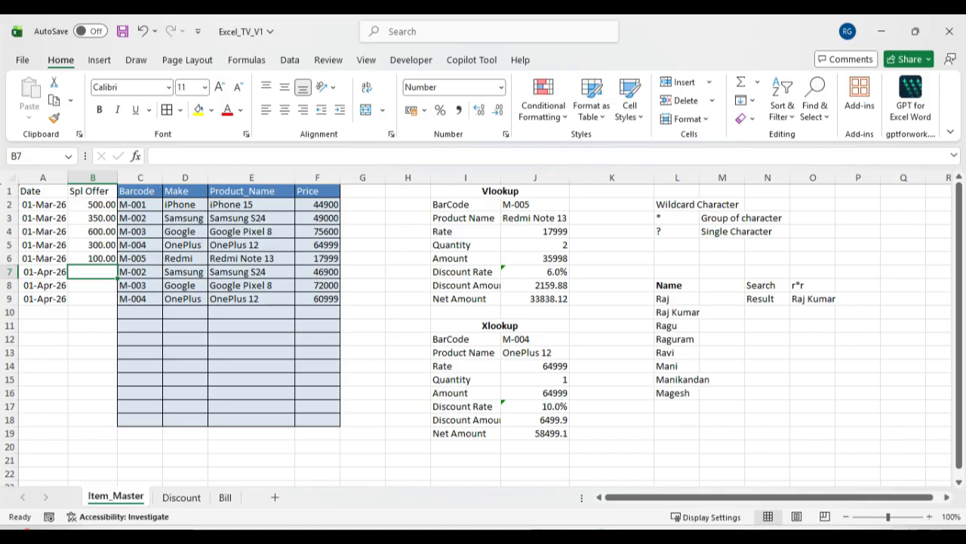
Step: Copy the special offers in B3:B5 into B7:B9 for the April rows of M-002, M-003 and M-004
{"action": "left_click_drag", "start_coordinate": [93, 218], "coordinate": [93, 245]}
{"action": "key", "text": "ctrl+c"}
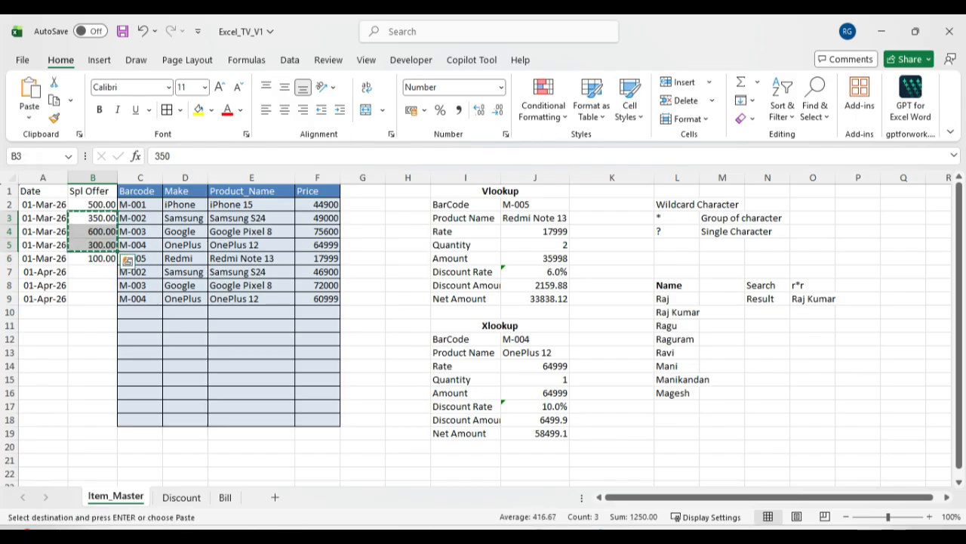
{"action": "left_click", "coordinate": [93, 271]}
{"action": "key", "text": "ctrl+v"}
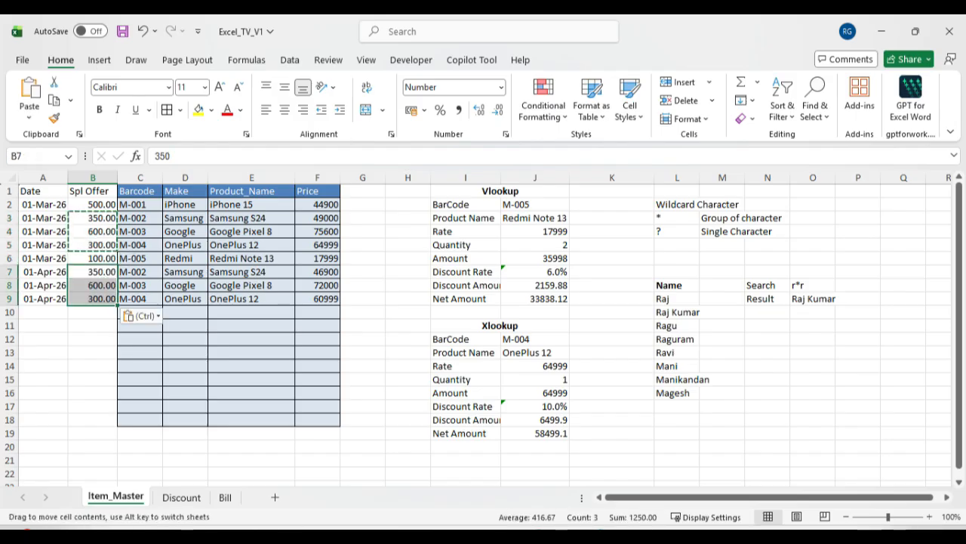
Step: Fill the special offer of 350 from B3 down into B4 for M-003
{"action": "left_click", "coordinate": [92, 272]}
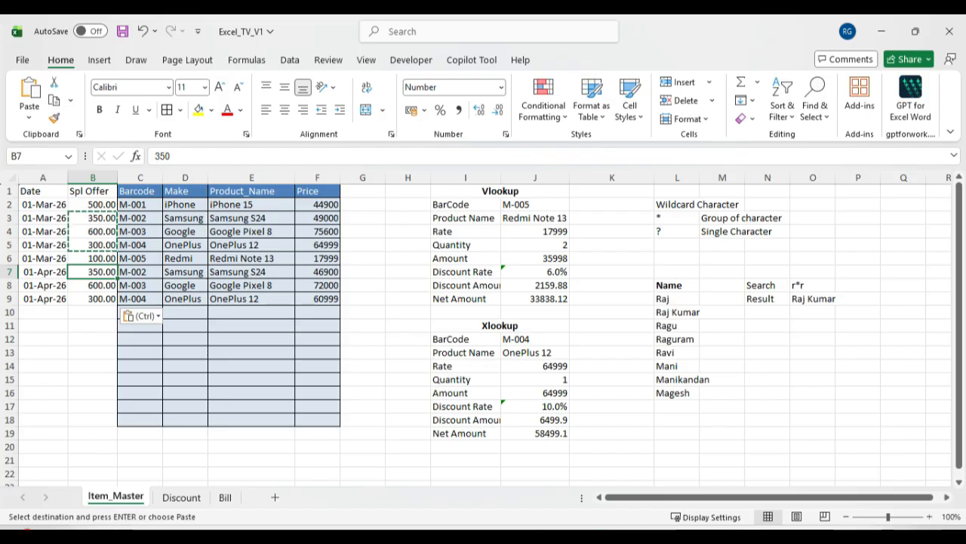
{"action": "left_click", "coordinate": [93, 232]}
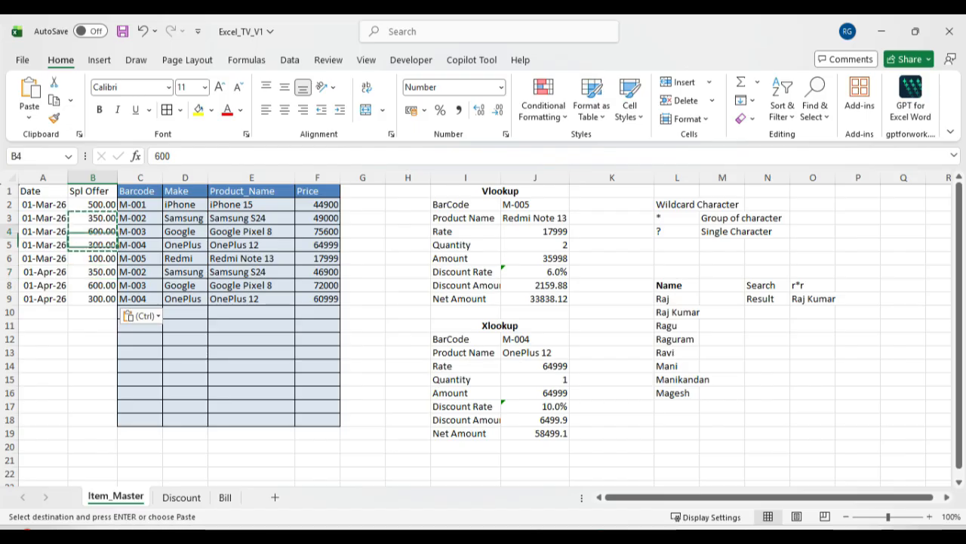
{"action": "key", "text": "ctrl+d"}
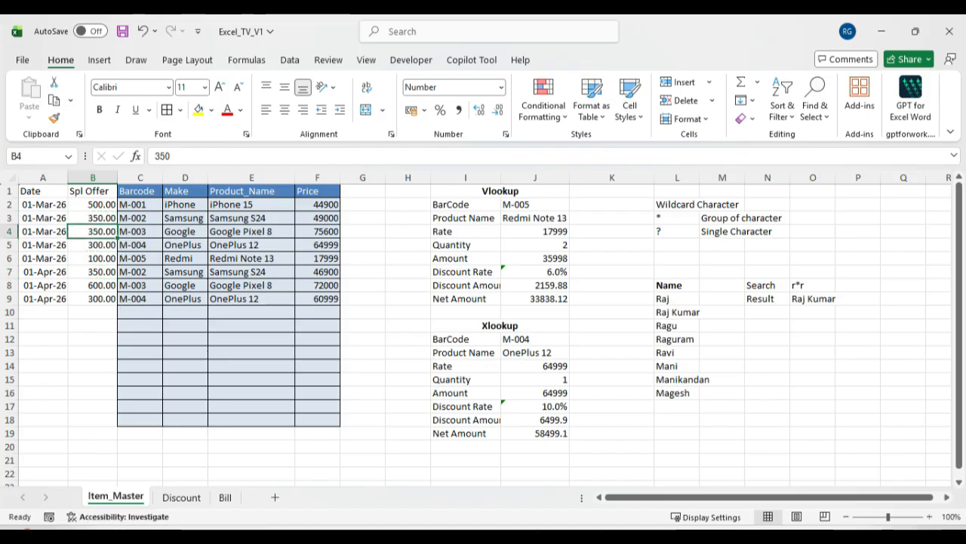
Step: Rename the Net Amount label in I19 of the Xlookup block as Total Amount
{"action": "left_click", "coordinate": [140, 299]}
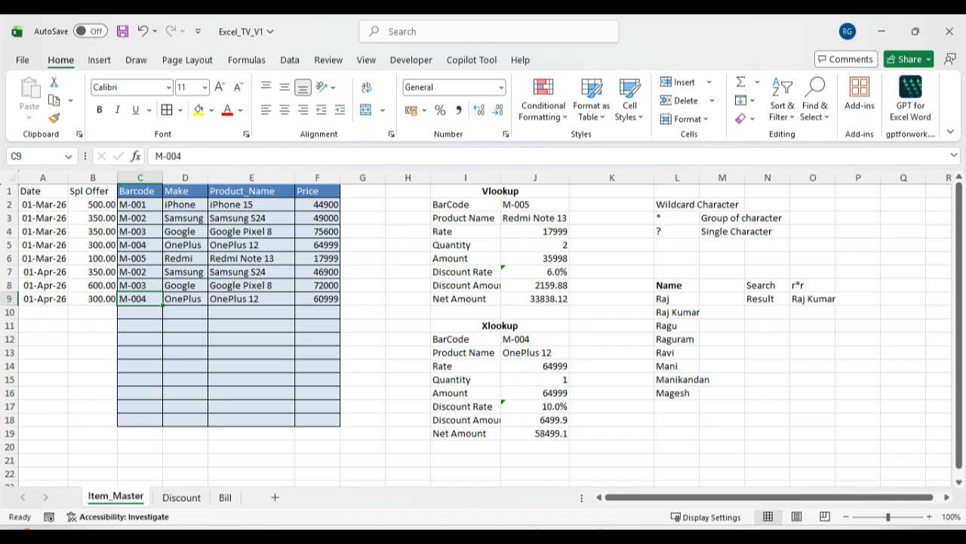
{"action": "left_click", "coordinate": [466, 447]}
{"action": "key", "text": "Up"}
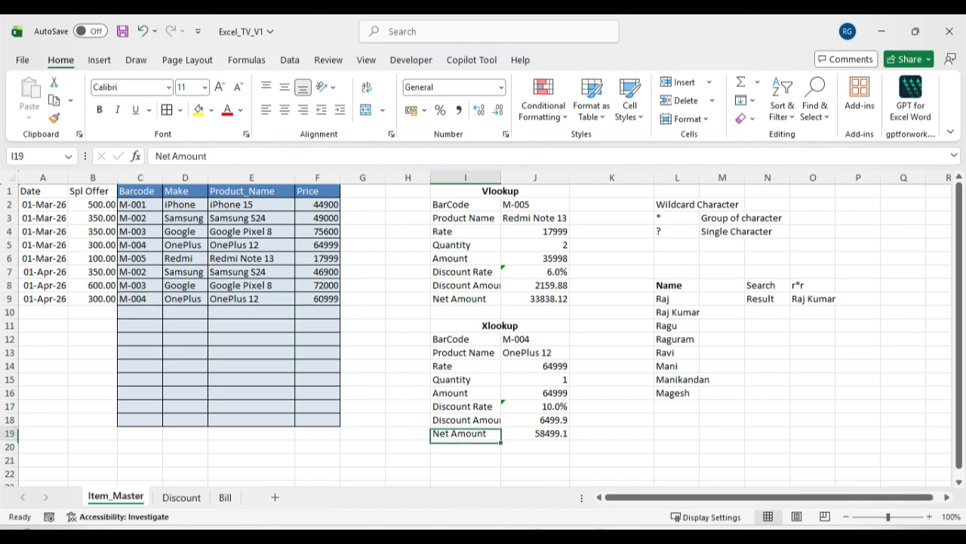
{"action": "key", "text": "ctrl+Up"}
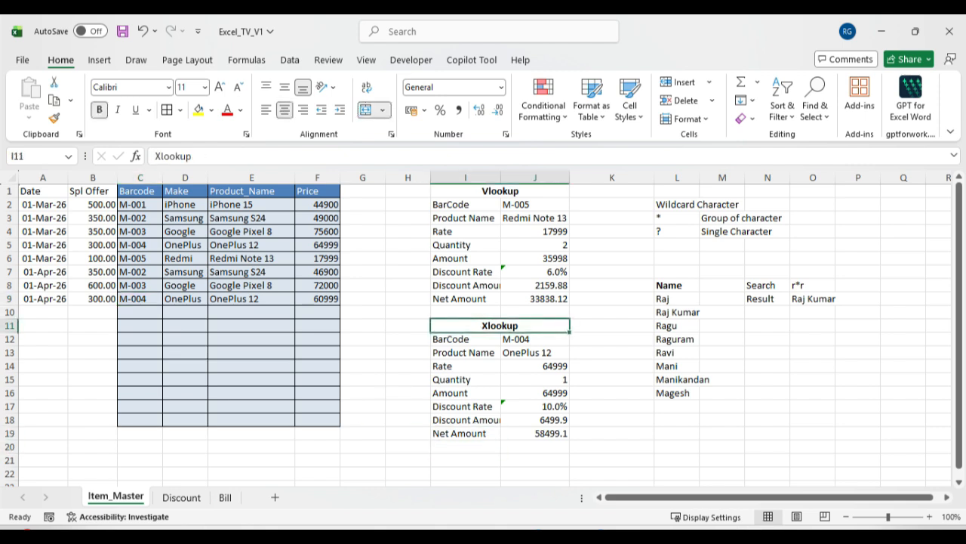
{"action": "double_click", "coordinate": [440, 433]}
{"action": "key", "text": "Right"}
{"action": "key", "text": "Right"}
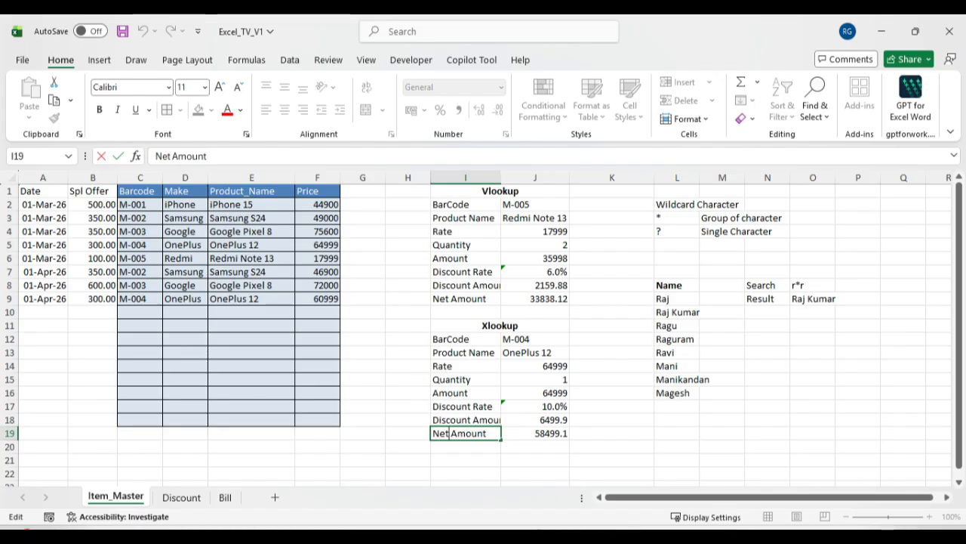
{"action": "key", "text": "BackSpace"}
{"action": "key", "text": "BackSpace"}
{"action": "key", "text": "BackSpace"}
{"action": "type", "text": "To"}
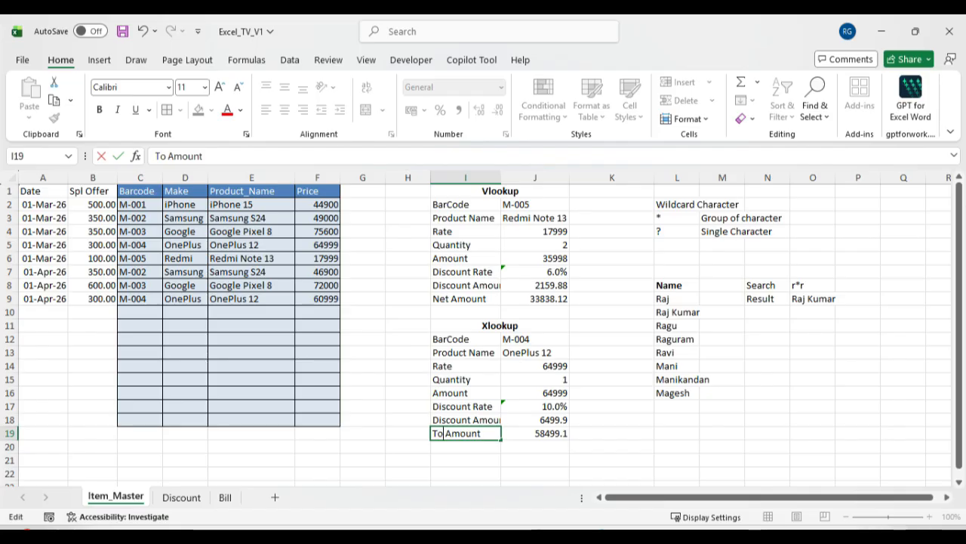
{"action": "type", "text": "tal"}
{"action": "key", "text": "Return"}
Step: Add a Bonus label in I20 below Total Amount
{"action": "type", "text": "BO"}
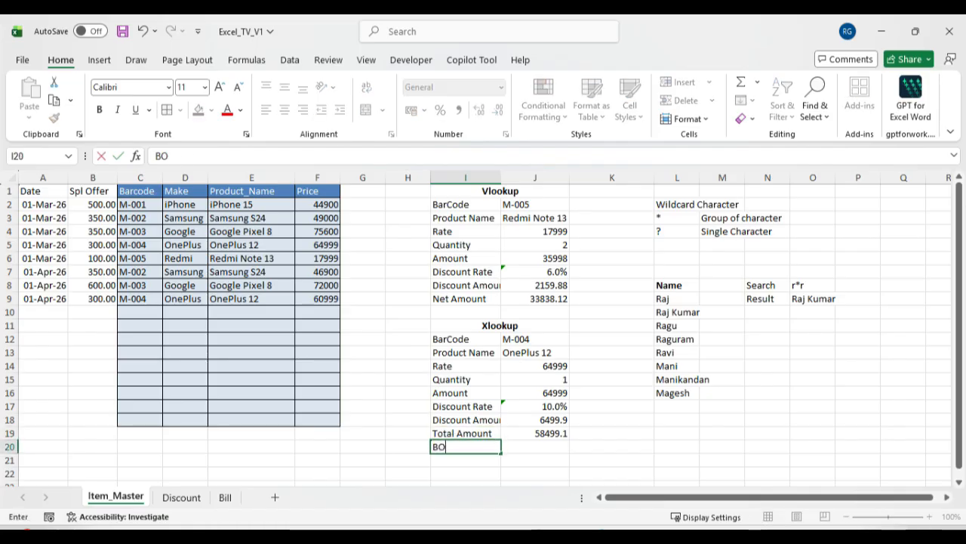
{"action": "type", "text": "nu"}
{"action": "key", "text": "BackSpace"}
{"action": "key", "text": "BackSpace"}
{"action": "key", "text": "BackSpace"}
{"action": "key", "text": "BackSpace"}
{"action": "type", "text": "onus"}
{"action": "key", "text": "Tab"}
Step: Enter =XLOOKUP(J12,C1:C18,B1:B18,,0) in J20 to return the barcode's special offer as an exact match
{"action": "type", "text": "="}
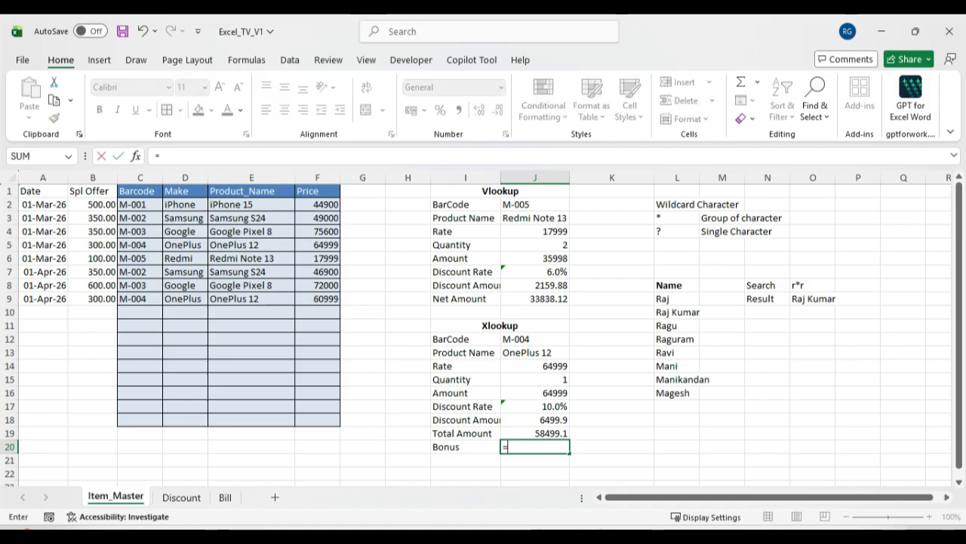
{"action": "type", "text": "xlookup"}
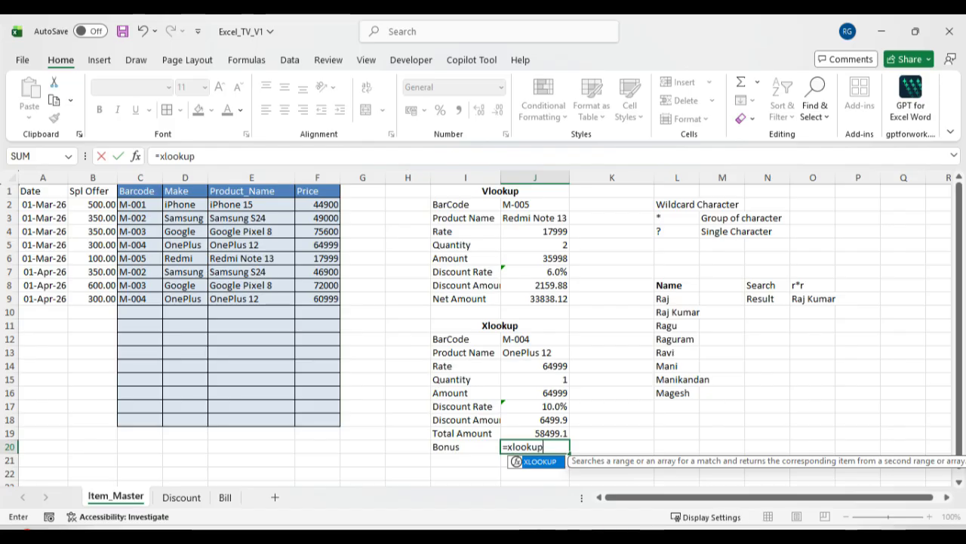
{"action": "type", "text": "("}
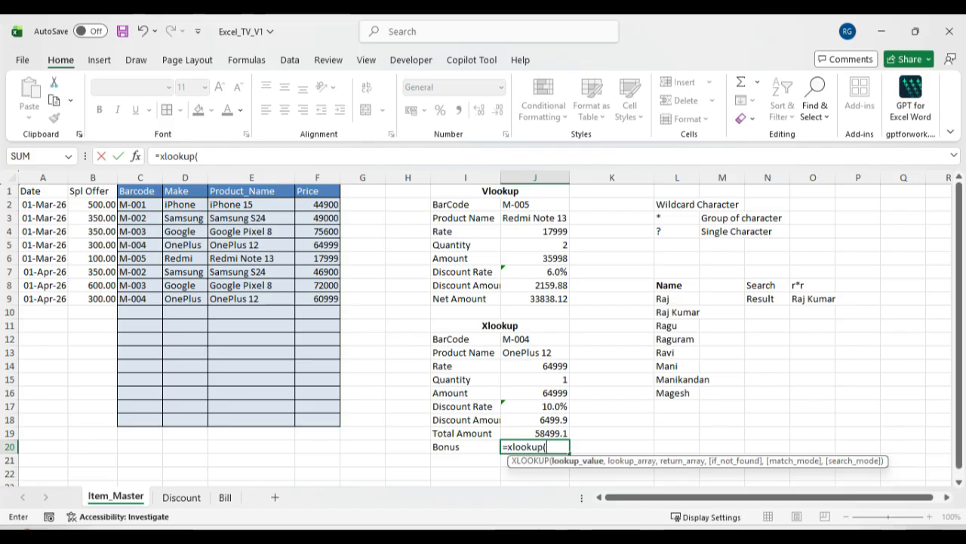
{"action": "left_click", "coordinate": [534, 339]}
{"action": "type", "text": ","}
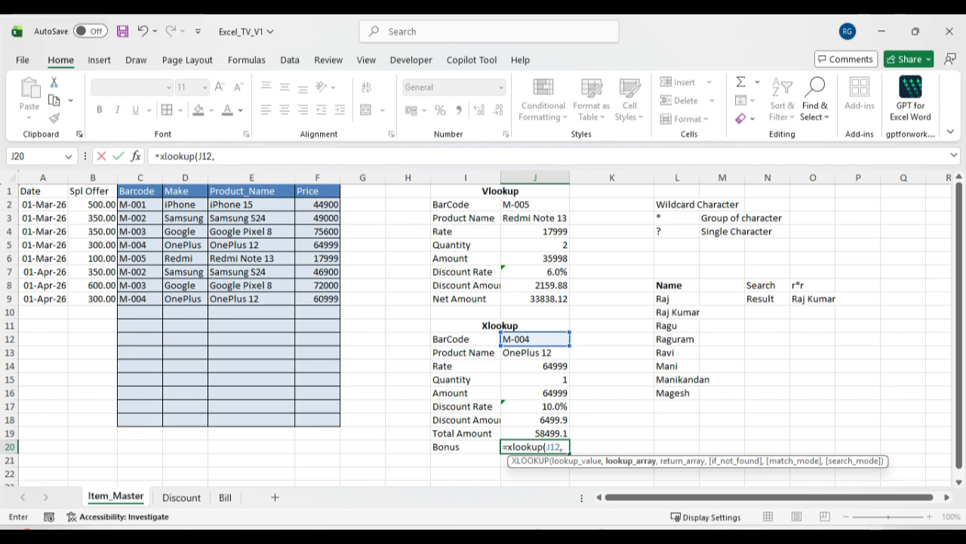
{"action": "left_click_drag", "start_coordinate": [140, 191], "coordinate": [139, 424]}
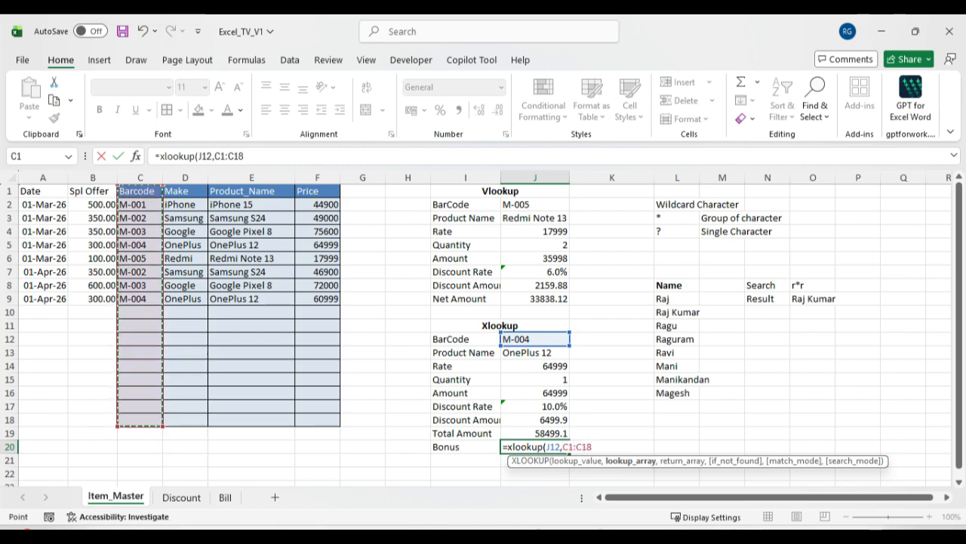
{"action": "type", "text": ","}
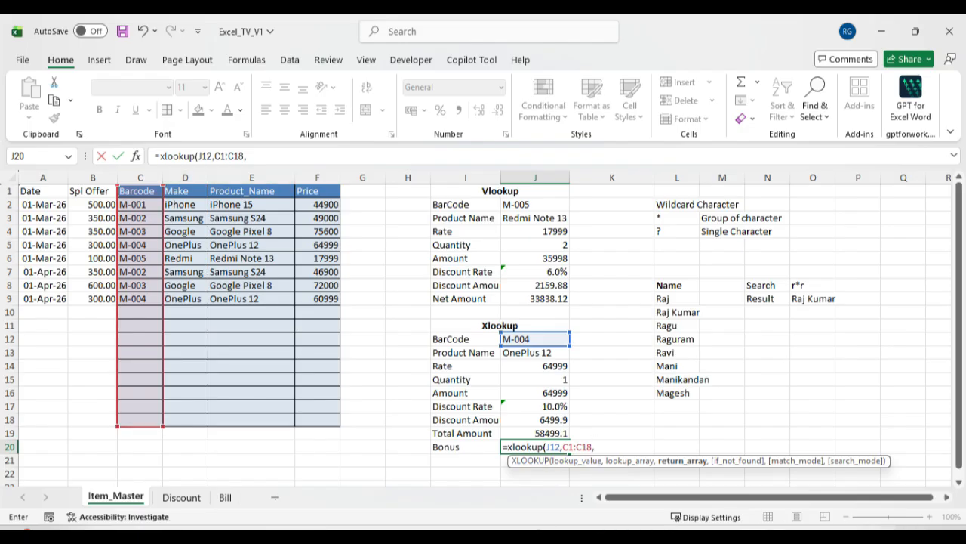
{"action": "left_click_drag", "start_coordinate": [92, 191], "coordinate": [94, 423]}
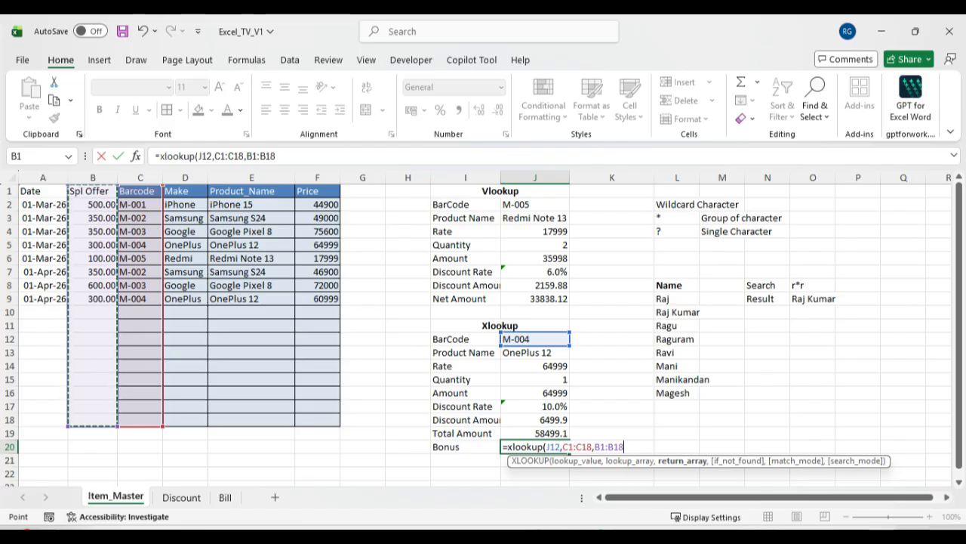
{"action": "type", "text": ","}
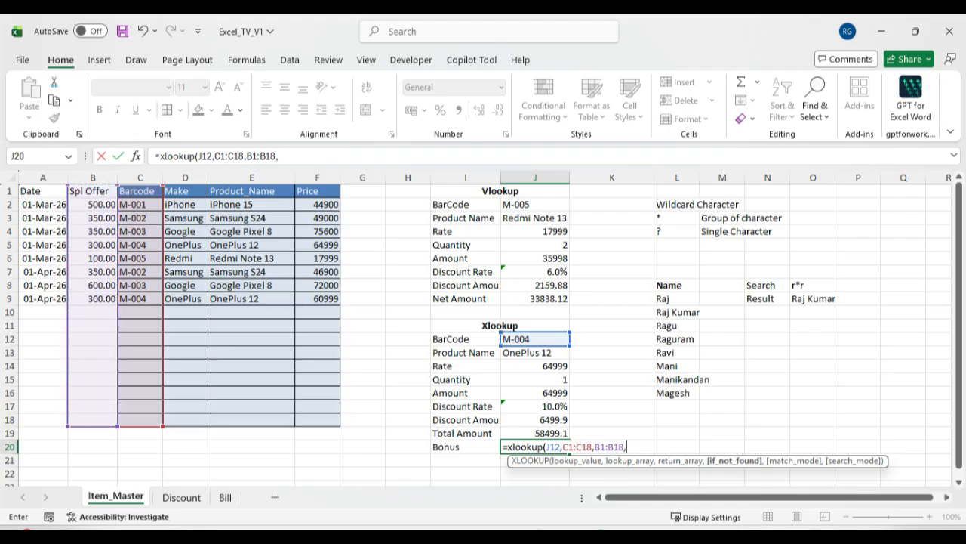
{"action": "type", "text": ","}
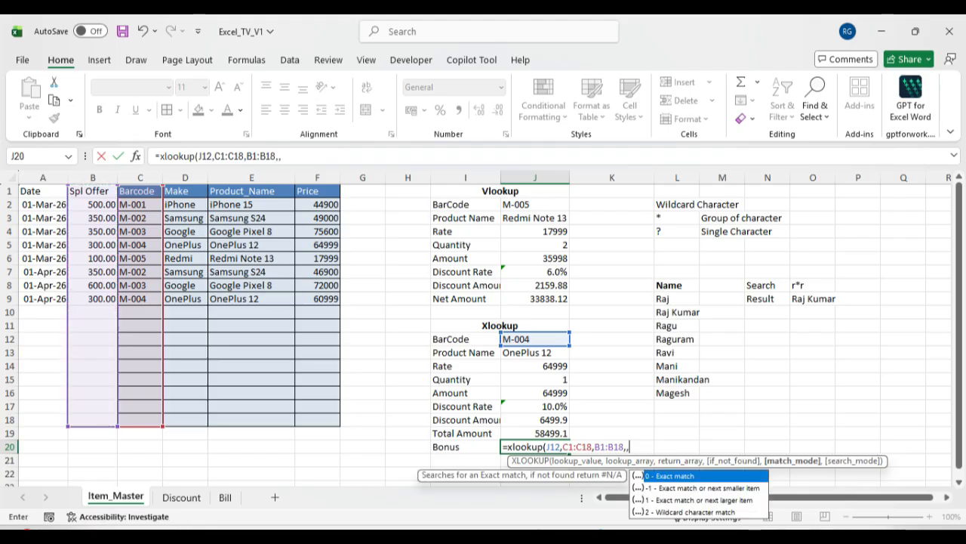
{"action": "type", "text": "0)"}
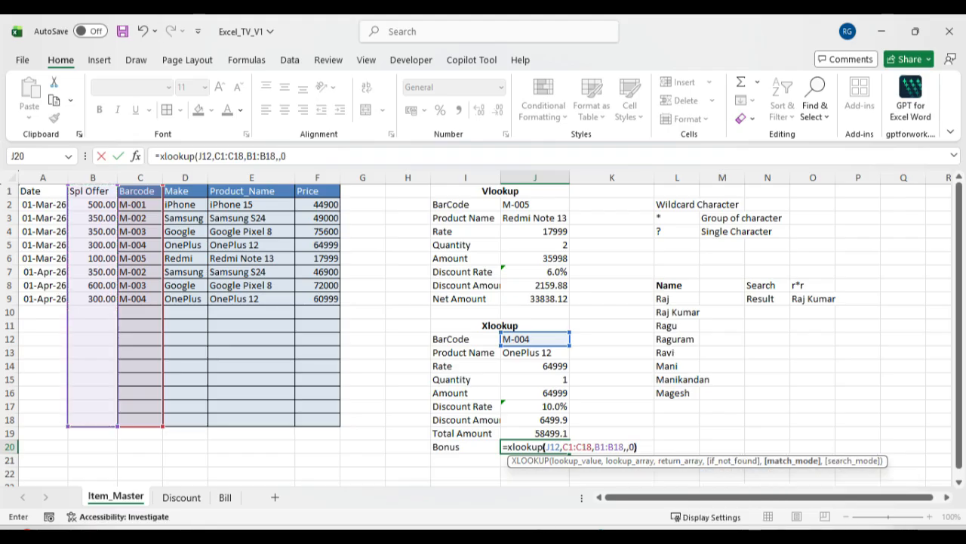
{"action": "key", "text": "Return"}
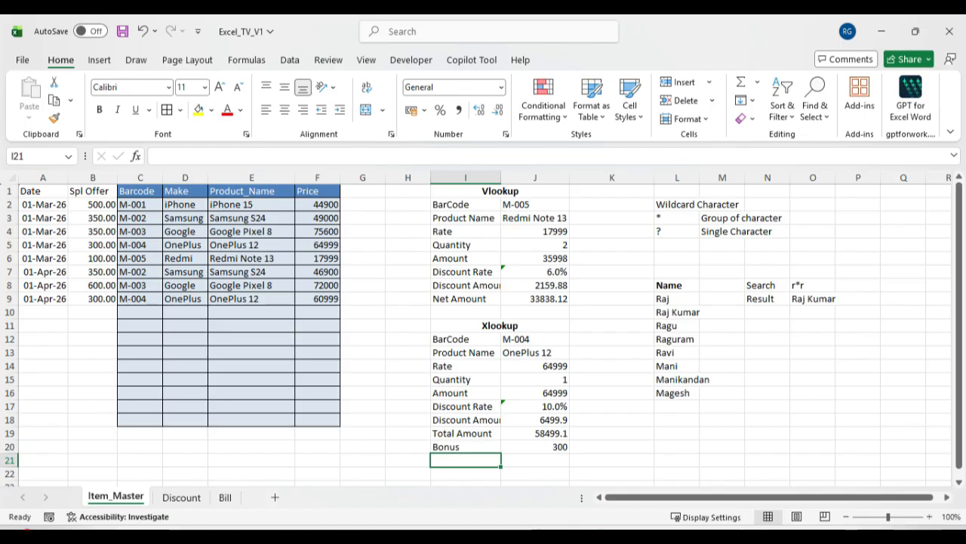
{"action": "left_click", "coordinate": [140, 191]}
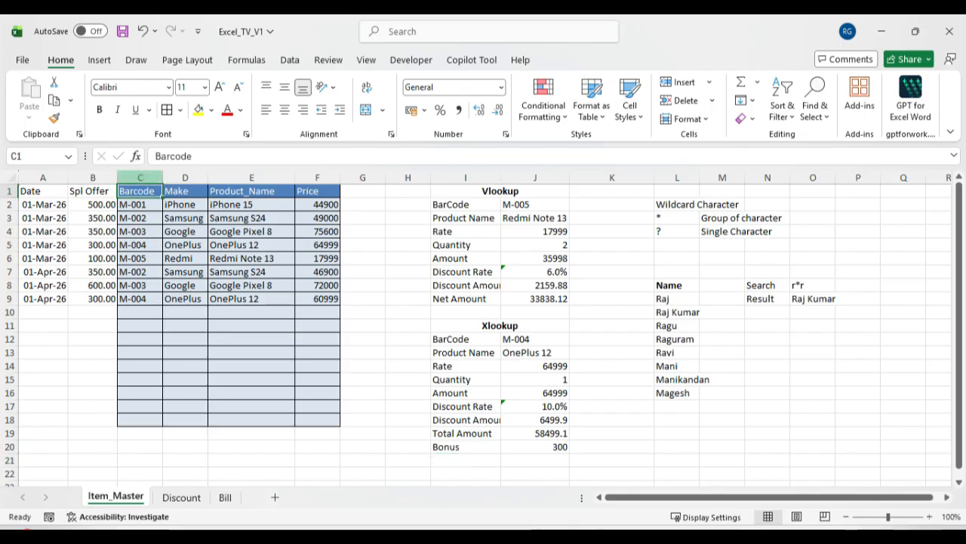
{"action": "key", "text": "ctrl+space"}
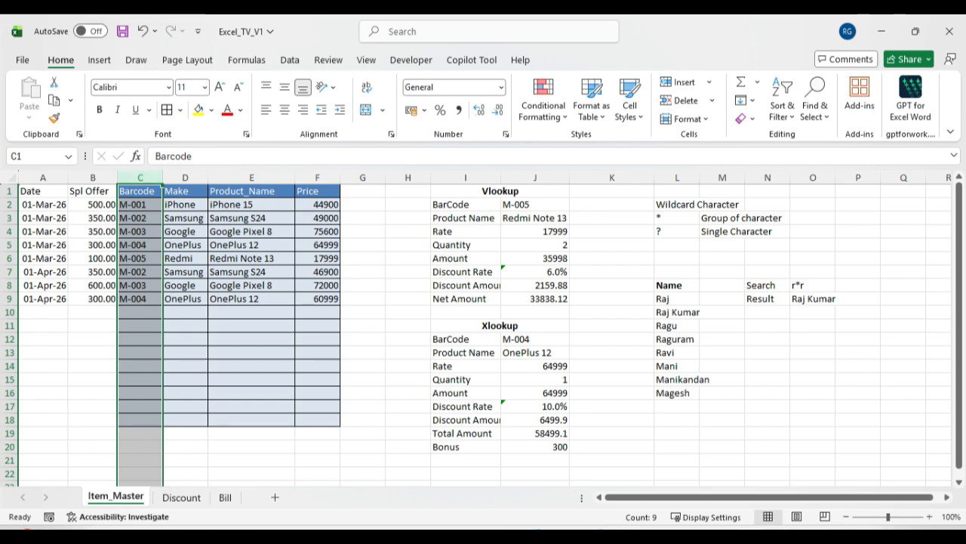
{"action": "left_click", "coordinate": [140, 245]}
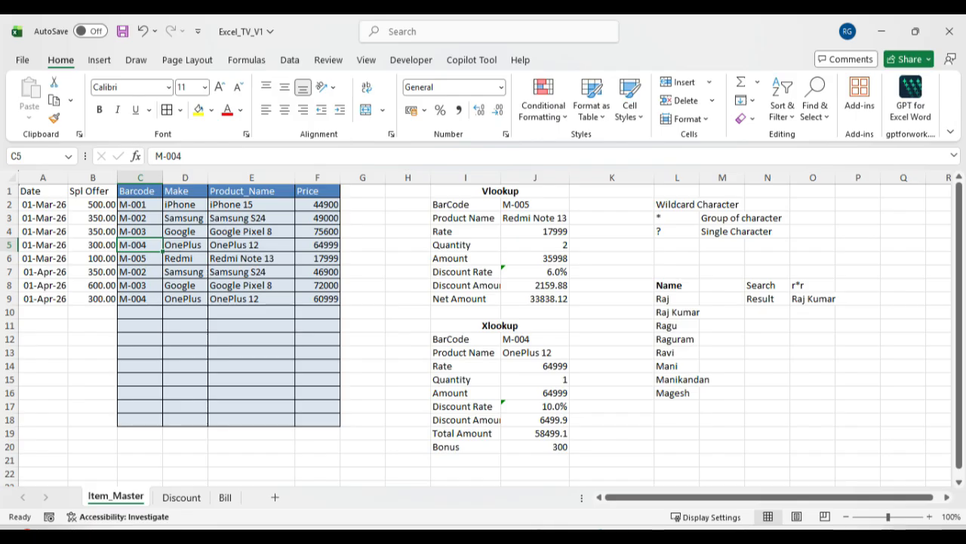
{"action": "left_click", "coordinate": [185, 285]}
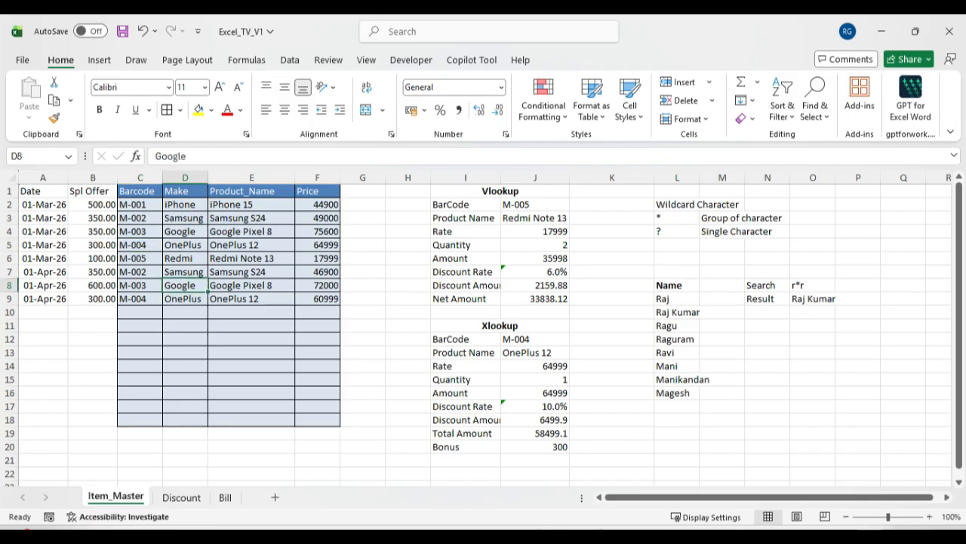
{"action": "left_click", "coordinate": [140, 205]}
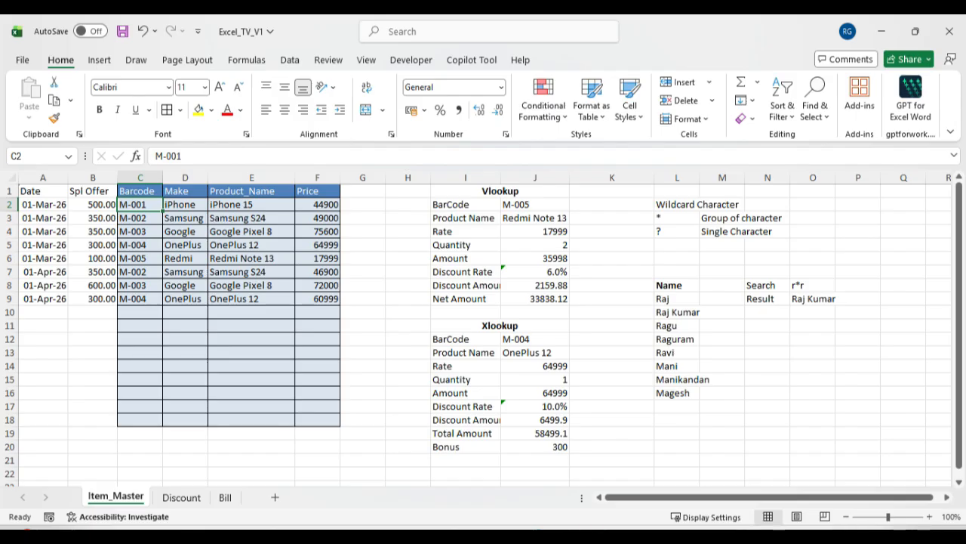
{"action": "left_click", "coordinate": [140, 313]}
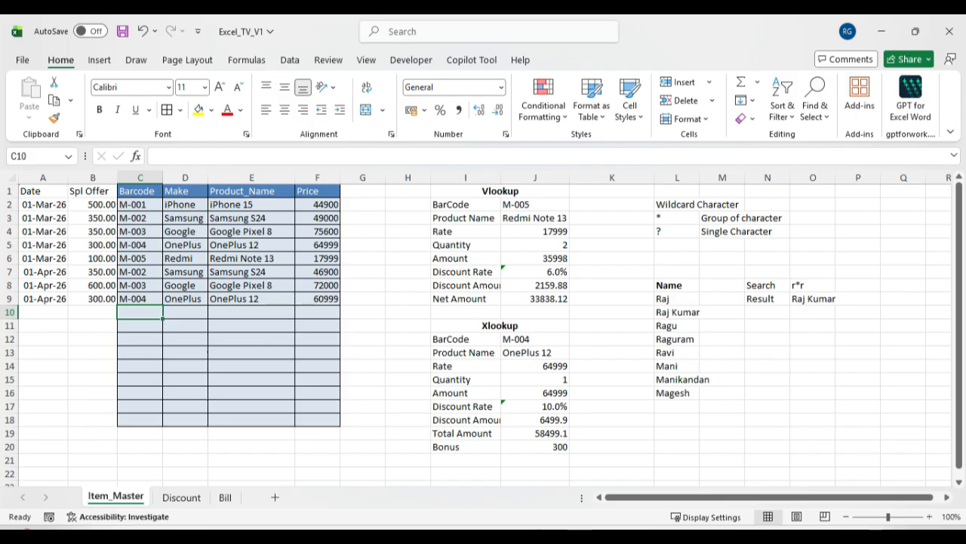
{"action": "left_click_drag", "start_coordinate": [140, 447], "coordinate": [252, 447]}
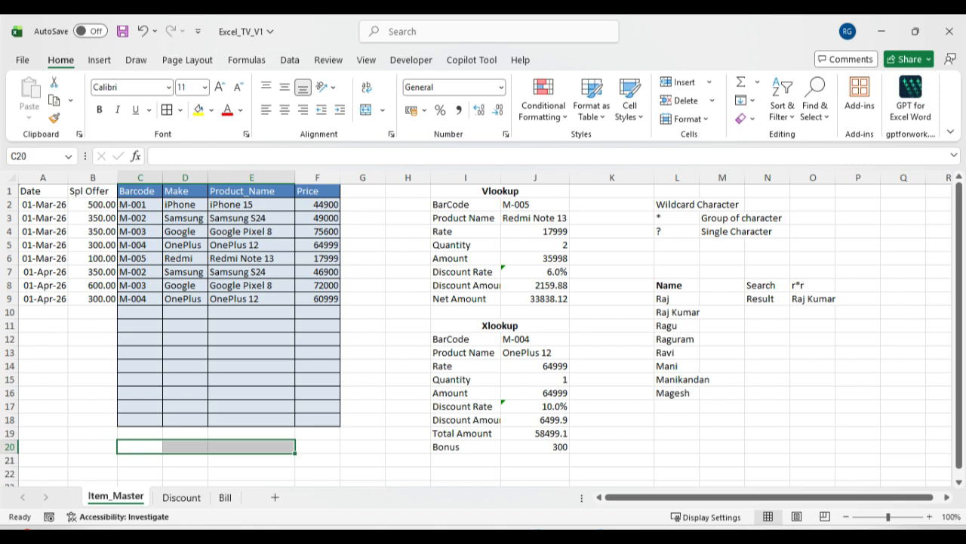
{"action": "left_click", "coordinate": [317, 433]}
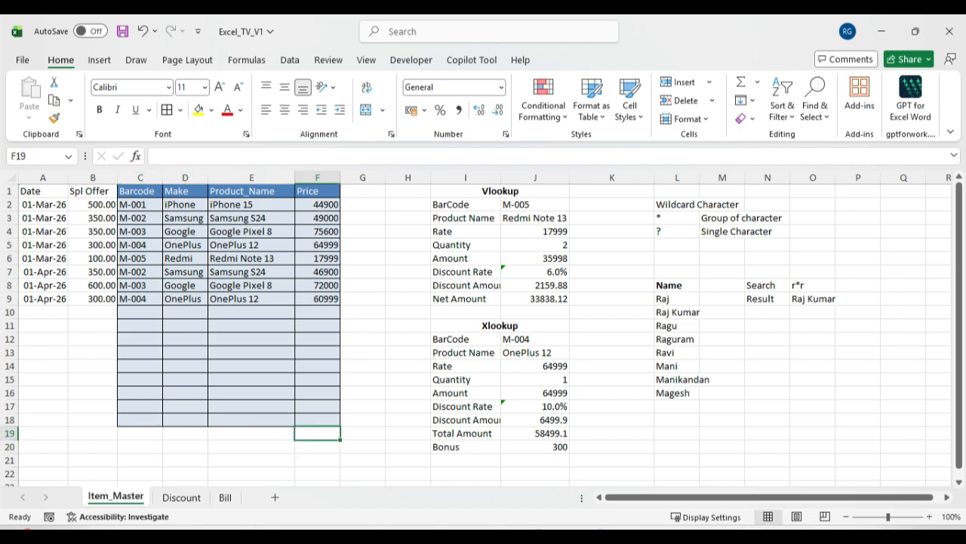